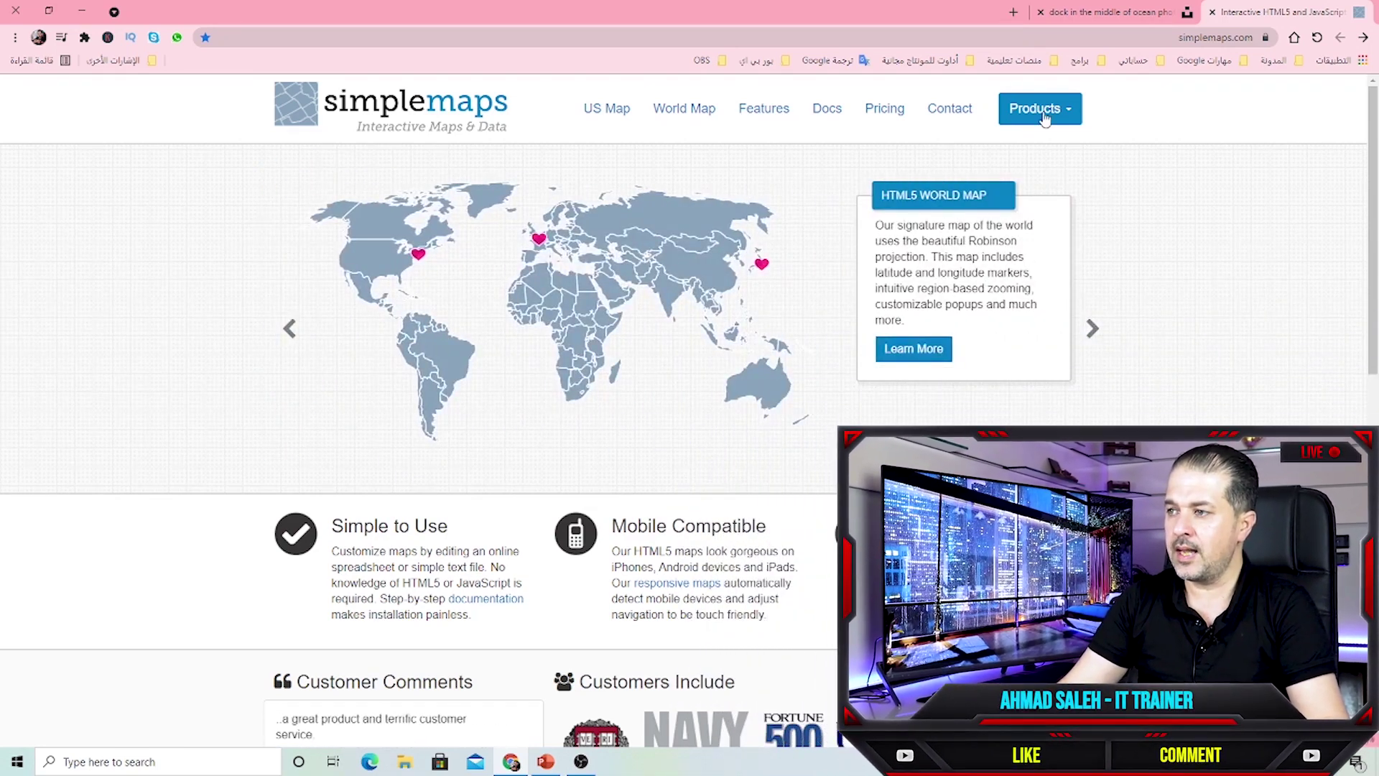
Step: Go from Products > More maps to the All Maps list and open the Syria map page
left_click(1045, 114)
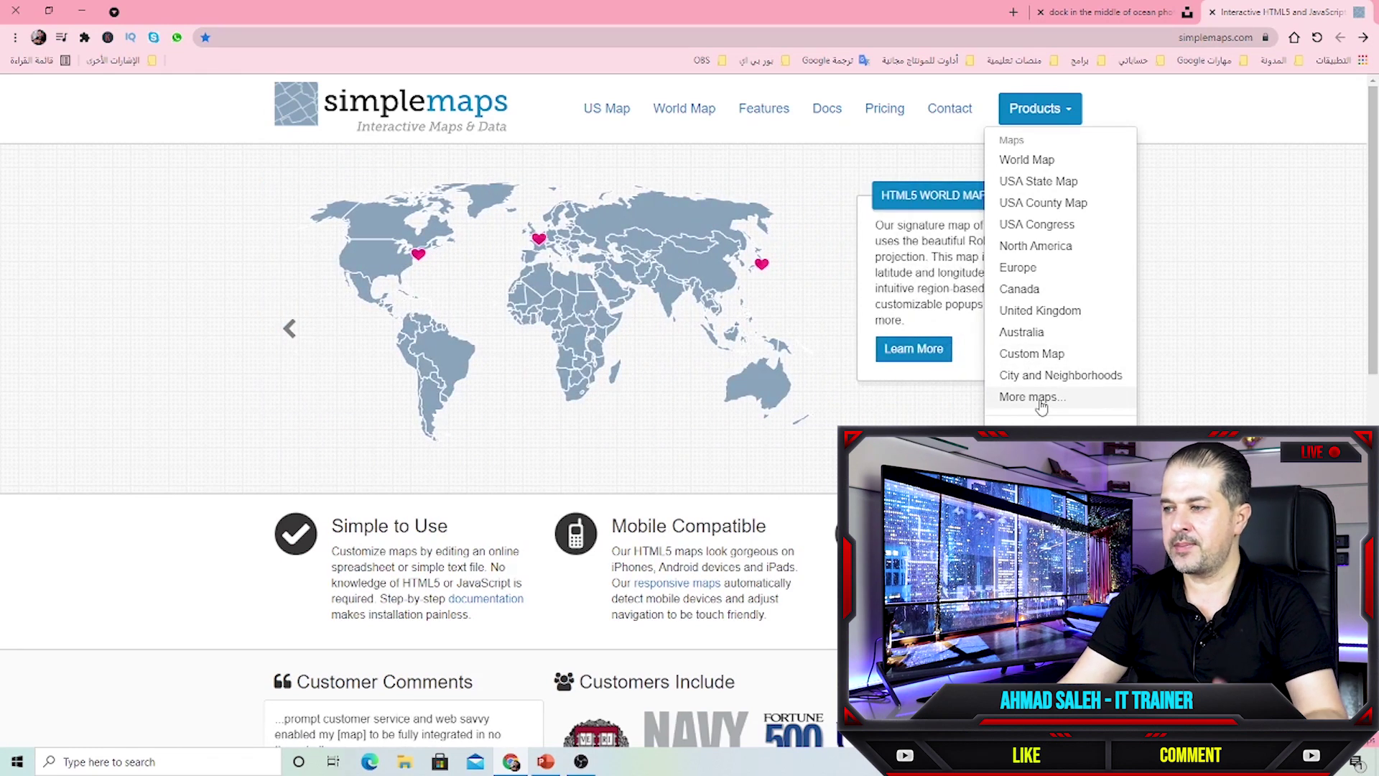
left_click(1041, 399)
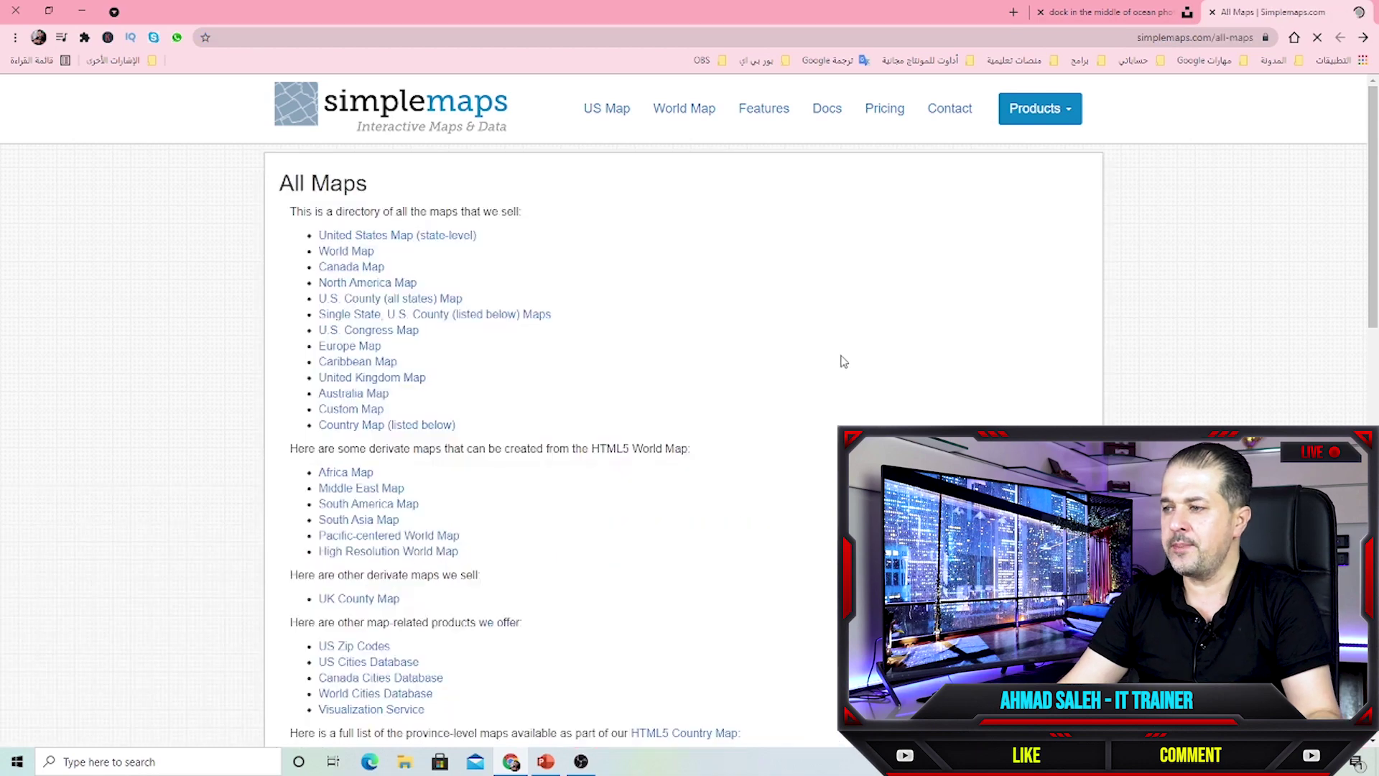
scroll(803, 399, "down", 3)
scroll(804, 399, "up", 3)
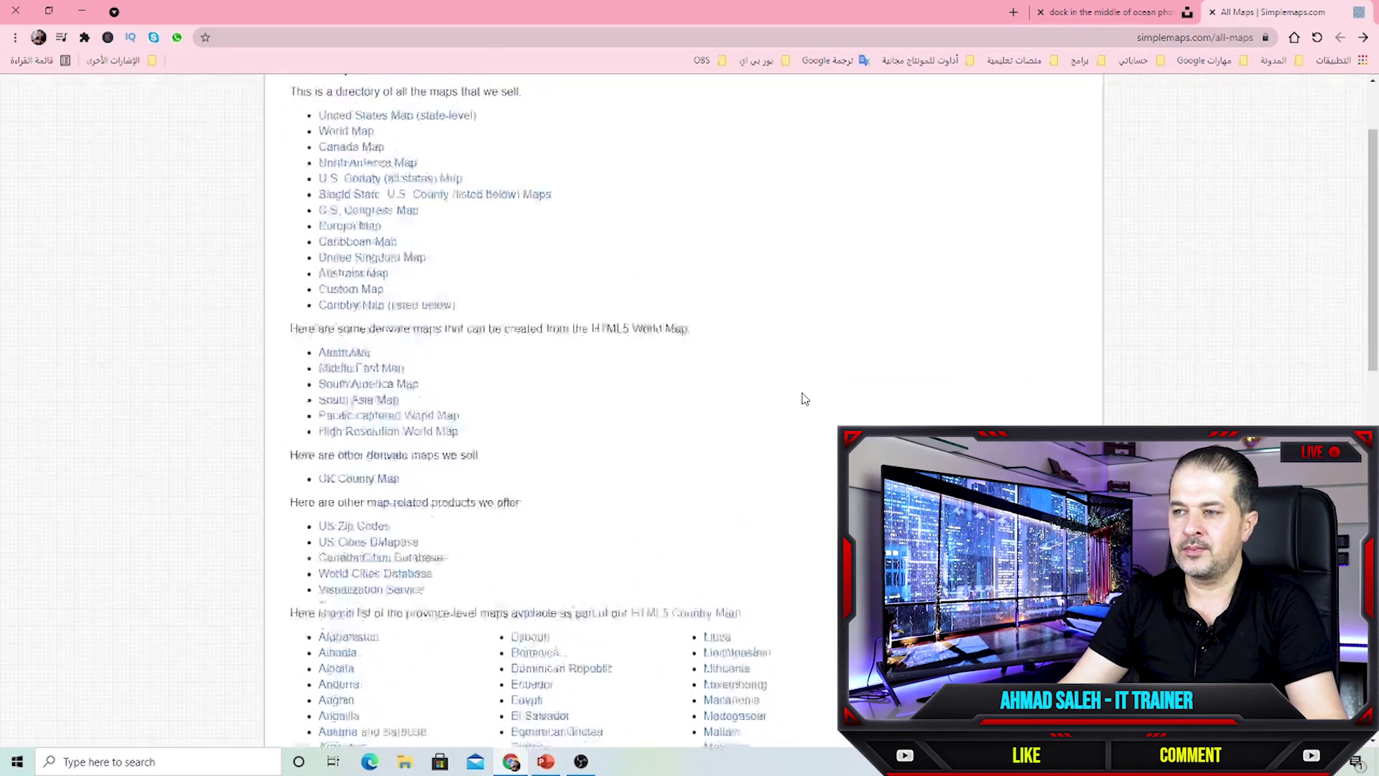
scroll(776, 428, "down", 7)
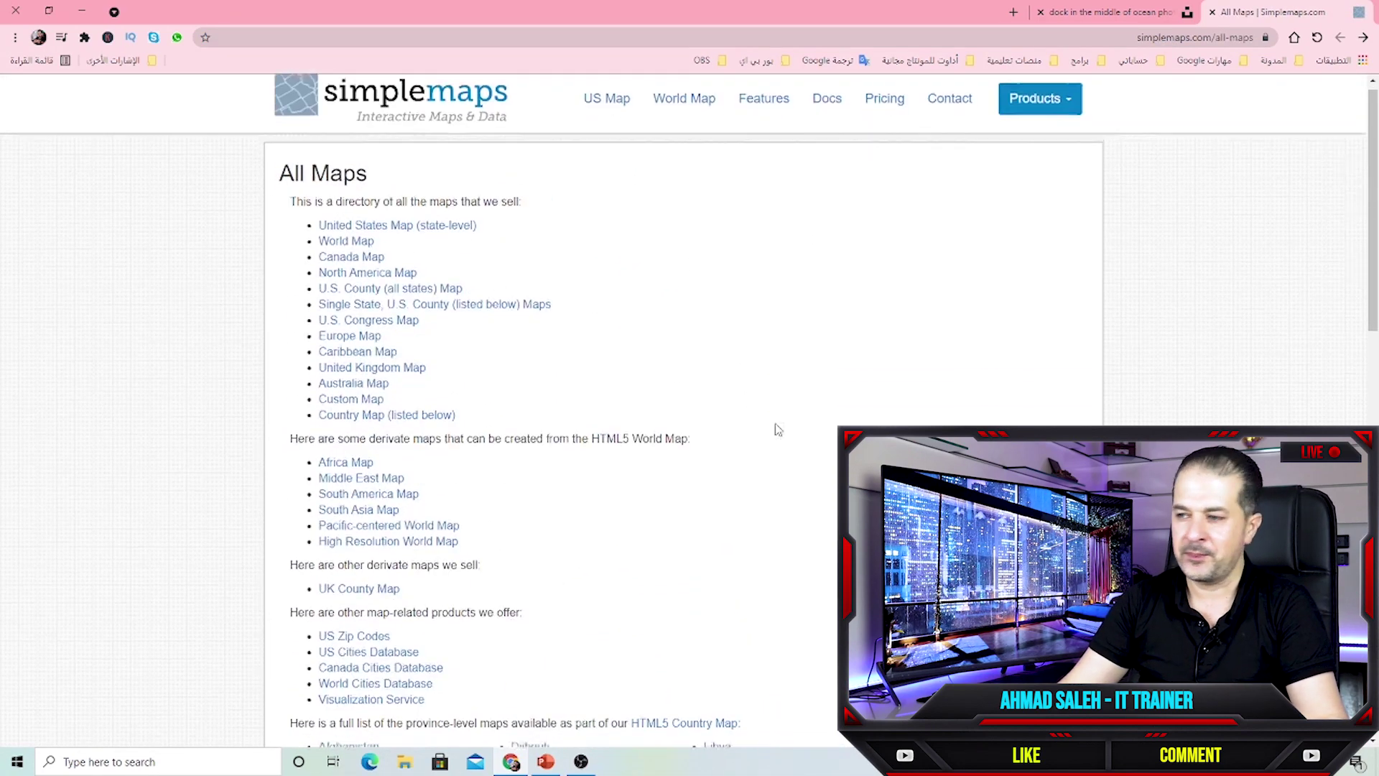
scroll(563, 440, "down", 2)
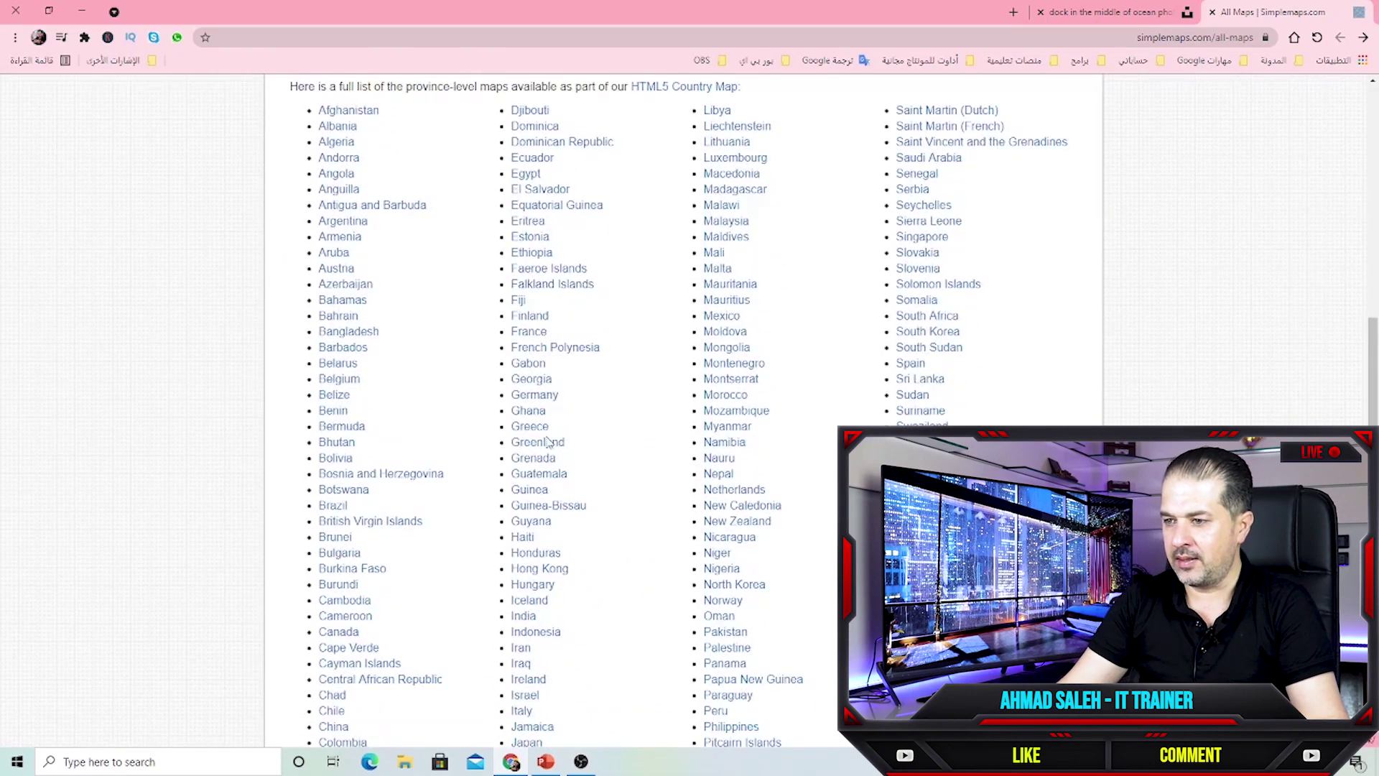
scroll(739, 449, "down", 1)
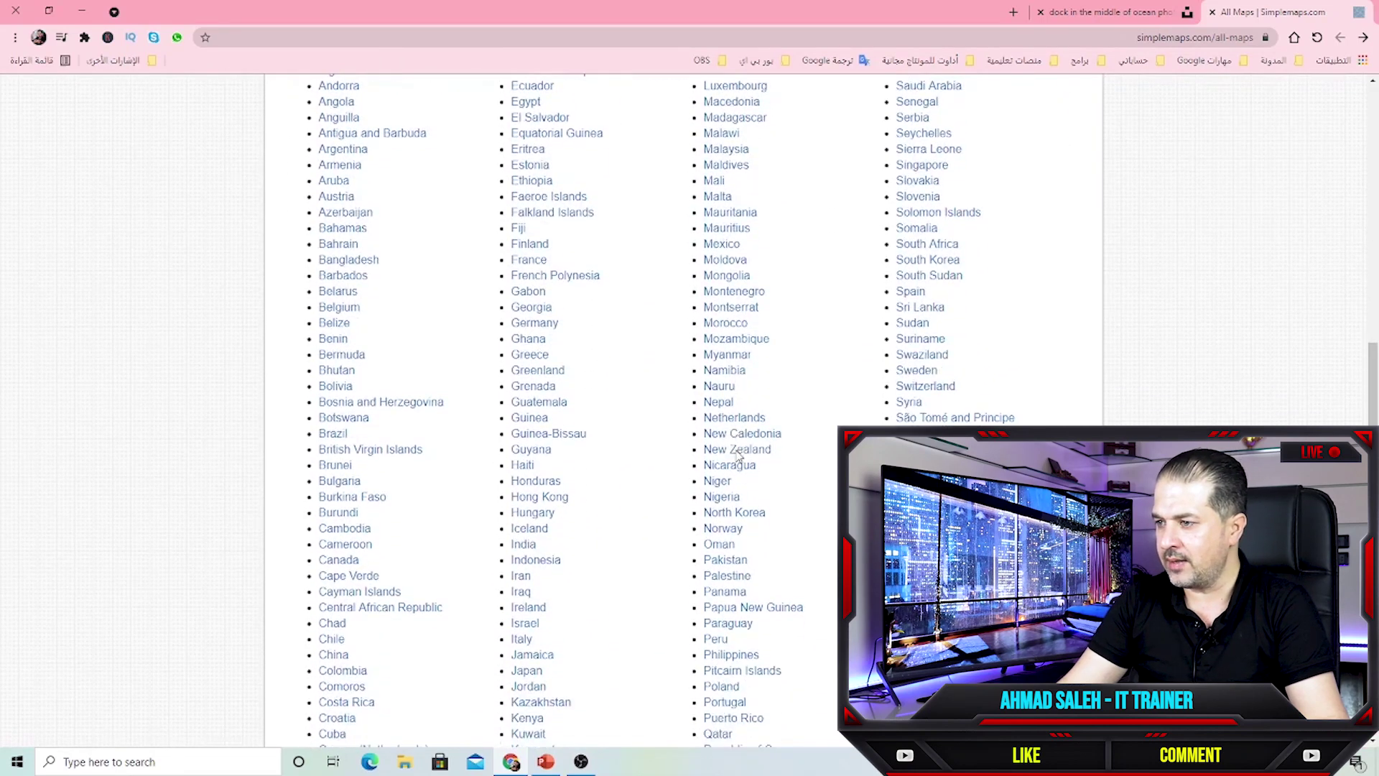
left_click(909, 402)
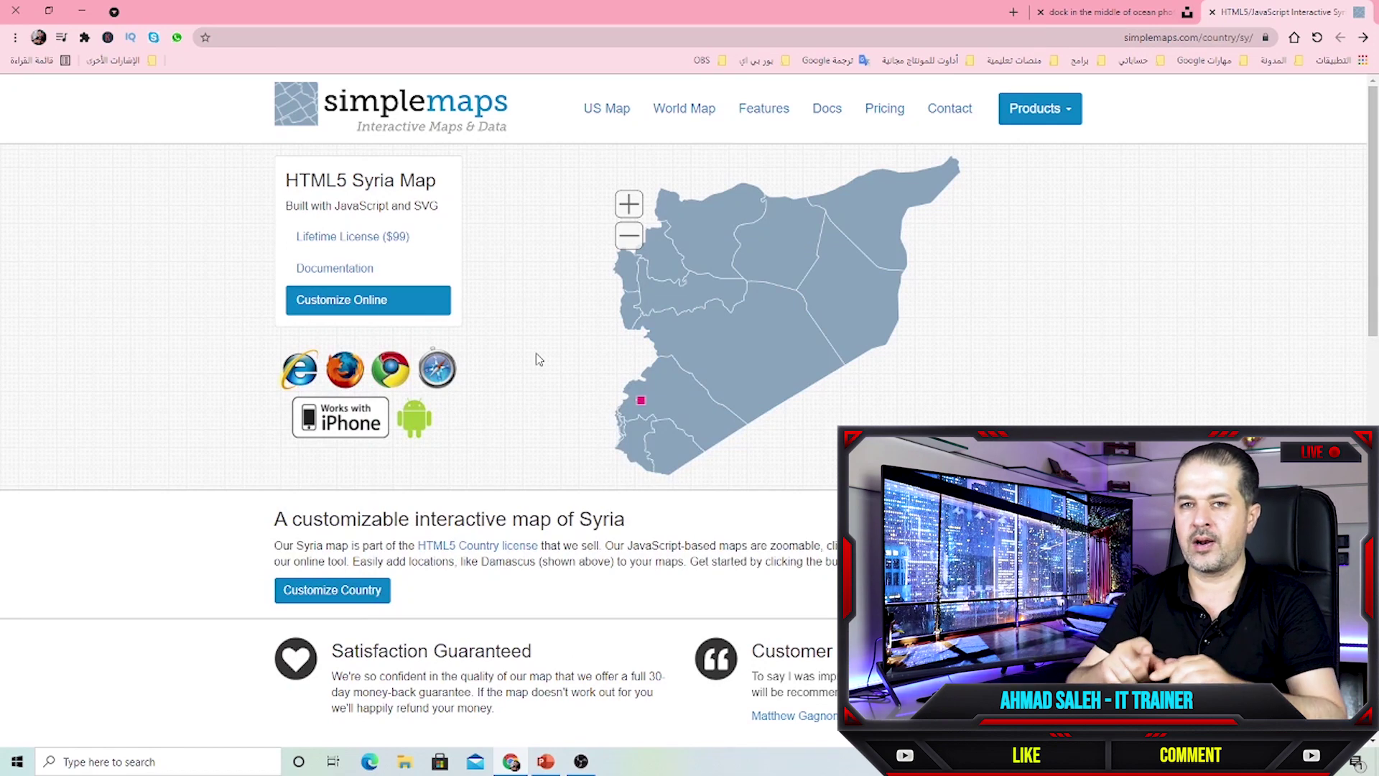
mouse_move(868, 217)
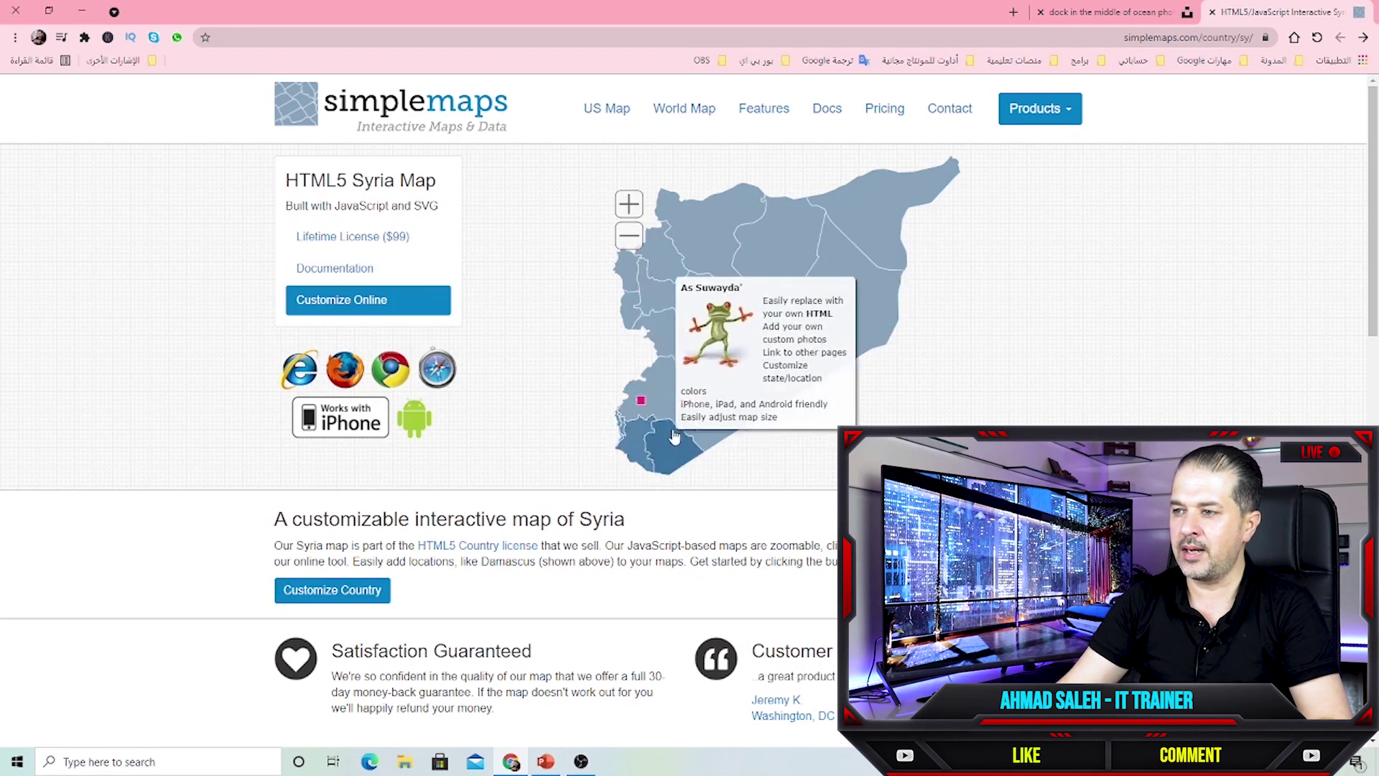
mouse_move(688, 257)
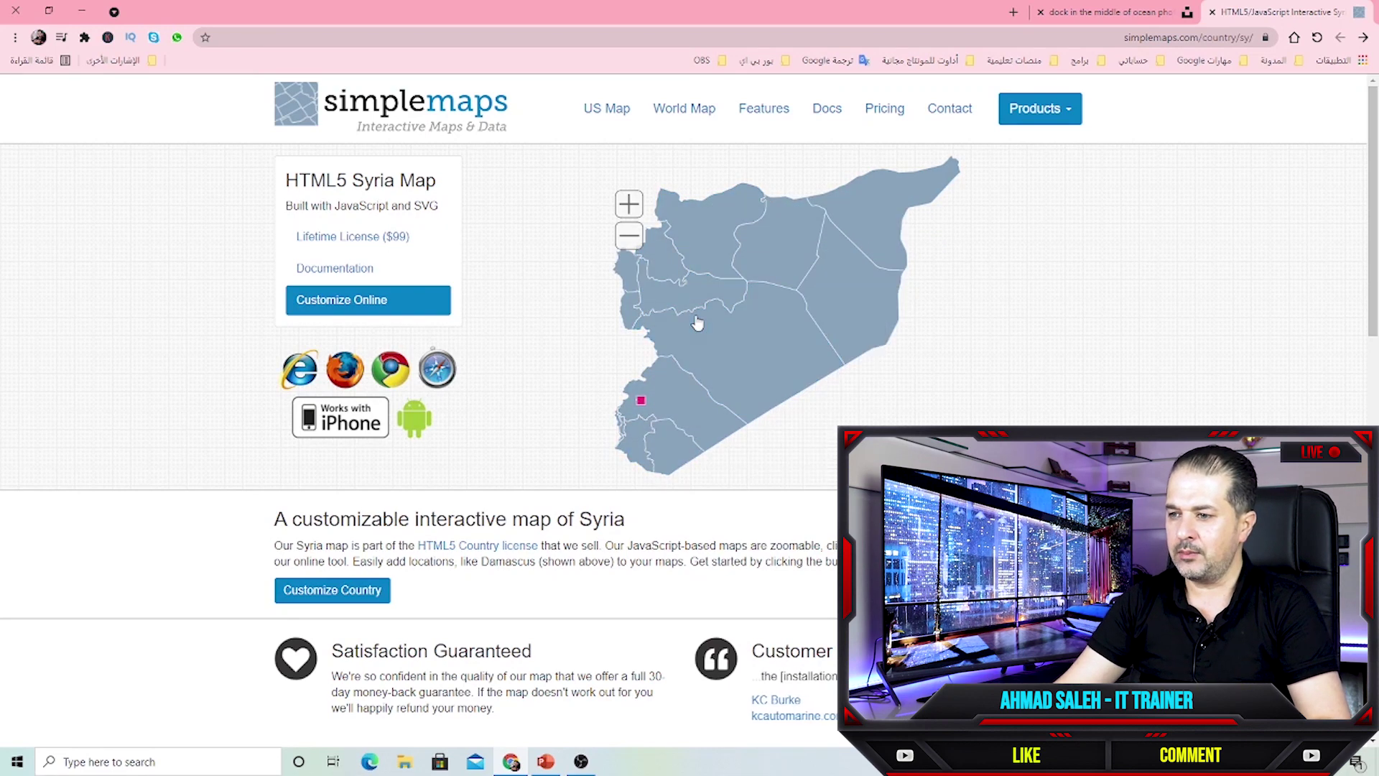
Step: Customize the Syria map, reviewing the States, Locations, Main, Regions and Labels tabs before reaching Finish
left_click(327, 586)
scroll(190, 401, "down", 1)
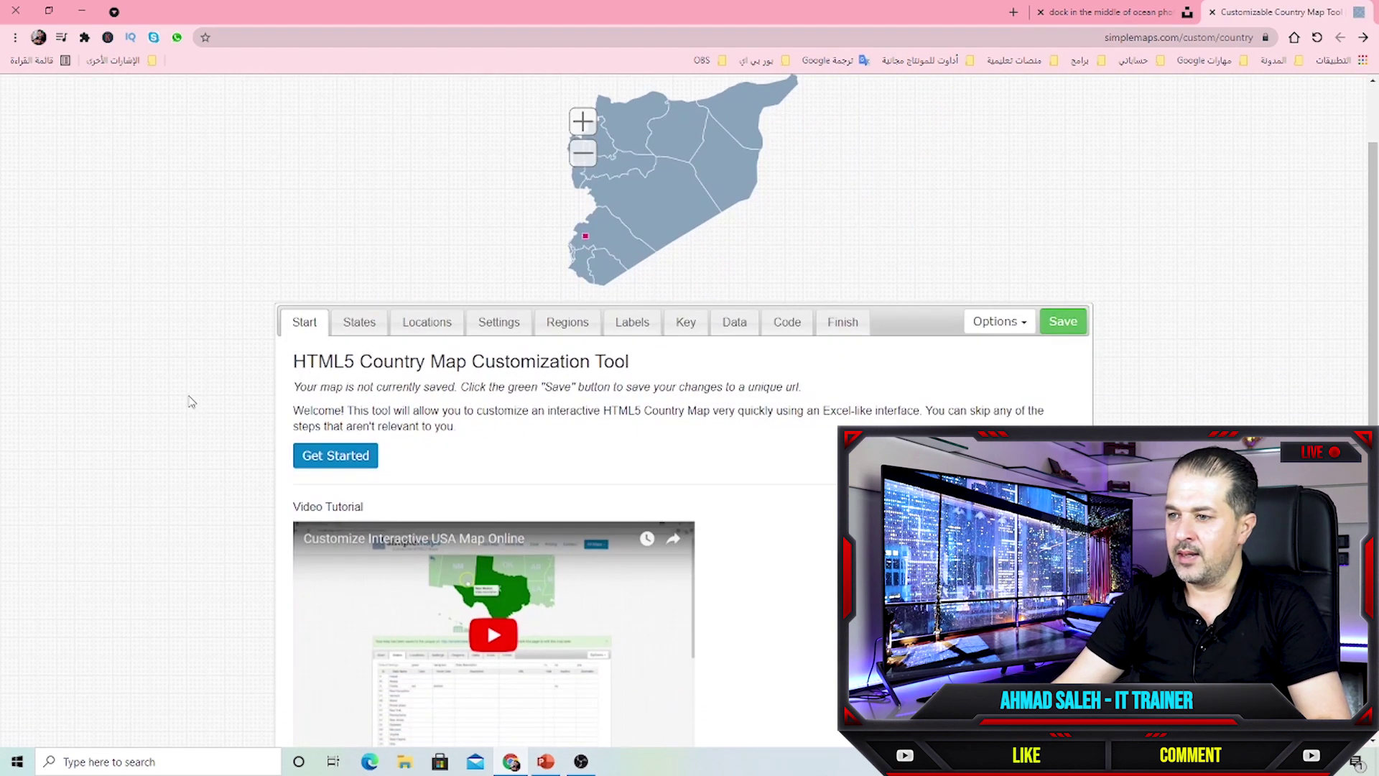
left_click(359, 338)
left_click(427, 338)
left_click(499, 337)
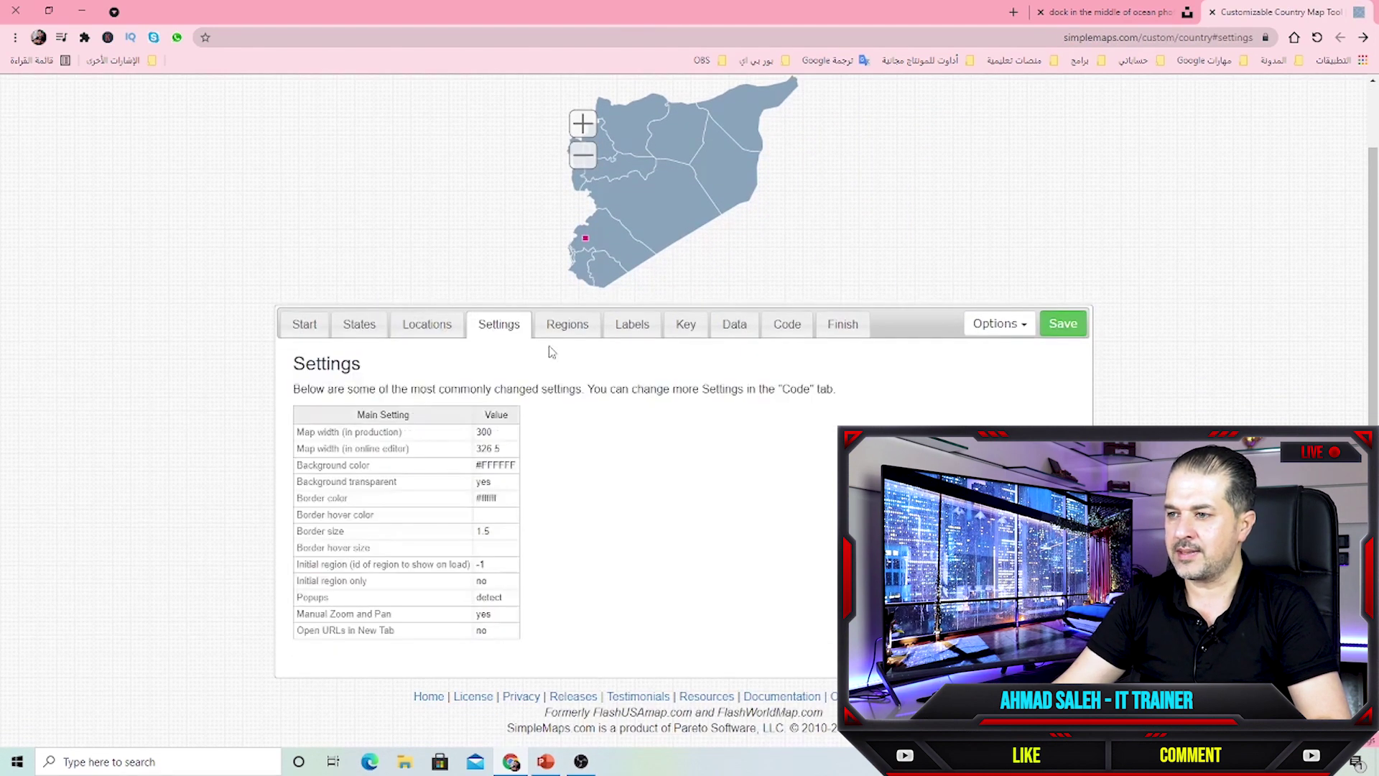
left_click(568, 338)
left_click(627, 338)
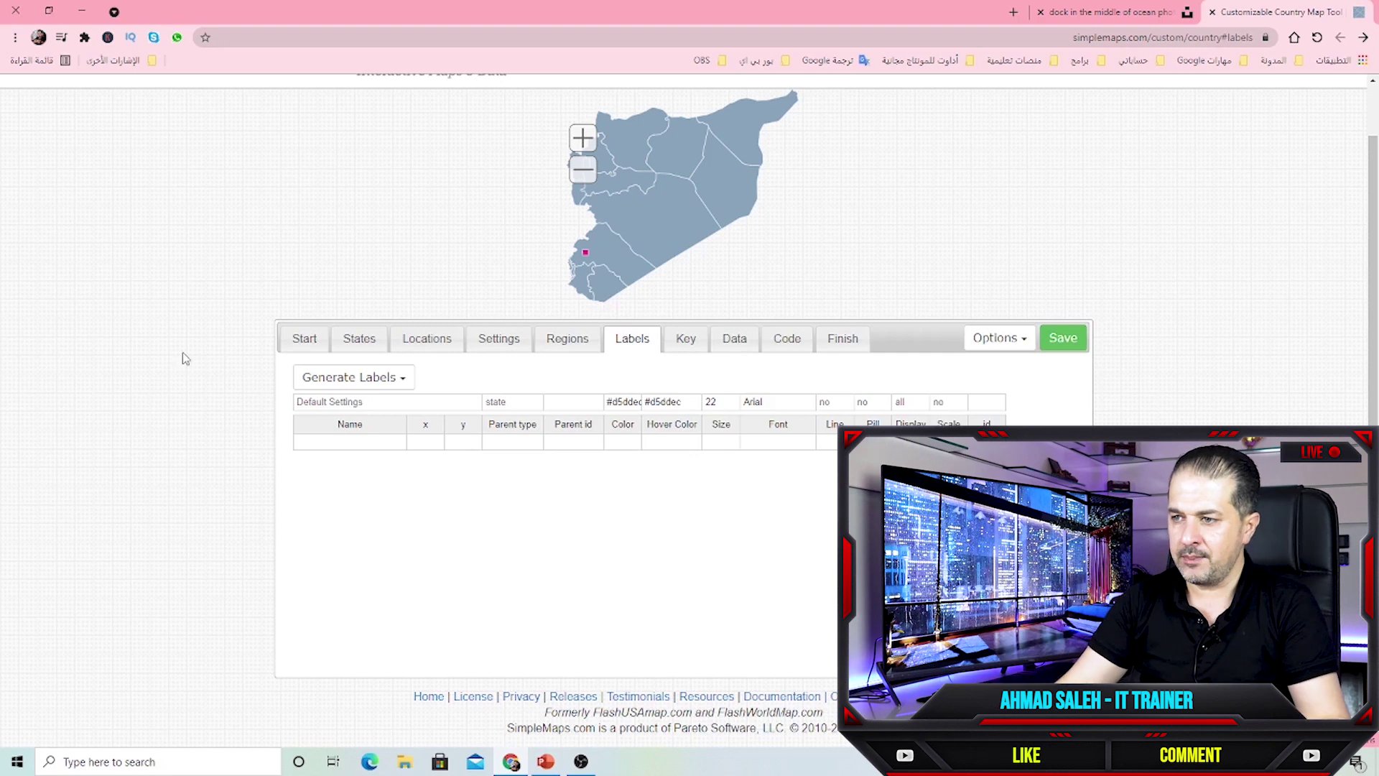
left_click(364, 343)
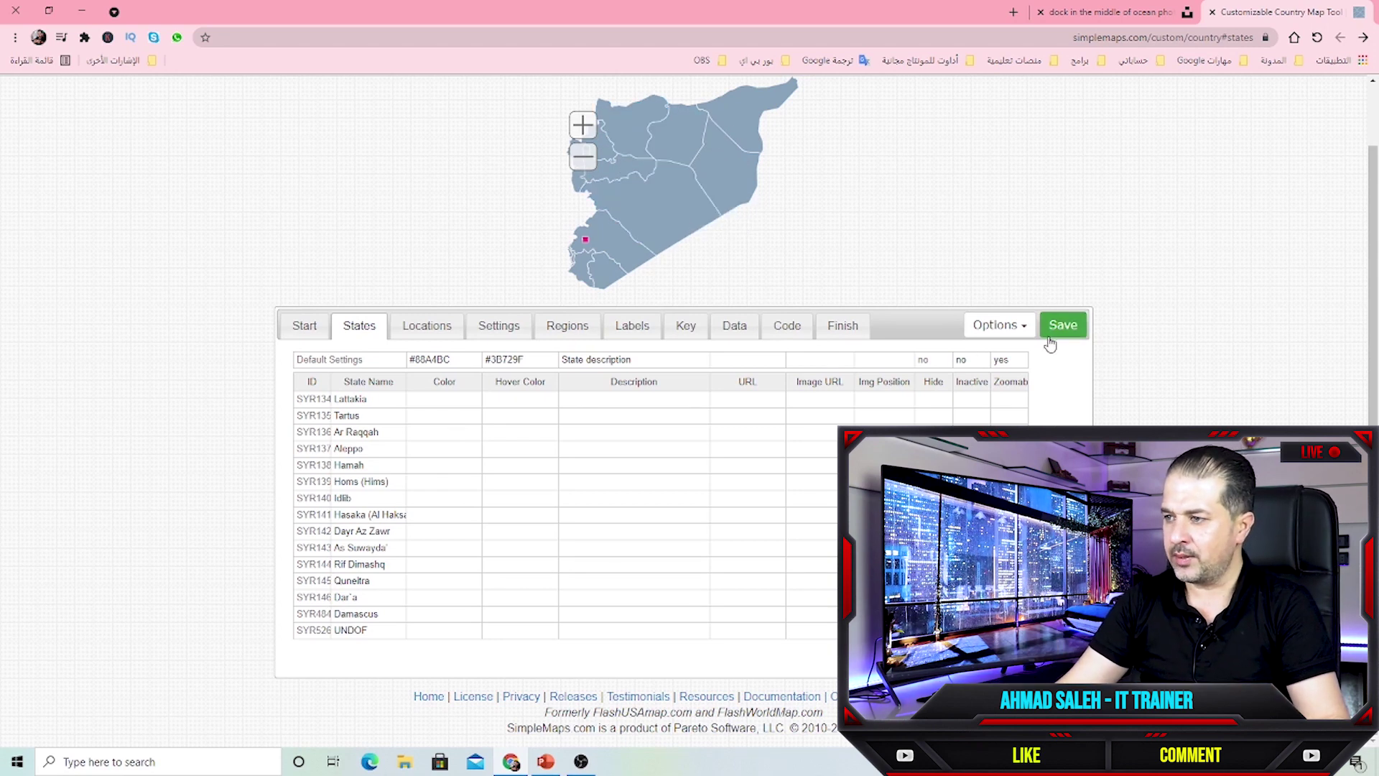
left_click(844, 327)
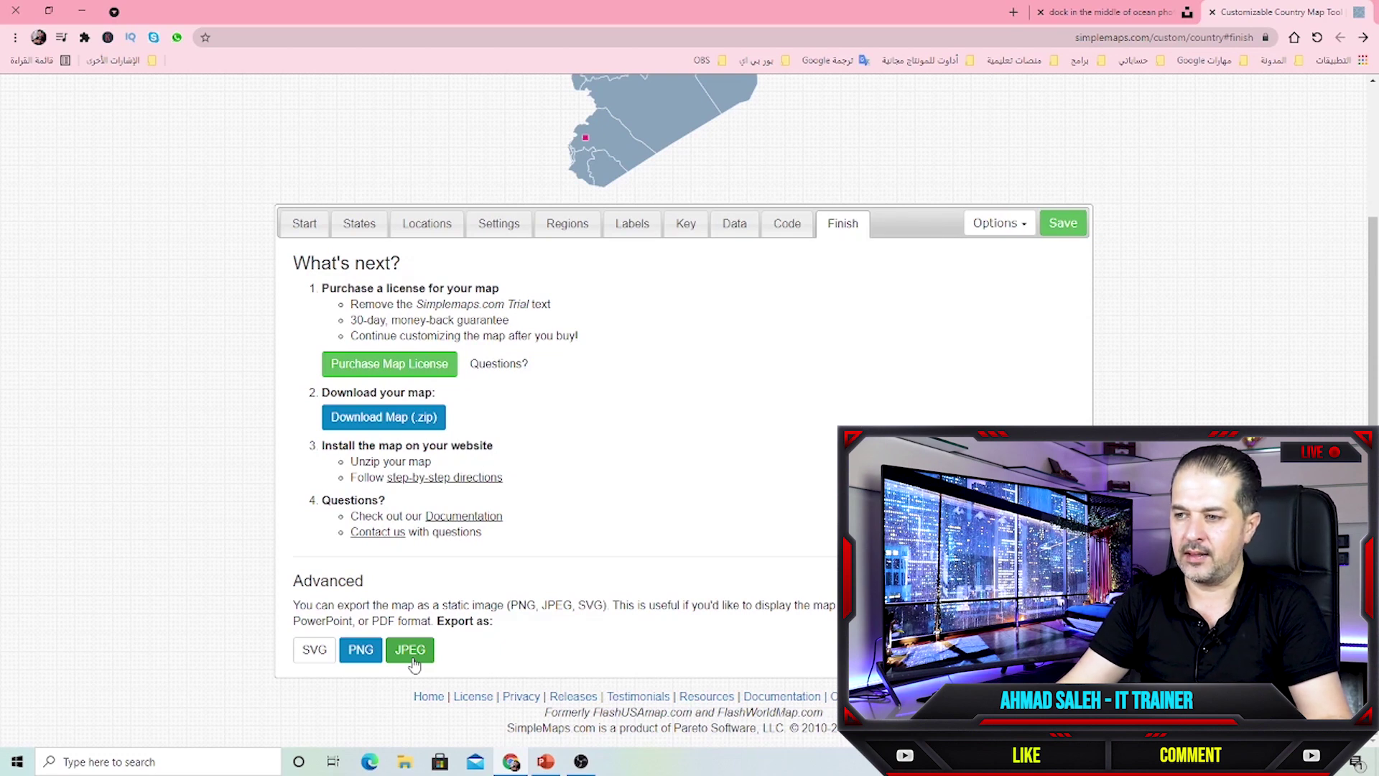
Step: Export the map as an SVG named 'سورية' to the Desktop, then switch to PowerPoint
left_click(314, 650)
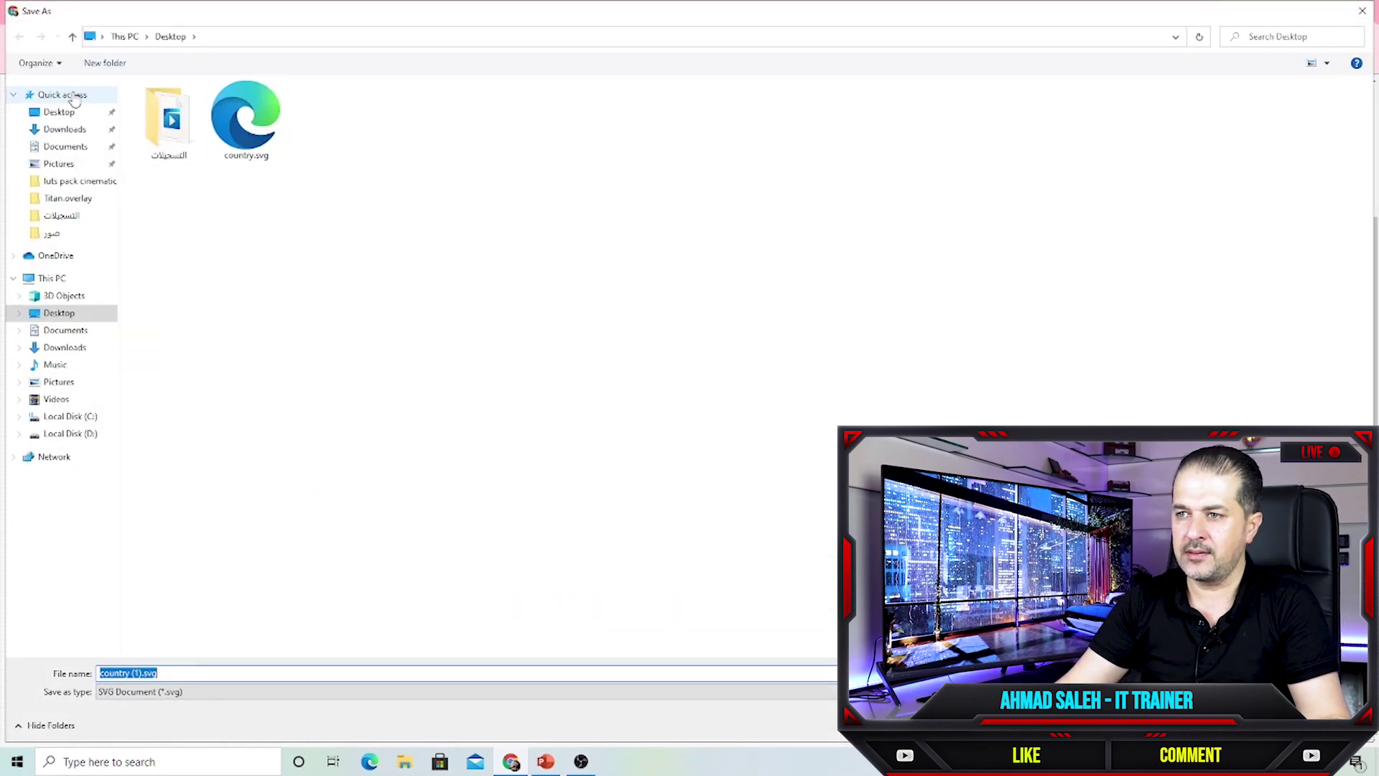
left_click(60, 112)
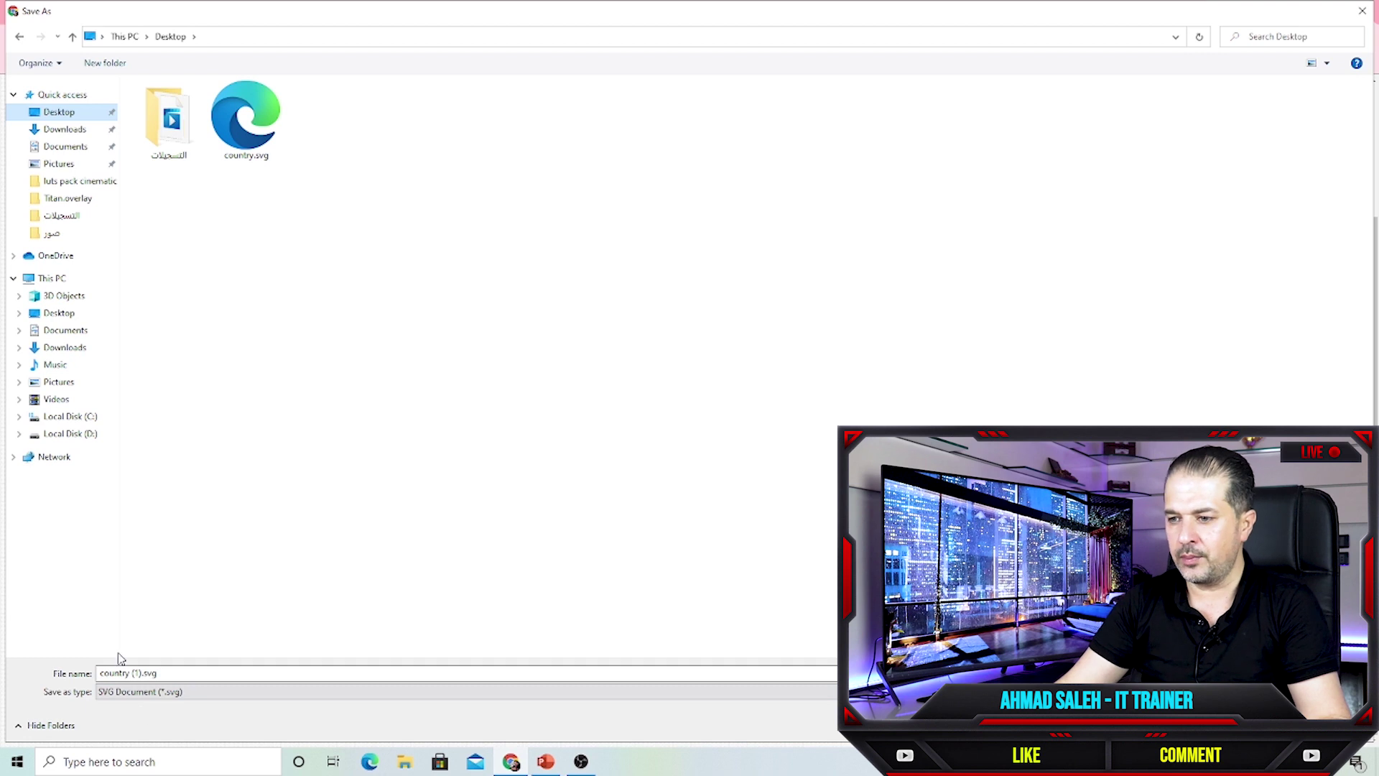
left_click(119, 672)
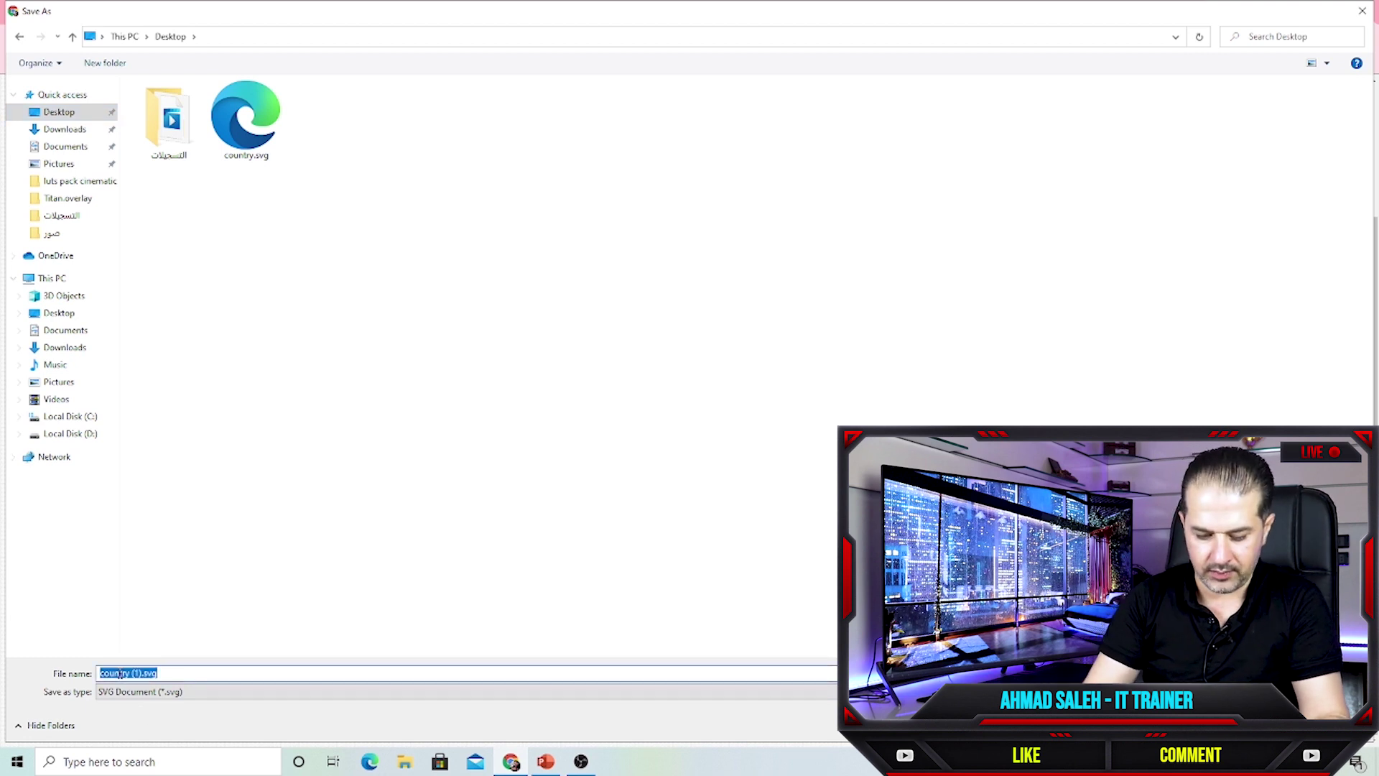
type("سورية")
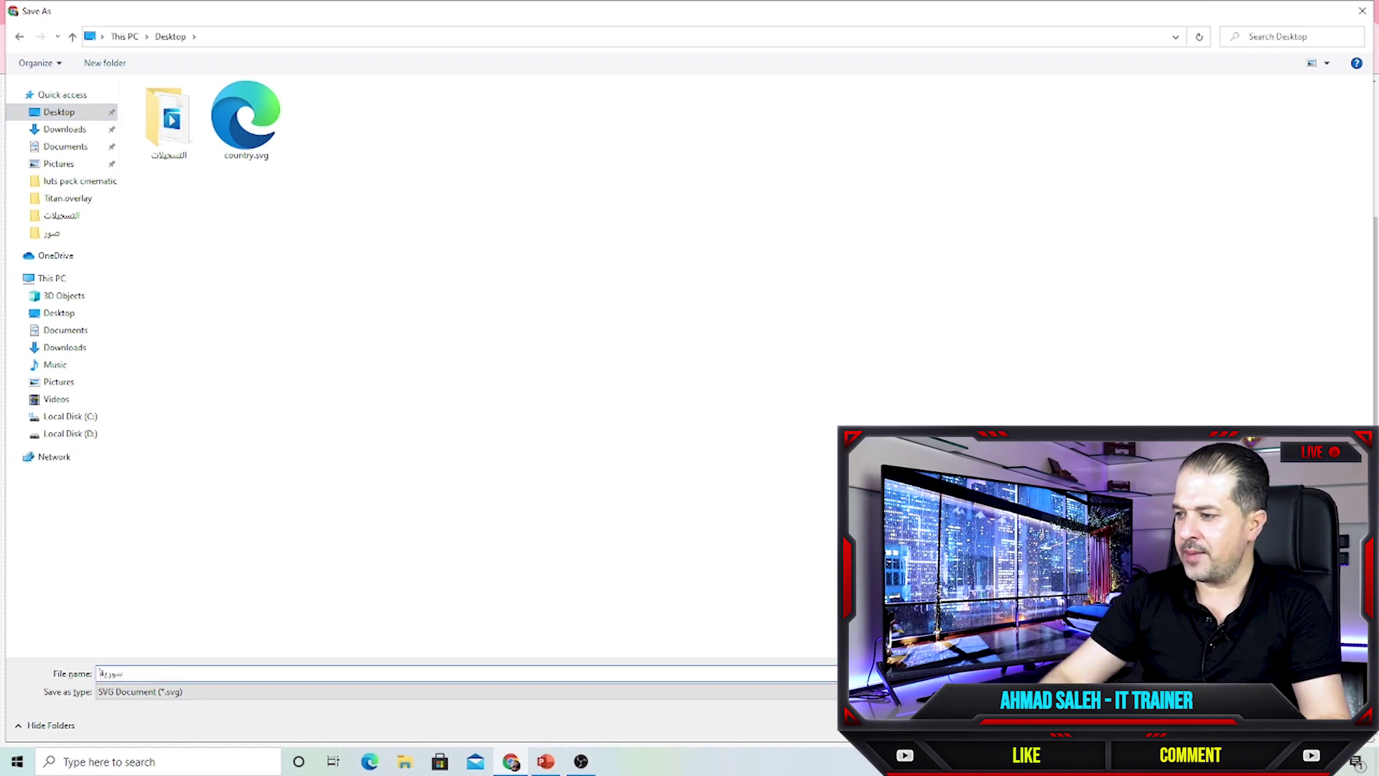
key("Return")
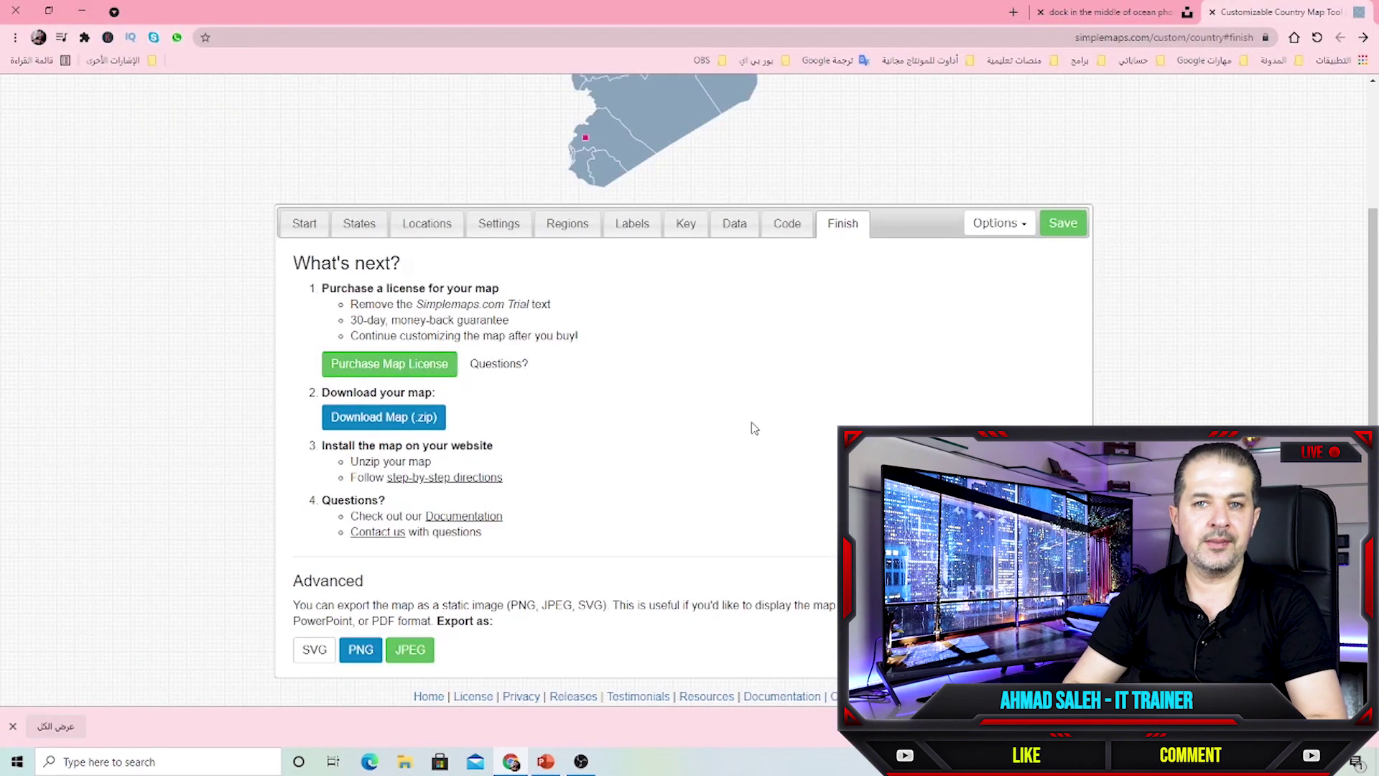
left_click(546, 760)
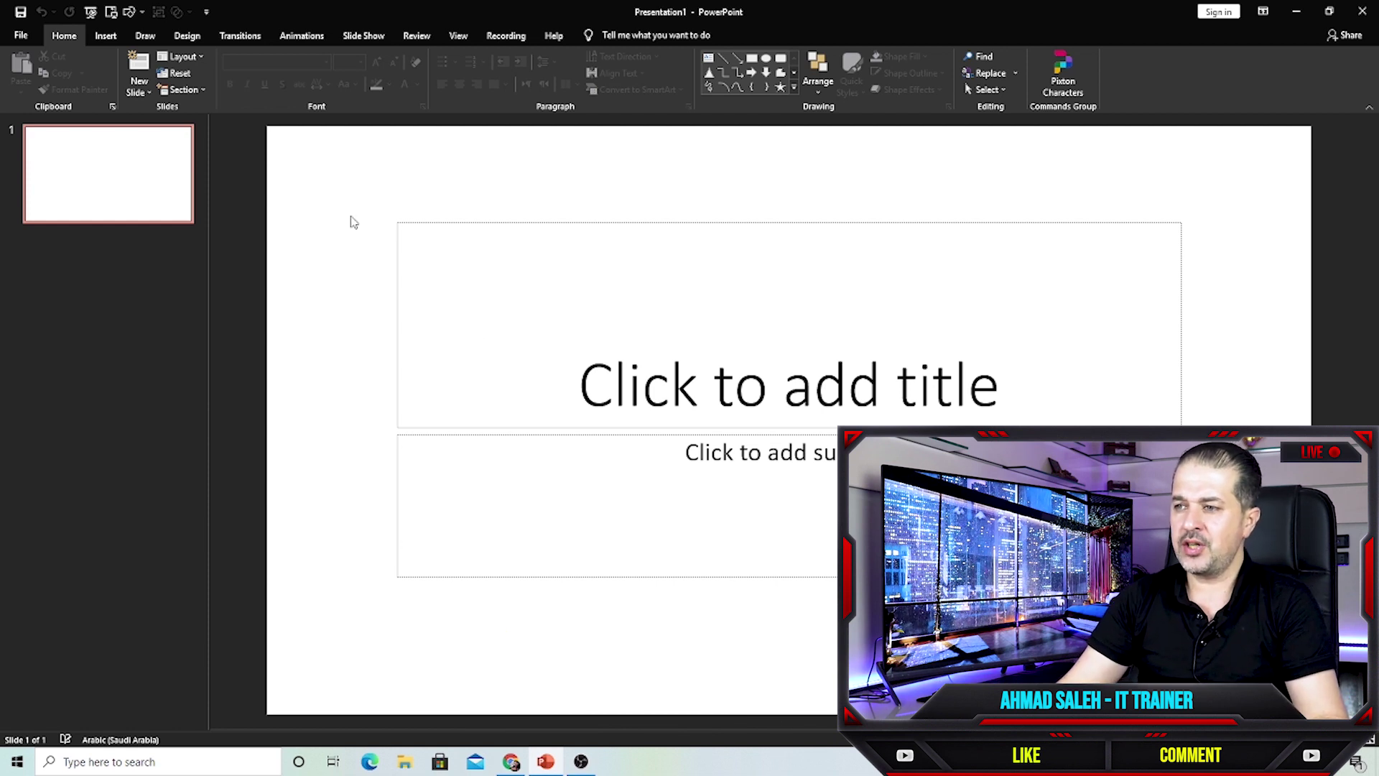
Step: Change the slide to the Blank layout and bring up the Unsplash pier photo in Chrome
right_click(352, 184)
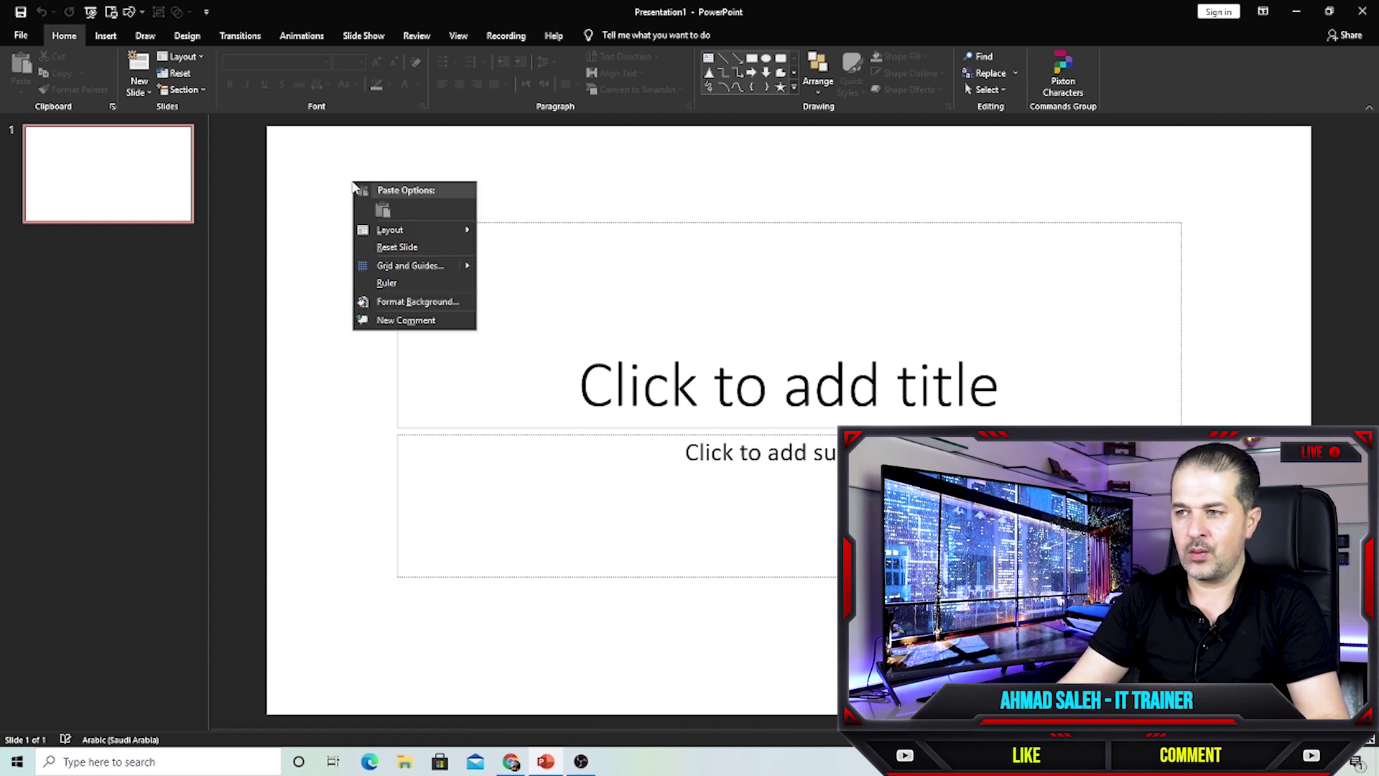
mouse_move(392, 234)
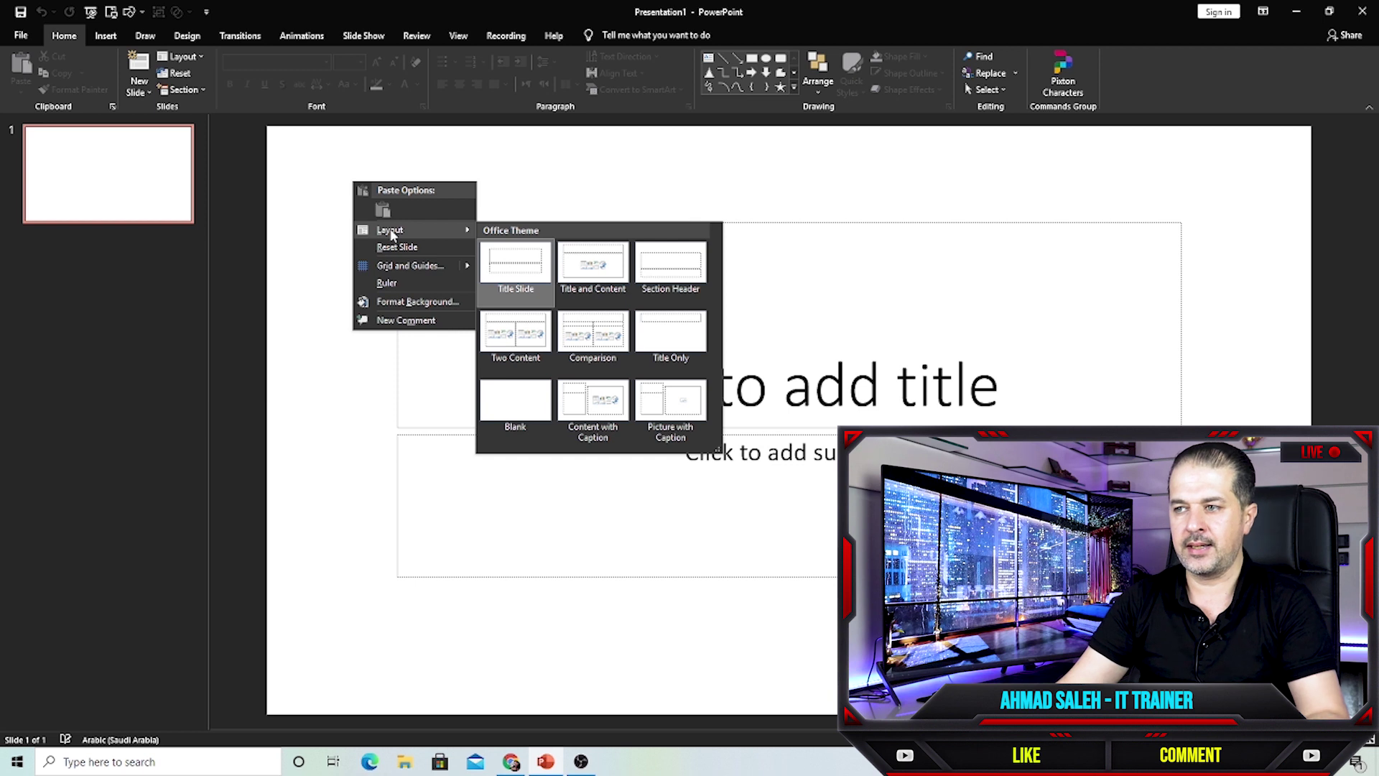
left_click(535, 401)
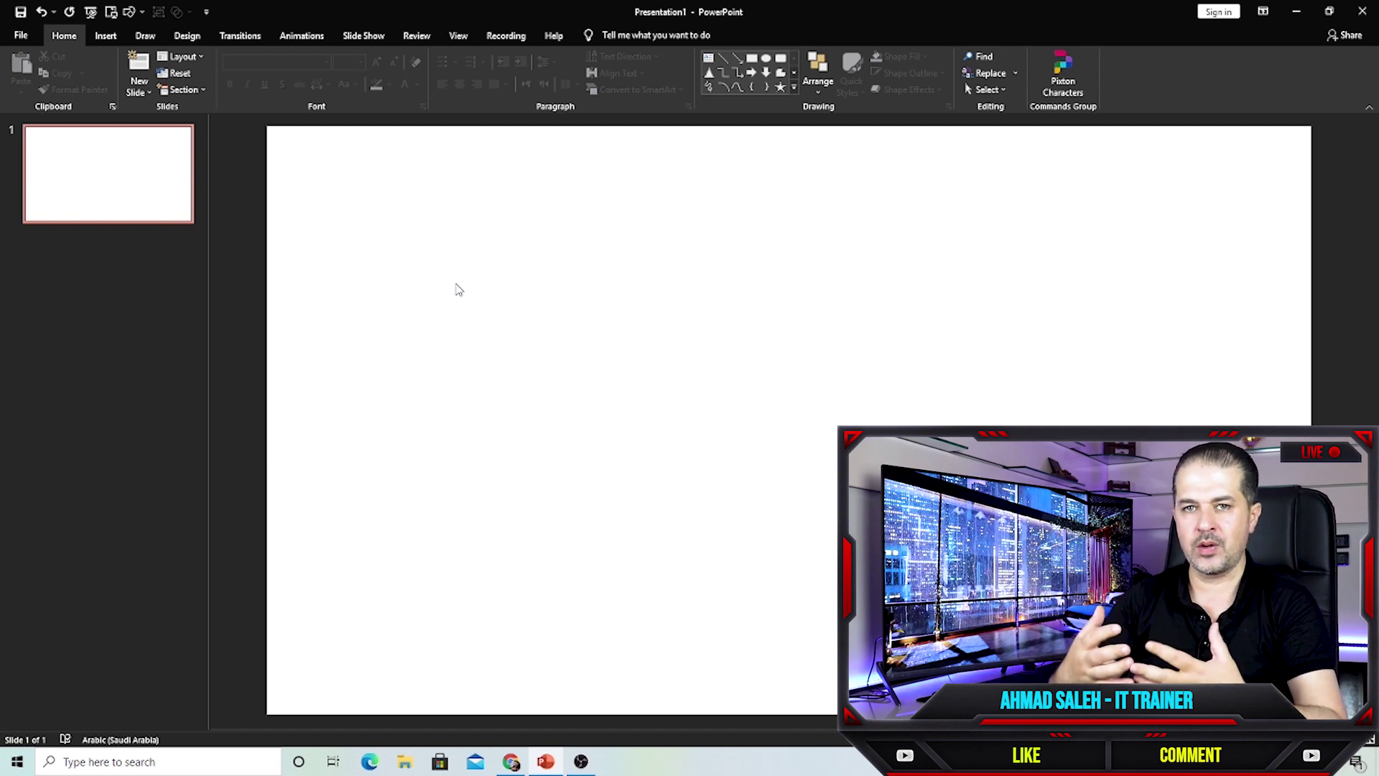
left_click(511, 761)
left_click(1116, 12)
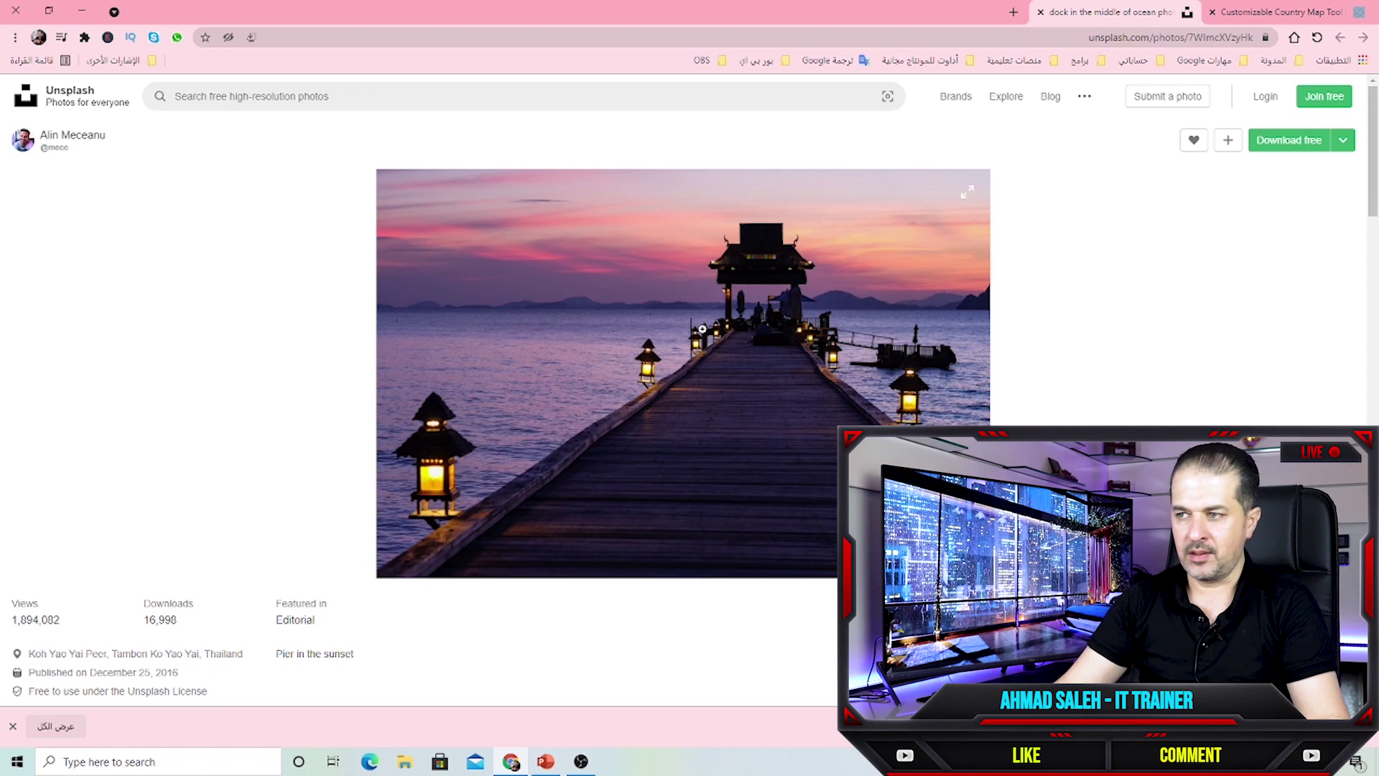
Step: Copy the sunset pier image from Unsplash and return to the PowerPoint slide
right_click(714, 316)
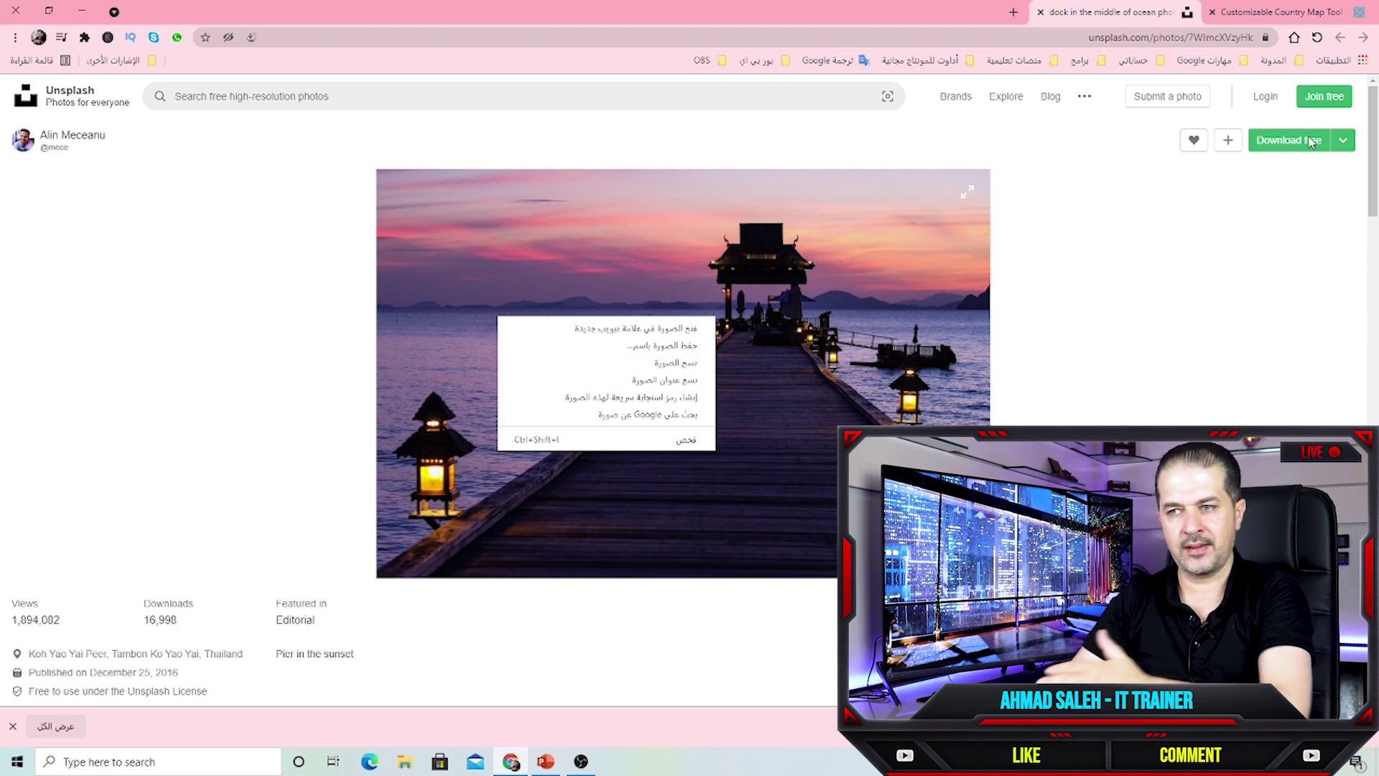
left_click(684, 364)
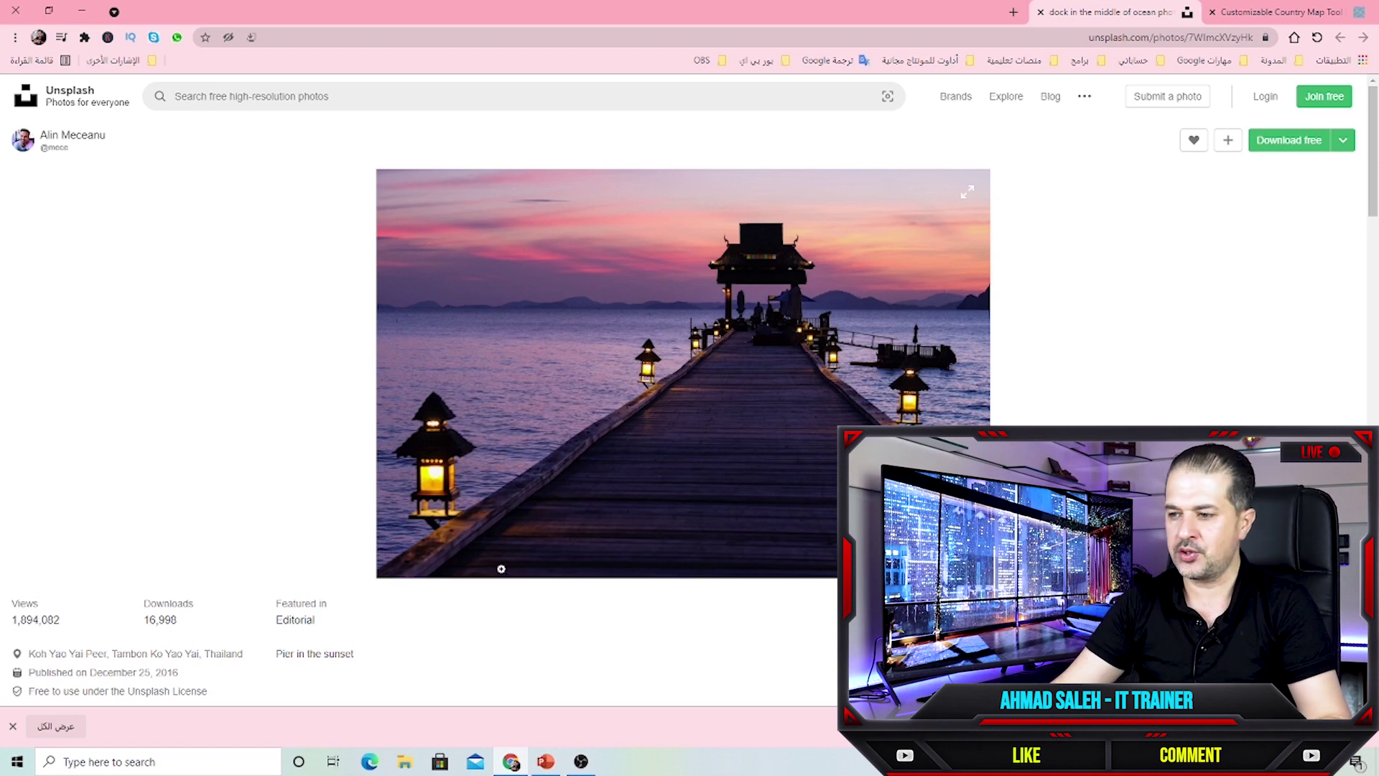
left_click(546, 763)
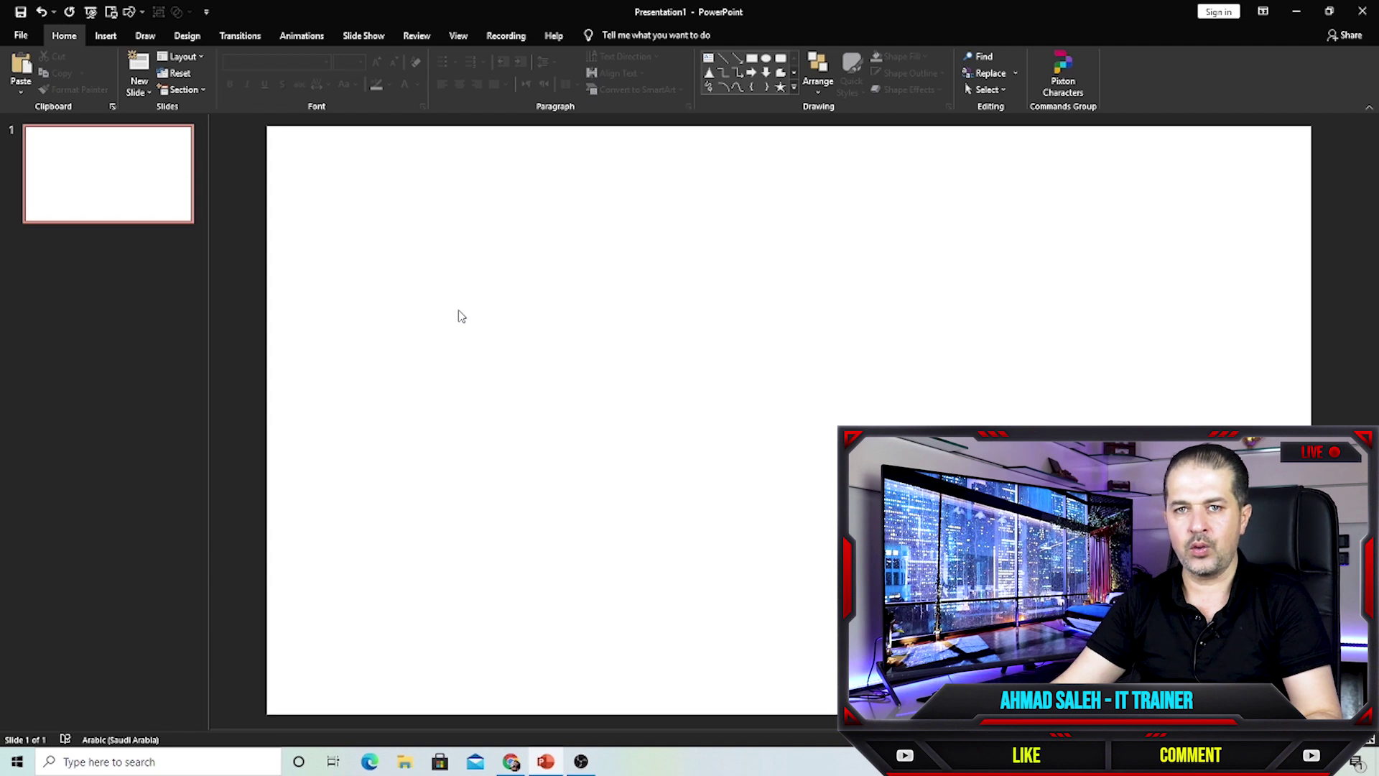
Step: Paste the pier photo, crop it to 16:9, and stretch it to fill the 13.33" x 7.5" slide
key("ctrl+v")
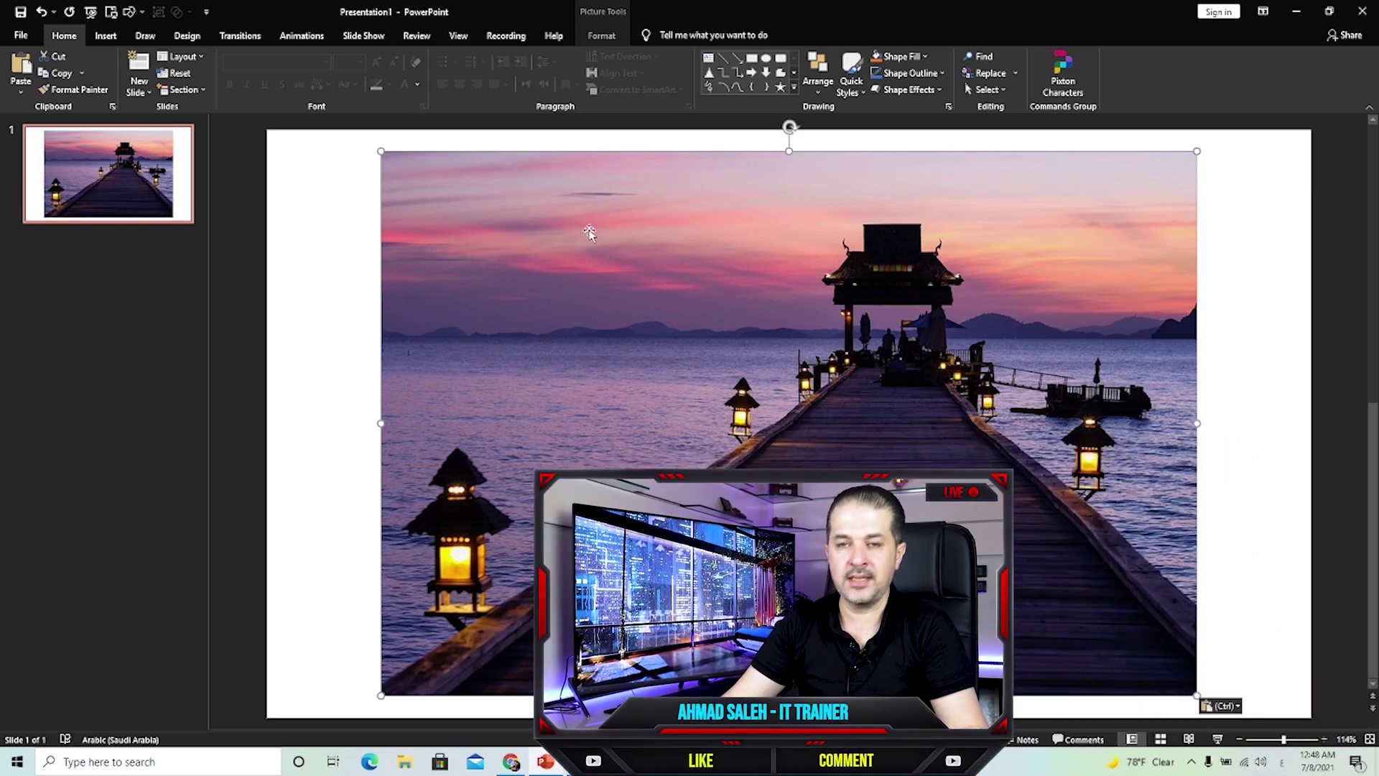
left_click(601, 36)
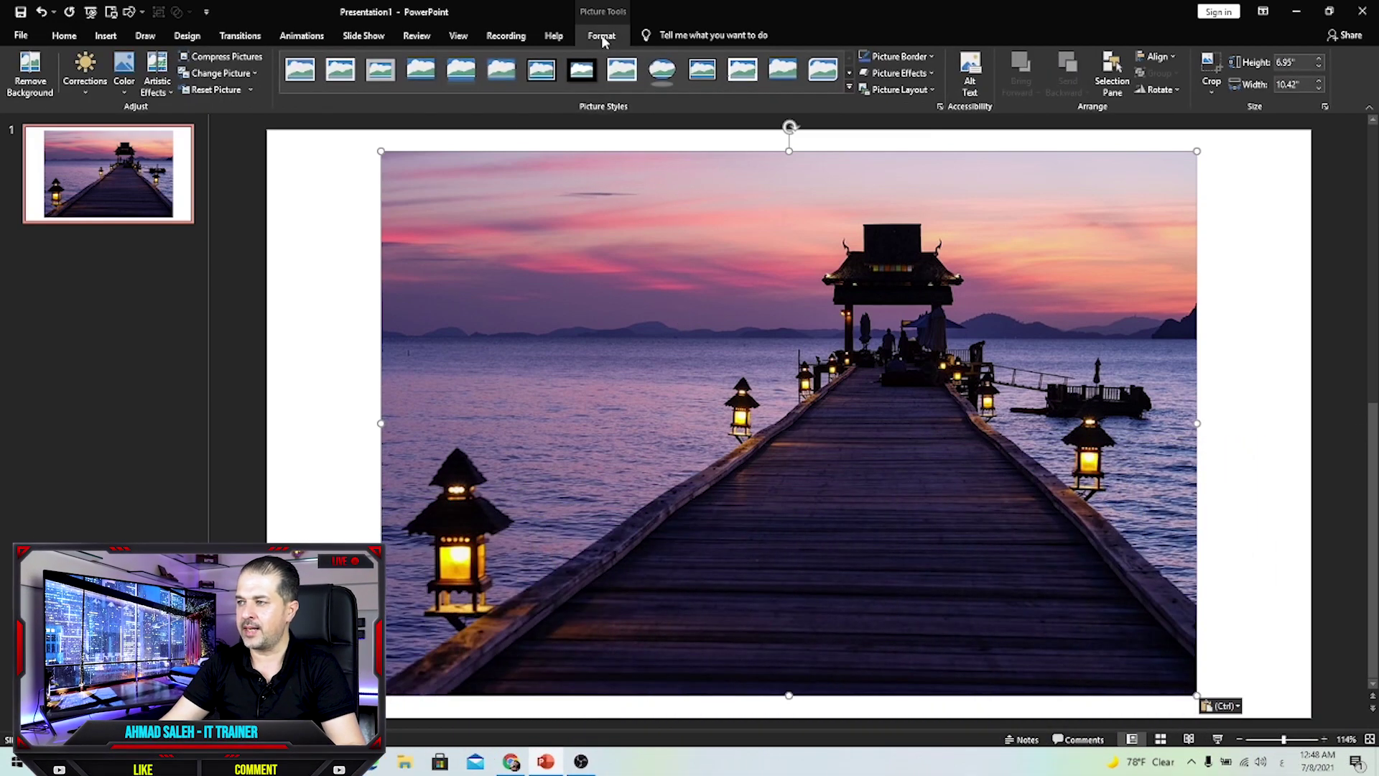
left_click(1214, 94)
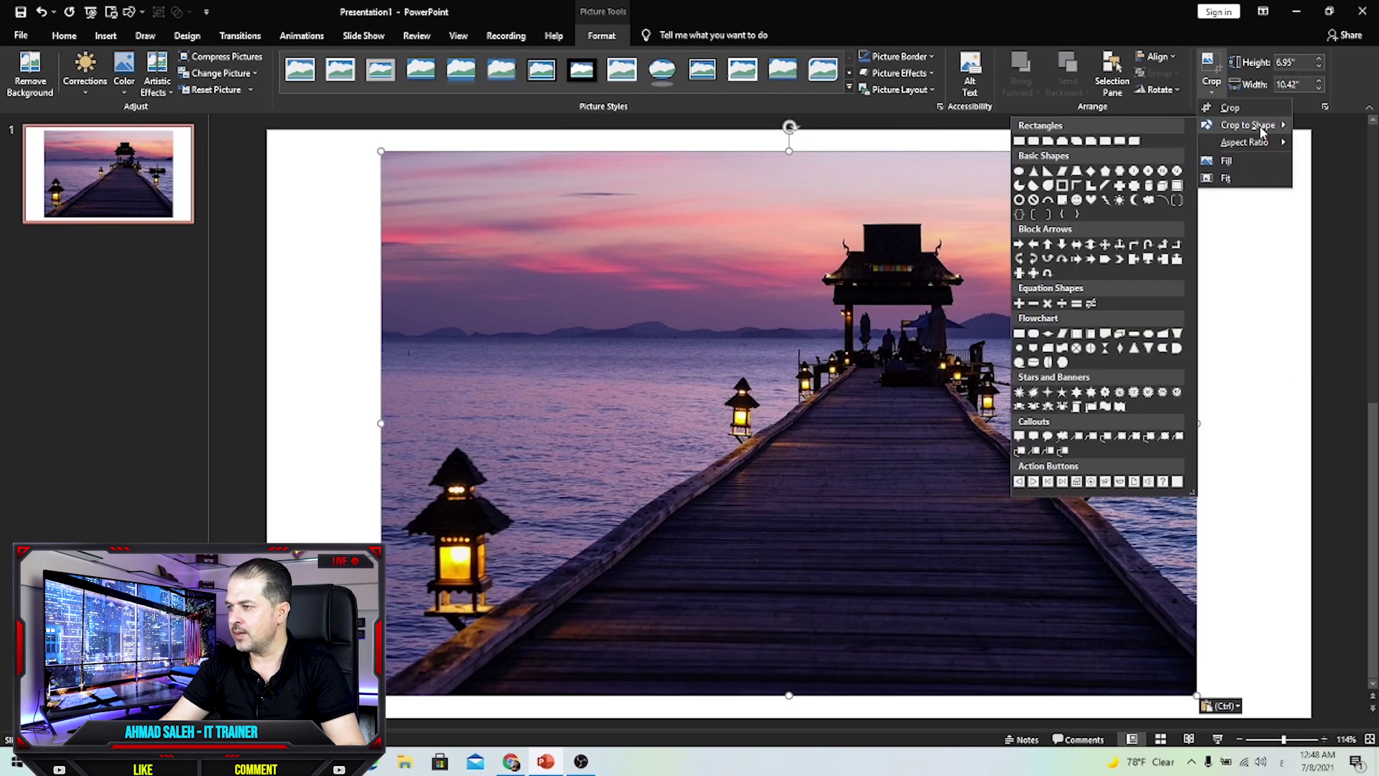
mouse_move(1263, 144)
left_click(1324, 350)
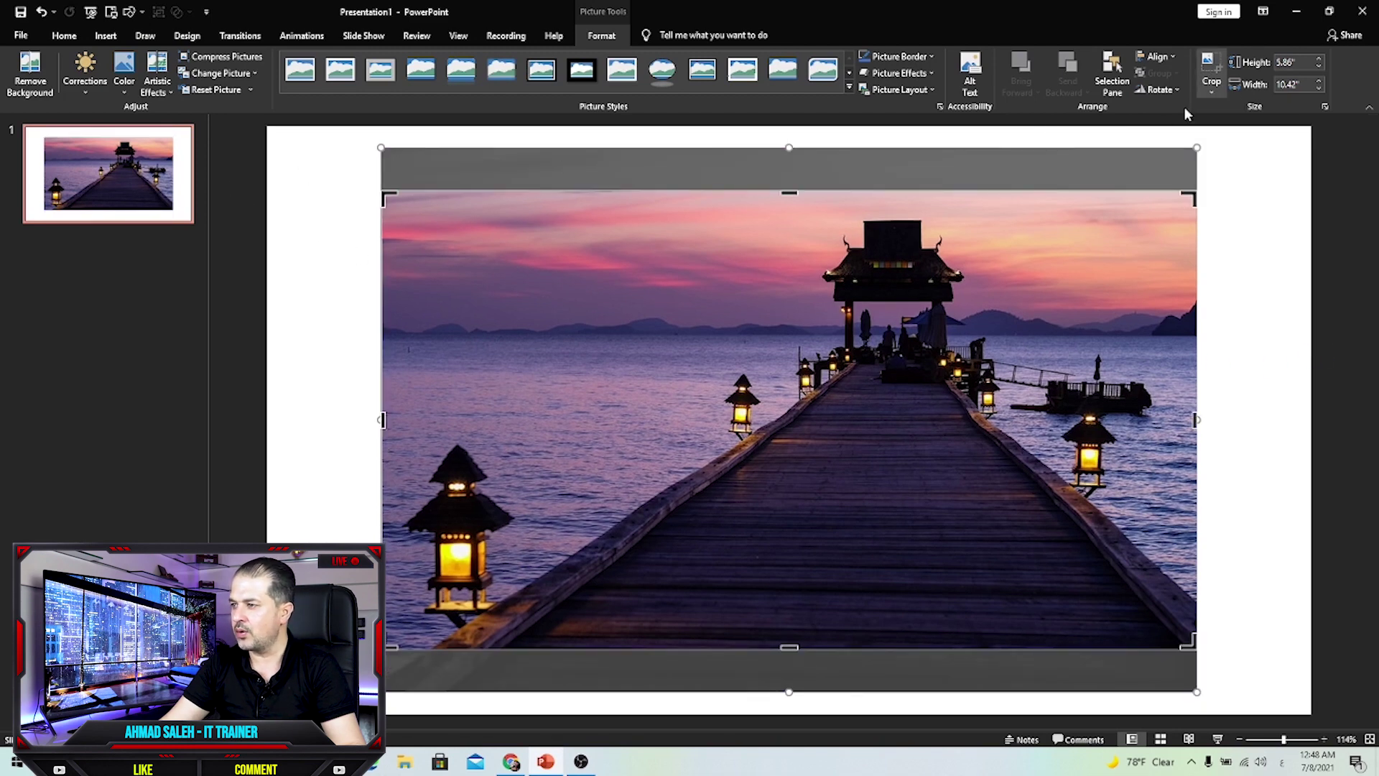
left_click(1214, 63)
left_click_drag(625, 327, 525, 289)
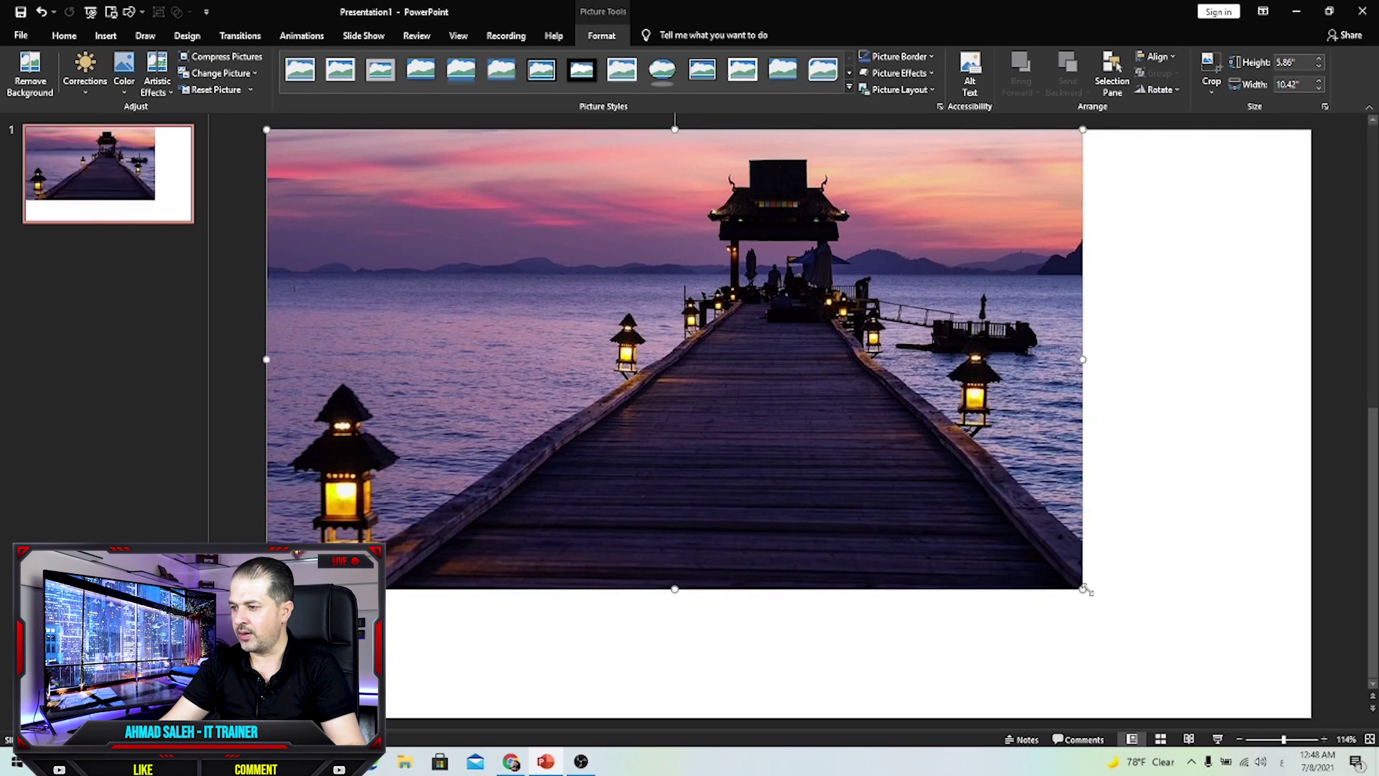
left_click_drag(1084, 588, 1311, 713)
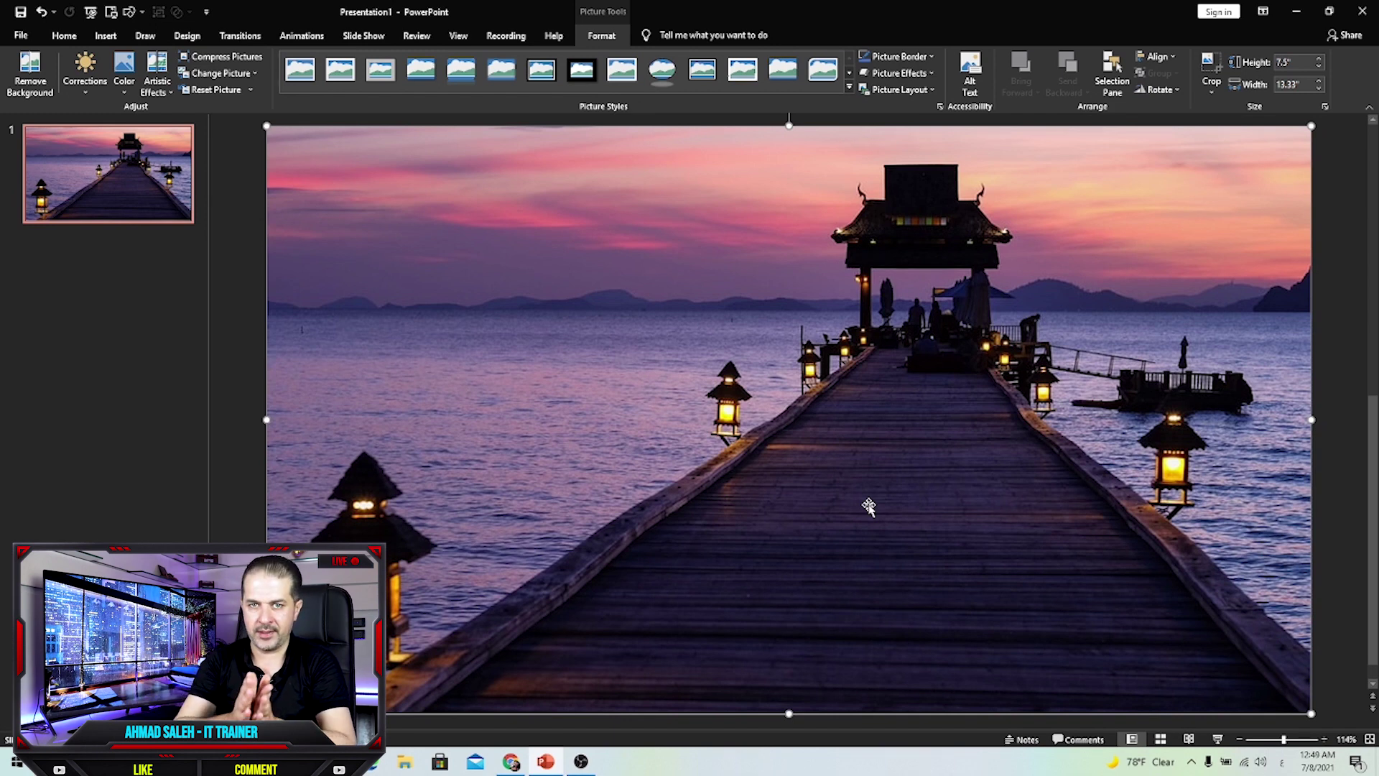
Step: Insert سورية.svg from the Desktop onto the slide over the pier photo
left_click(109, 36)
left_click(106, 94)
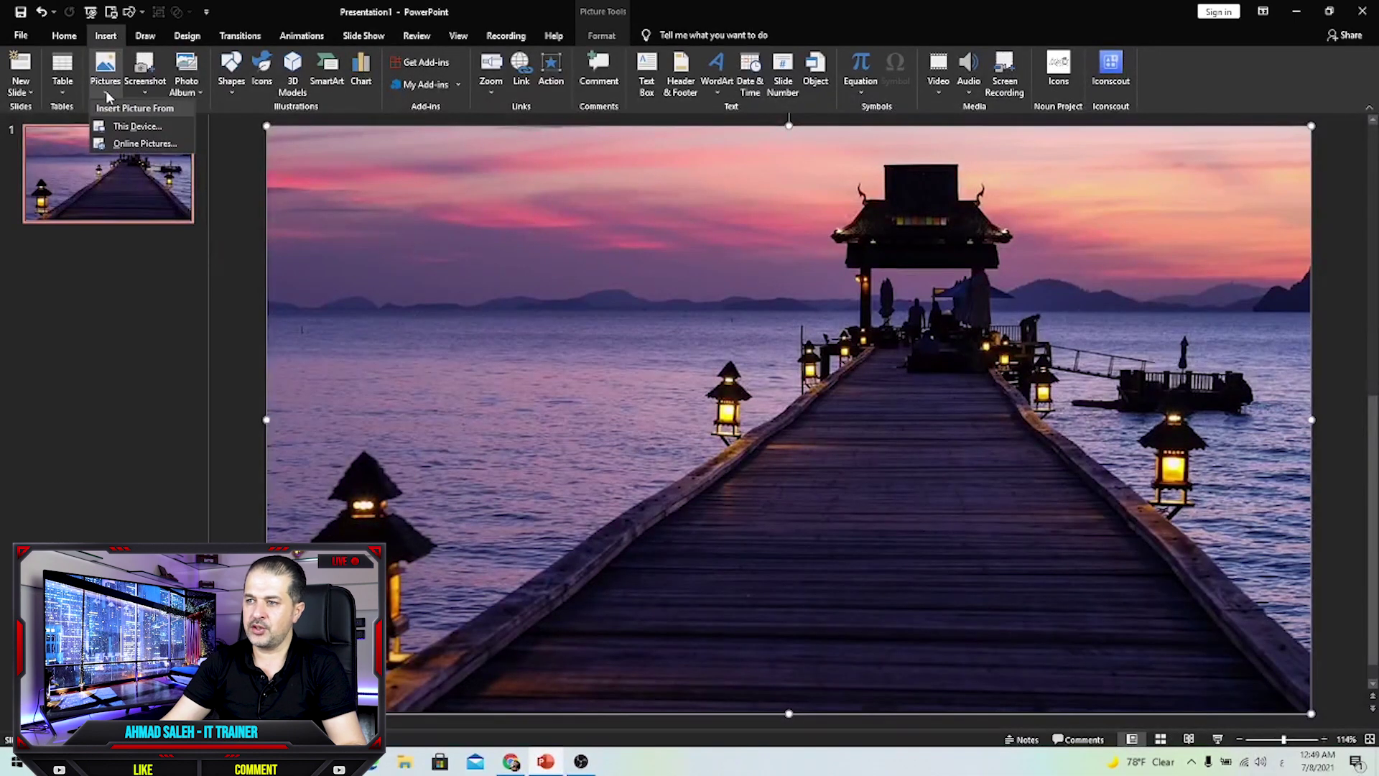
left_click(123, 127)
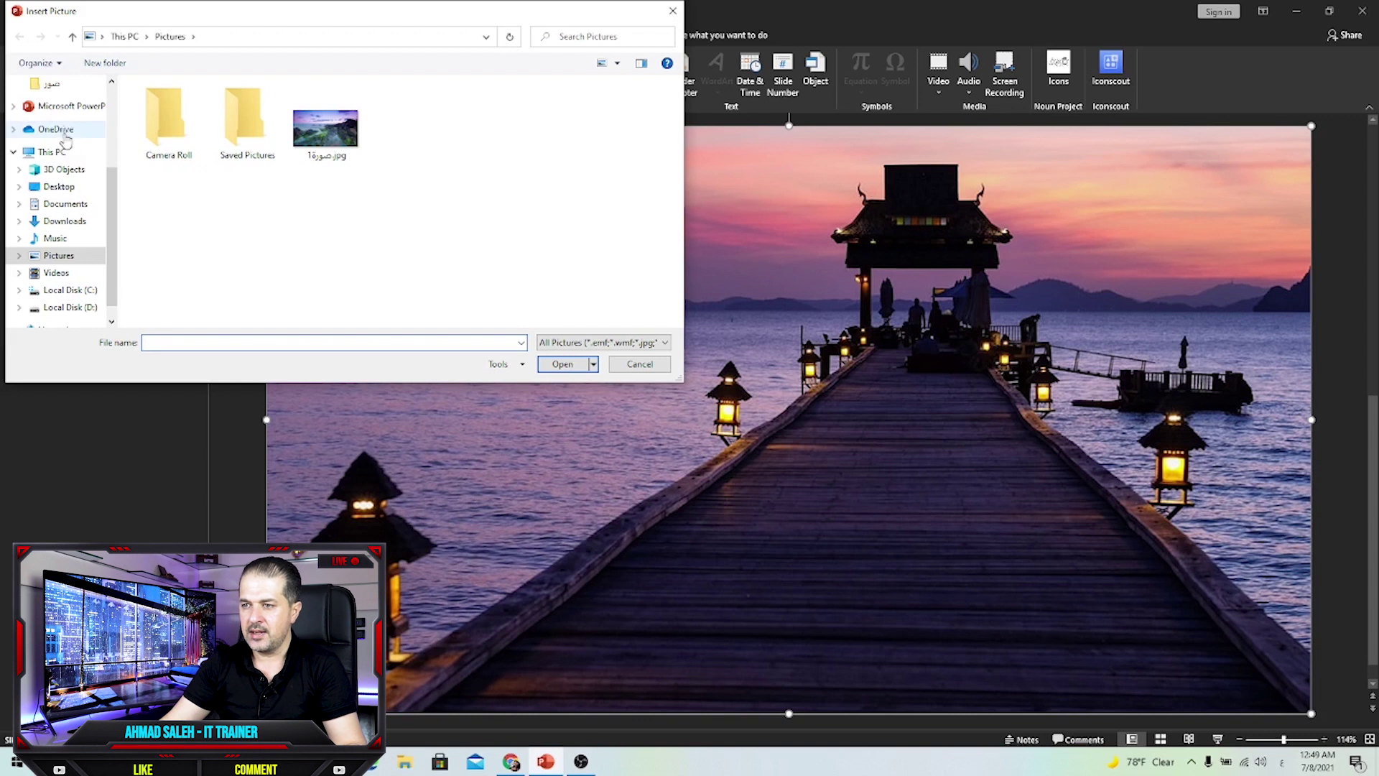
left_click(59, 186)
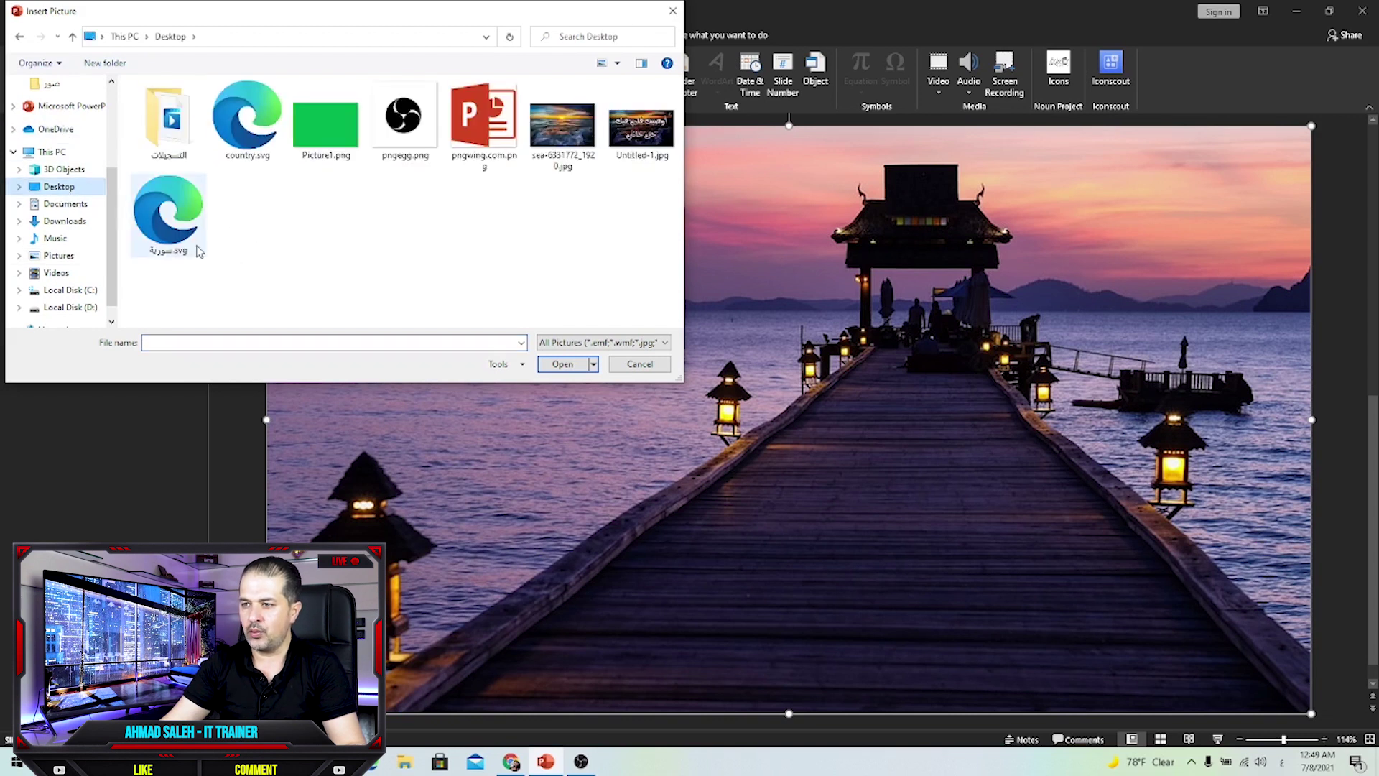
left_click(198, 248)
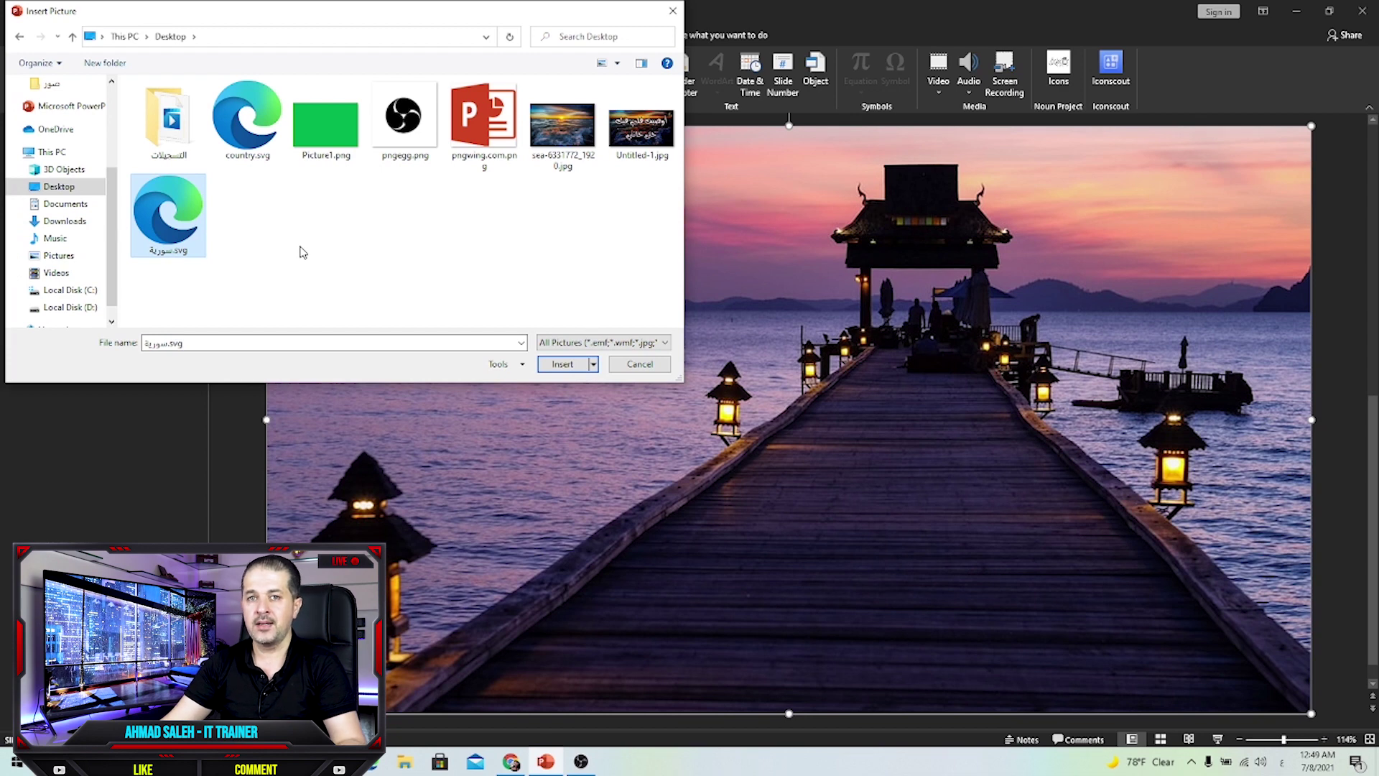
left_click(561, 363)
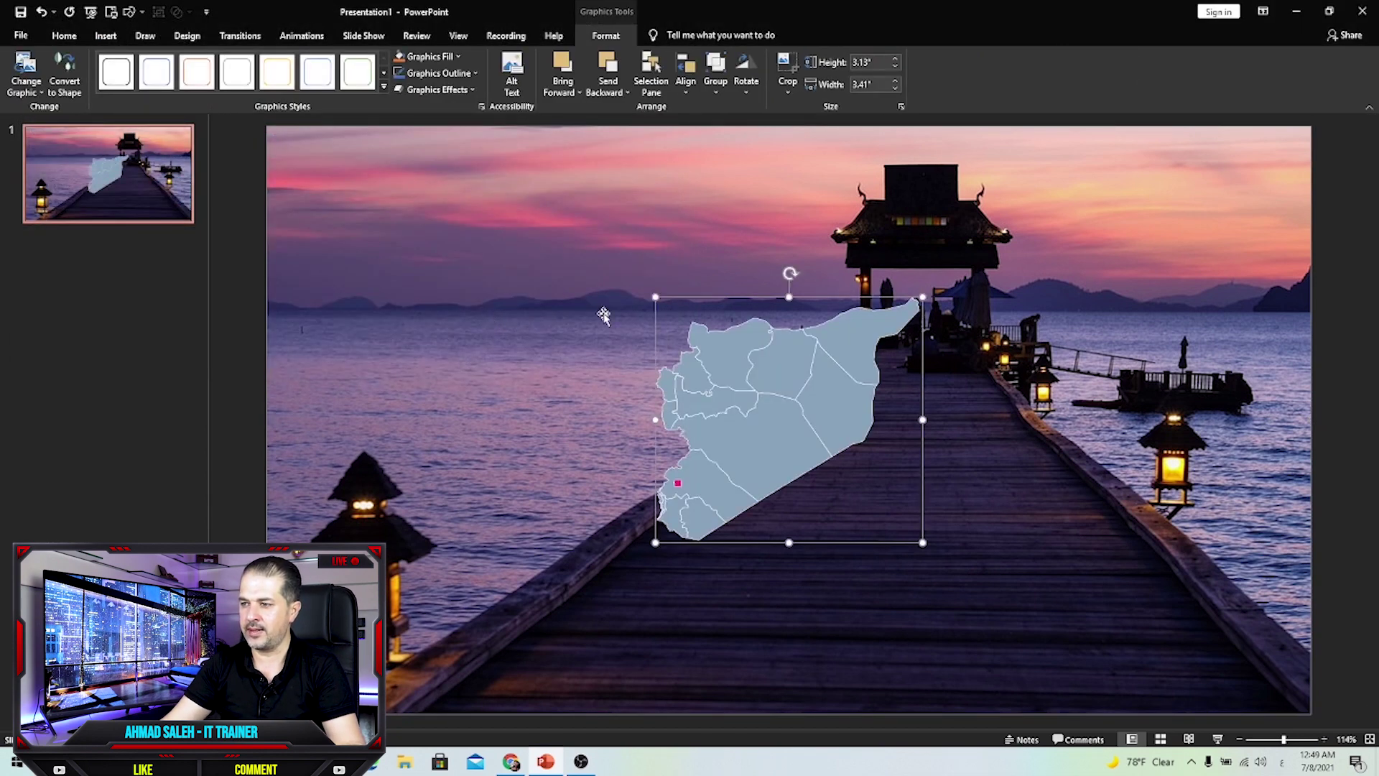
left_click(739, 381)
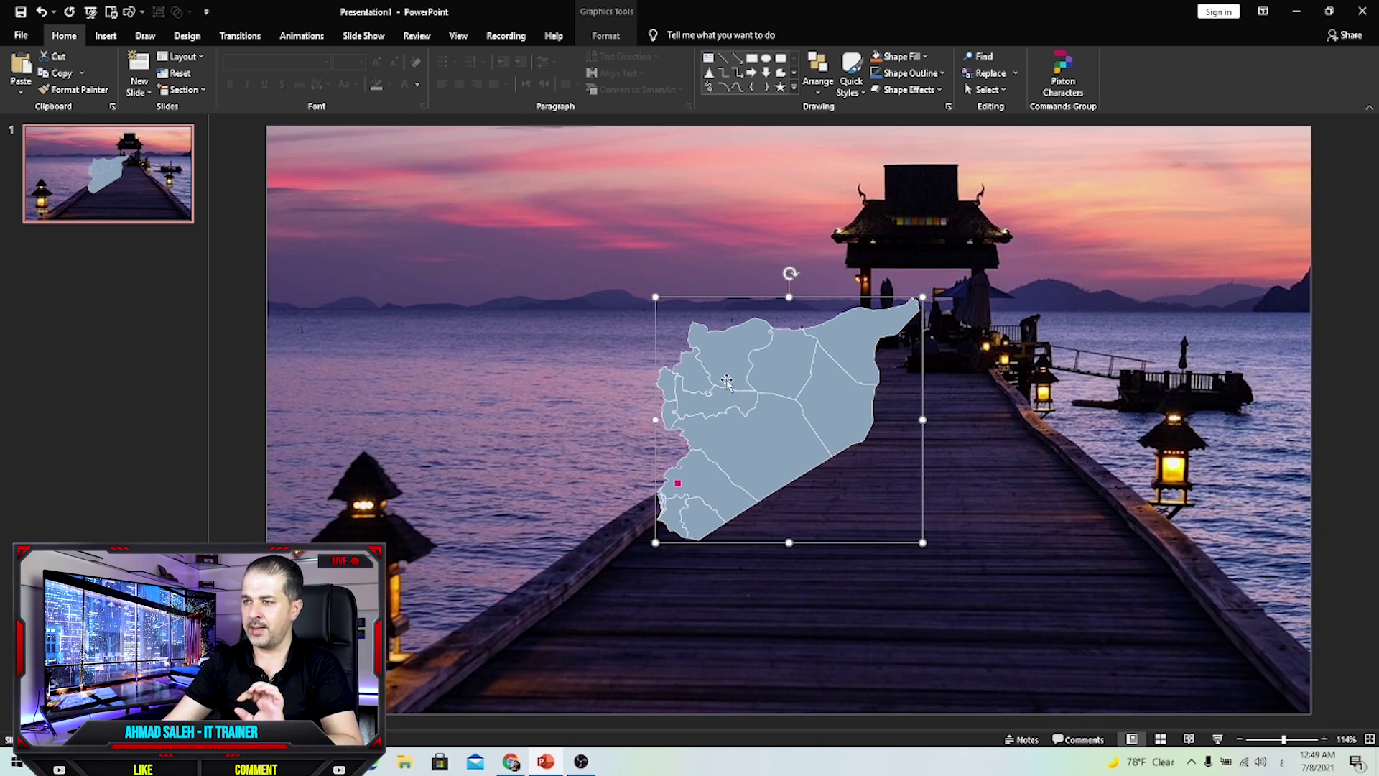
Step: Convert the Syria map graphic into shapes and deselect it
left_click(605, 35)
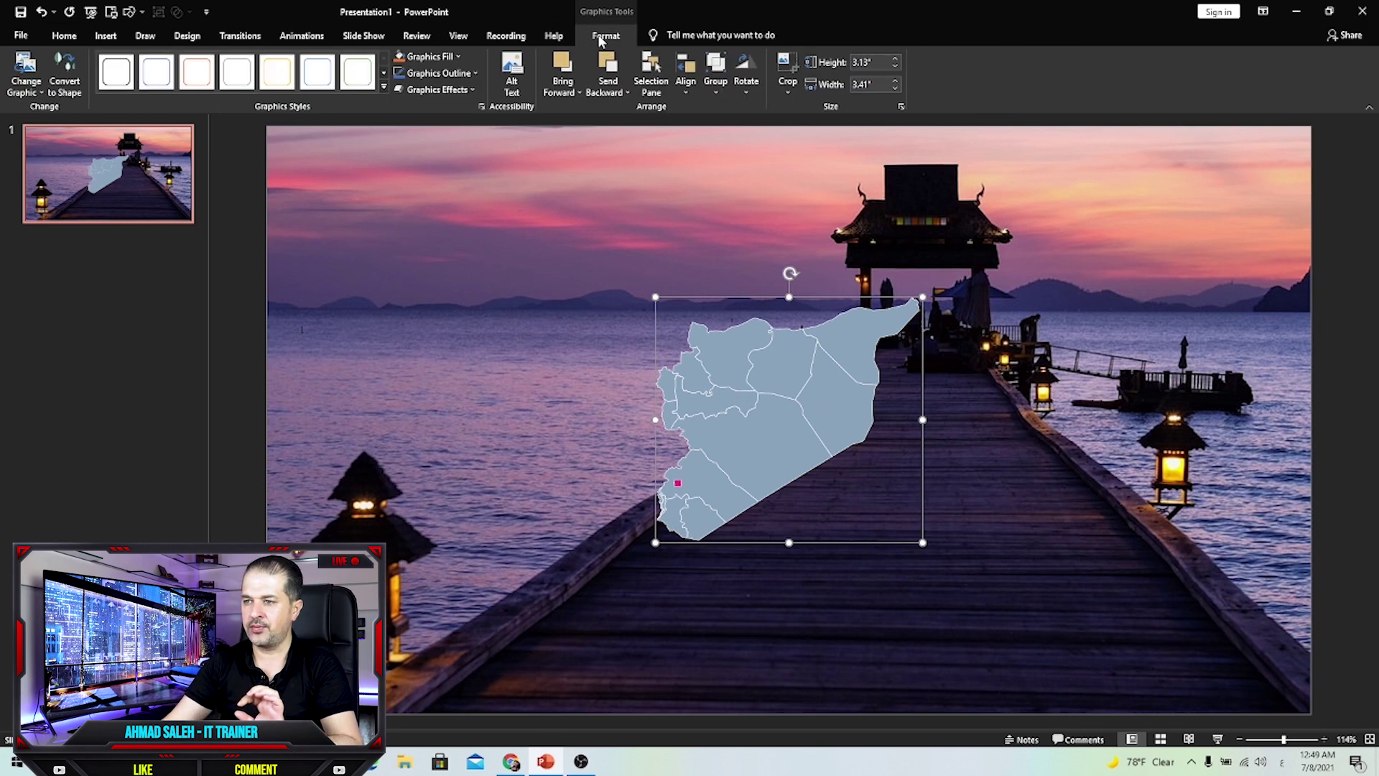
left_click(64, 87)
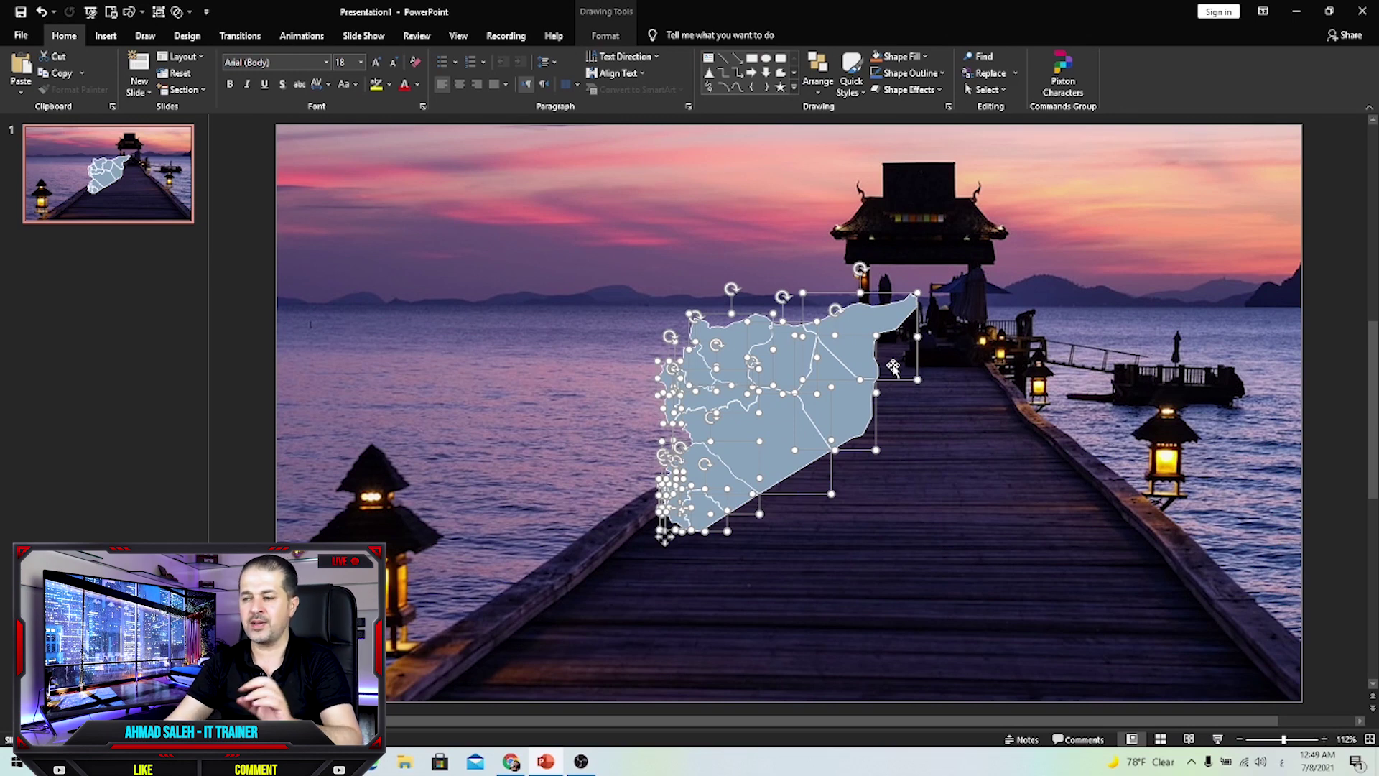
left_click(244, 318)
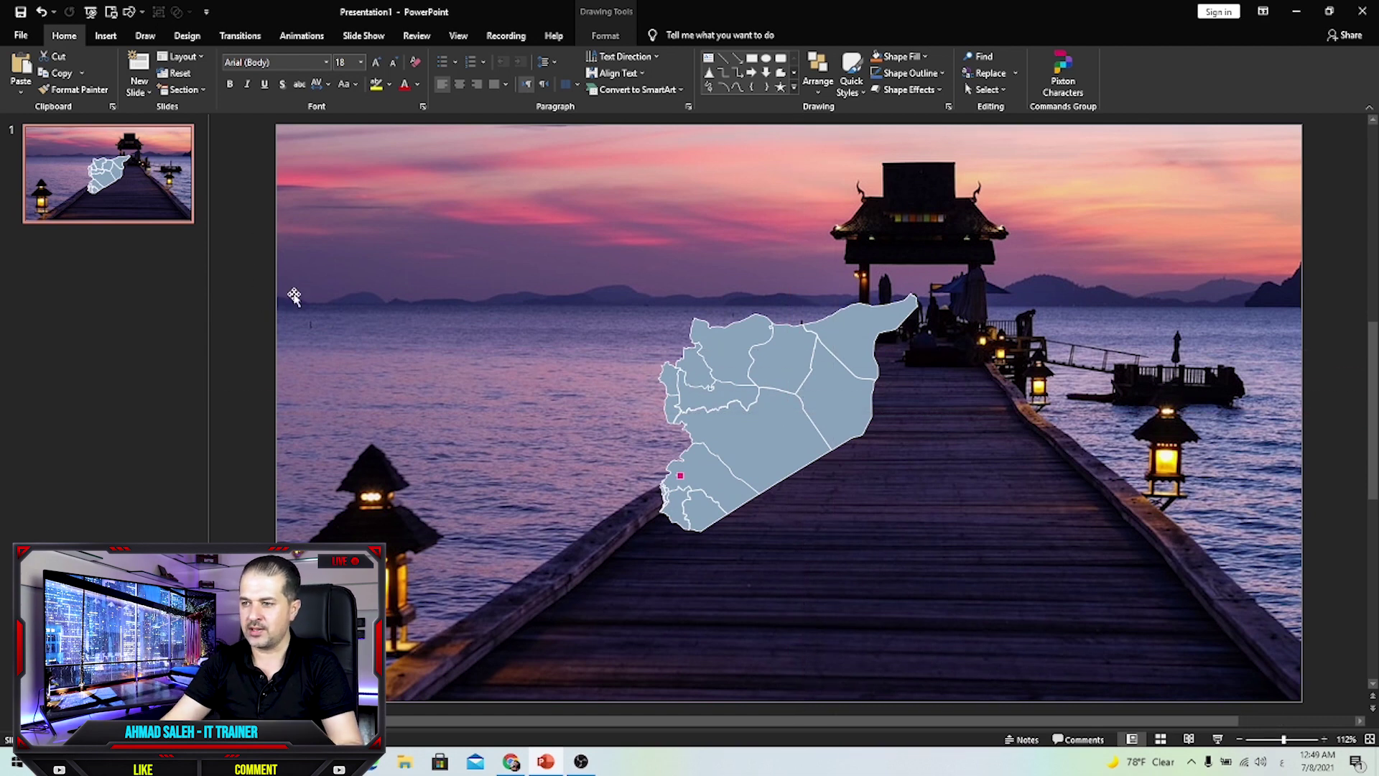
scroll(228, 339, "right", 2)
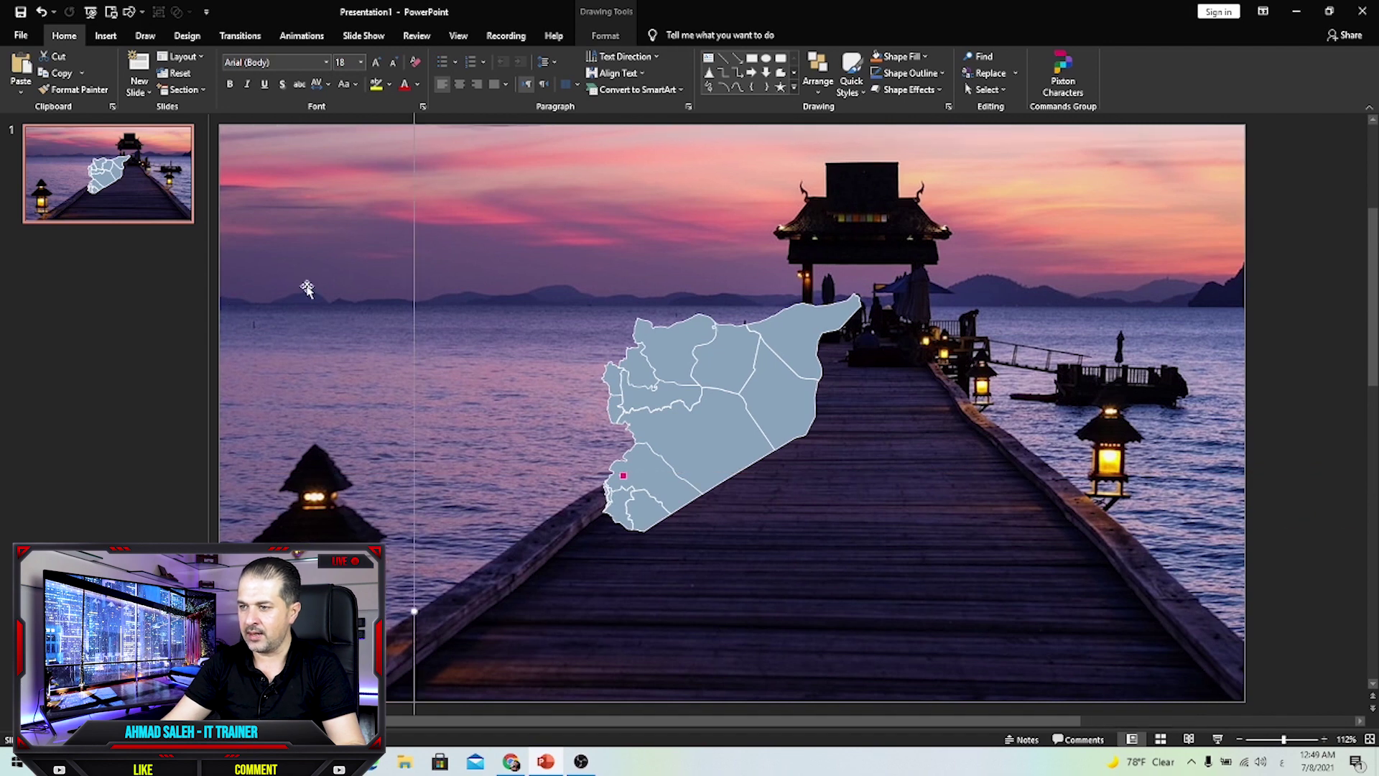
Step: Click a few southern map regions to inspect them, then clear the selection
scroll(363, 341, "down", 4, "ctrl")
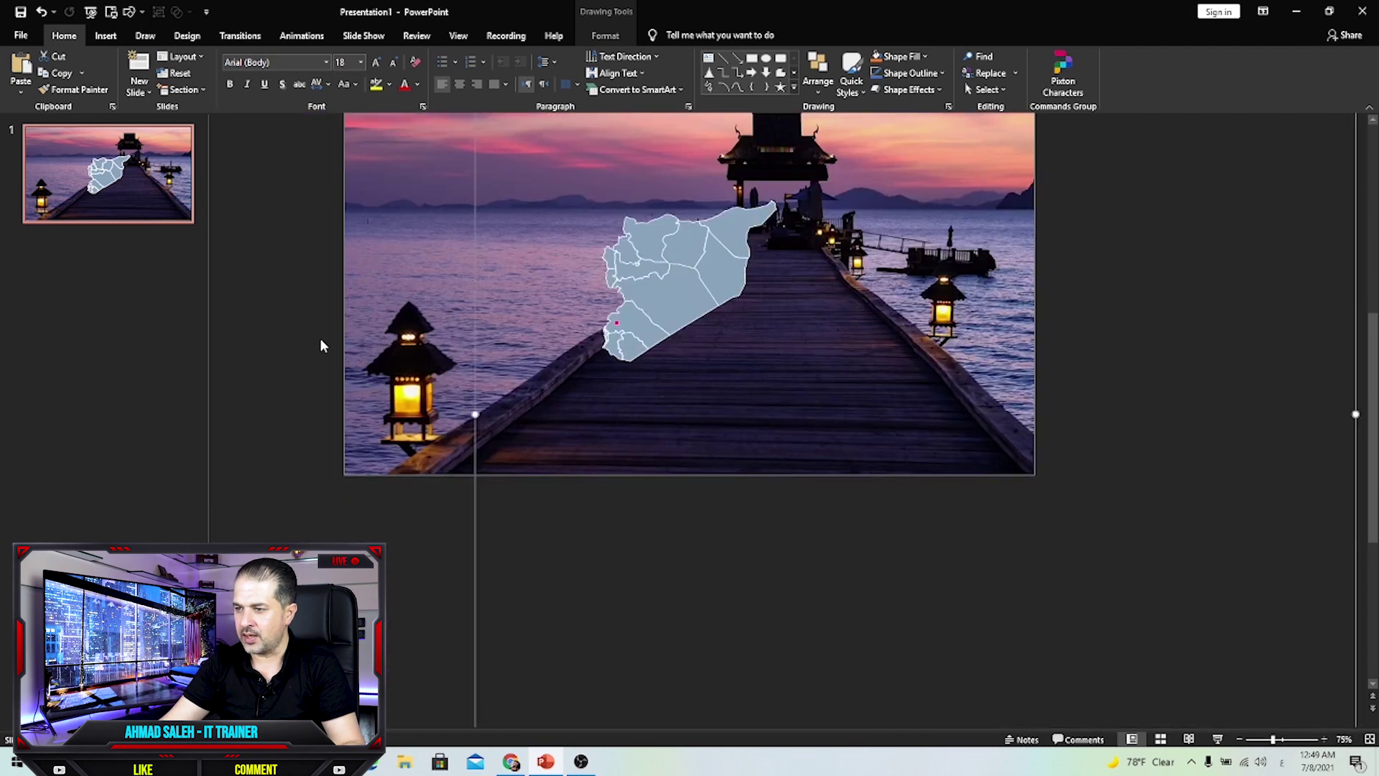
left_click(463, 431)
left_click(622, 342)
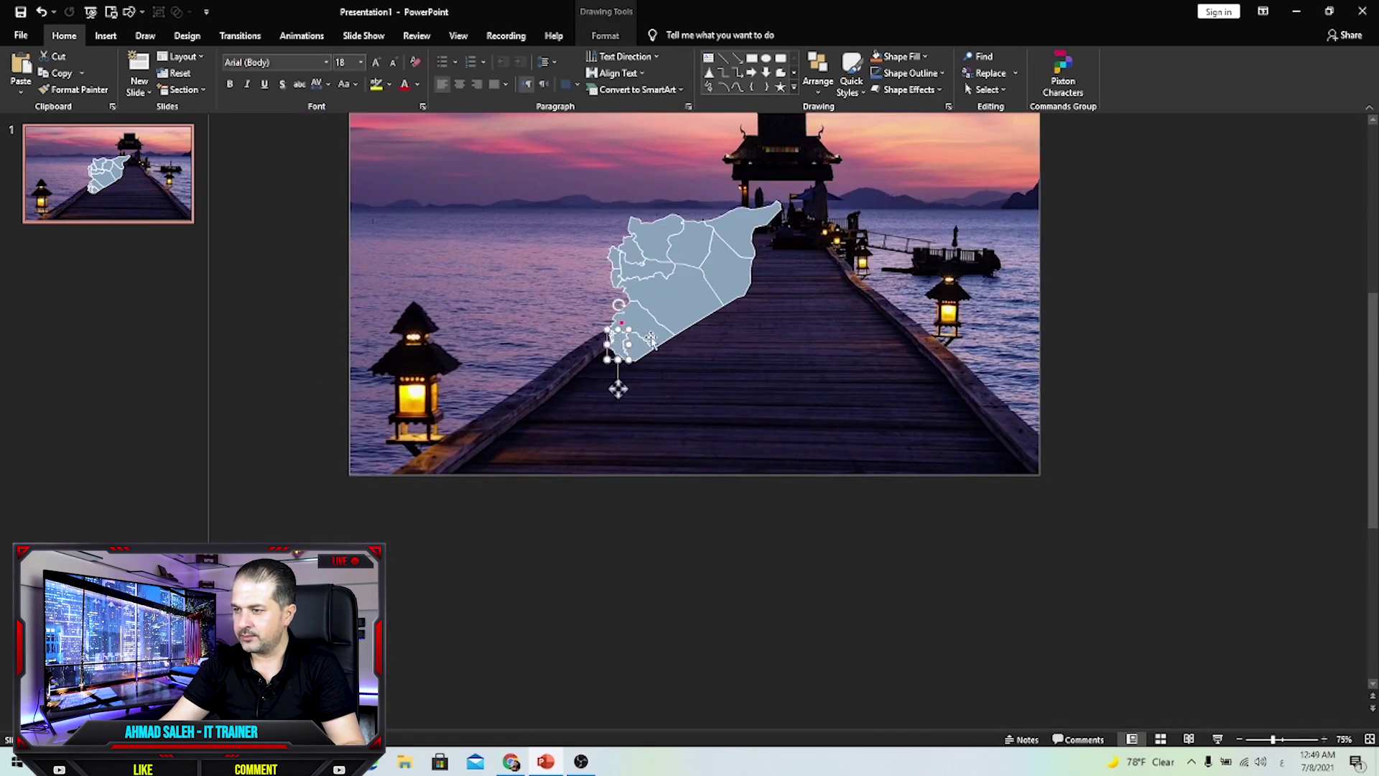
left_click(658, 400)
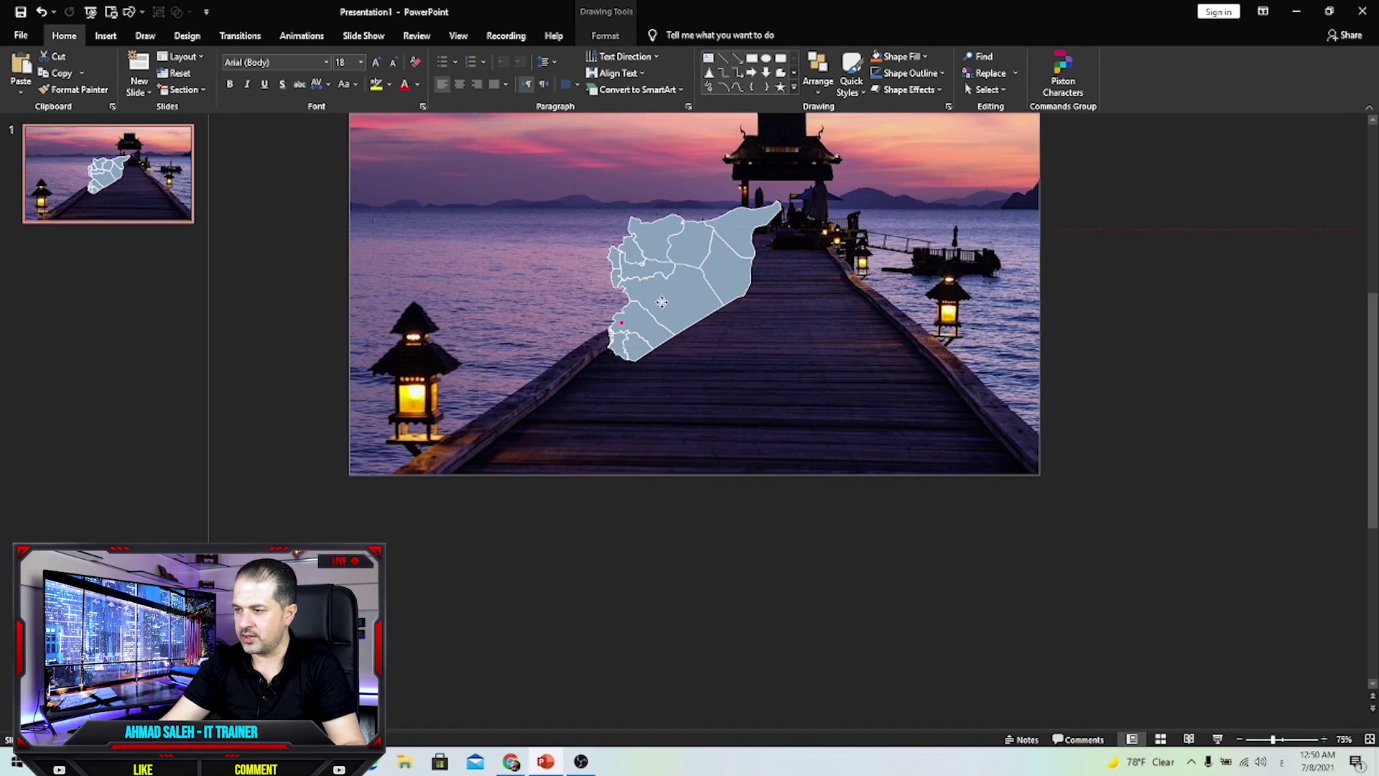
left_click(475, 495)
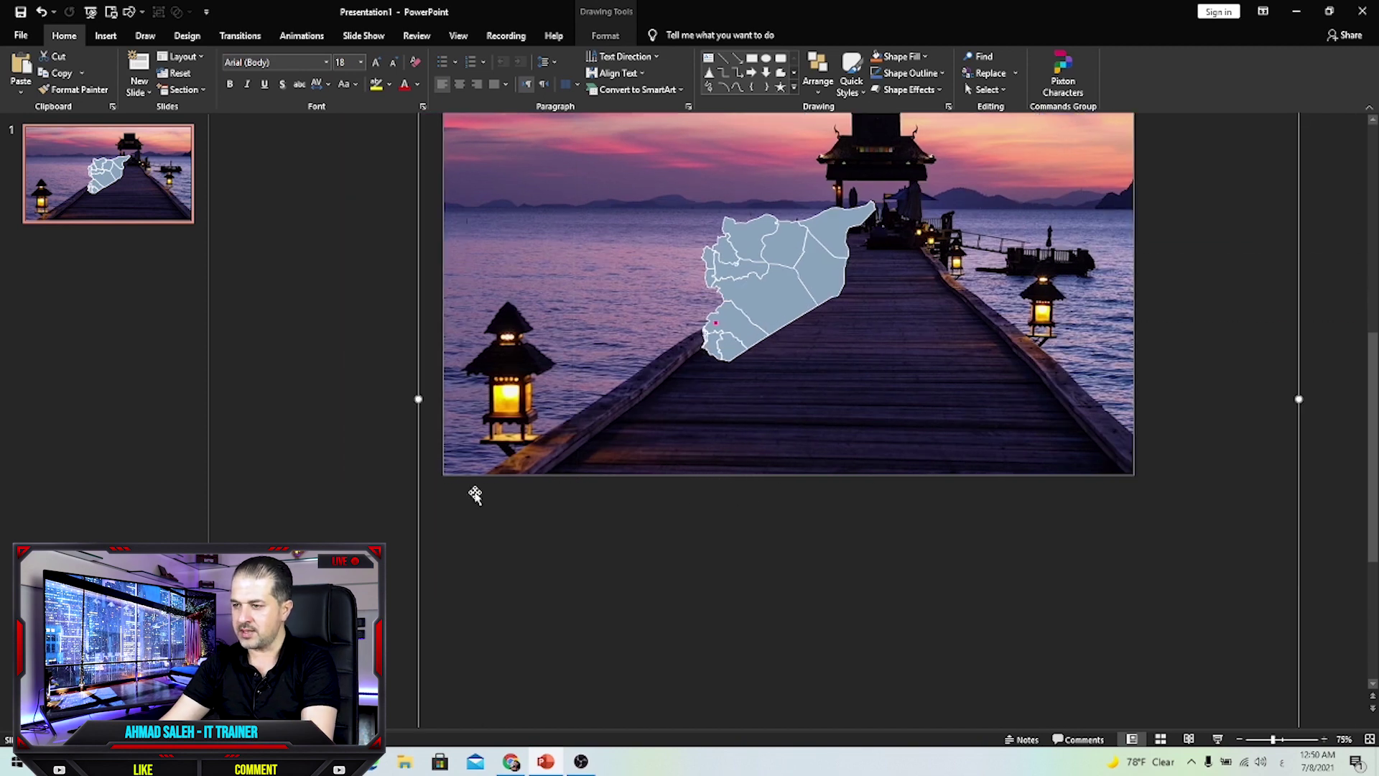
key("Escape")
Step: Check the central and north-eastern regions, then marquee-select every map region shape
scroll(649, 476, "up", 3)
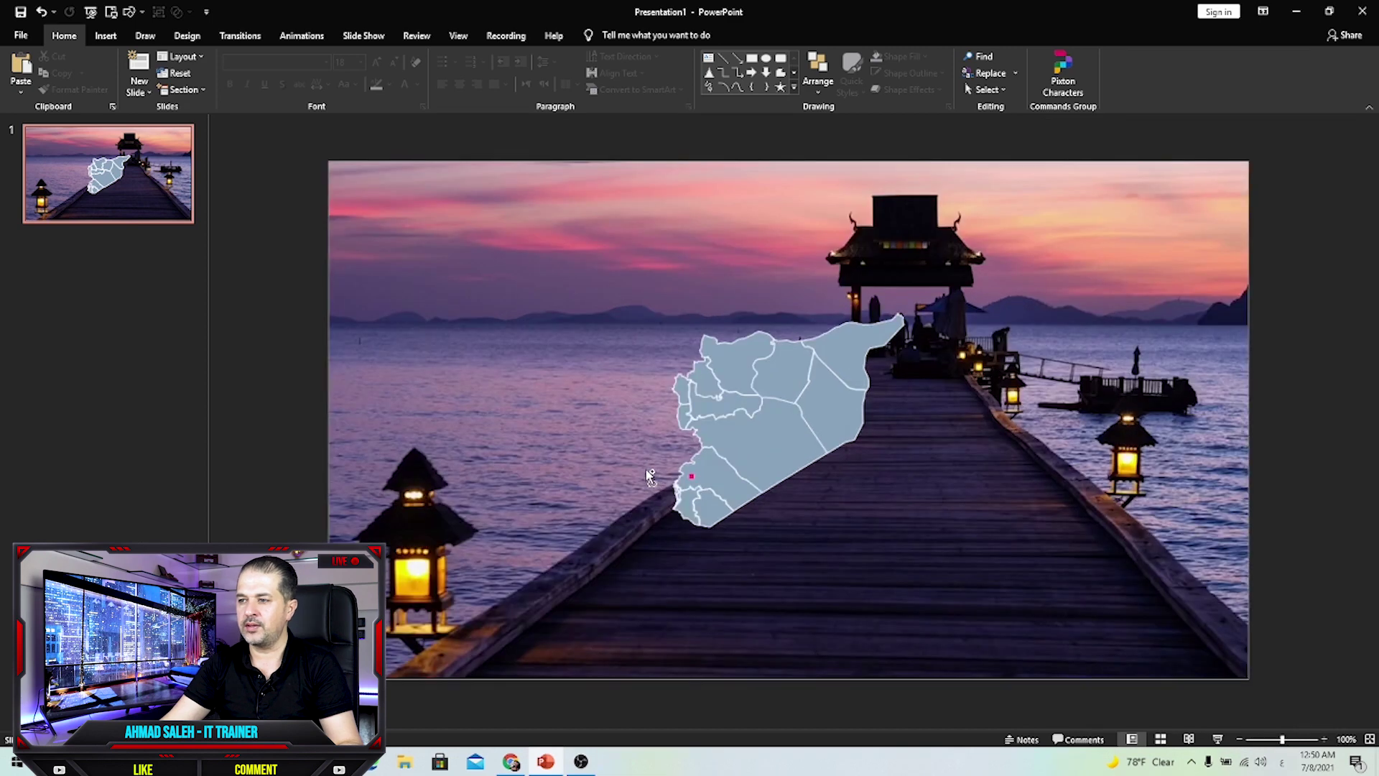
scroll(650, 475, "up", 1)
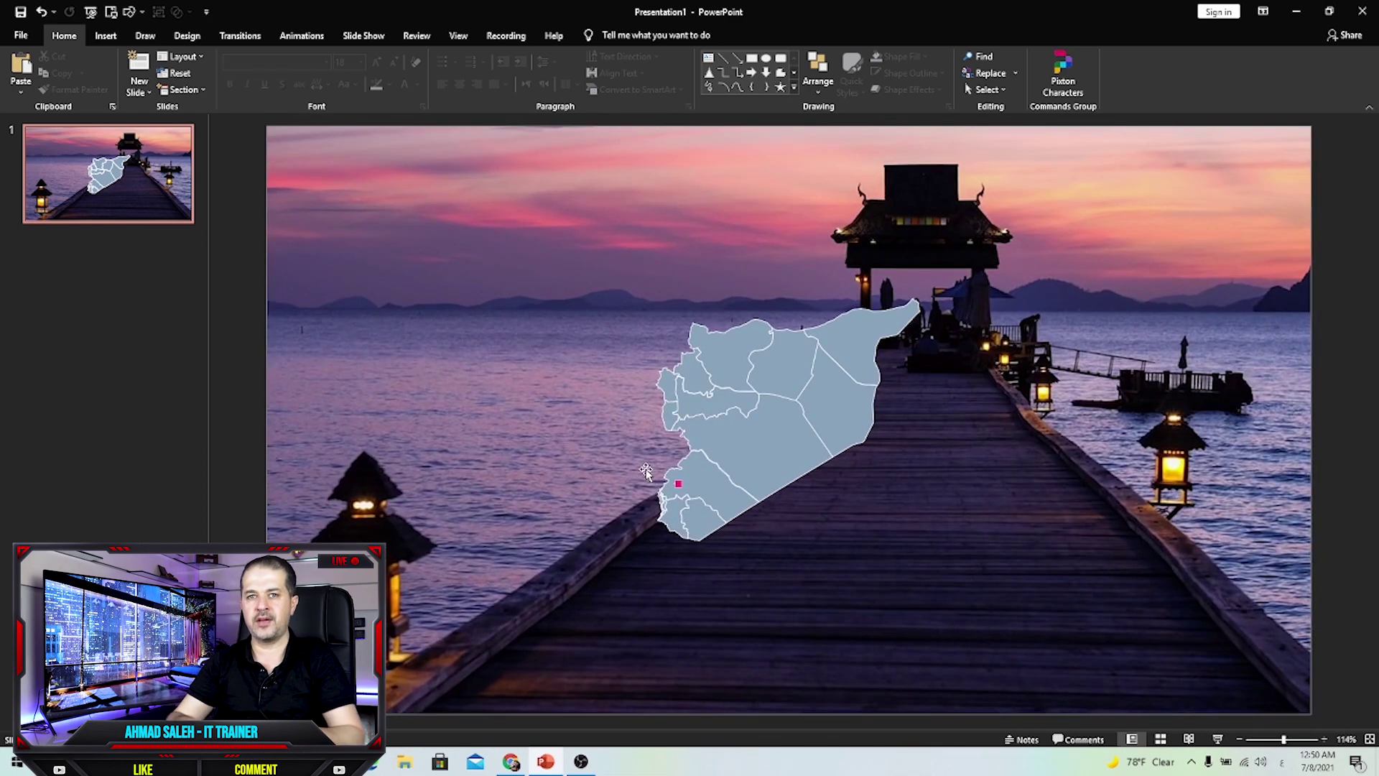
left_click(766, 373)
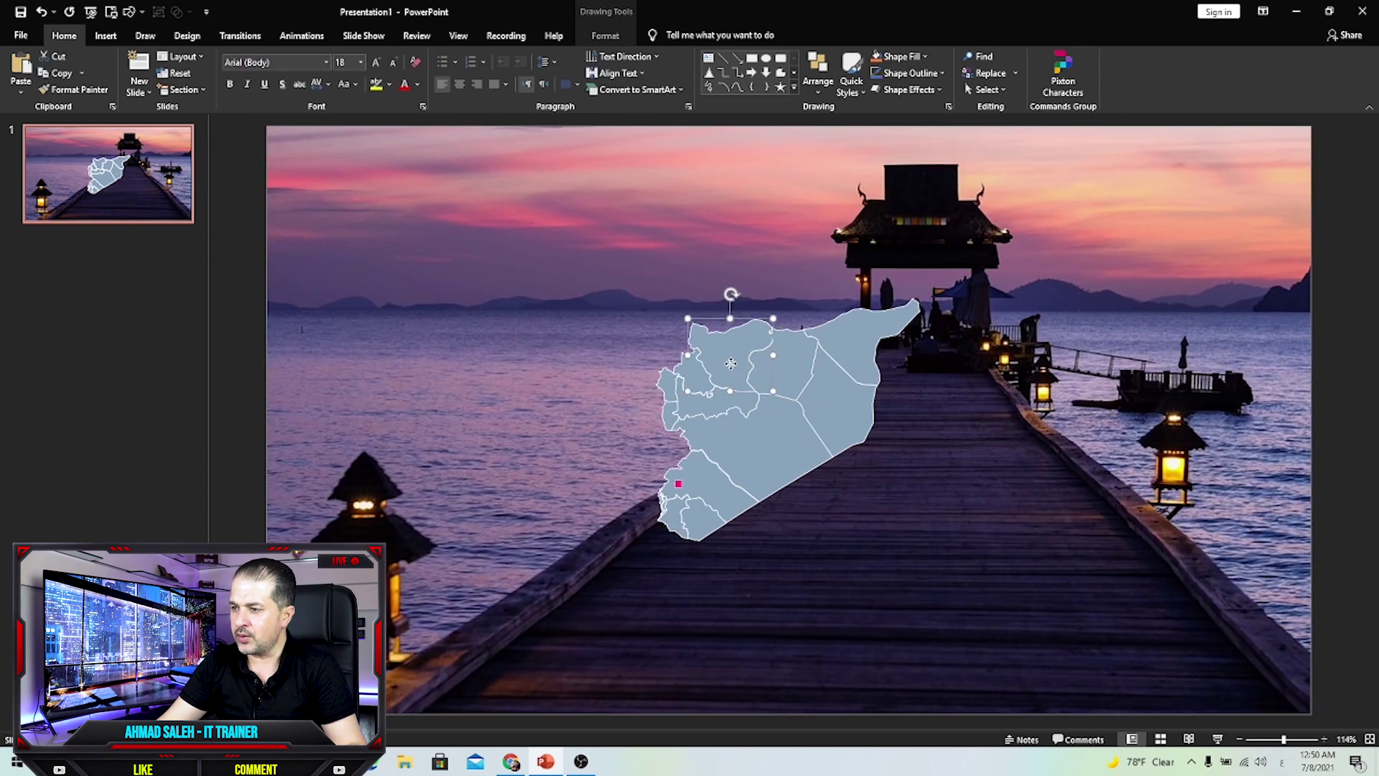
left_click(674, 419)
left_click(836, 316)
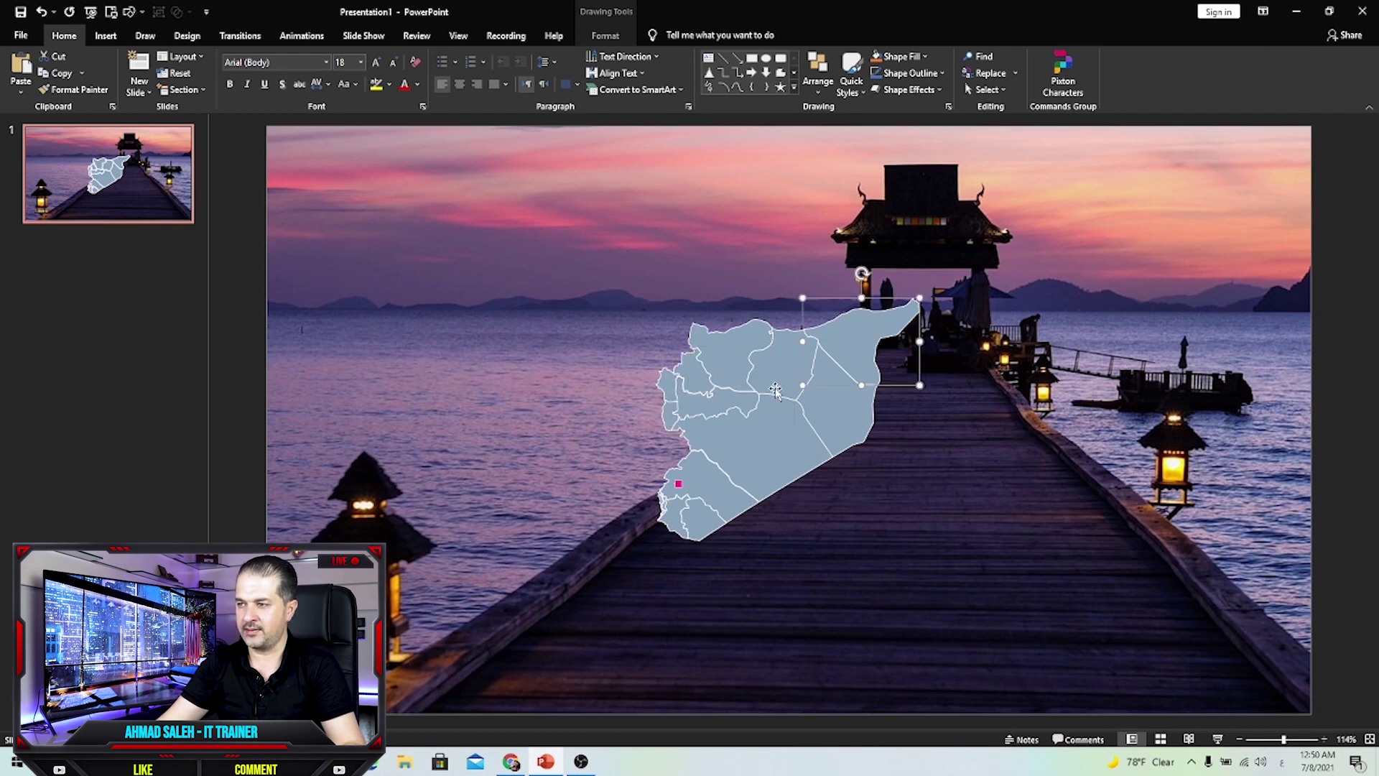
scroll(625, 359, "down", 1)
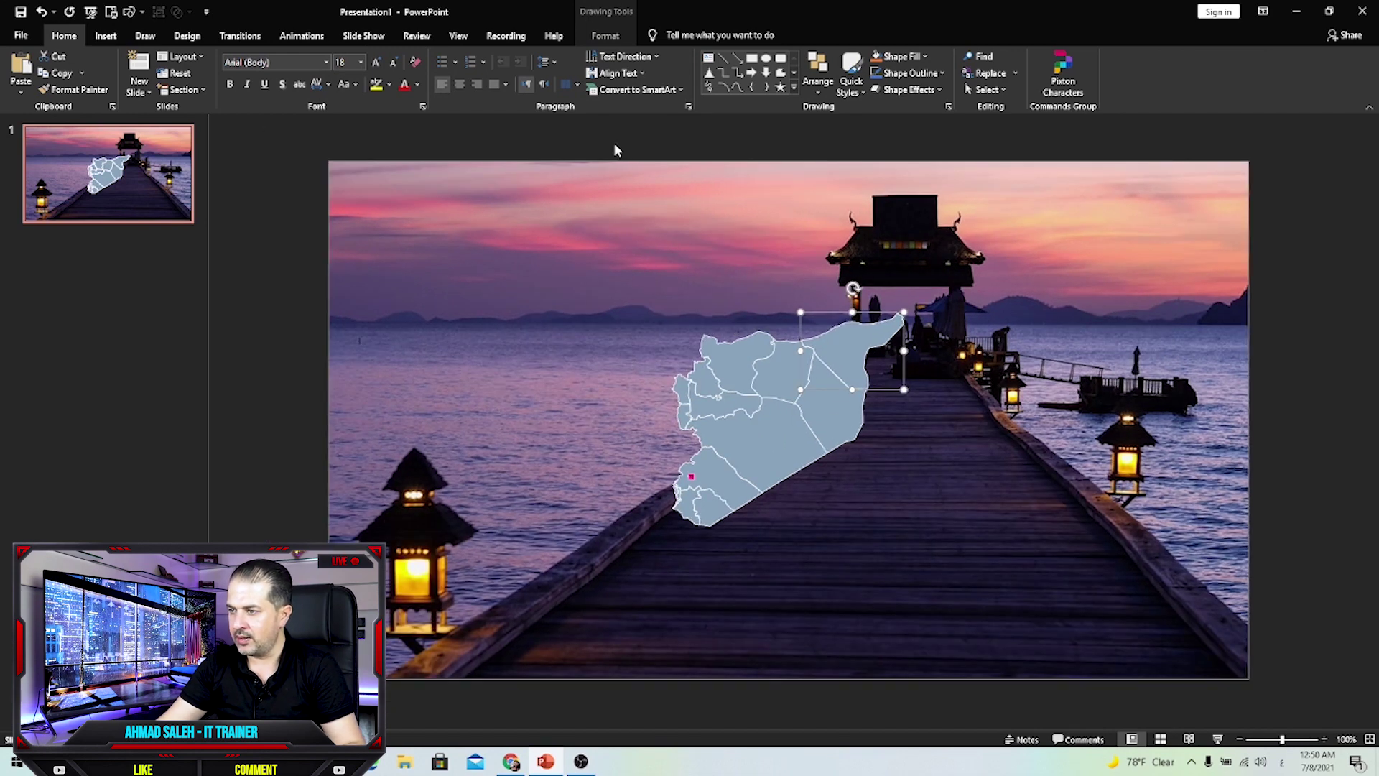
left_click_drag(586, 137, 985, 558)
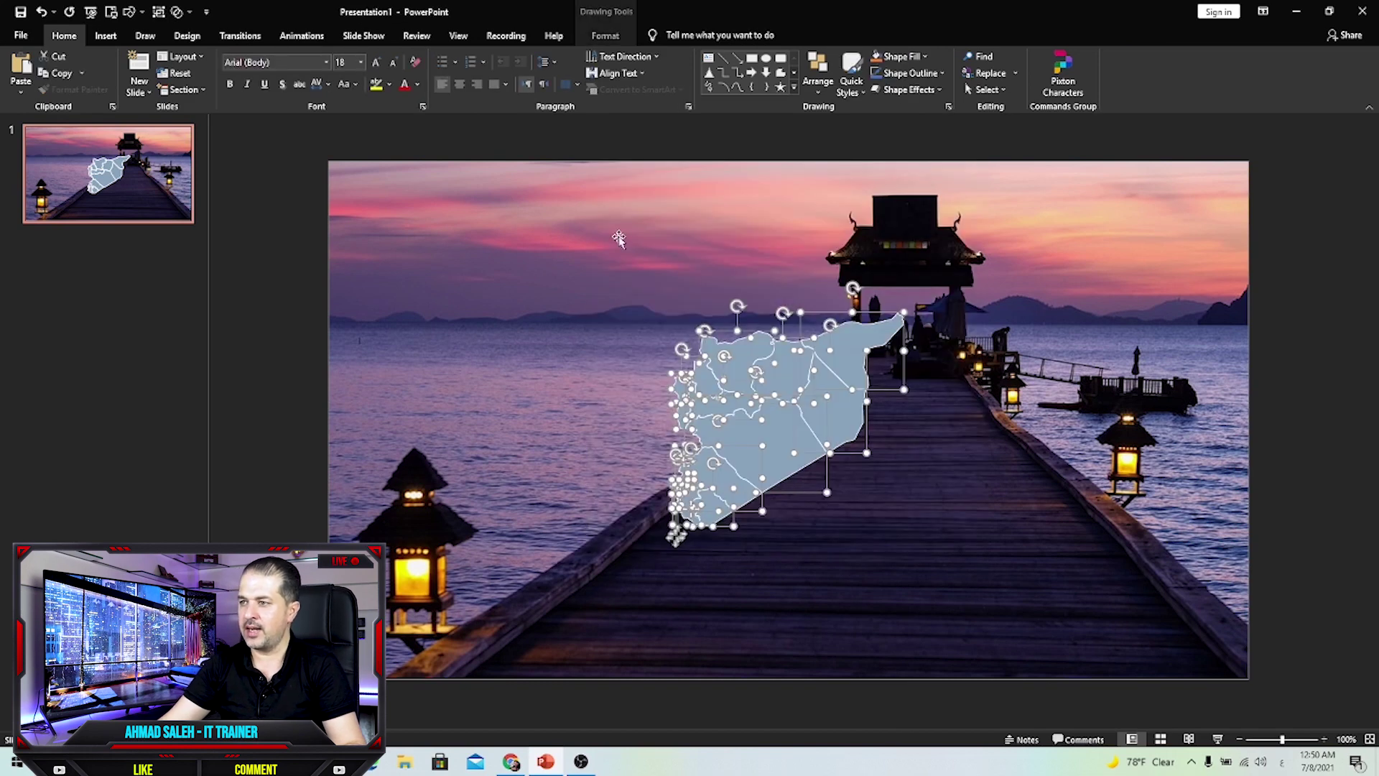
Step: Give the map region shapes a dark theme colour outline
left_click(615, 38)
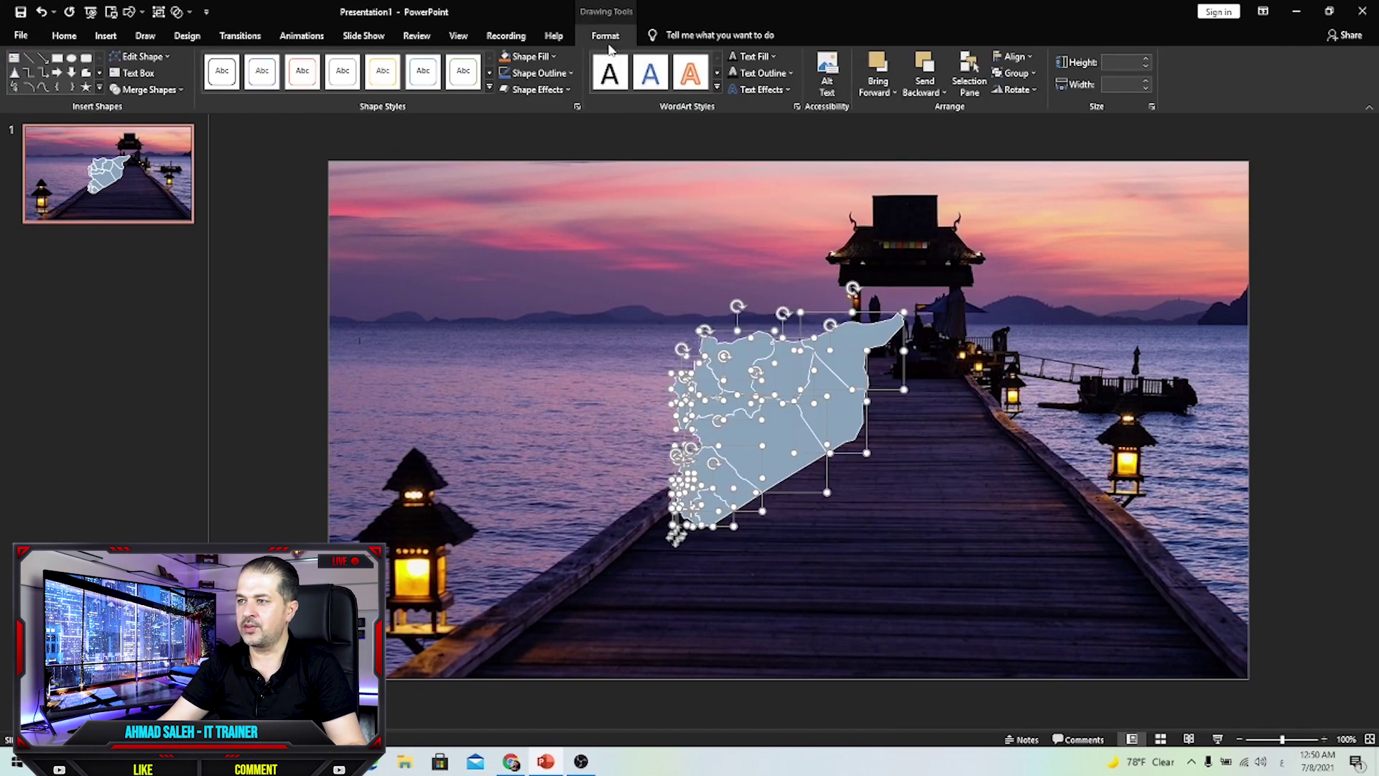
left_click(553, 58)
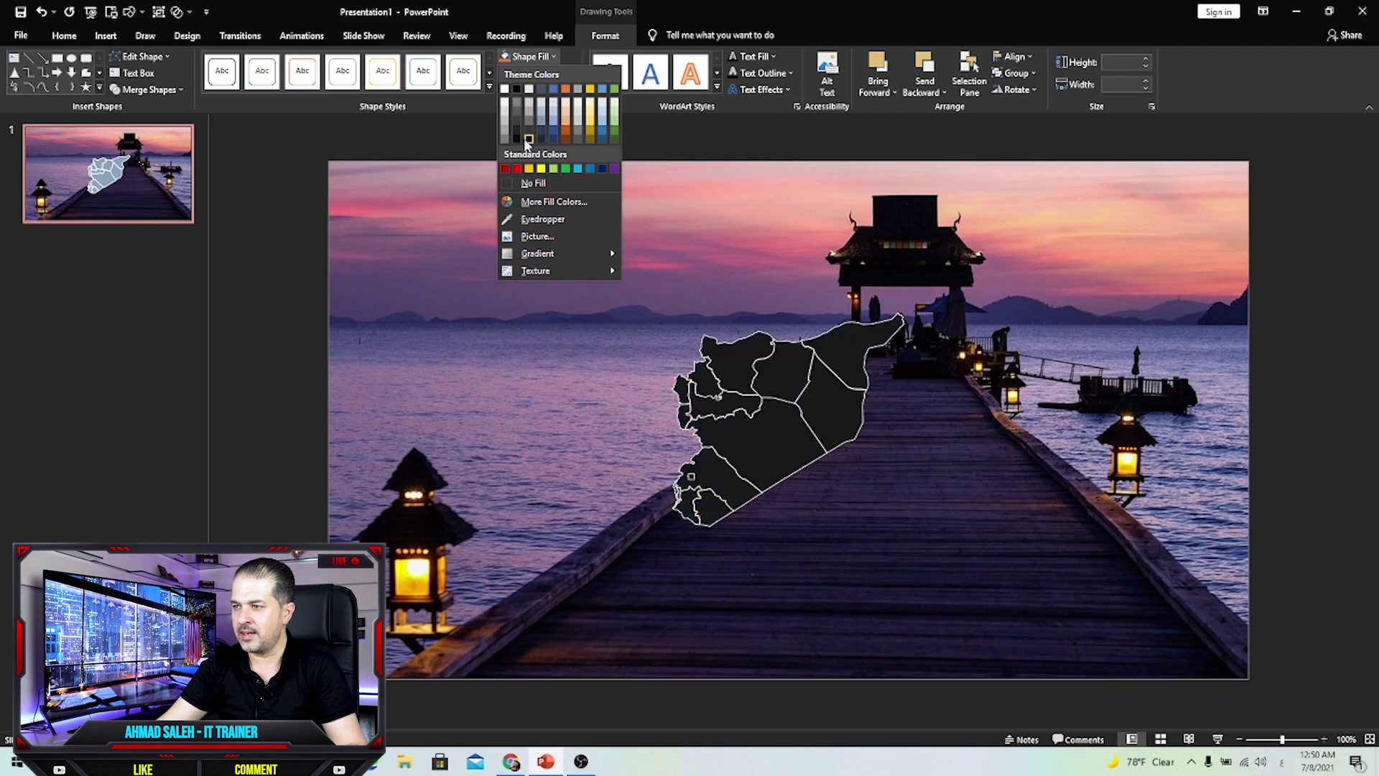
left_click(588, 38)
left_click(539, 73)
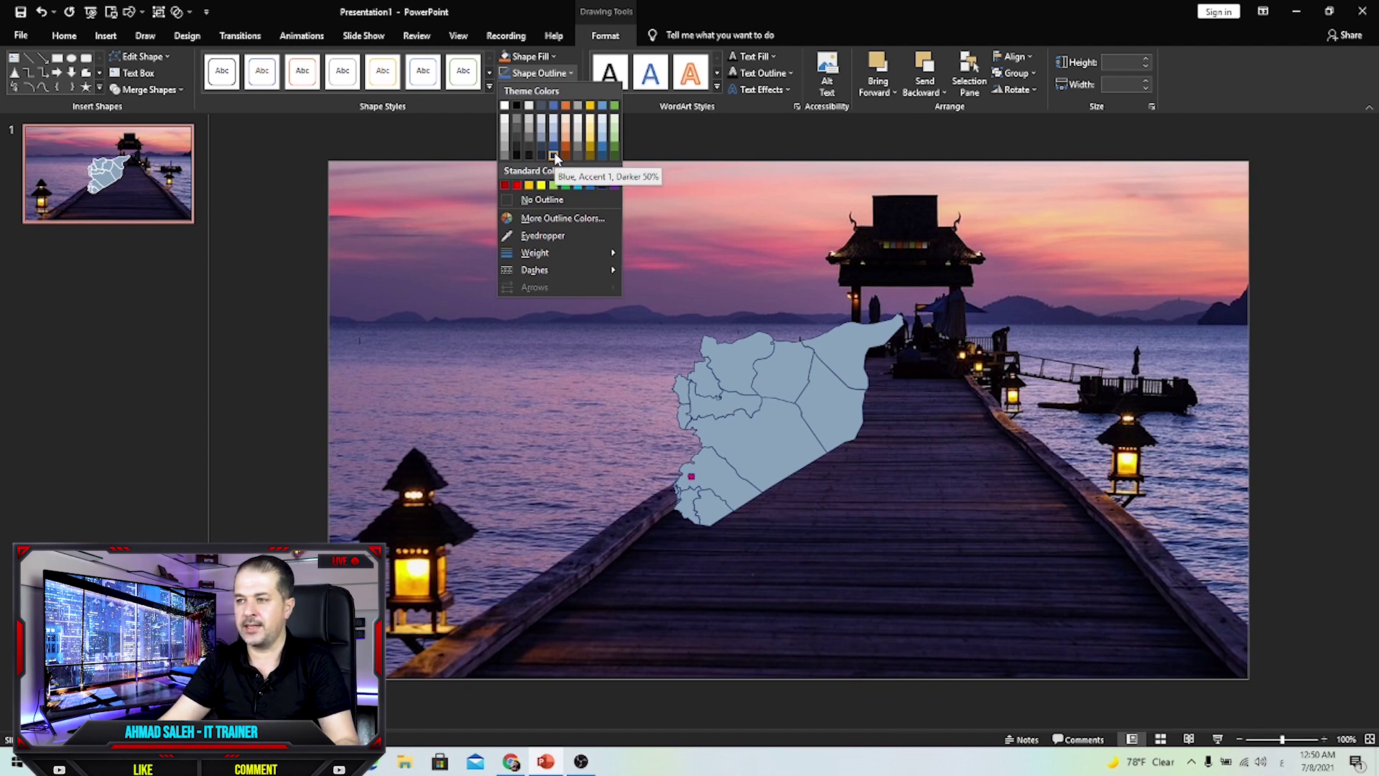
left_click(590, 156)
Step: Browse outline weights and fill colours without changing them, then open the shapes' context menu
left_click(562, 75)
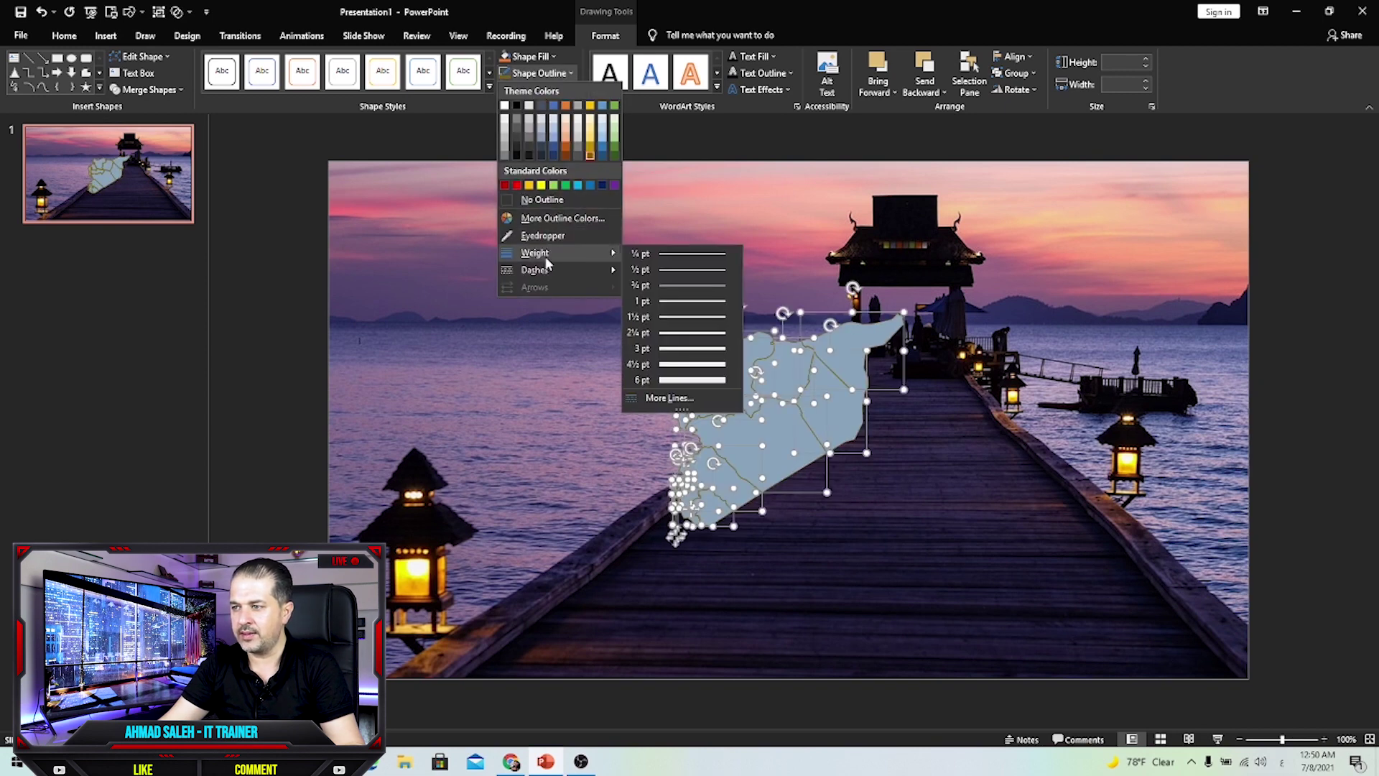
mouse_move(576, 263)
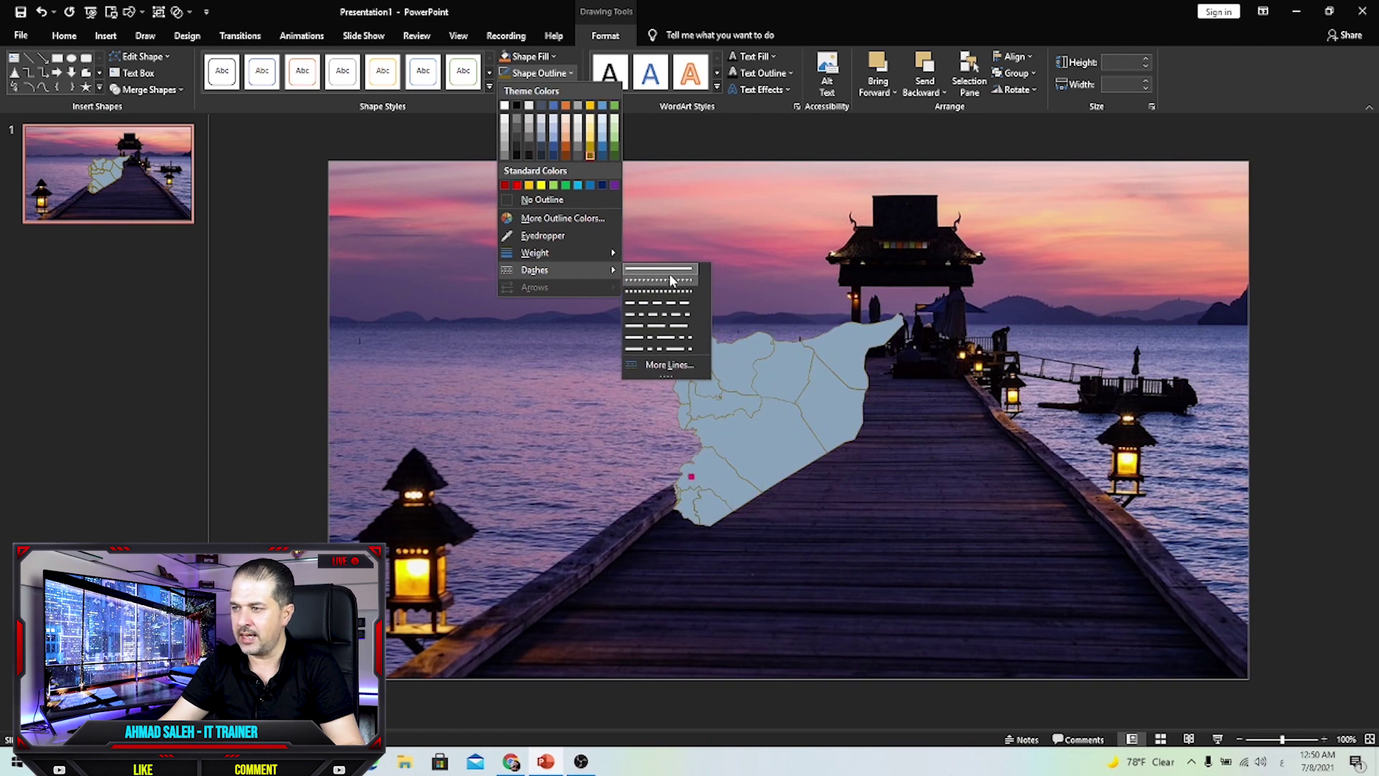
left_click(554, 56)
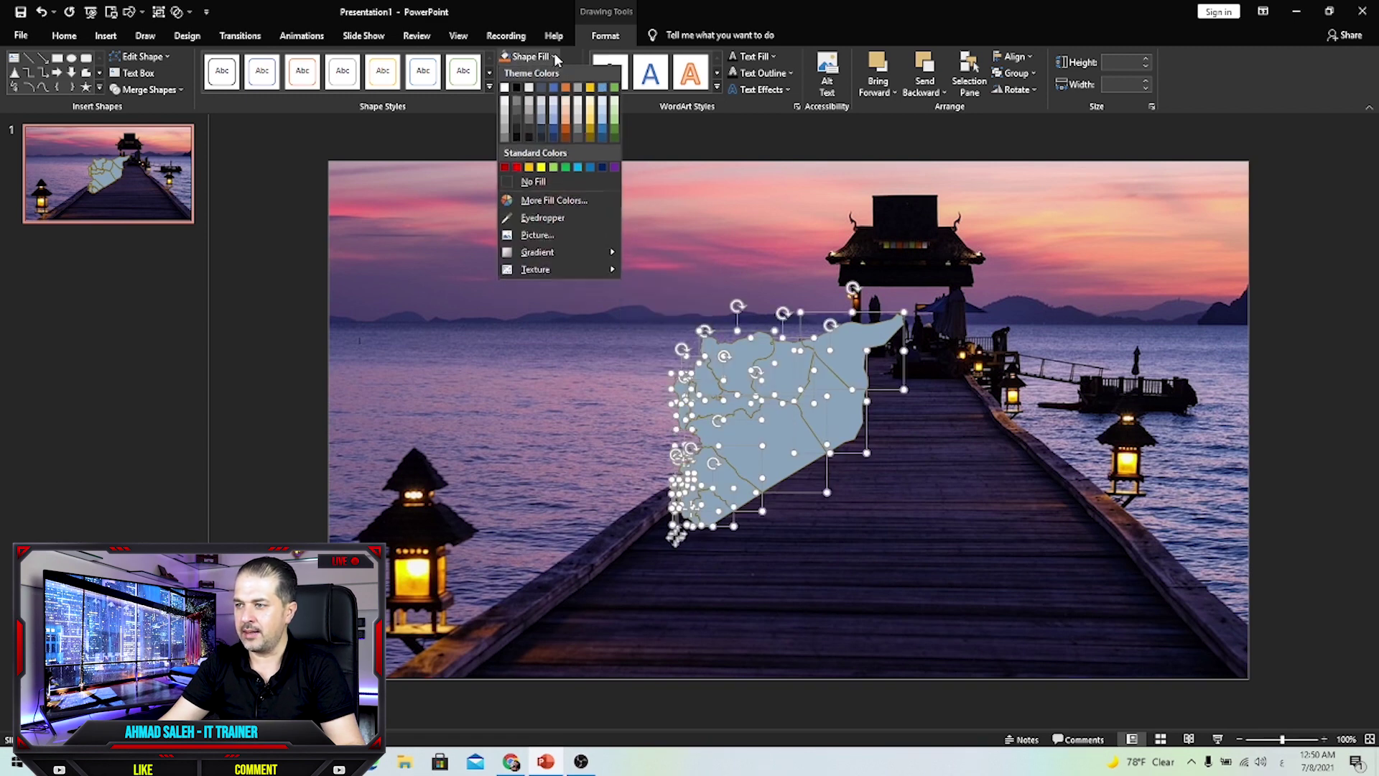
left_click(555, 56)
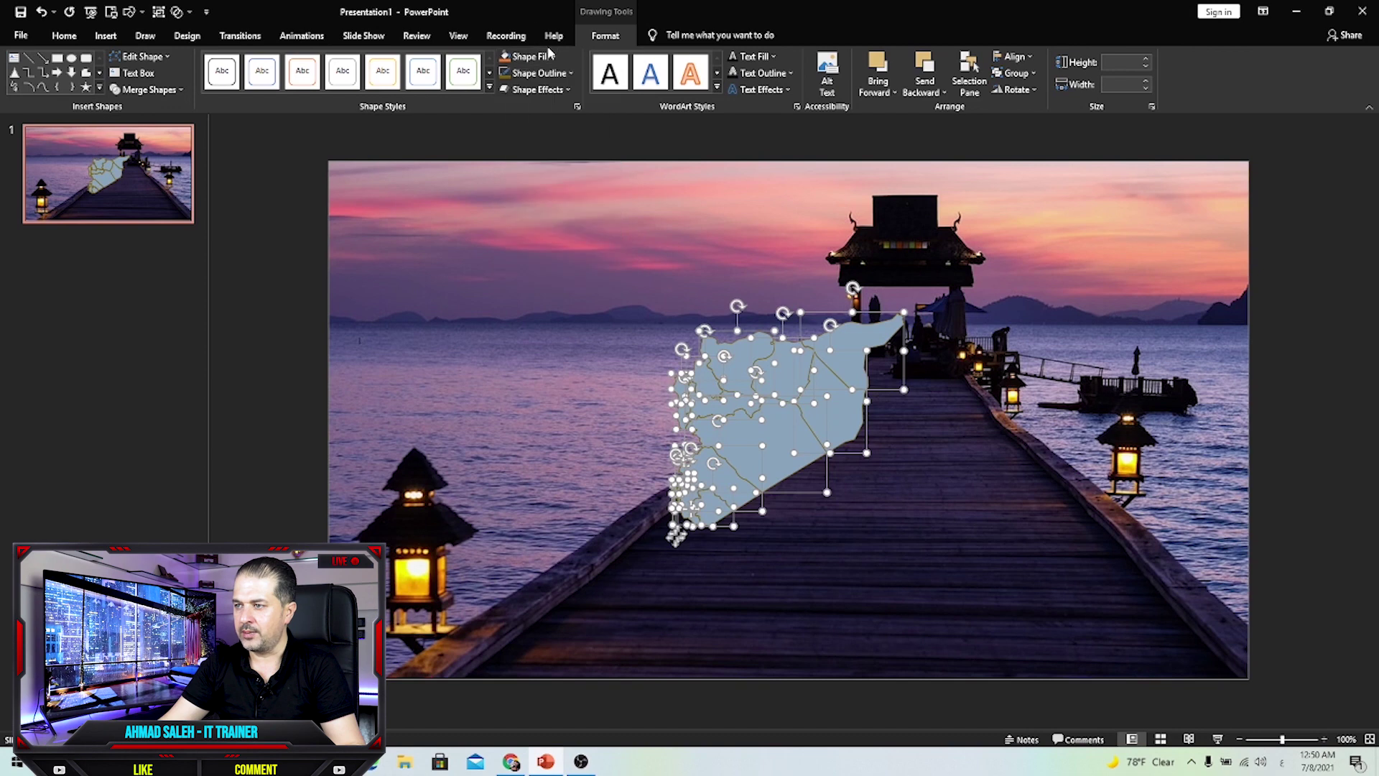
right_click(749, 404)
Step: Give the map regions a gradient fill with two stops, one dragged to position 0%
left_click(777, 617)
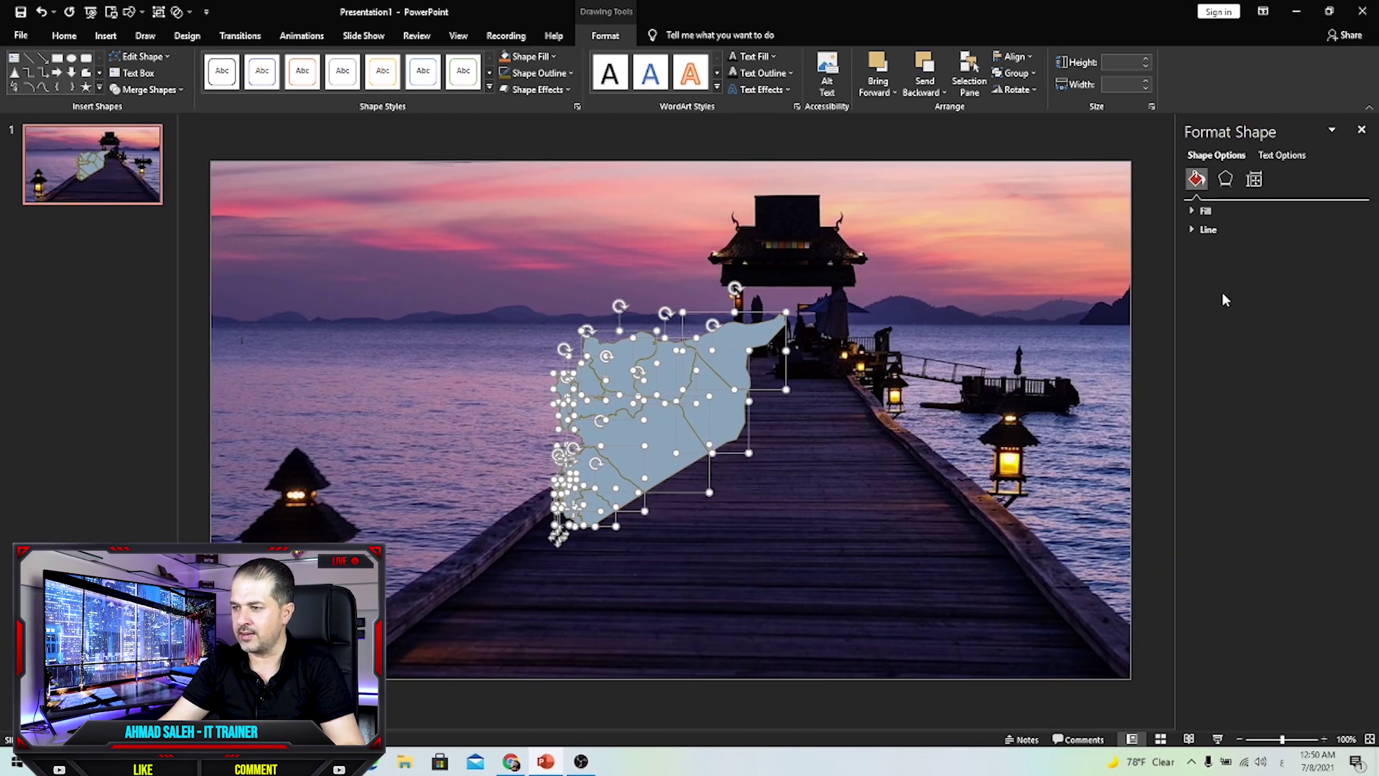
left_click(1196, 210)
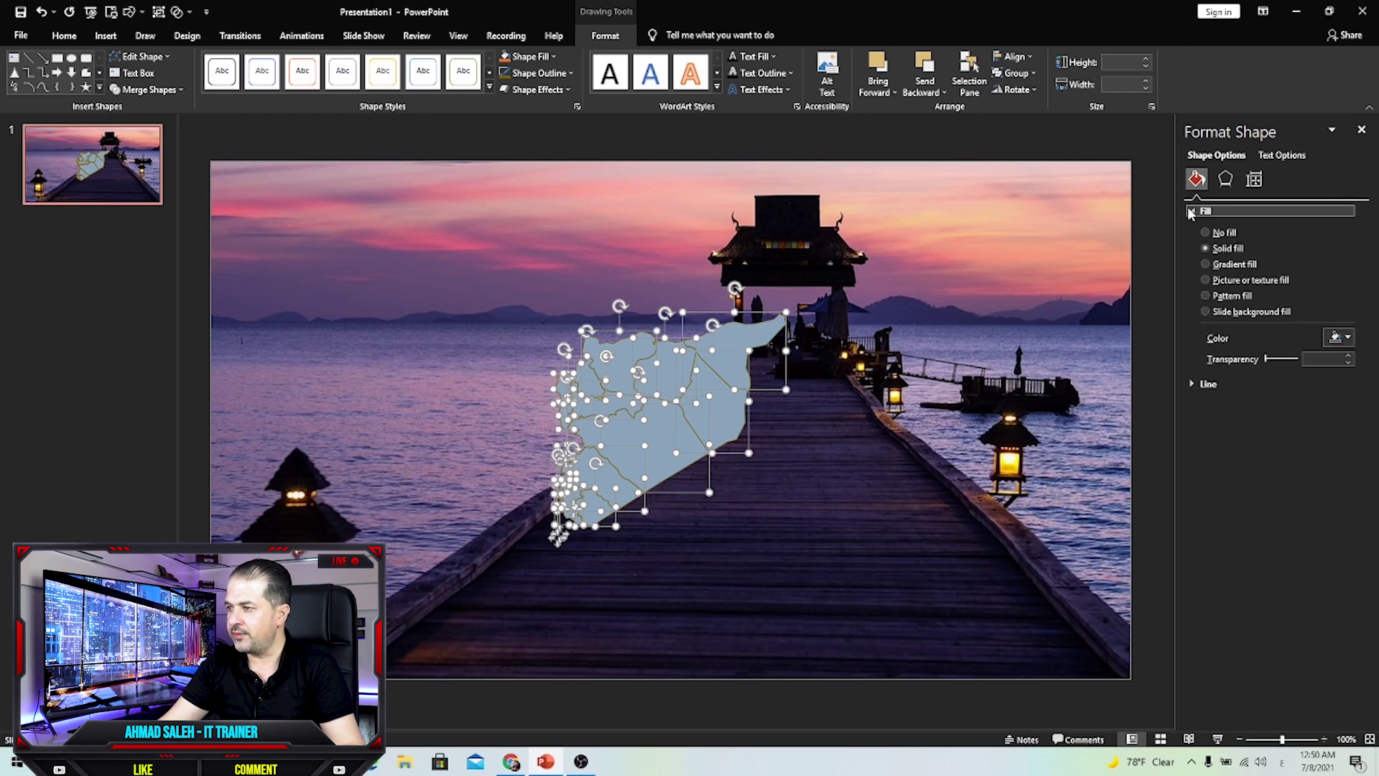
left_click(1228, 263)
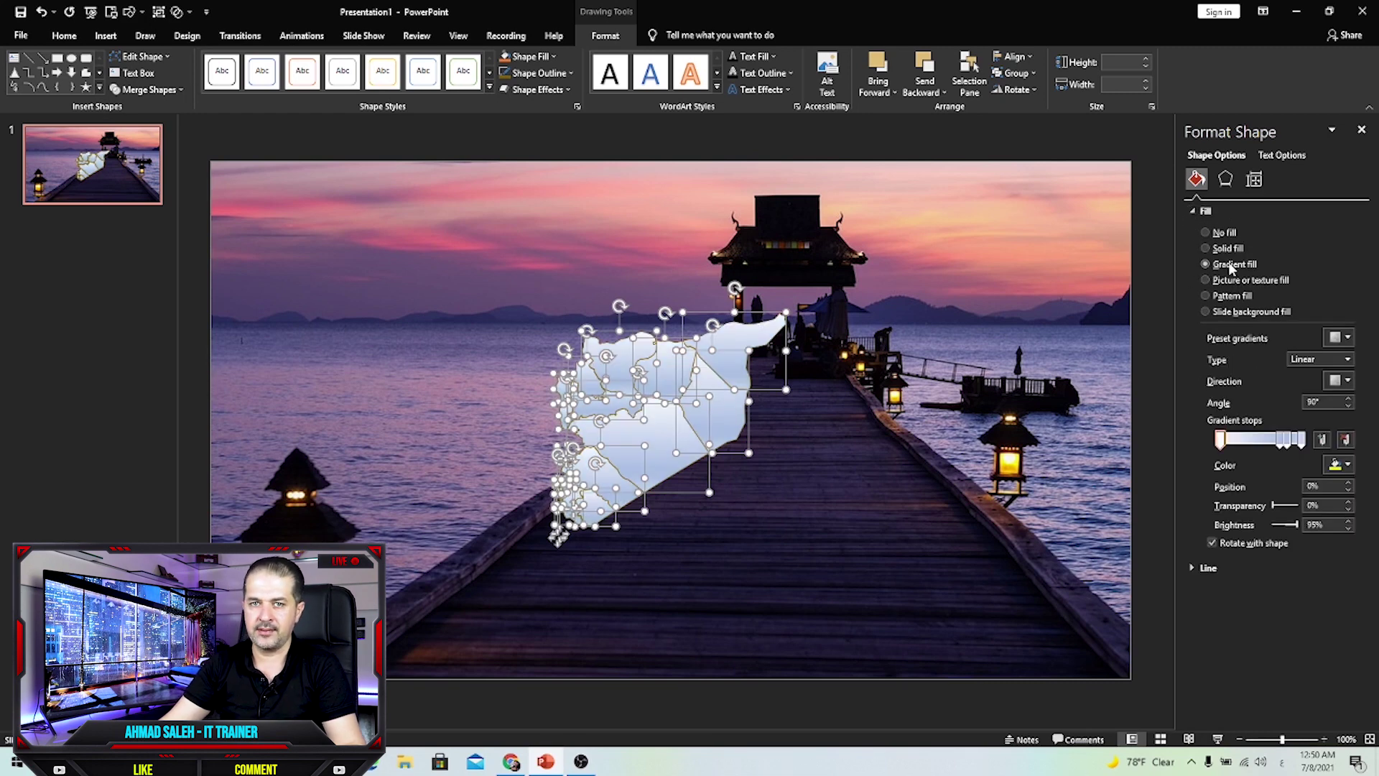
left_click(1344, 441)
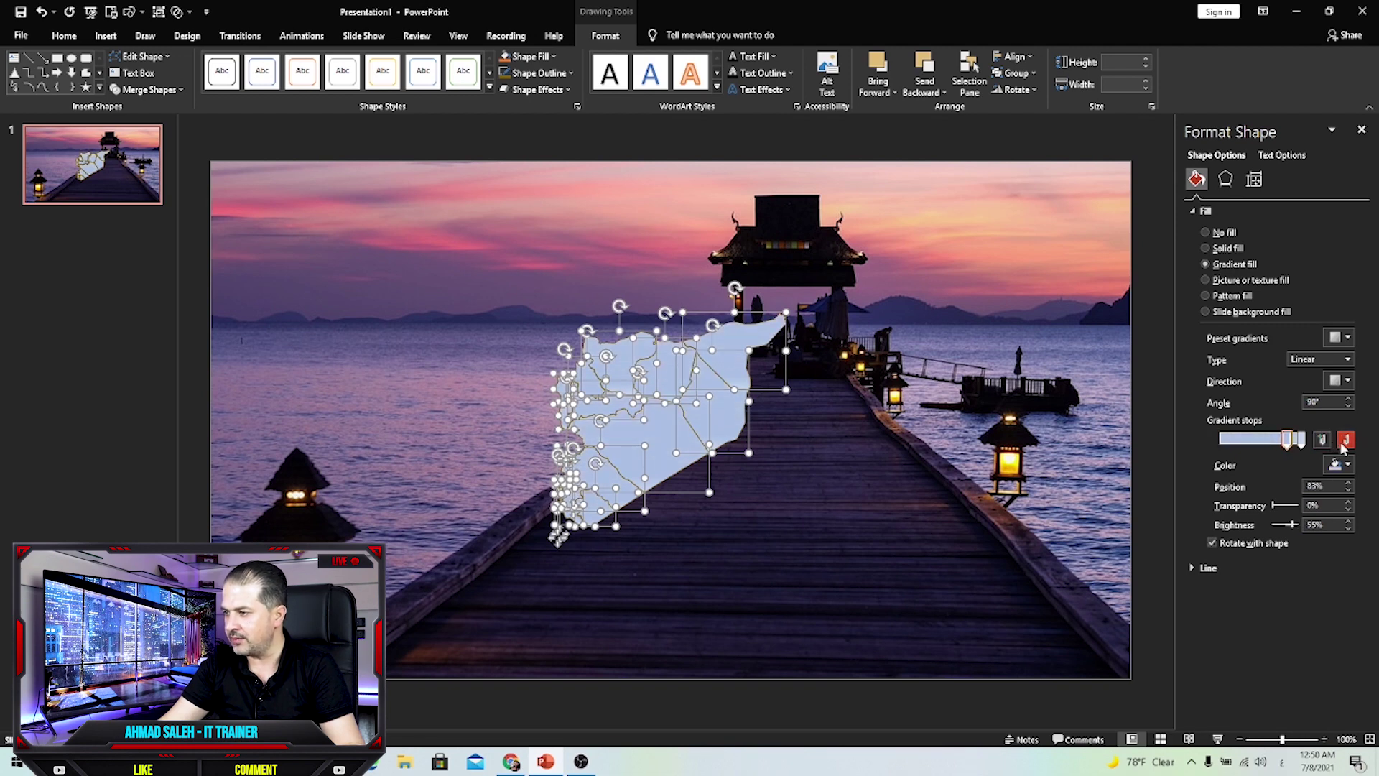
left_click(1344, 441)
left_click_drag(1293, 440, 1186, 449)
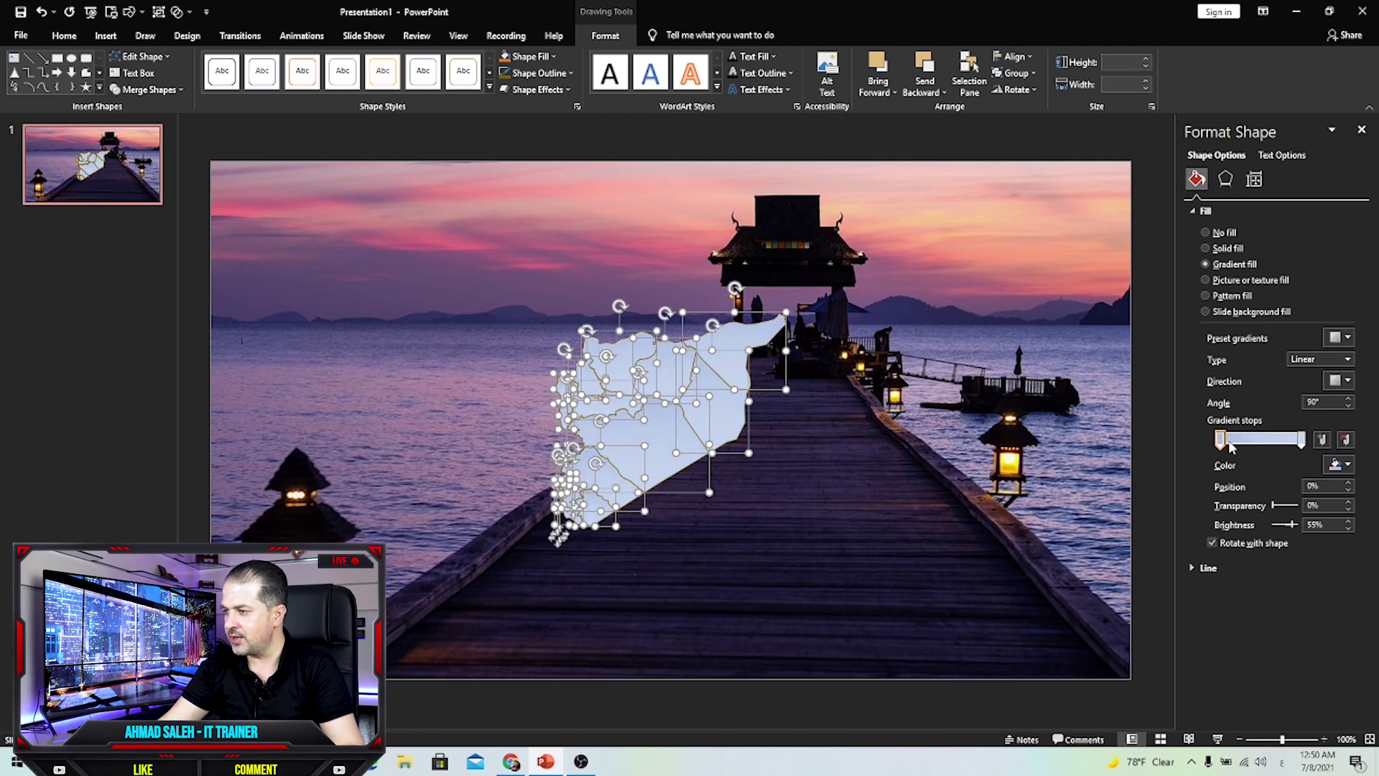
Step: Colour the left gradient stop standard red, then group the map and move it left of the pier
left_click(1334, 465)
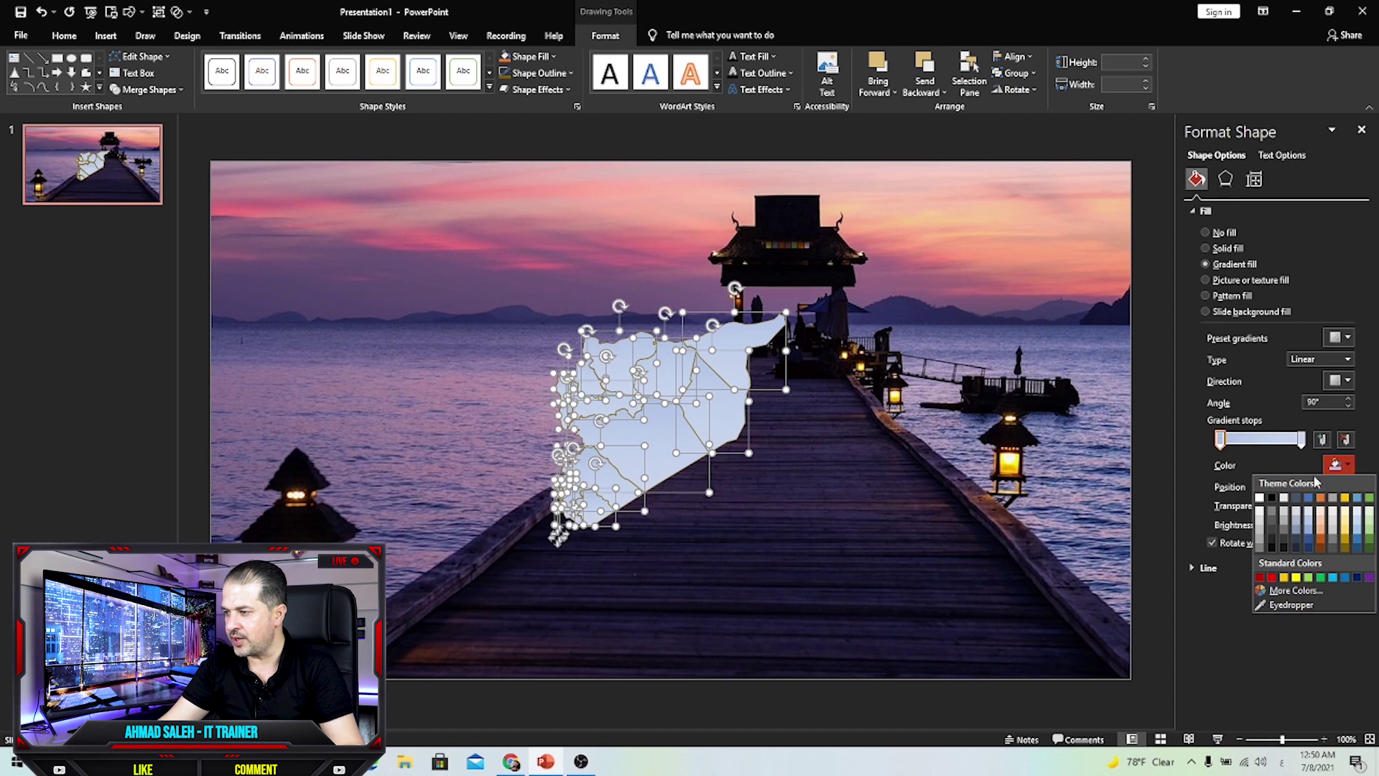
left_click(1272, 578)
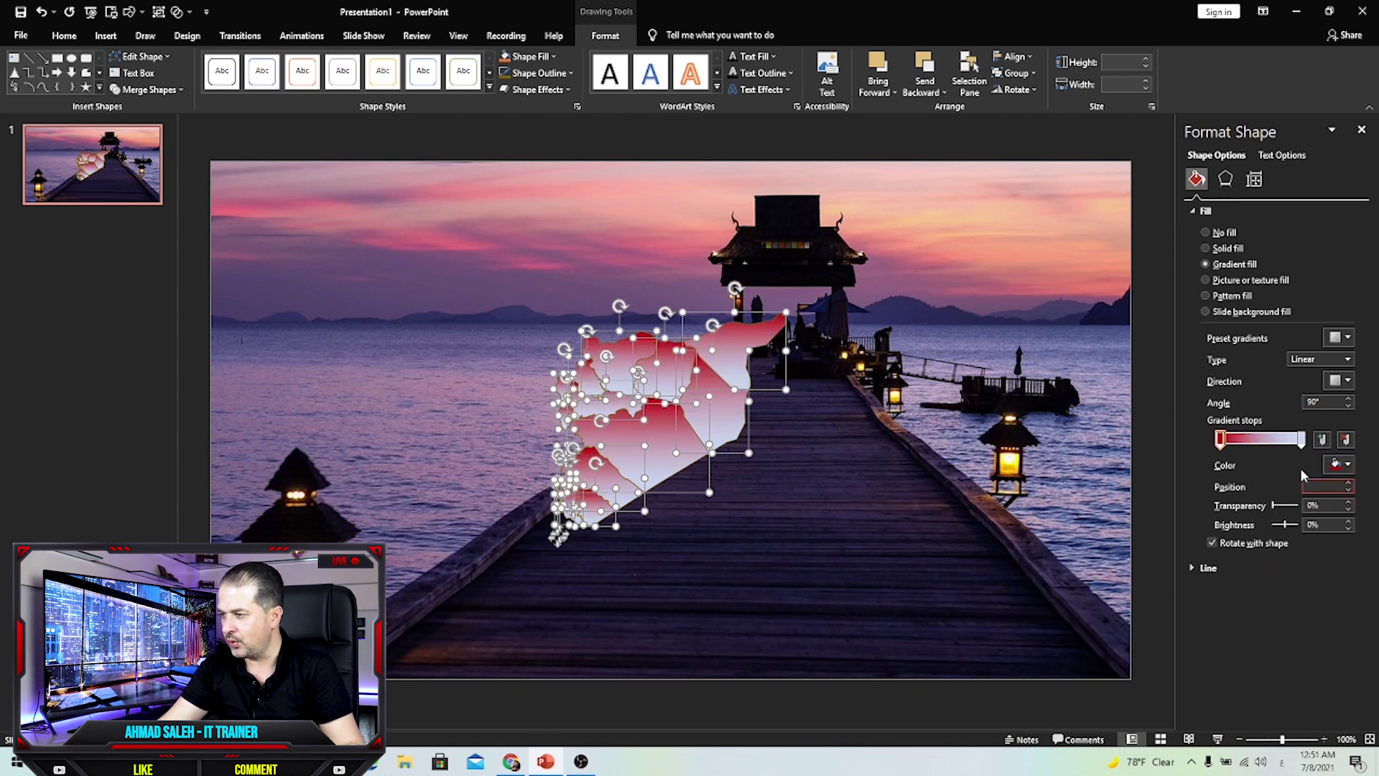
left_click(1301, 439)
left_click(1336, 465)
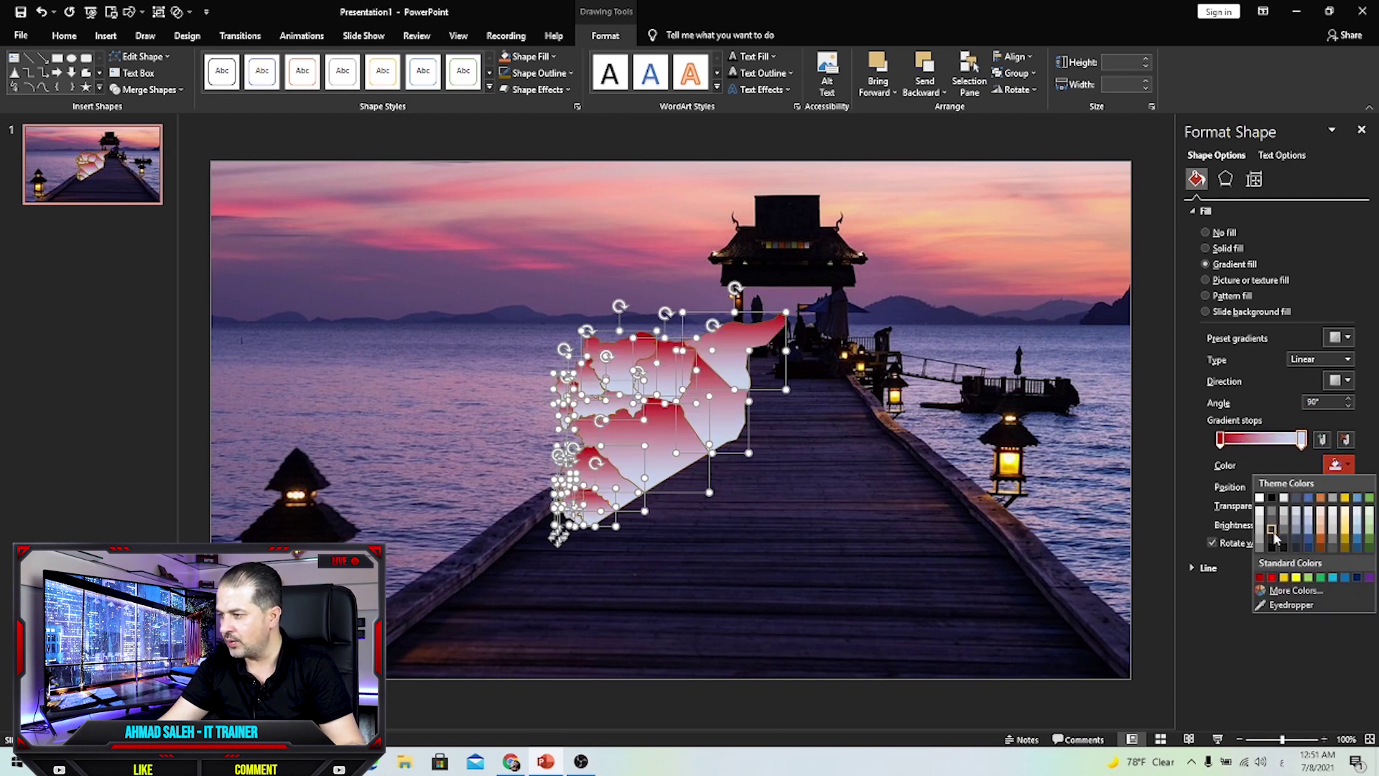
left_click(1322, 521)
key("ctrl+g")
left_click_drag(711, 421, 420, 297)
Step: Enlarge the map to 5.25" × 5.51", nudge it to the upper left, and ungroup it
left_click_drag(288, 415, 193, 510)
left_click_drag(225, 463, 310, 462)
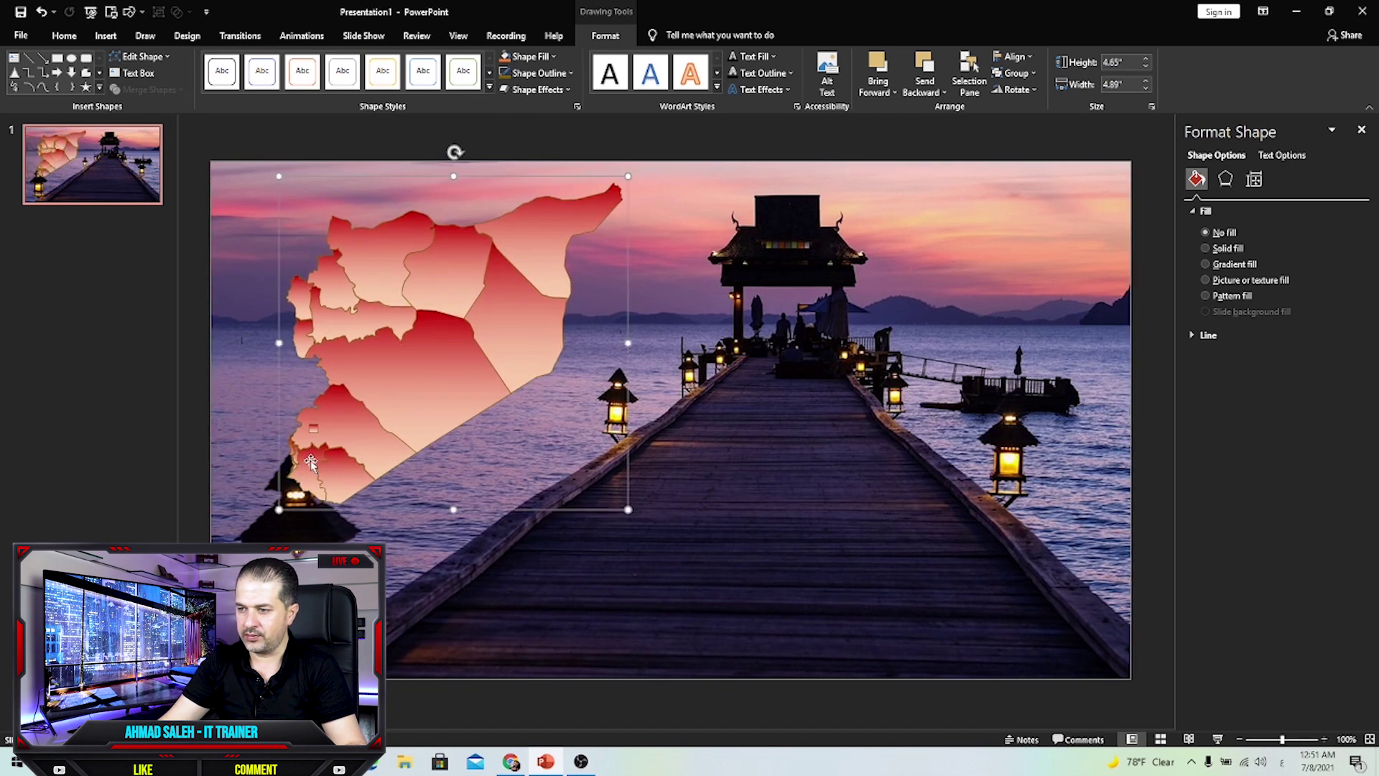
left_click_drag(278, 510, 237, 550)
left_click_drag(370, 375, 352, 369)
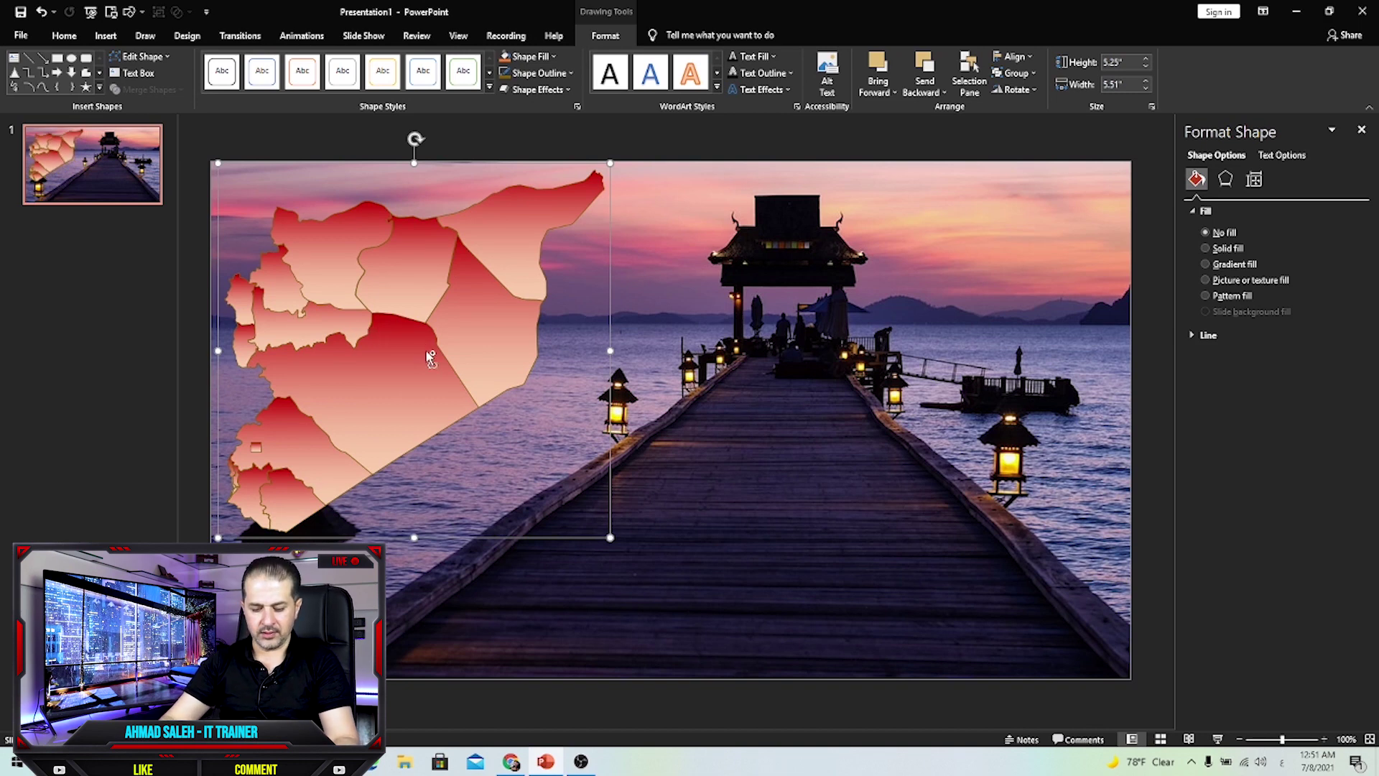
key("ctrl+shift+g")
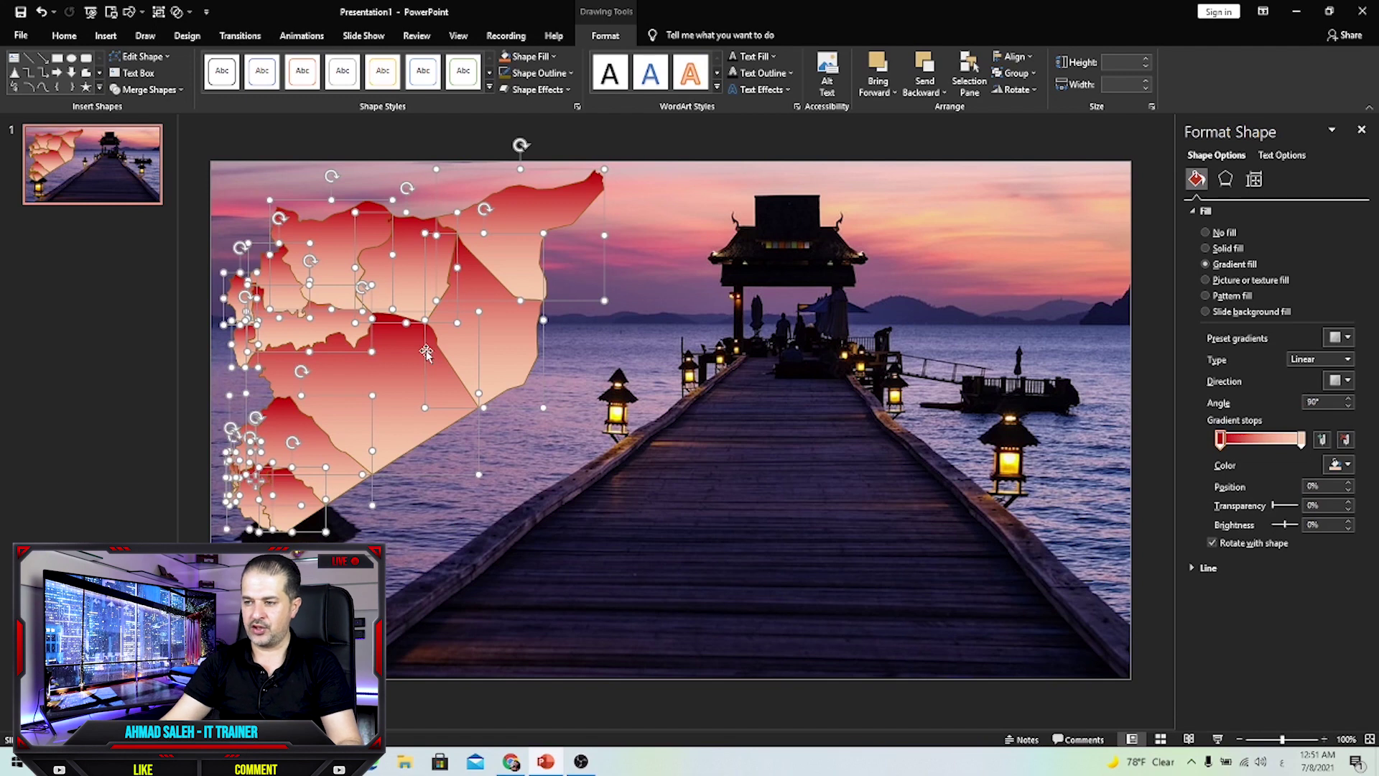
Step: Ungroup the map into its individual regions from the shortcut menu
key("ctrl+z")
right_click(433, 318)
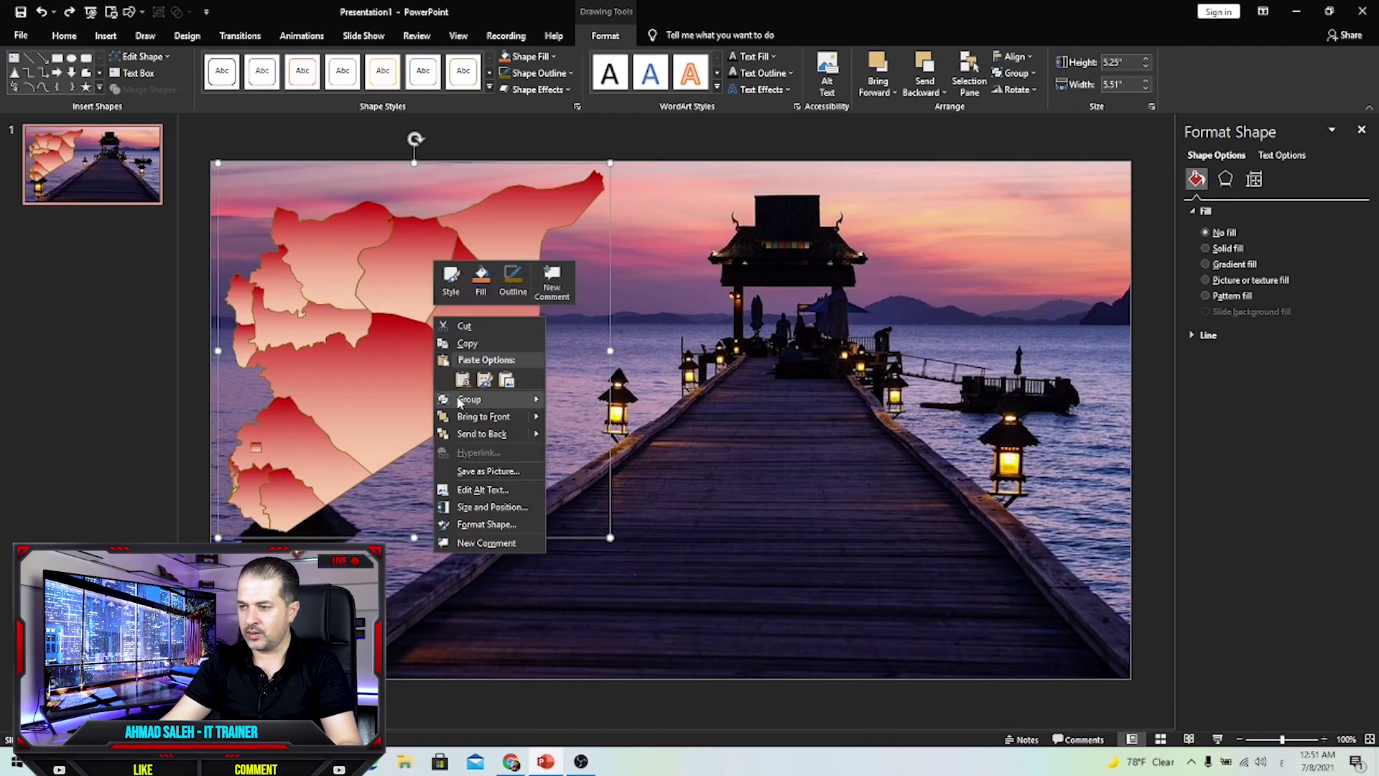
mouse_move(461, 404)
left_click(586, 432)
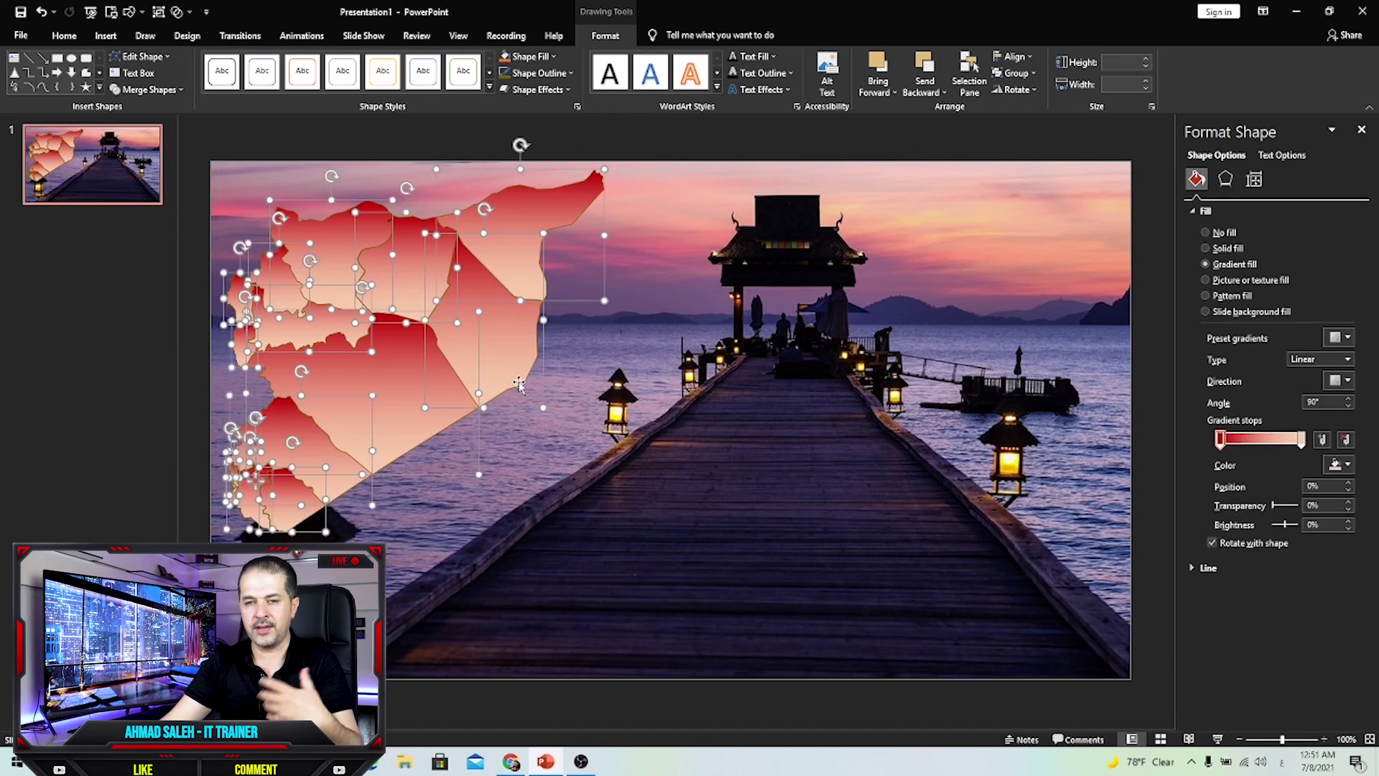
left_click(452, 128)
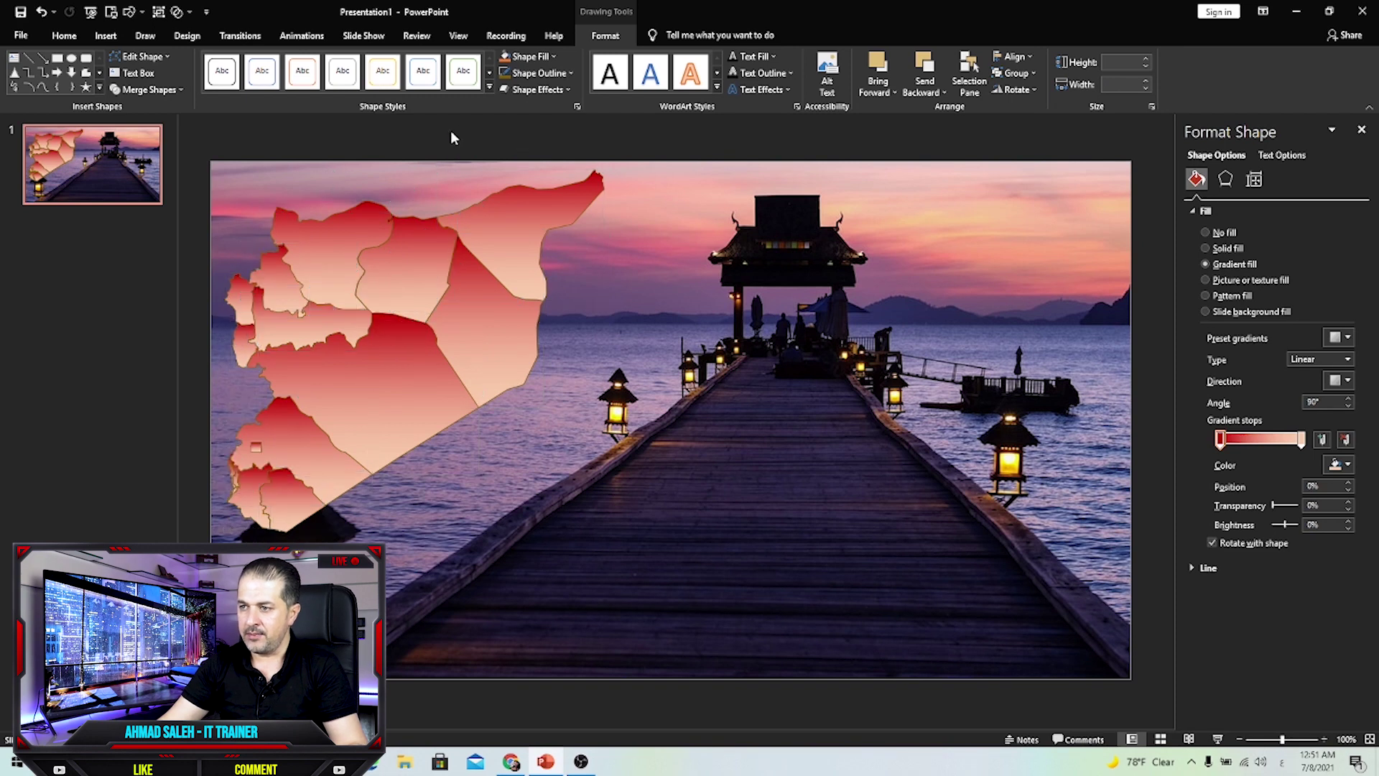
Step: Give the small western region a dark-to-grey gradient fill
left_click(307, 264)
left_click(283, 282)
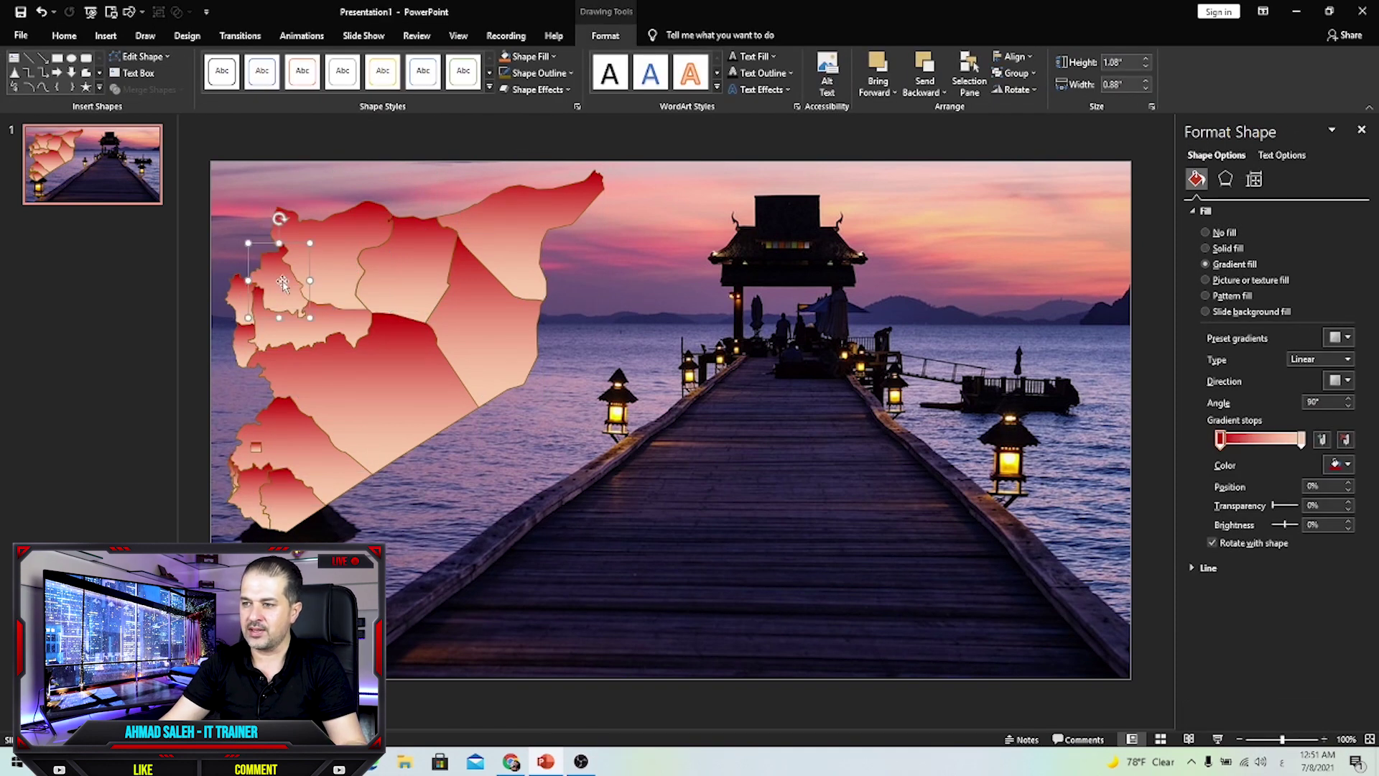
left_click(1333, 467)
left_click(1295, 543)
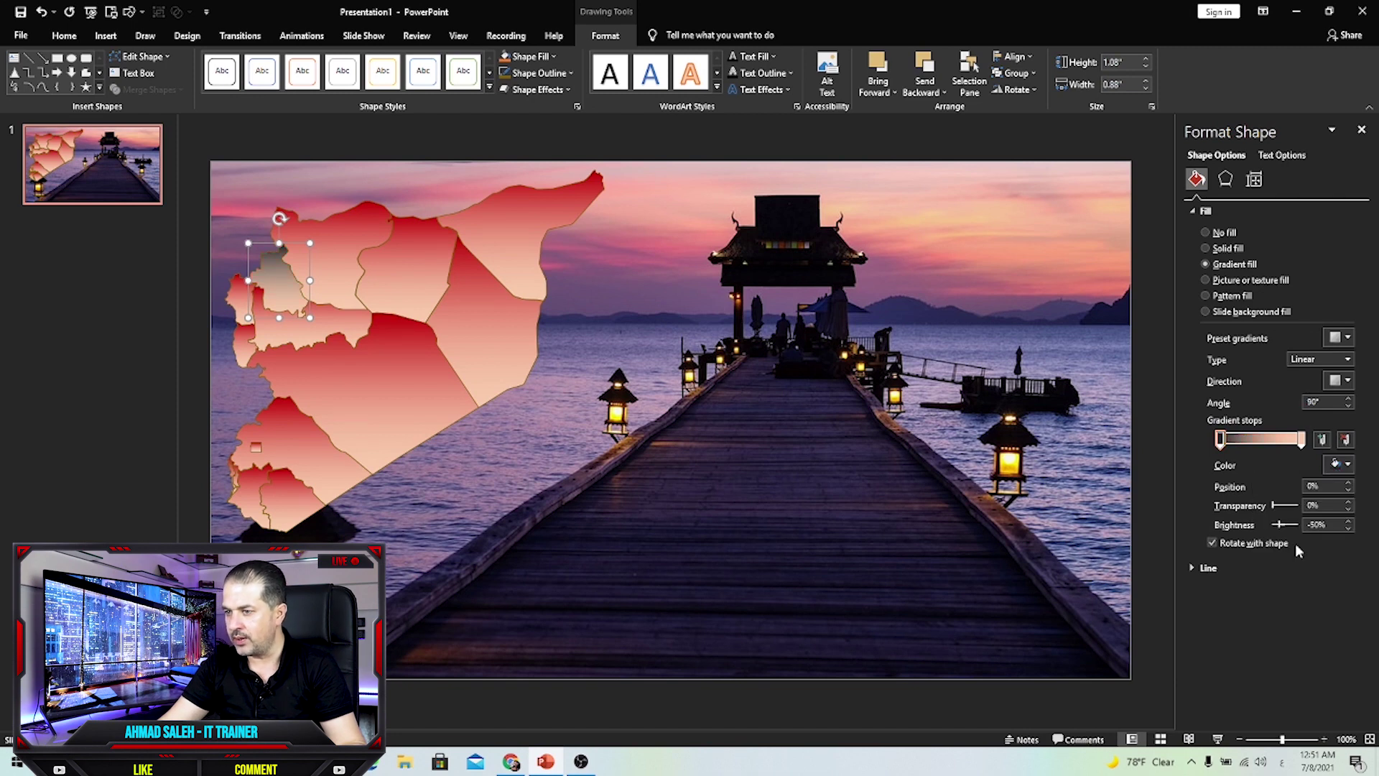
left_click(1302, 440)
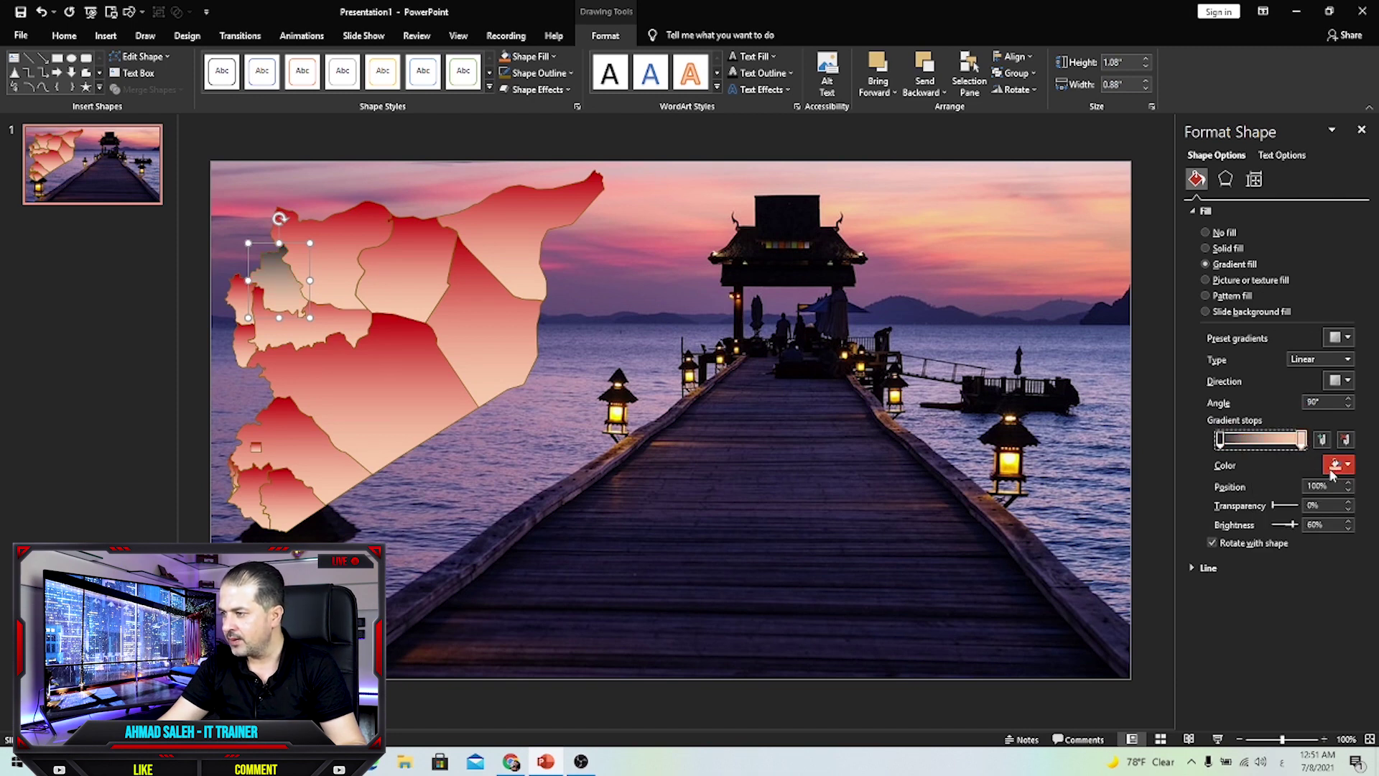
left_click(1333, 466)
left_click(1286, 527)
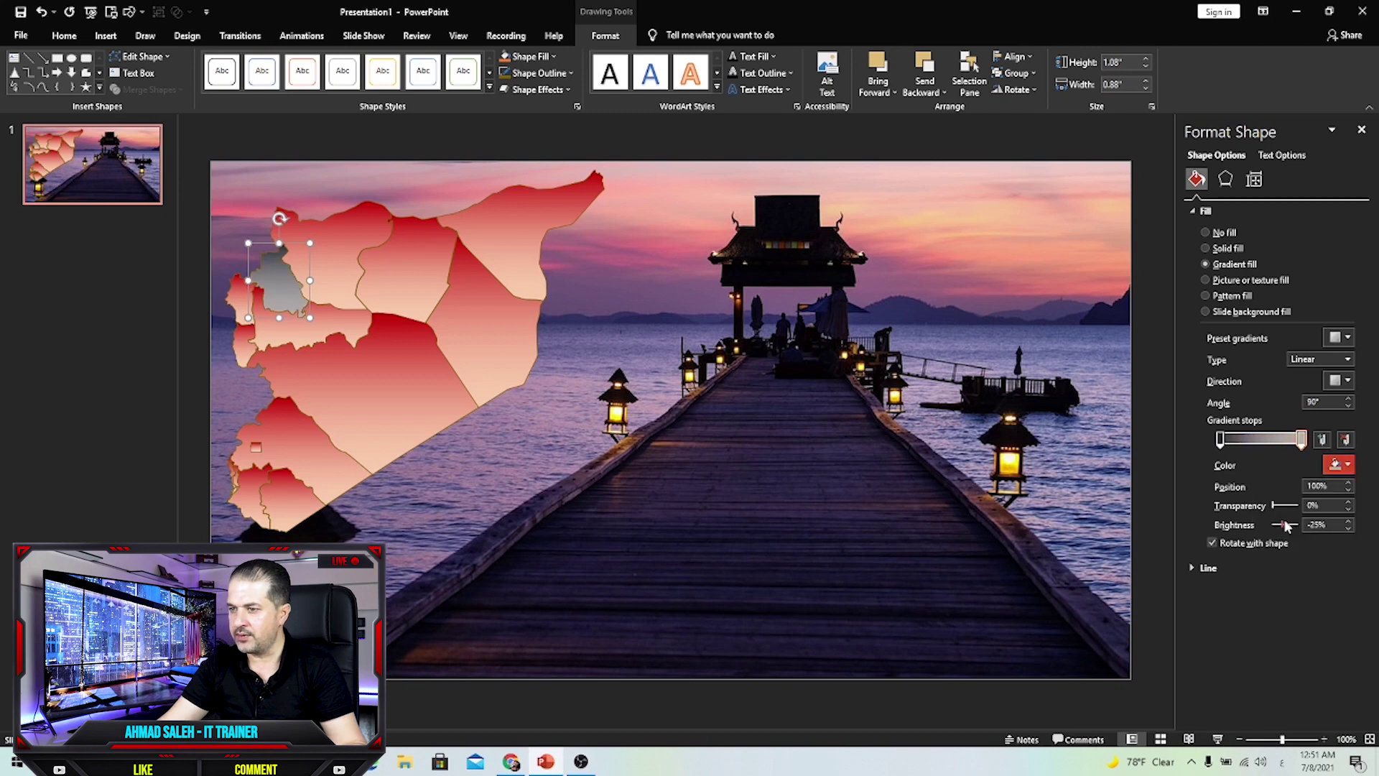
Step: Give the northeast region a light blue to navy blue gradient
left_click(524, 245)
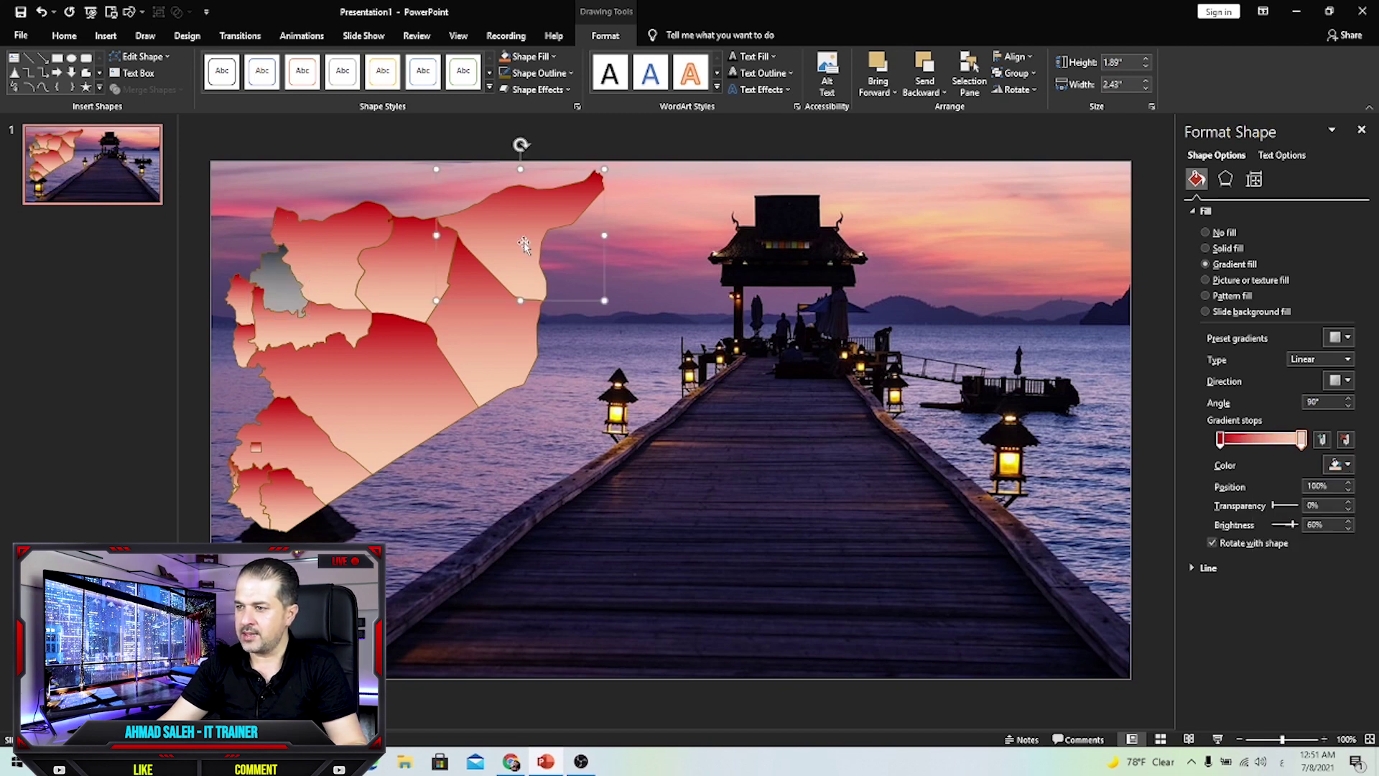
left_click(1333, 465)
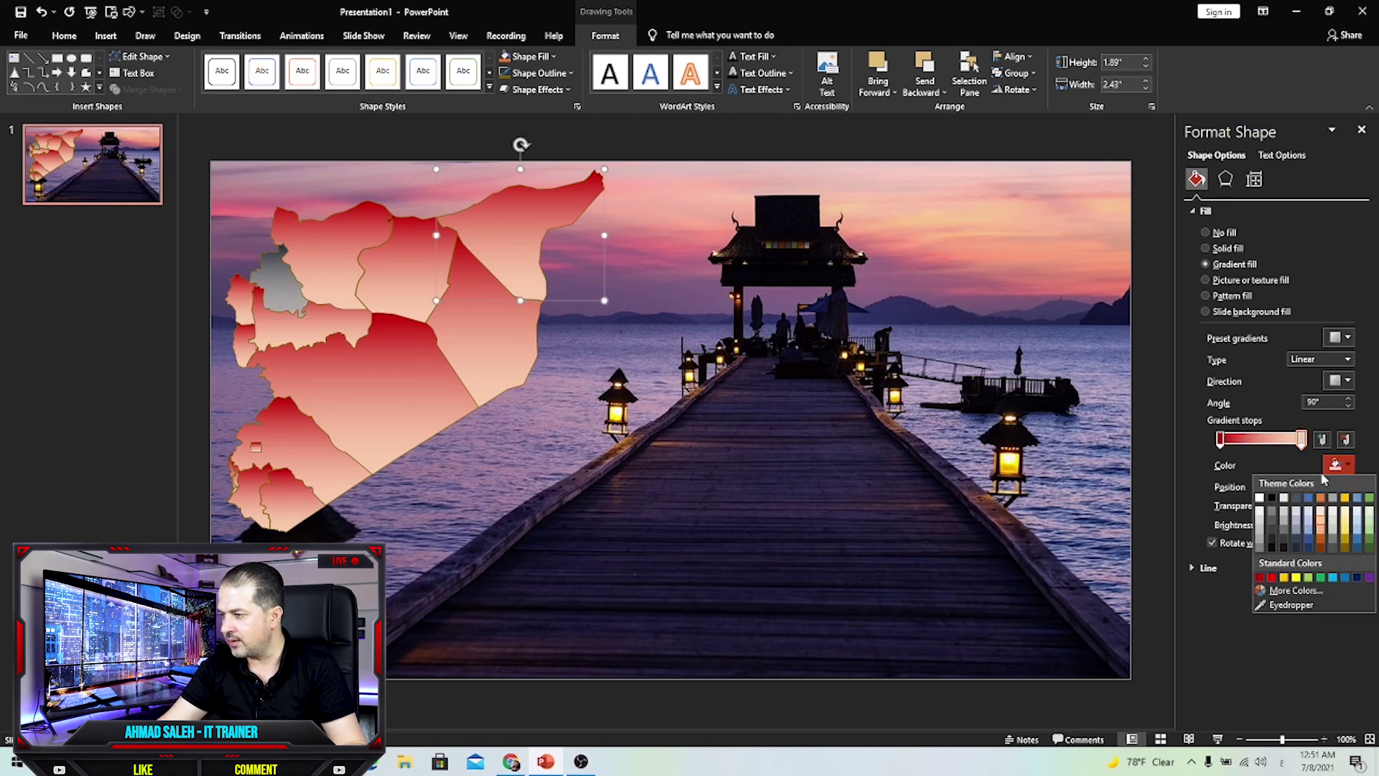
left_click(1307, 547)
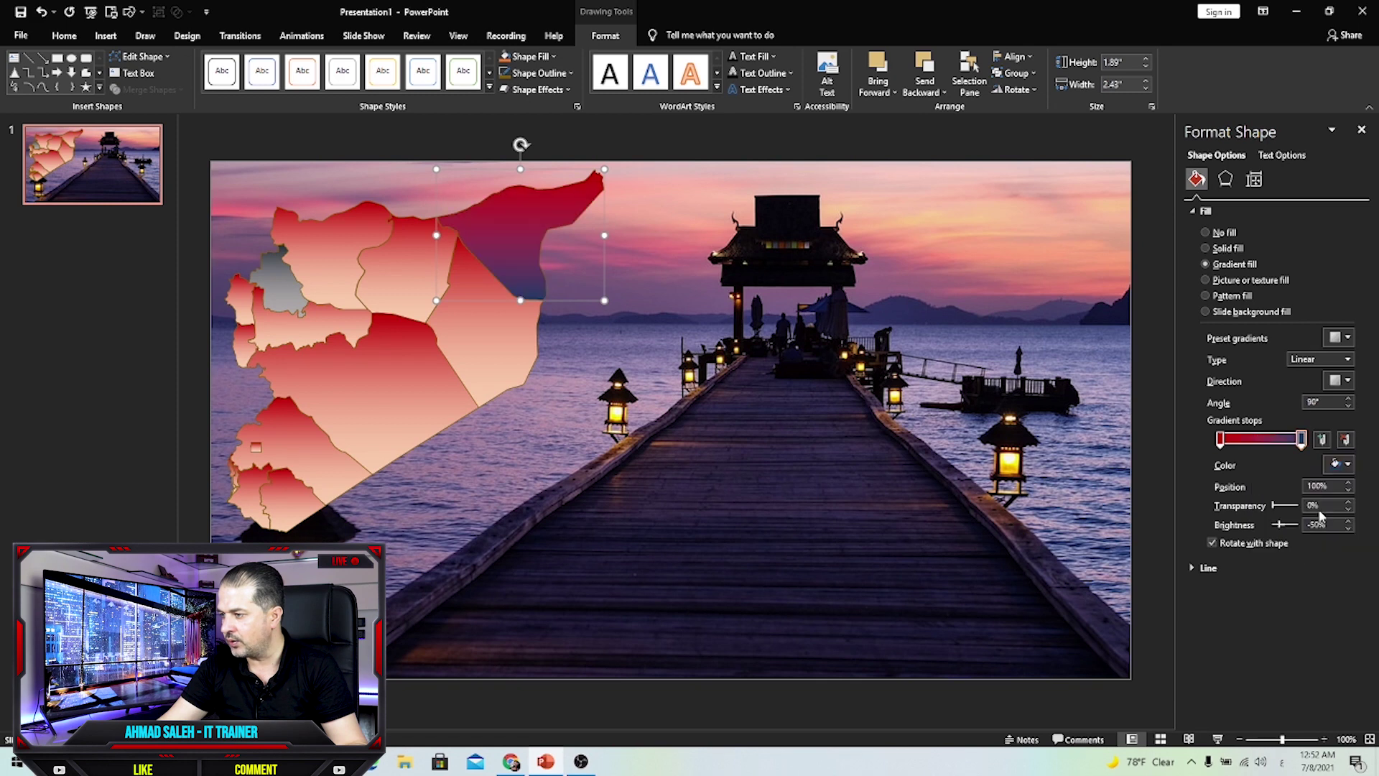
left_click(1220, 439)
left_click(1334, 464)
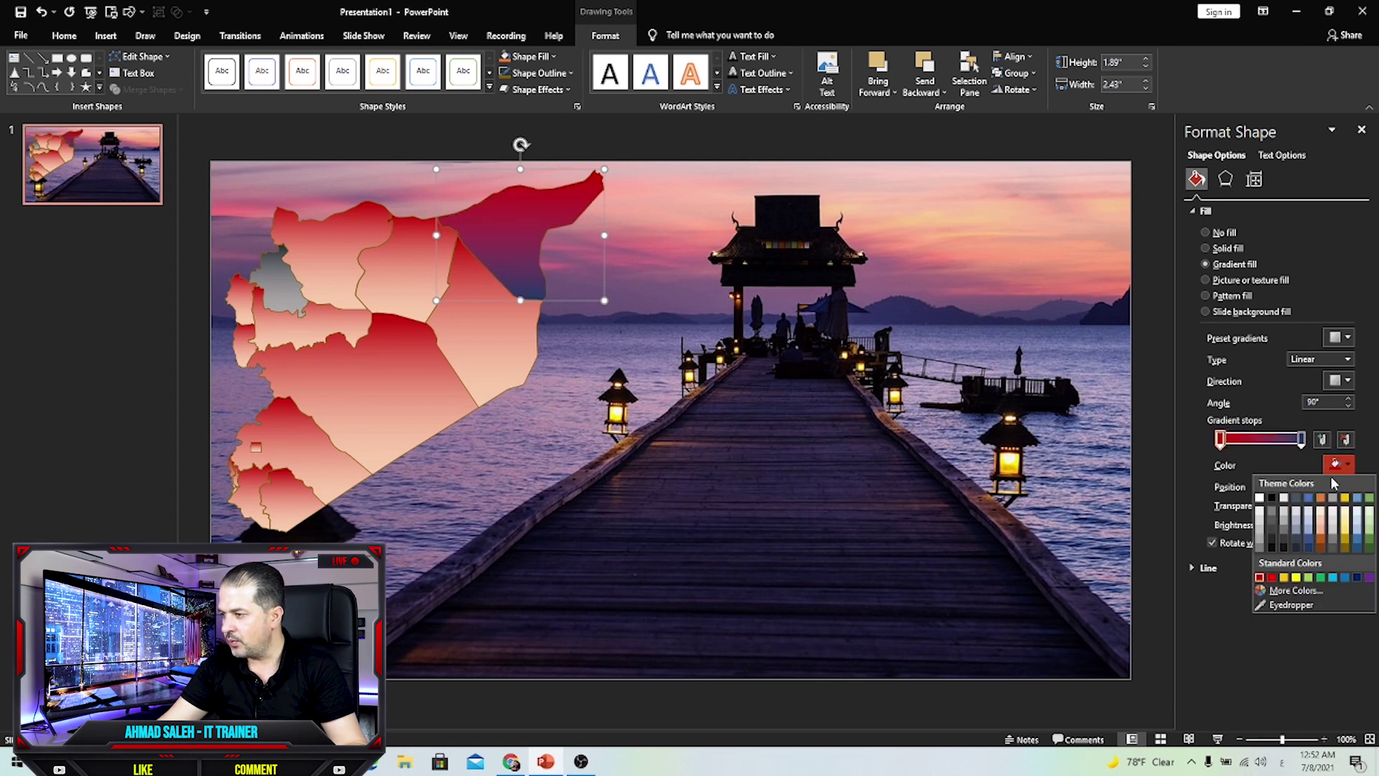
left_click(1314, 527)
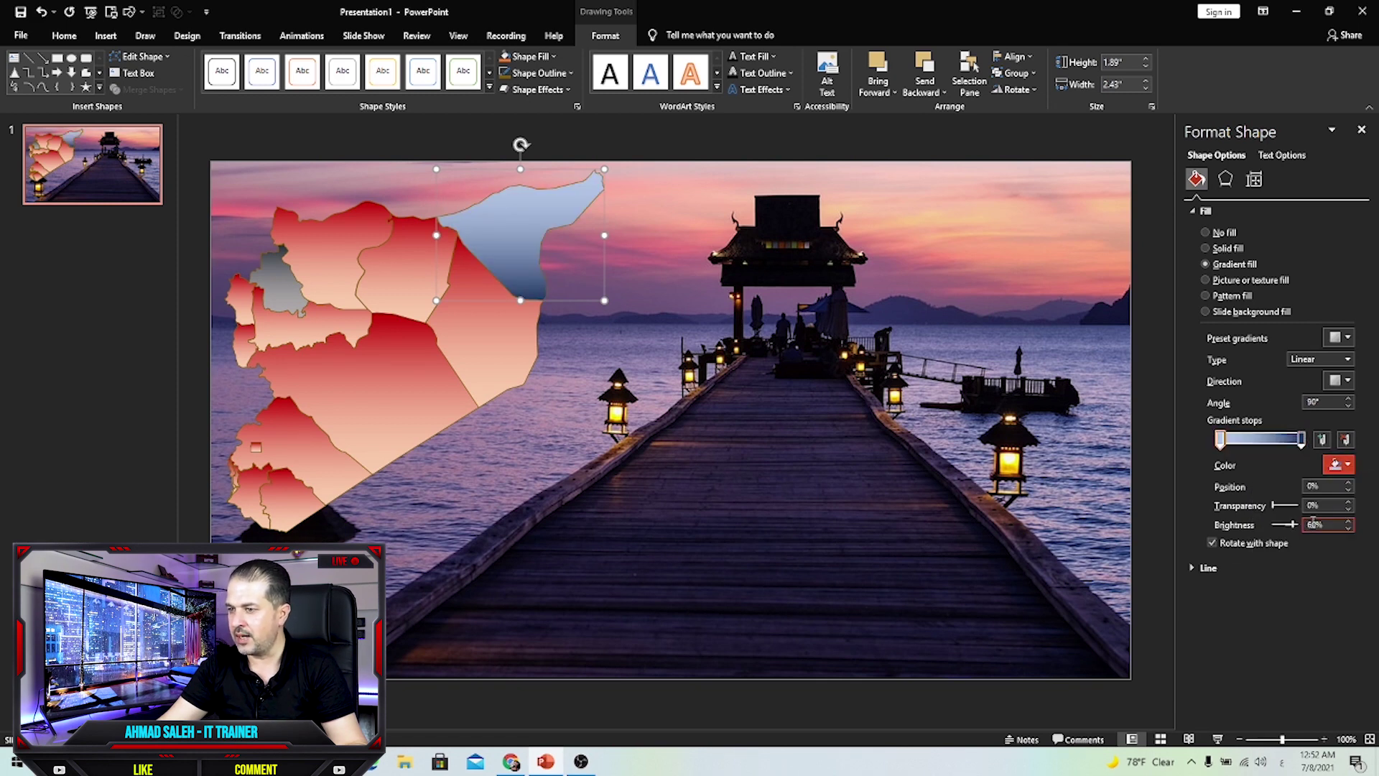
Step: Give a southwest region a dark-to-light green gradient, then select all regions and group them
left_click(273, 453)
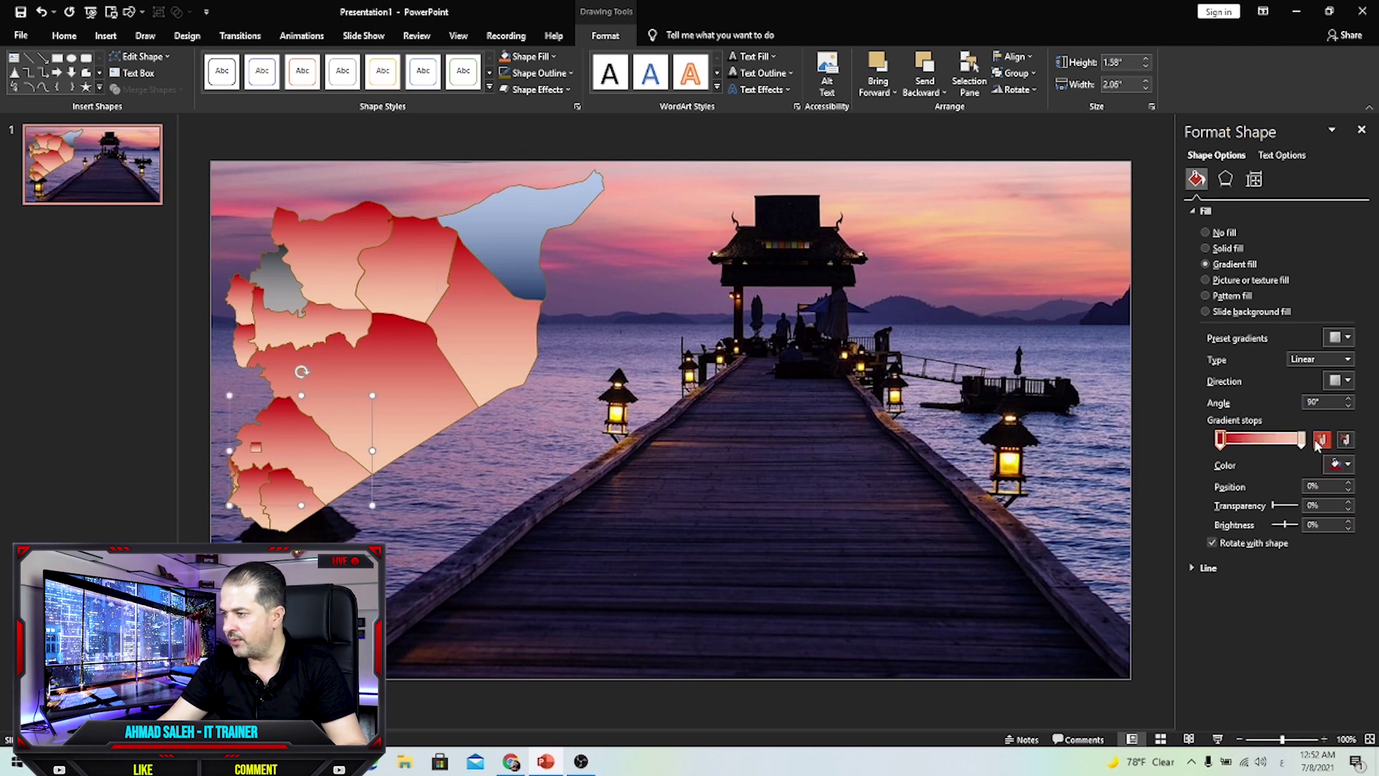
left_click(1338, 464)
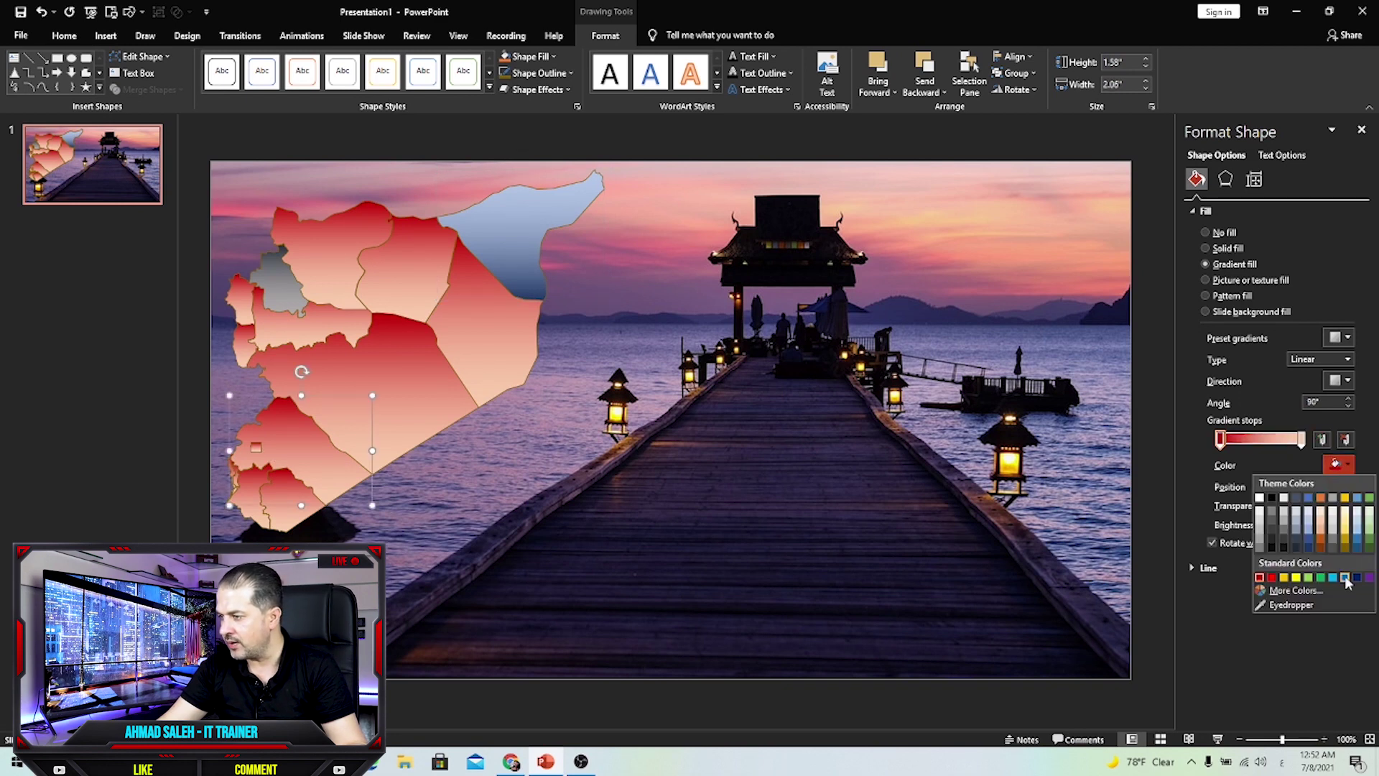
left_click(1358, 548)
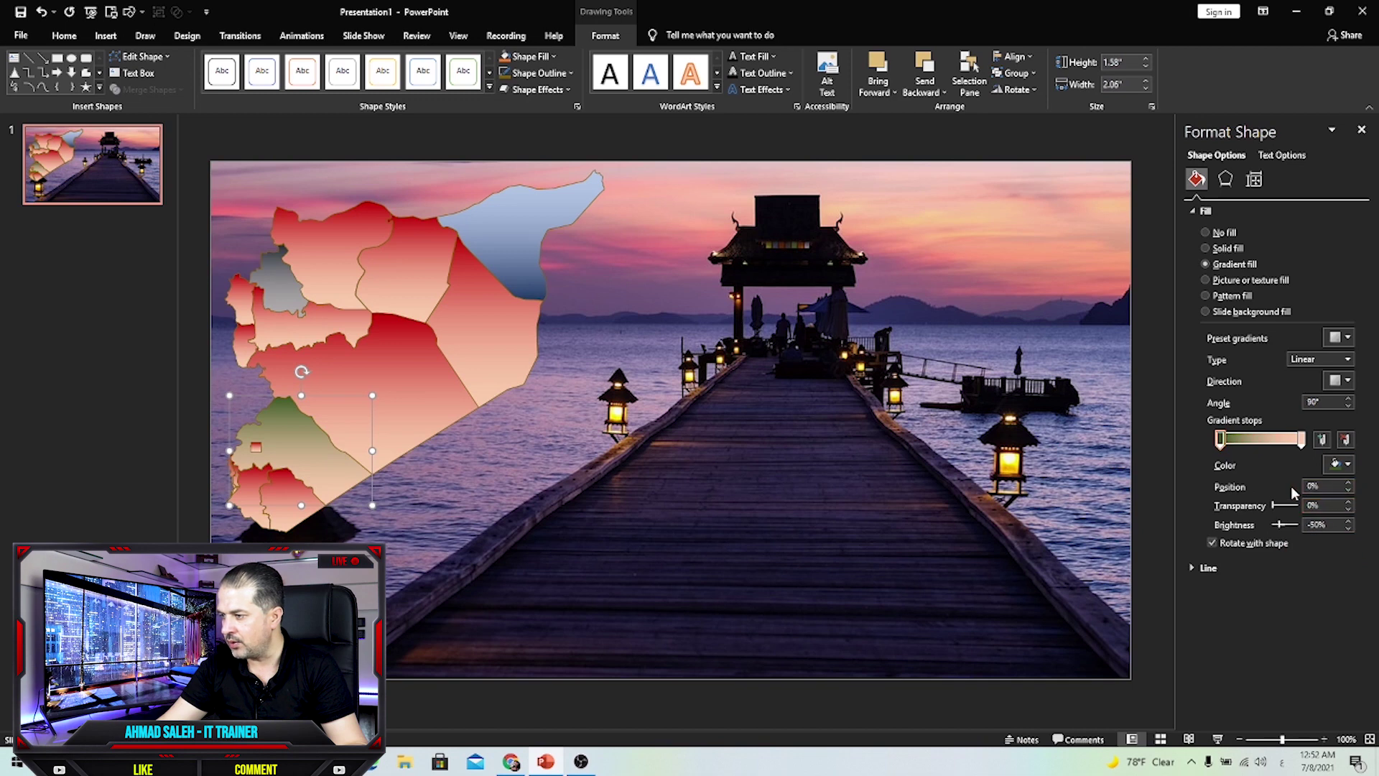
left_click(1302, 439)
left_click(1338, 464)
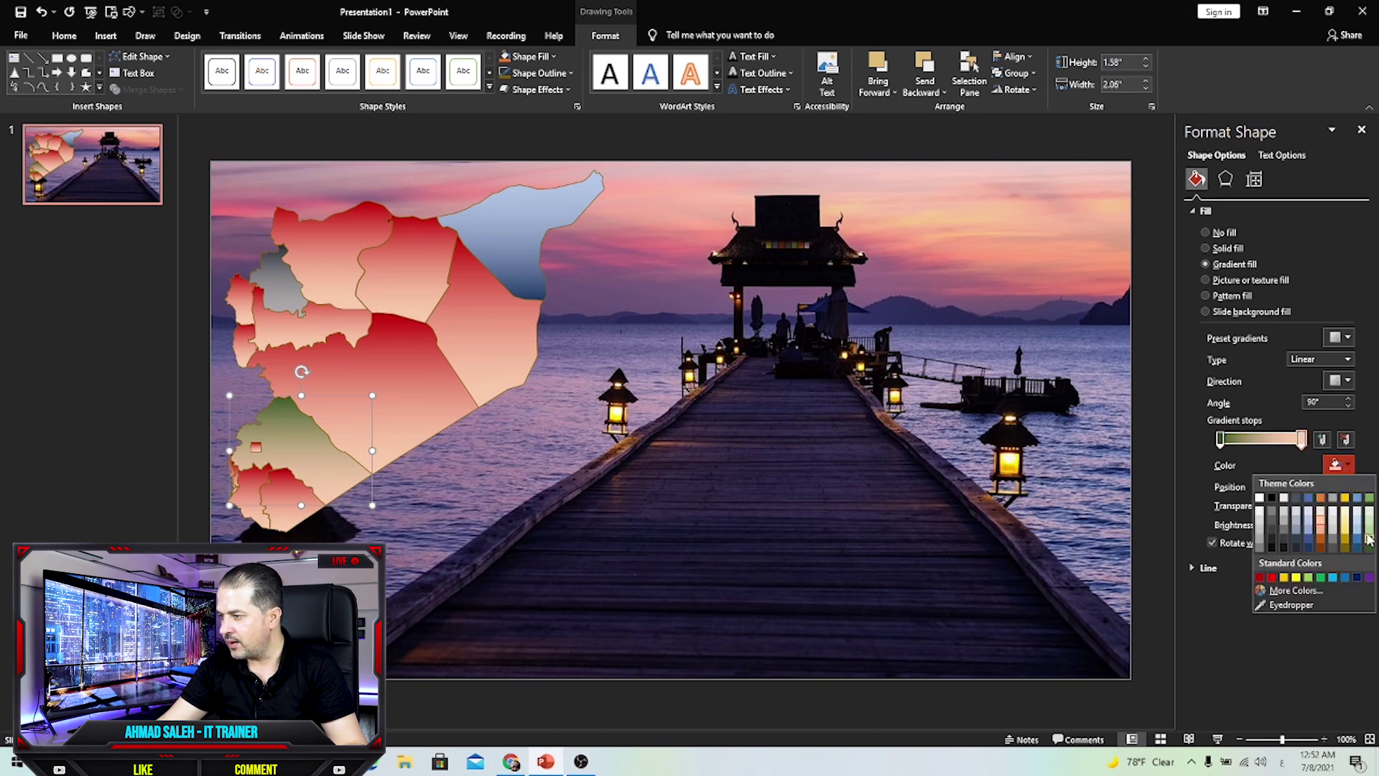
left_click(1370, 524)
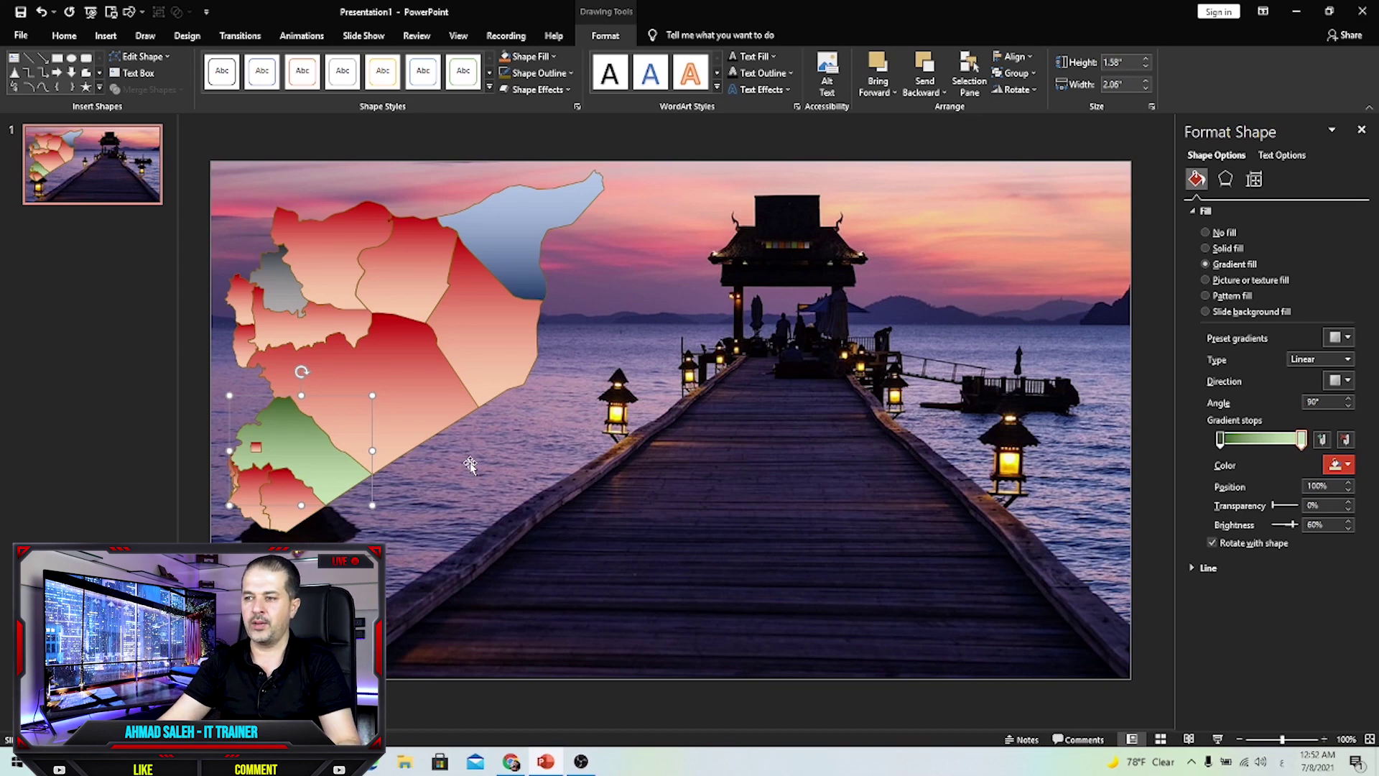
left_click_drag(180, 129, 672, 569)
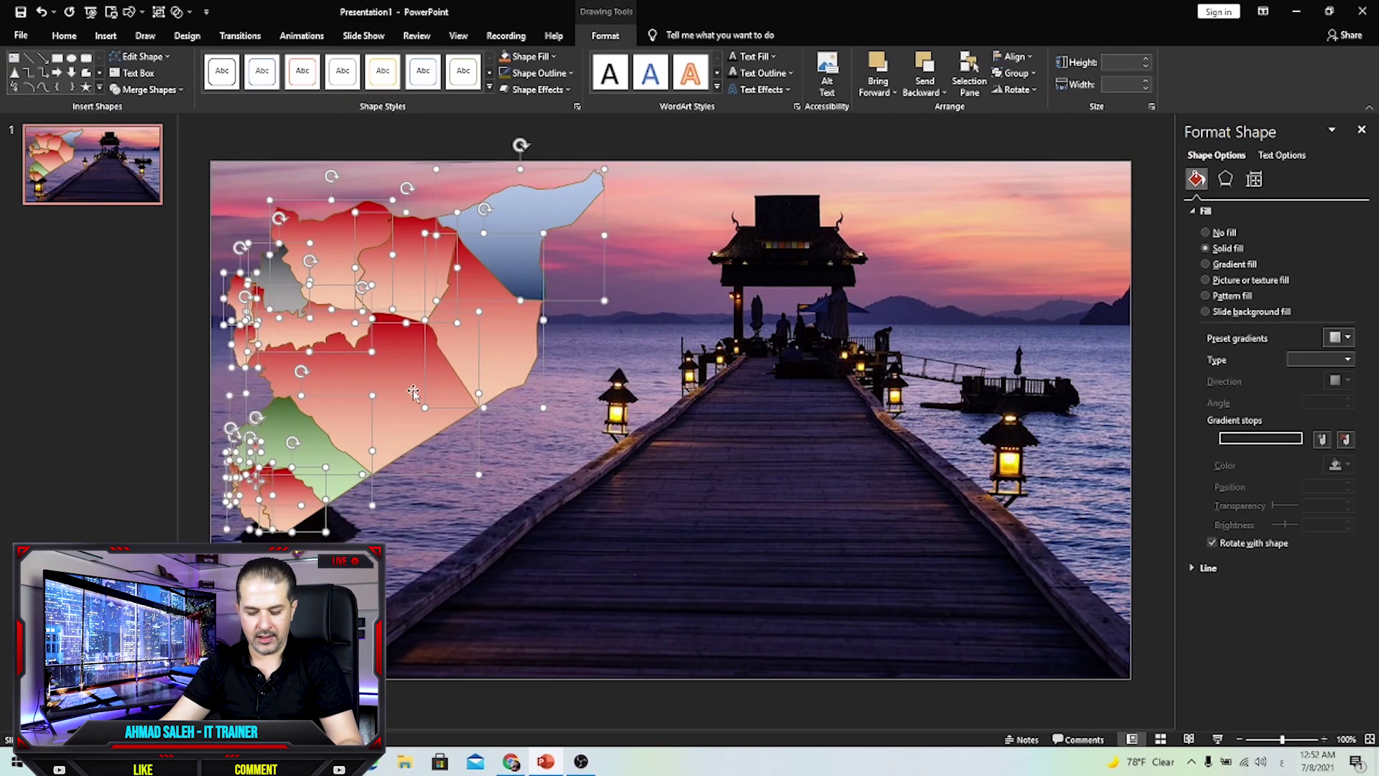
key("ctrl+g")
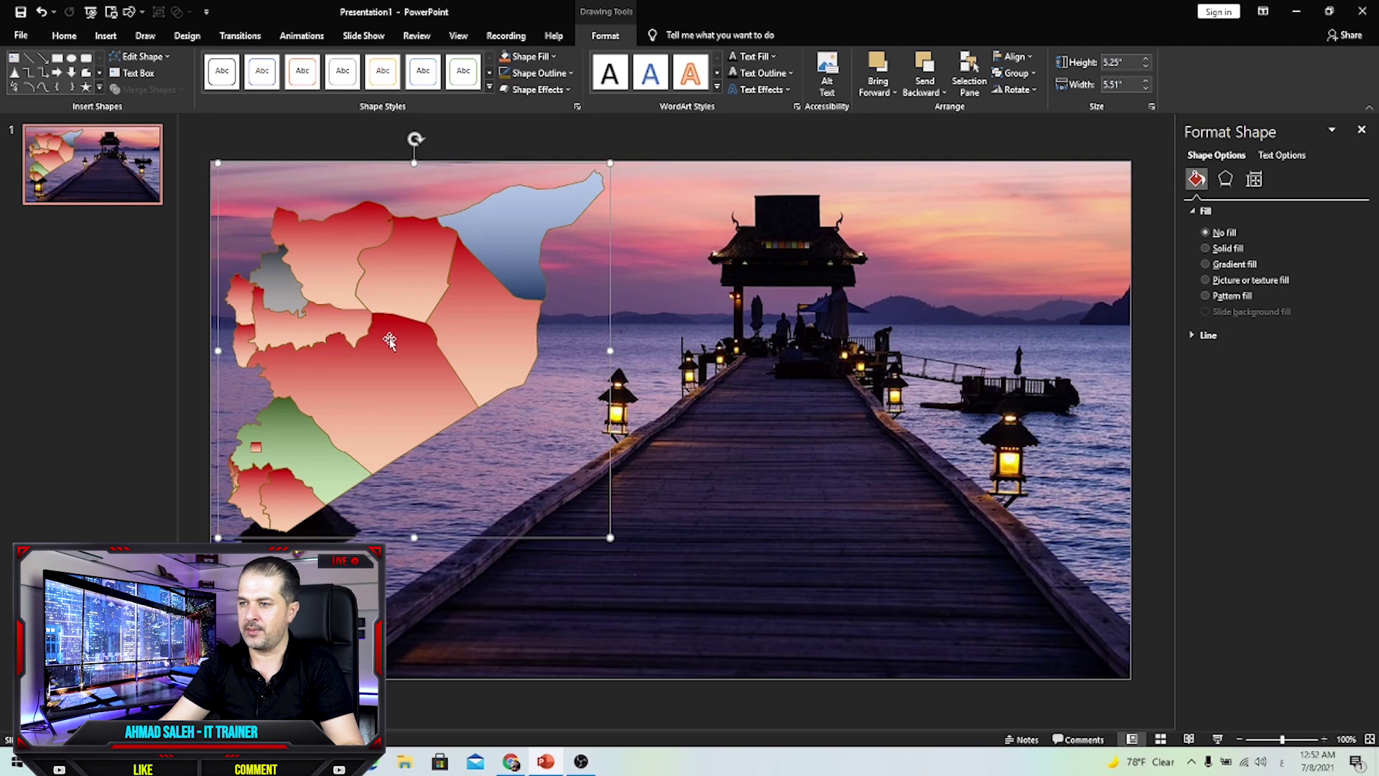
left_click(619, 145)
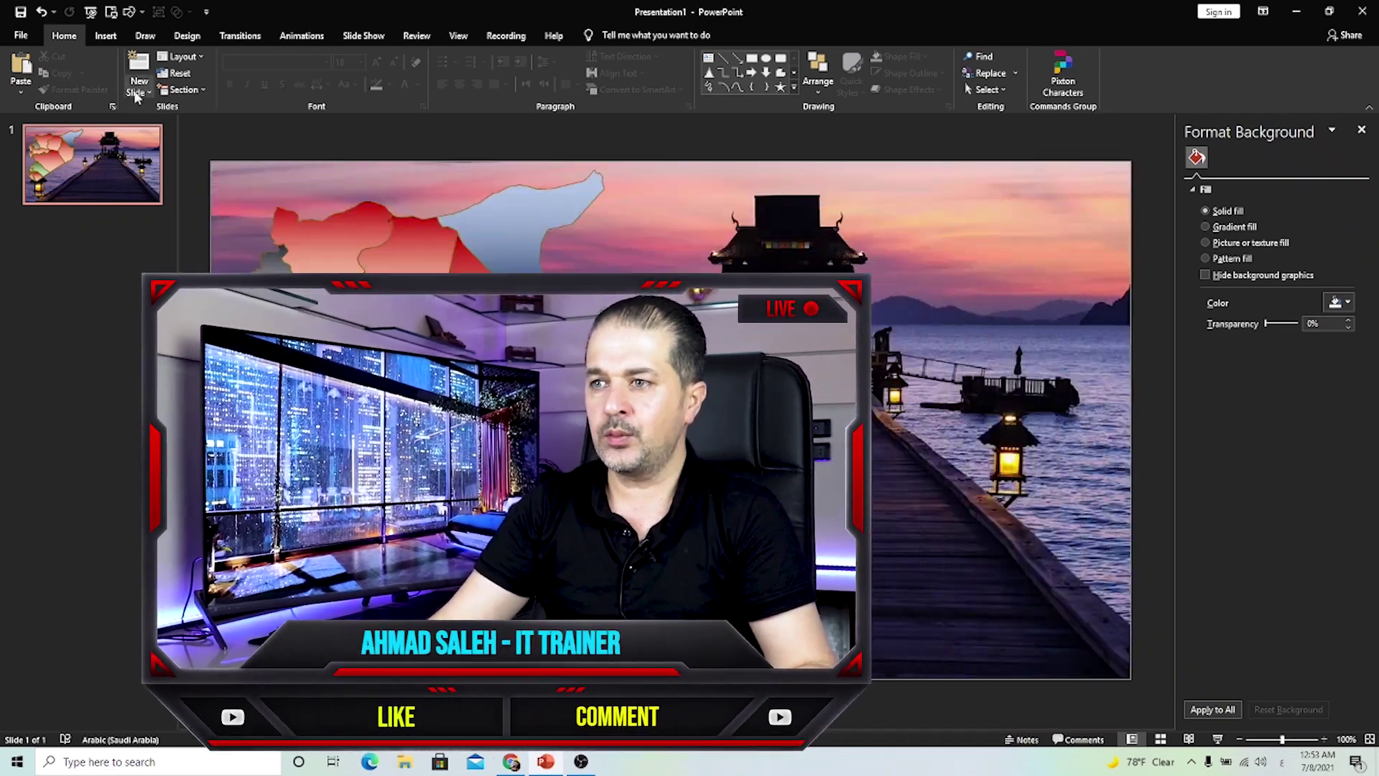
Step: Draw a teardrop on the northeast region and rotate it so its tip points down
left_click(106, 37)
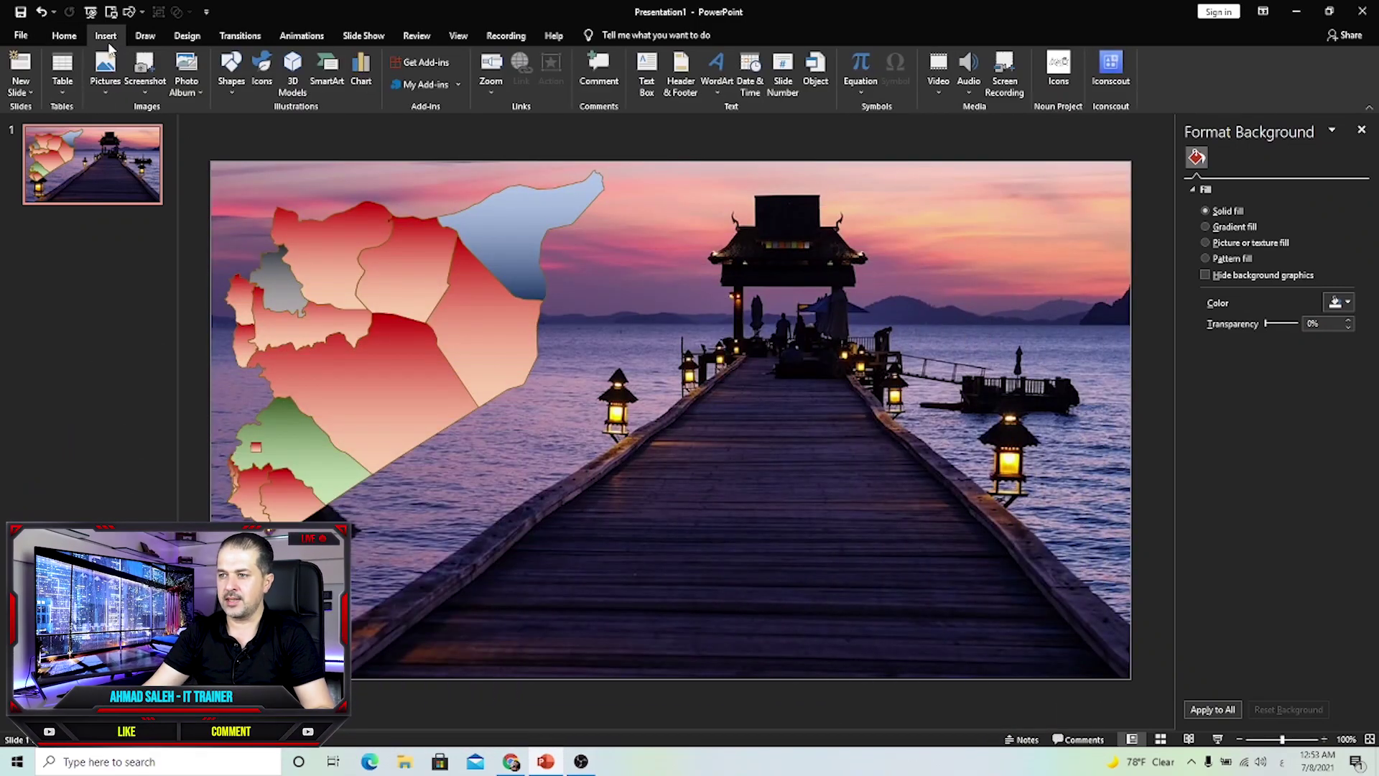
left_click(231, 78)
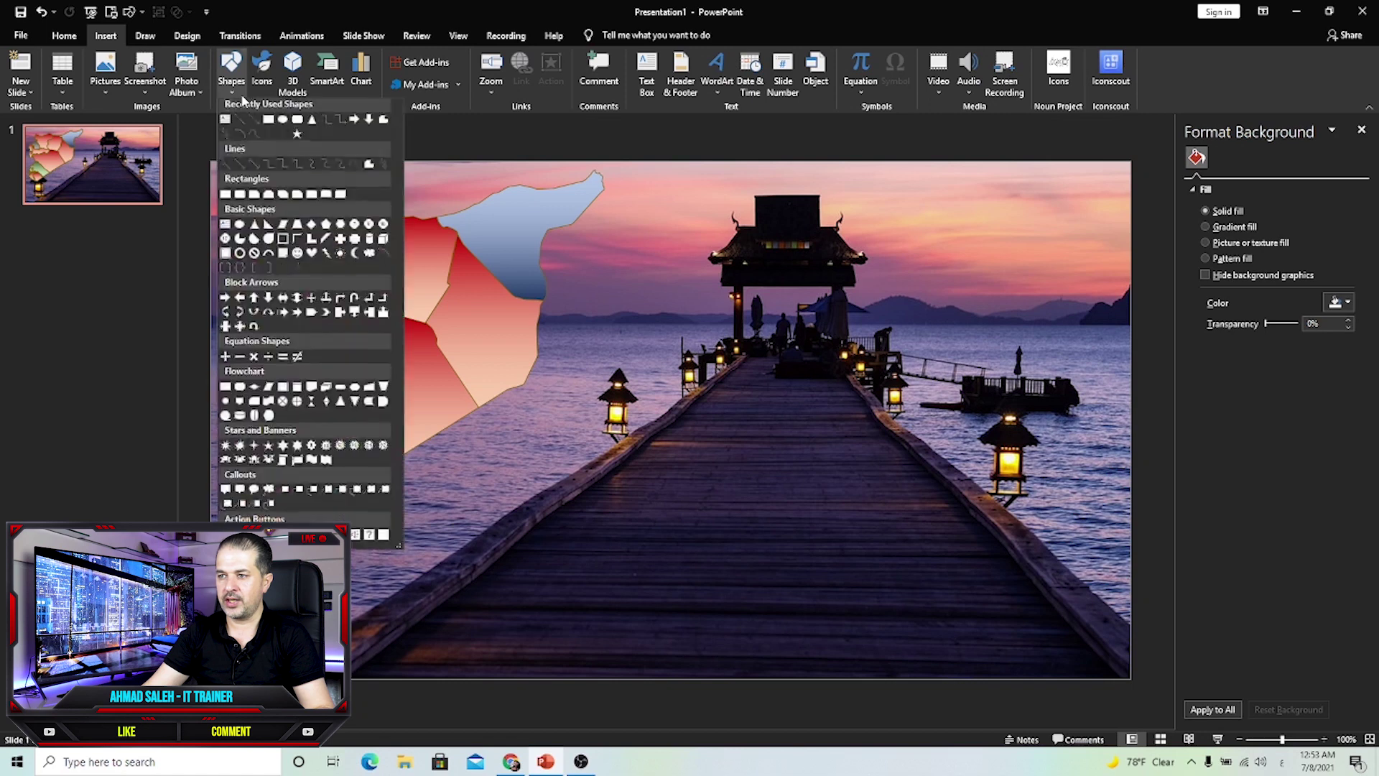
left_click(267, 243)
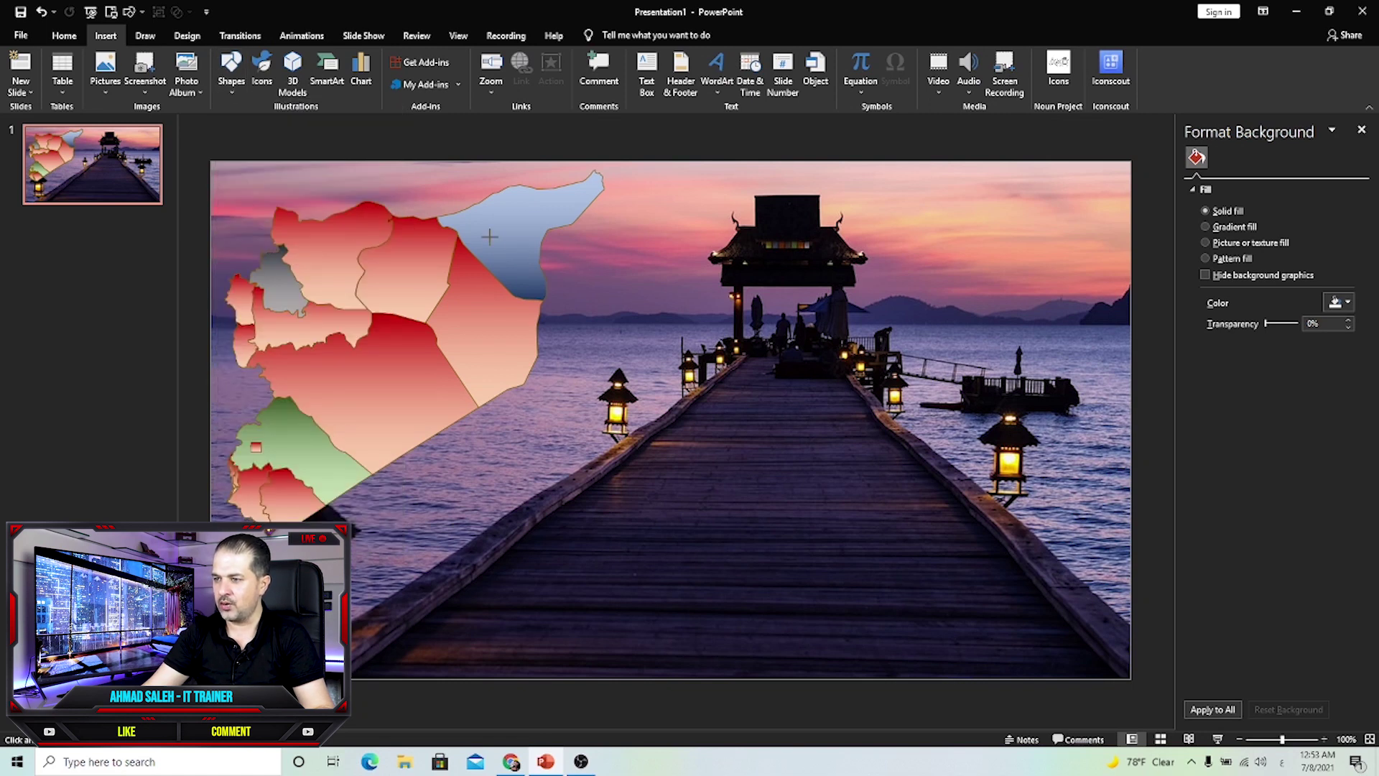
left_click_drag(489, 237, 529, 276)
scroll(528, 272, "up", 10)
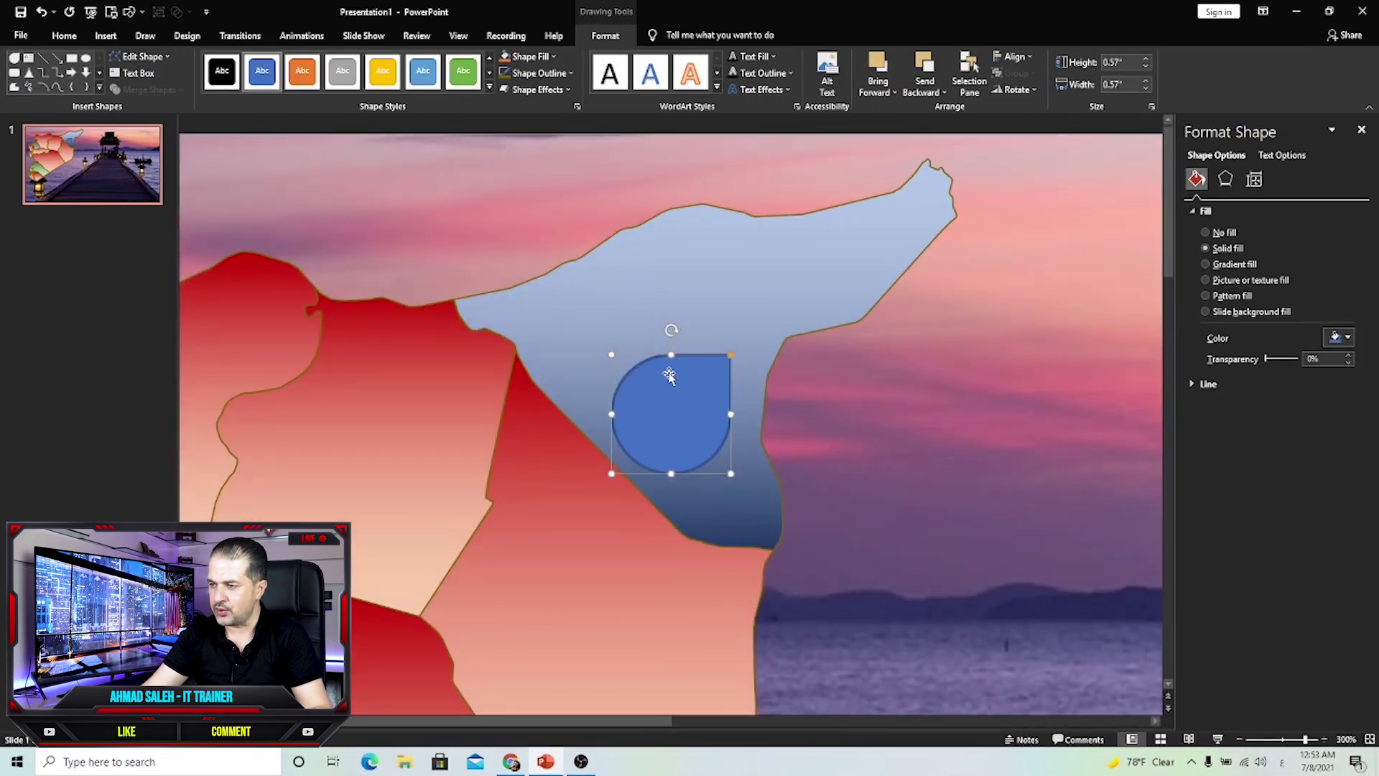
left_click_drag(668, 375, 671, 334)
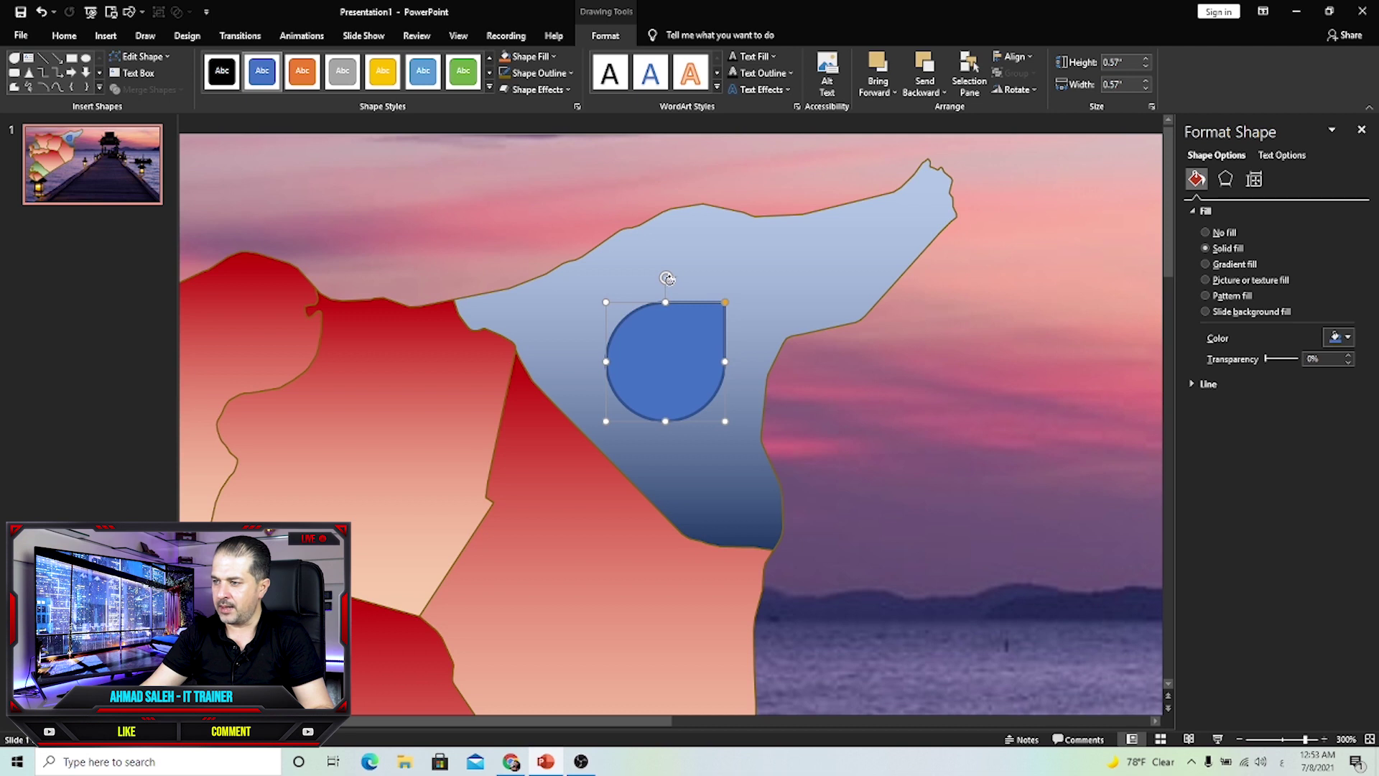
left_click_drag(667, 278, 716, 414)
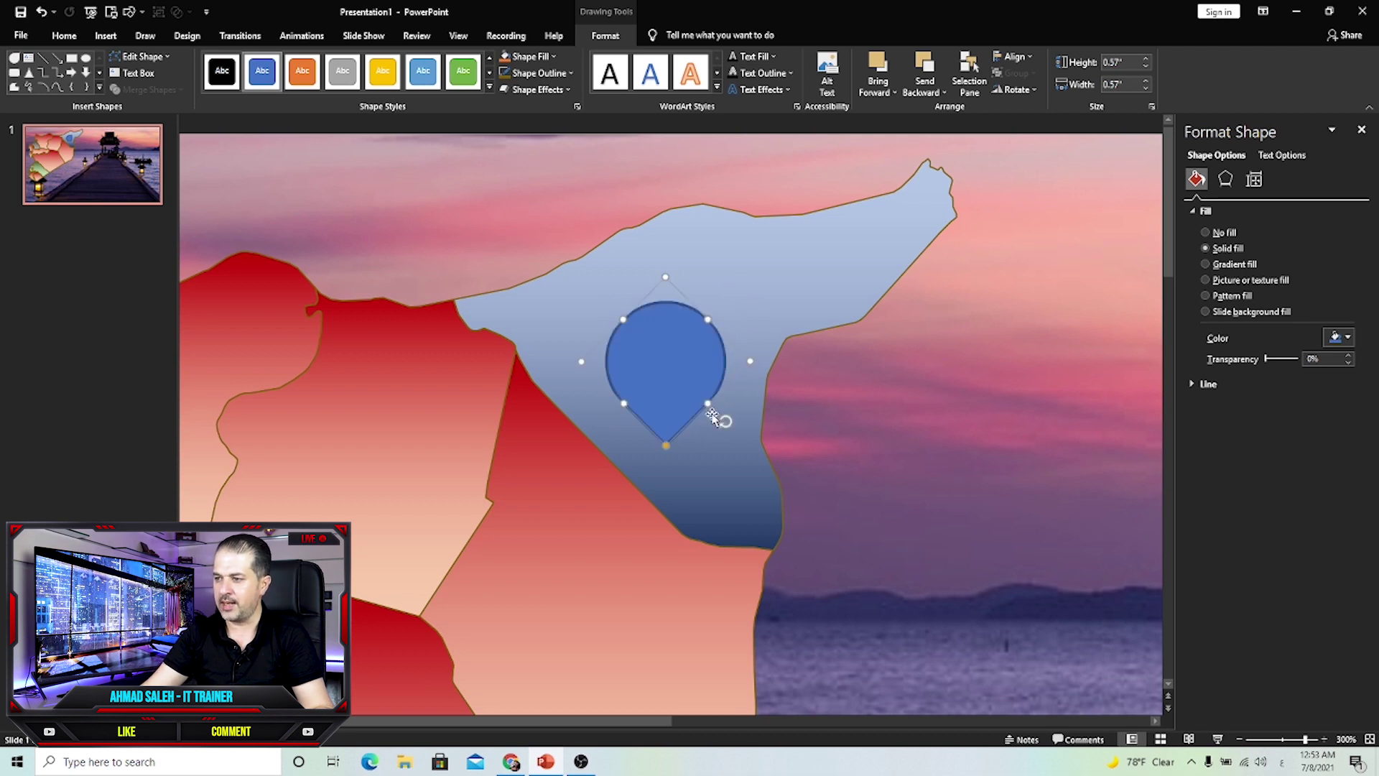
left_click(666, 447)
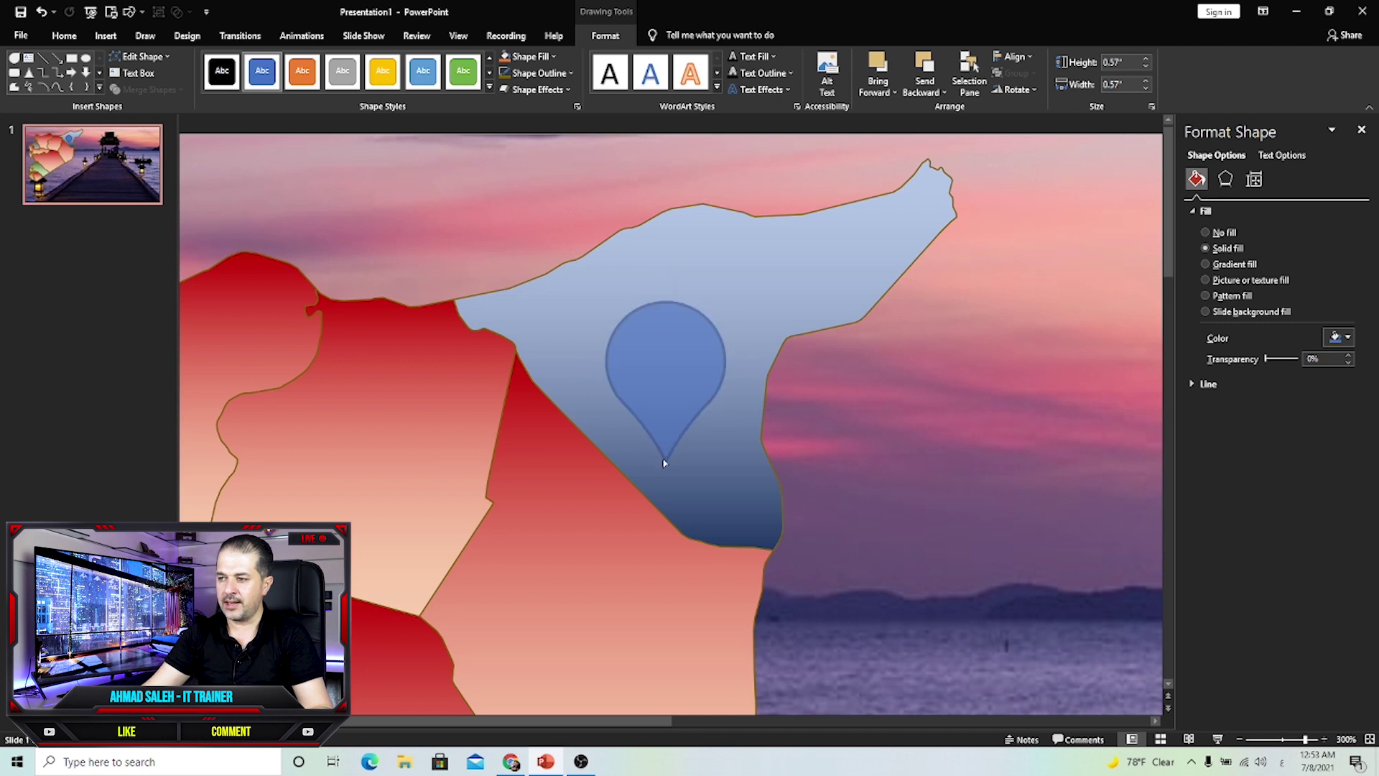
Step: Give the teardrop a black outline and yellow fill
left_click(662, 440)
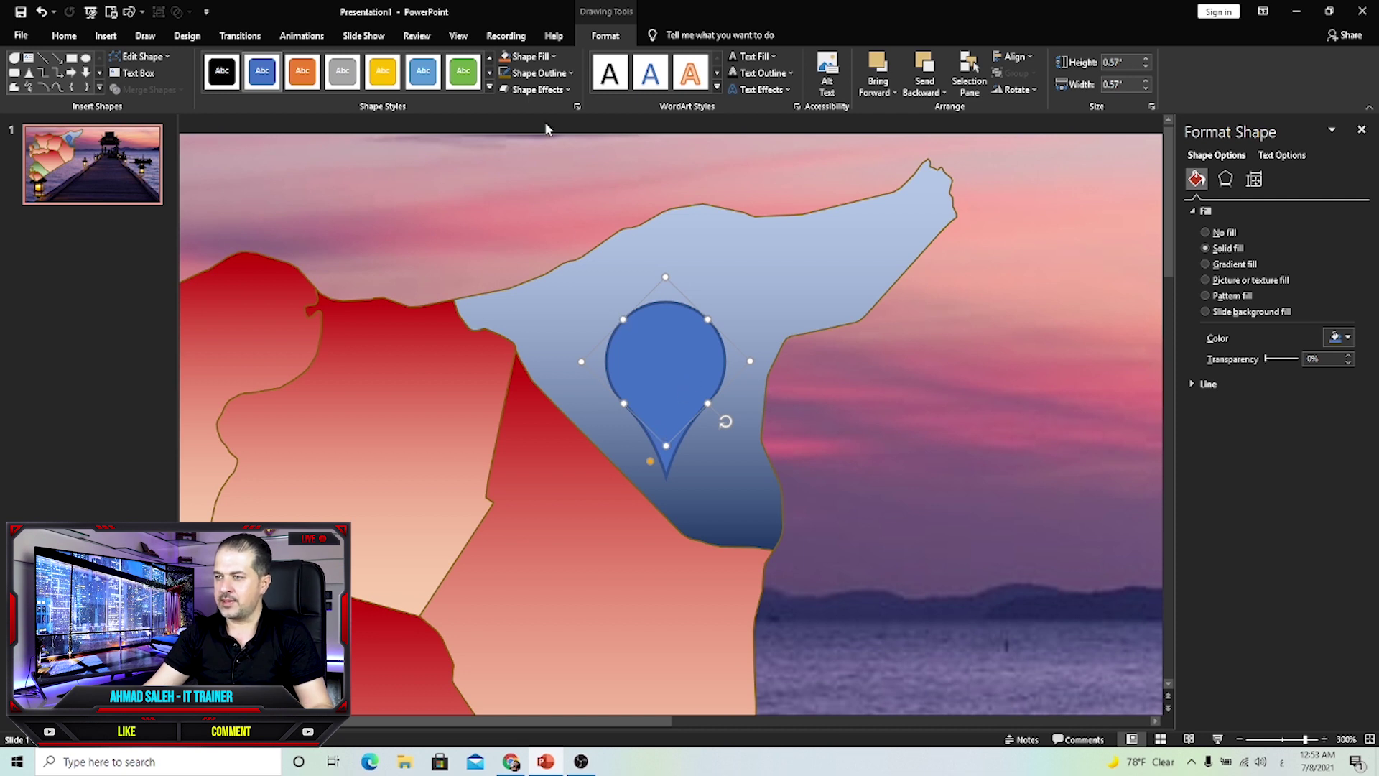
left_click(549, 73)
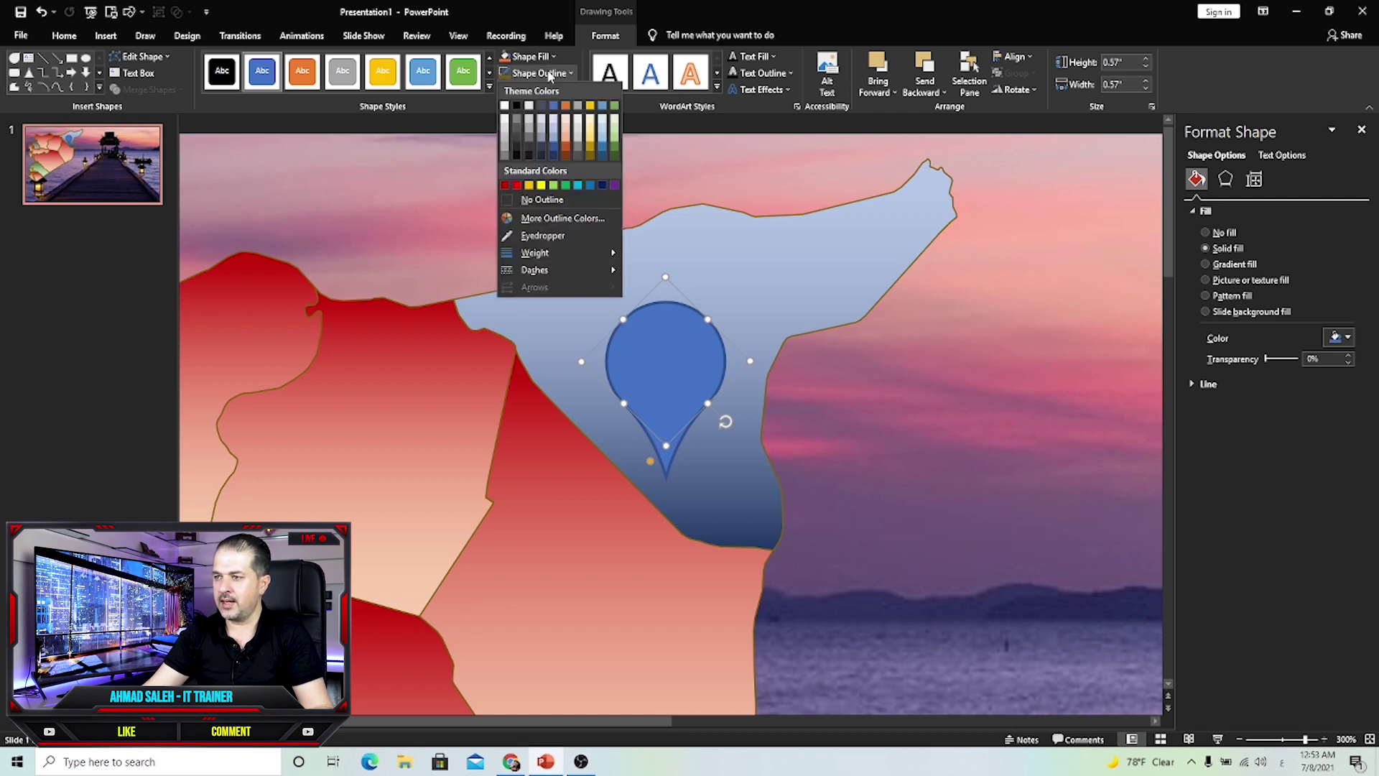
left_click(517, 106)
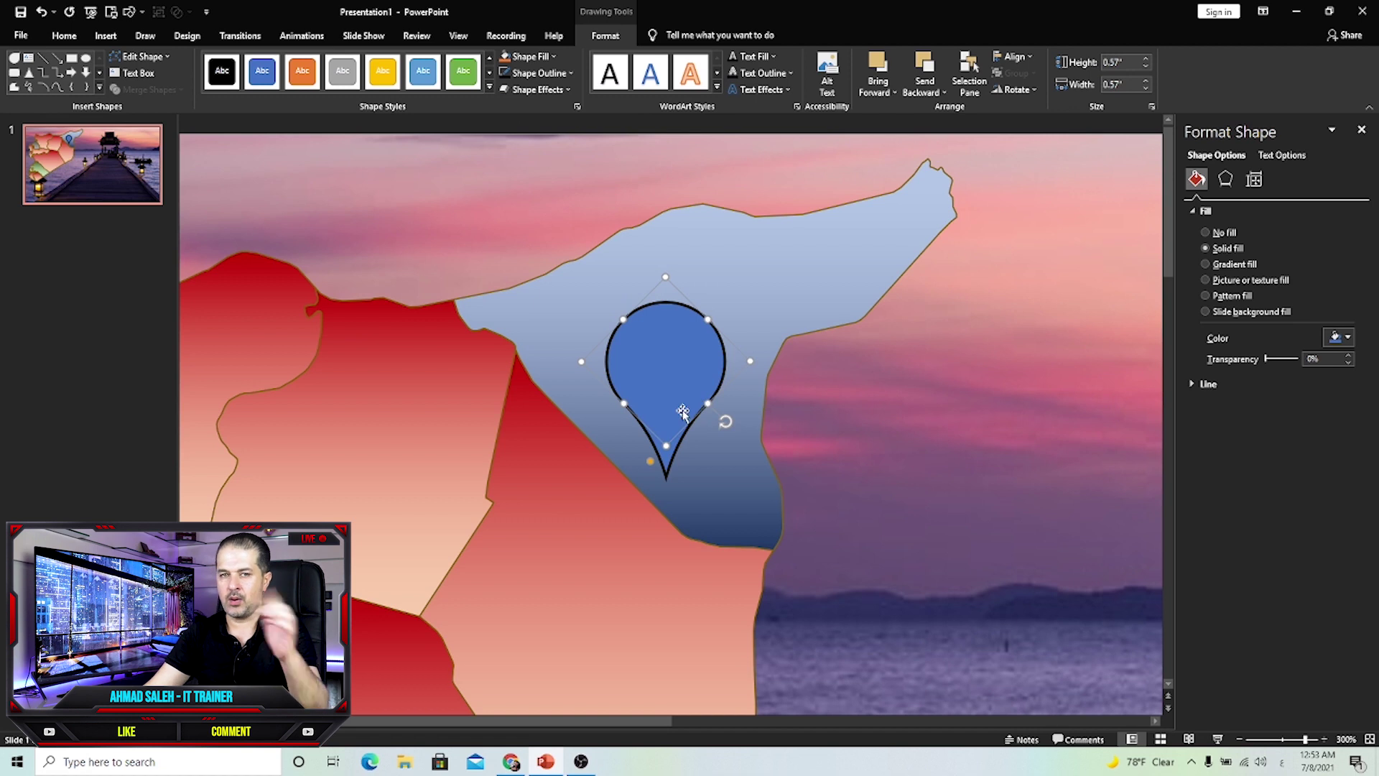
left_click(525, 64)
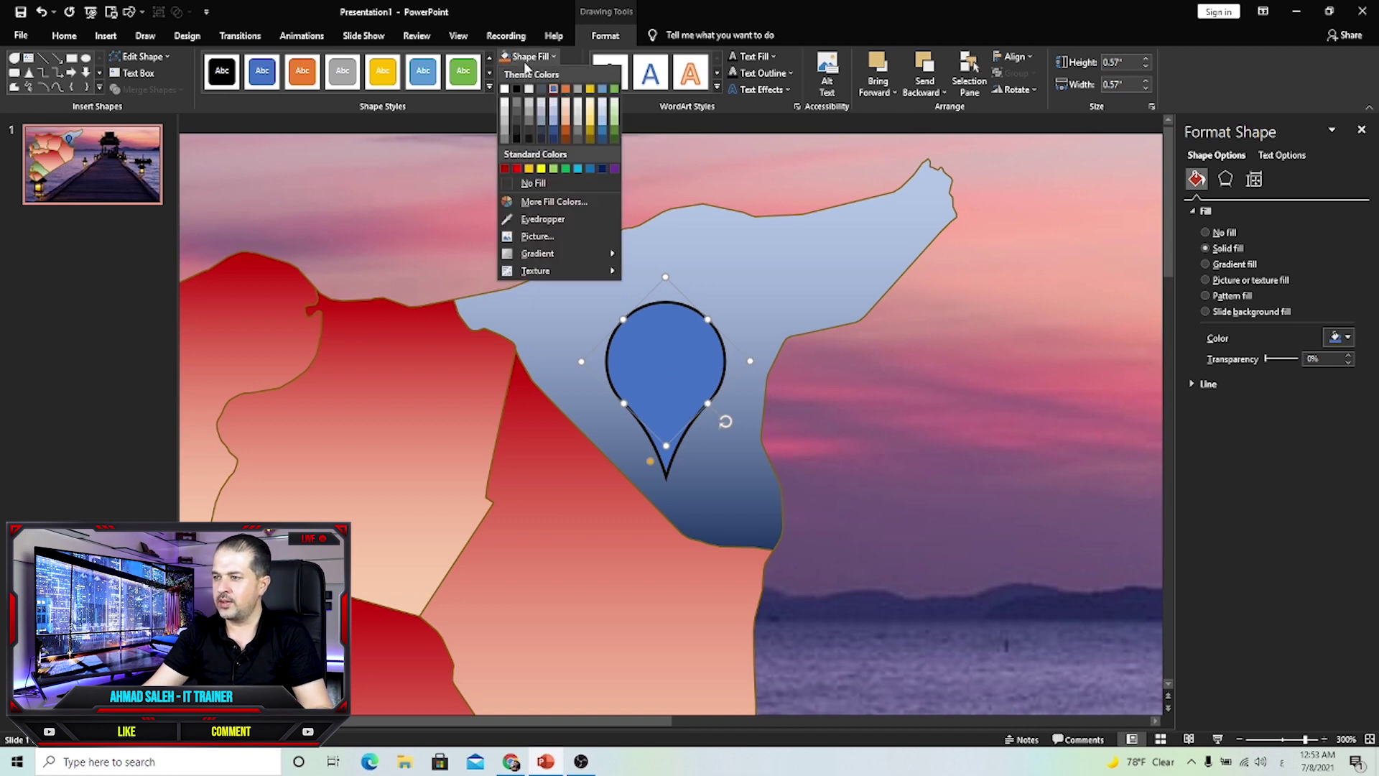
left_click(541, 168)
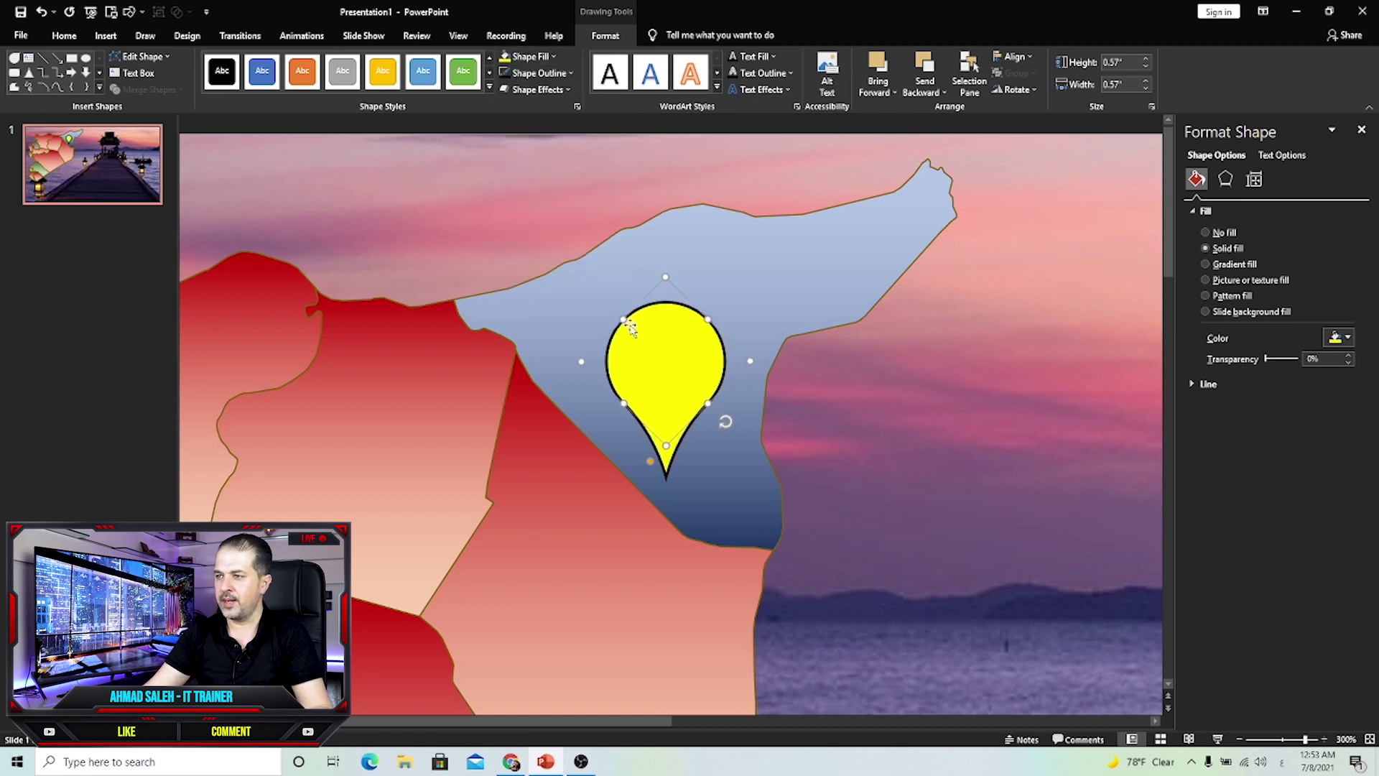
Step: Add a white-filled circle centred in the pin's head
left_click(113, 35)
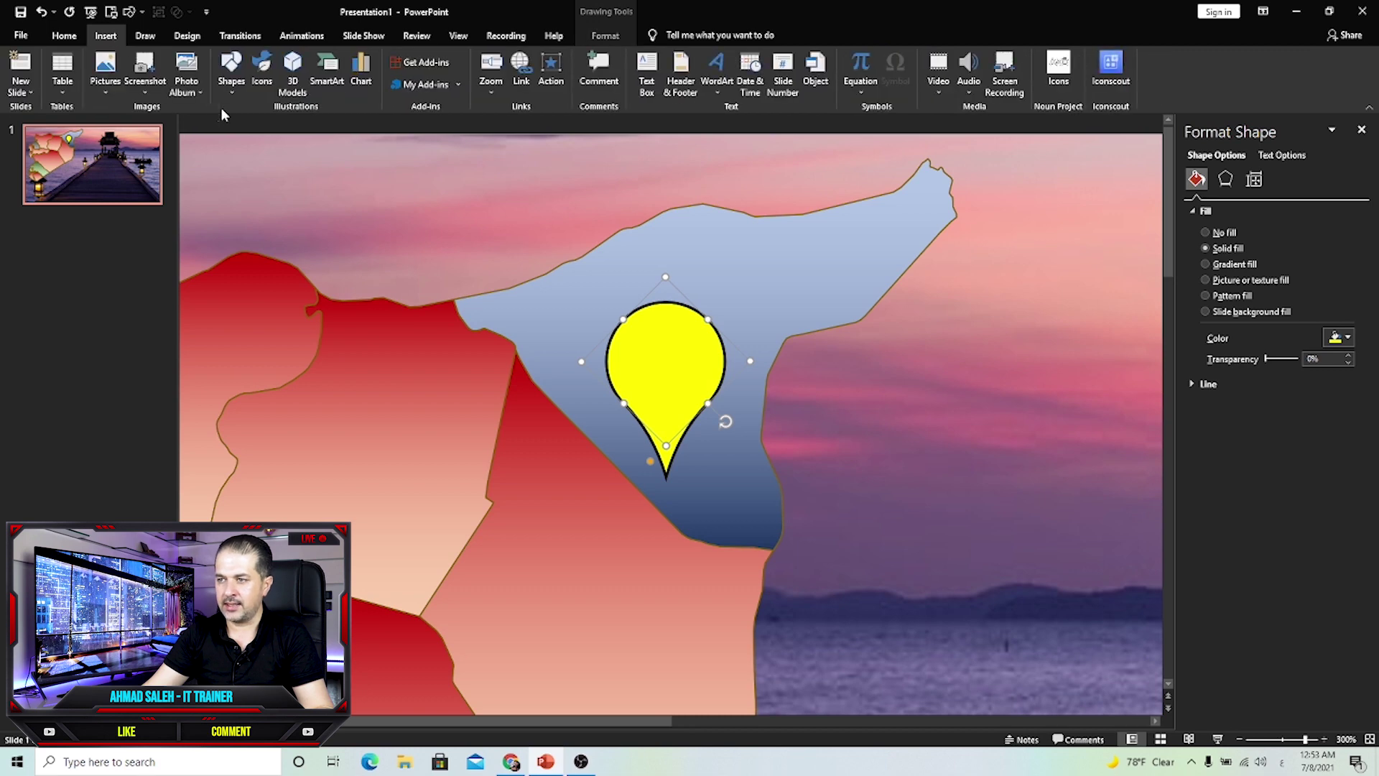
left_click(231, 72)
left_click(297, 125)
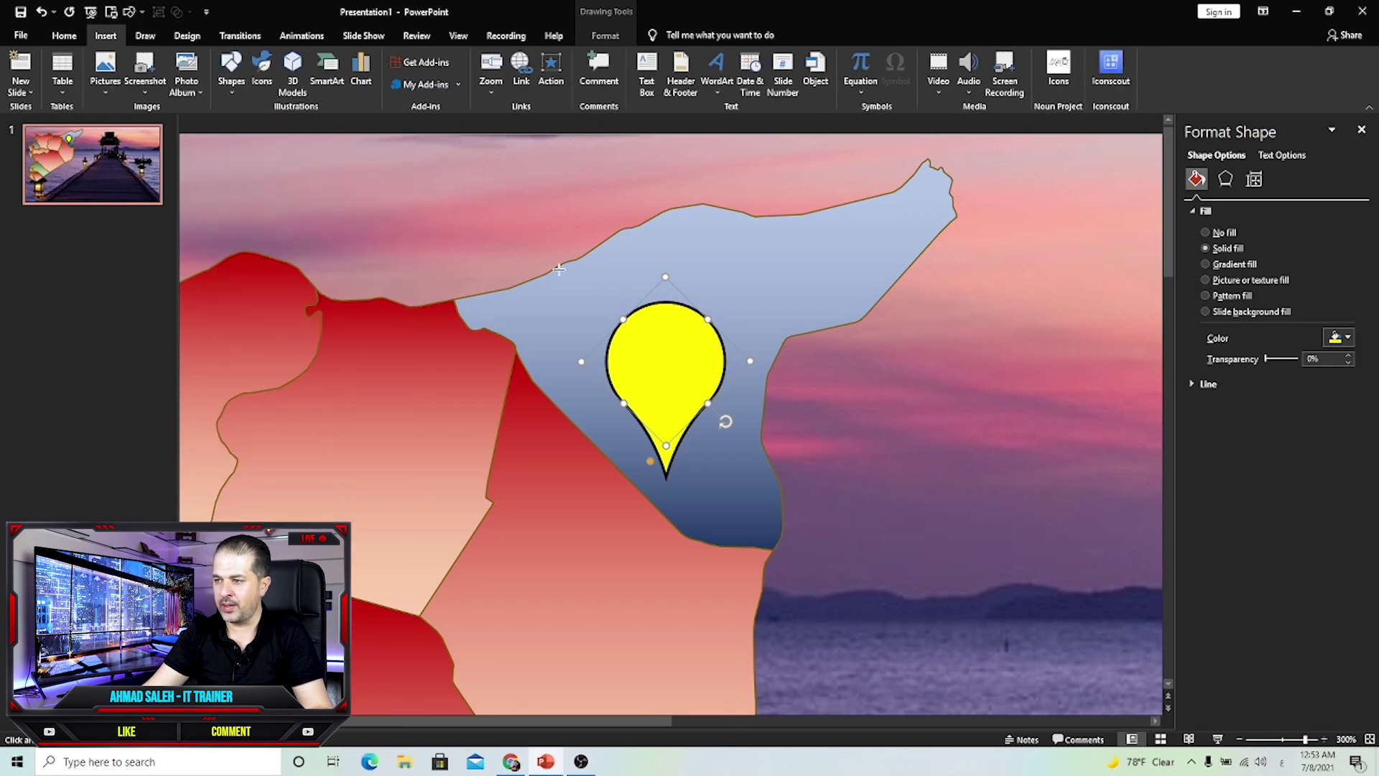
left_click_drag(647, 330, 715, 399)
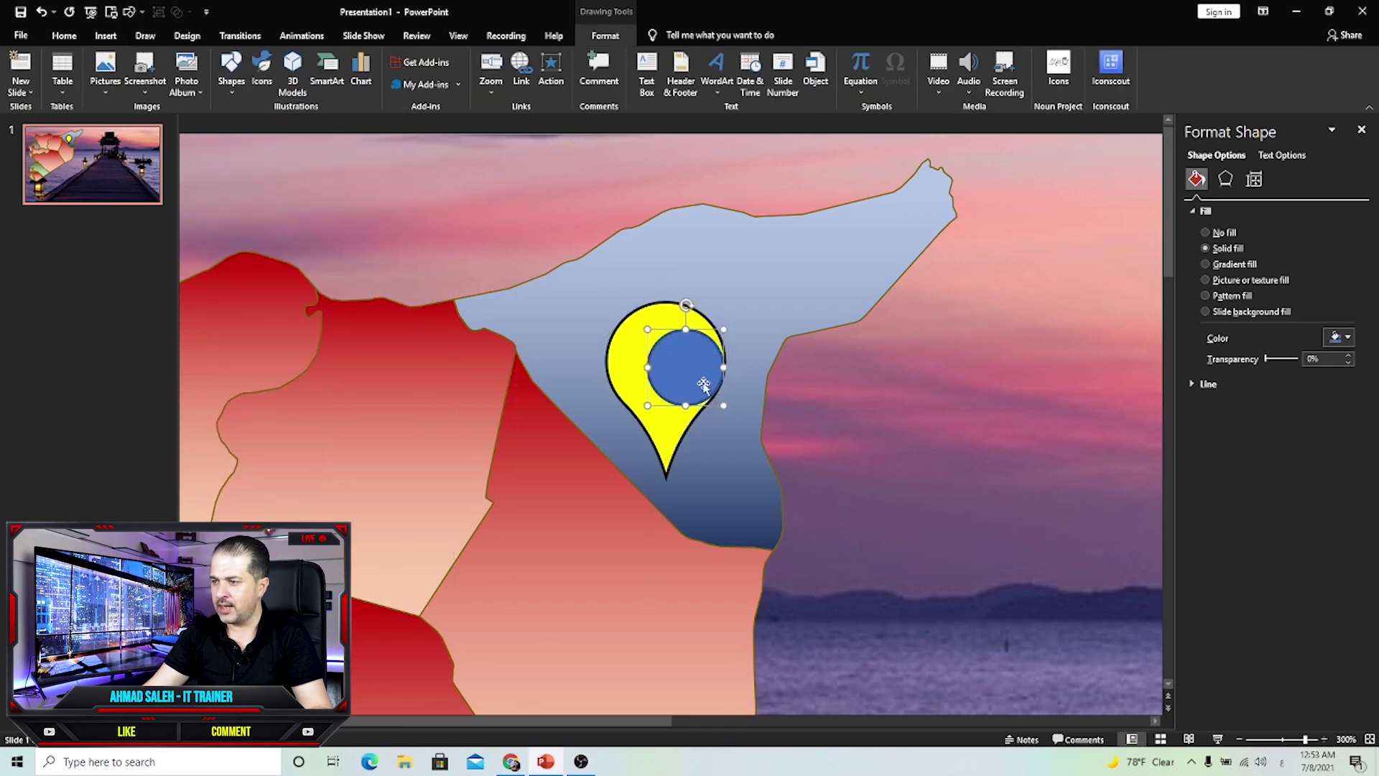
left_click_drag(675, 354, 648, 372)
left_click(537, 79)
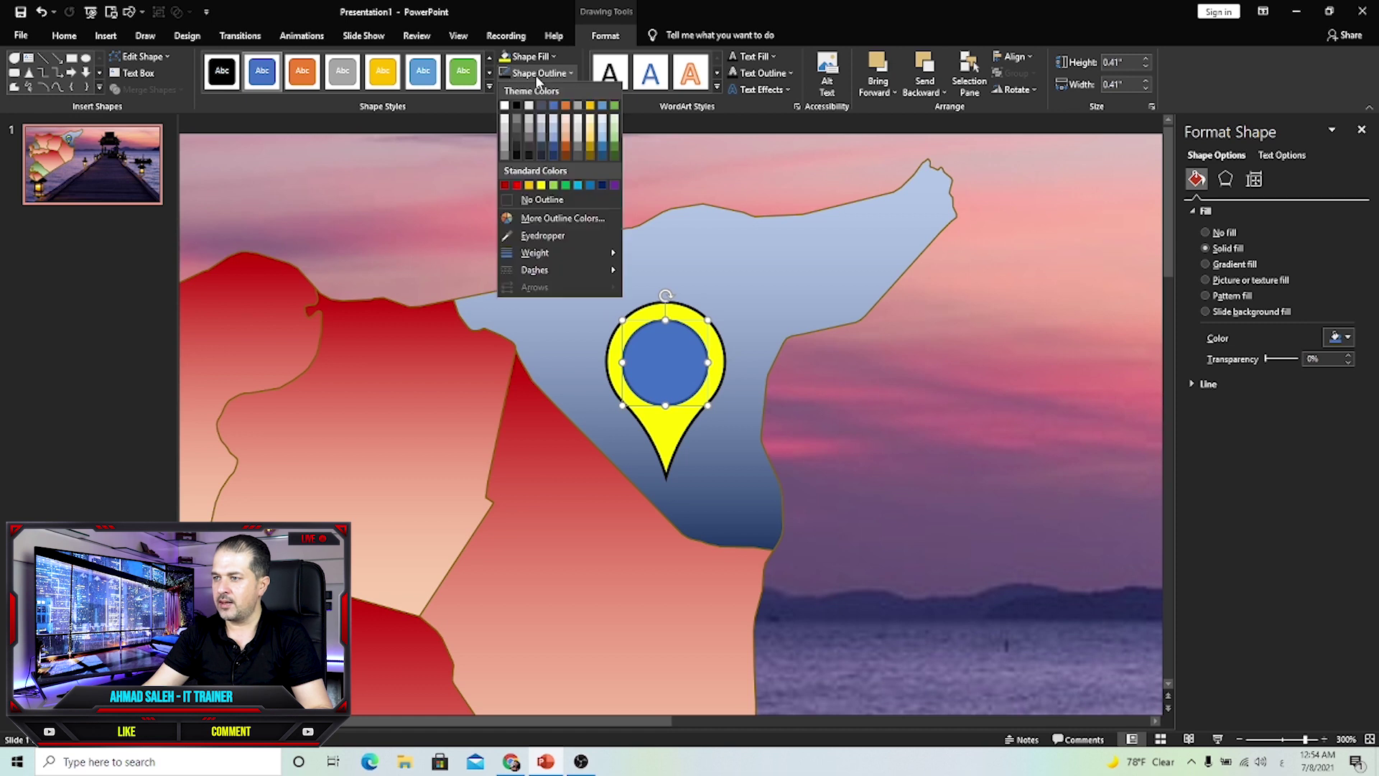
left_click(528, 73)
left_click(523, 58)
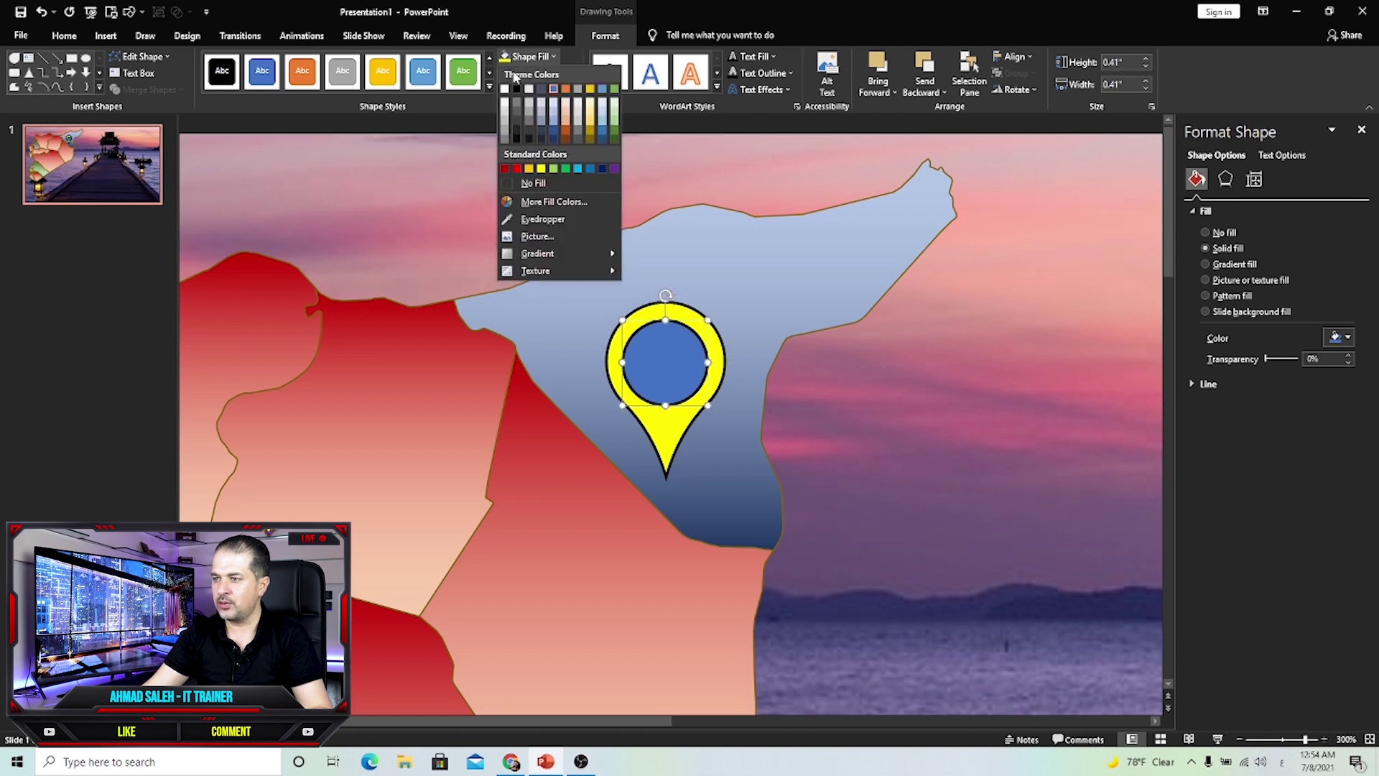
left_click(508, 91)
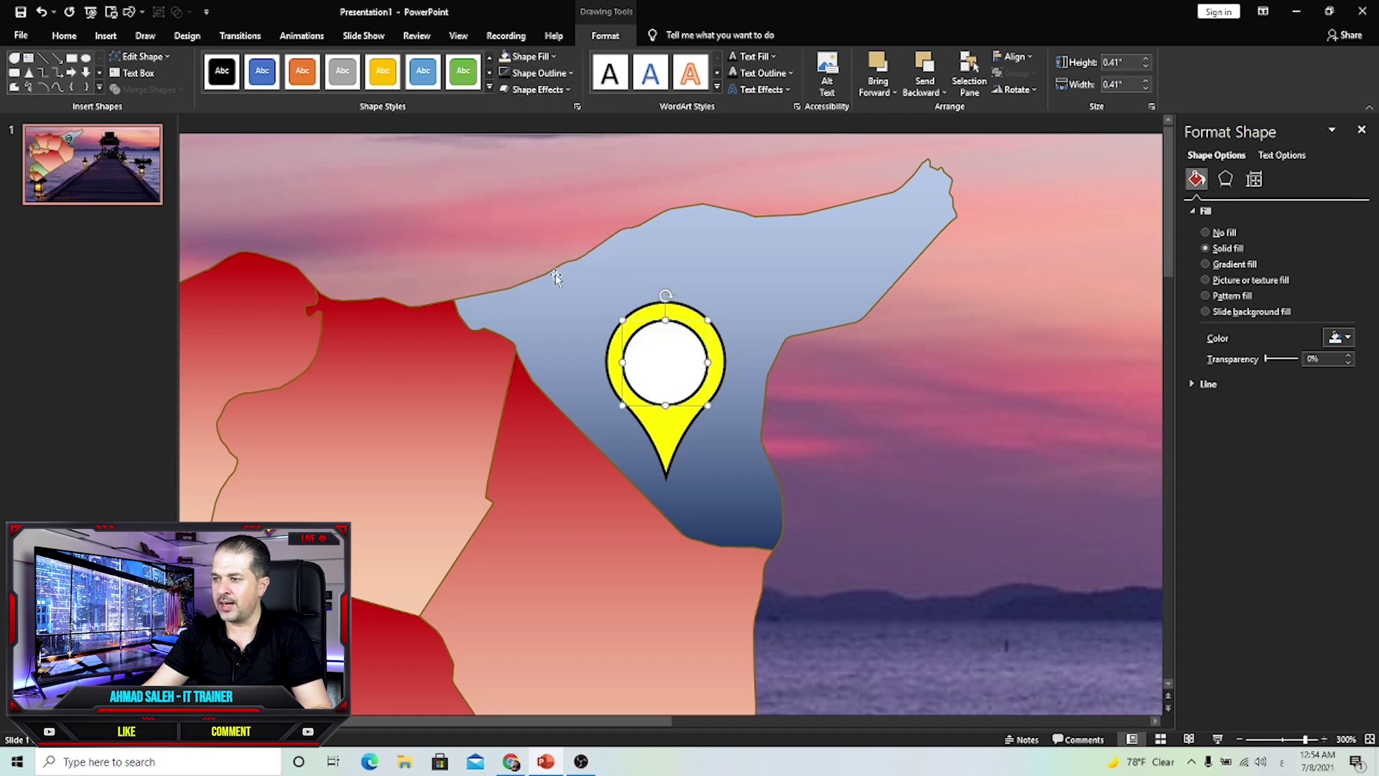
Step: Group the yellow teardrop and white circle into one pin
left_click(675, 425, "shift")
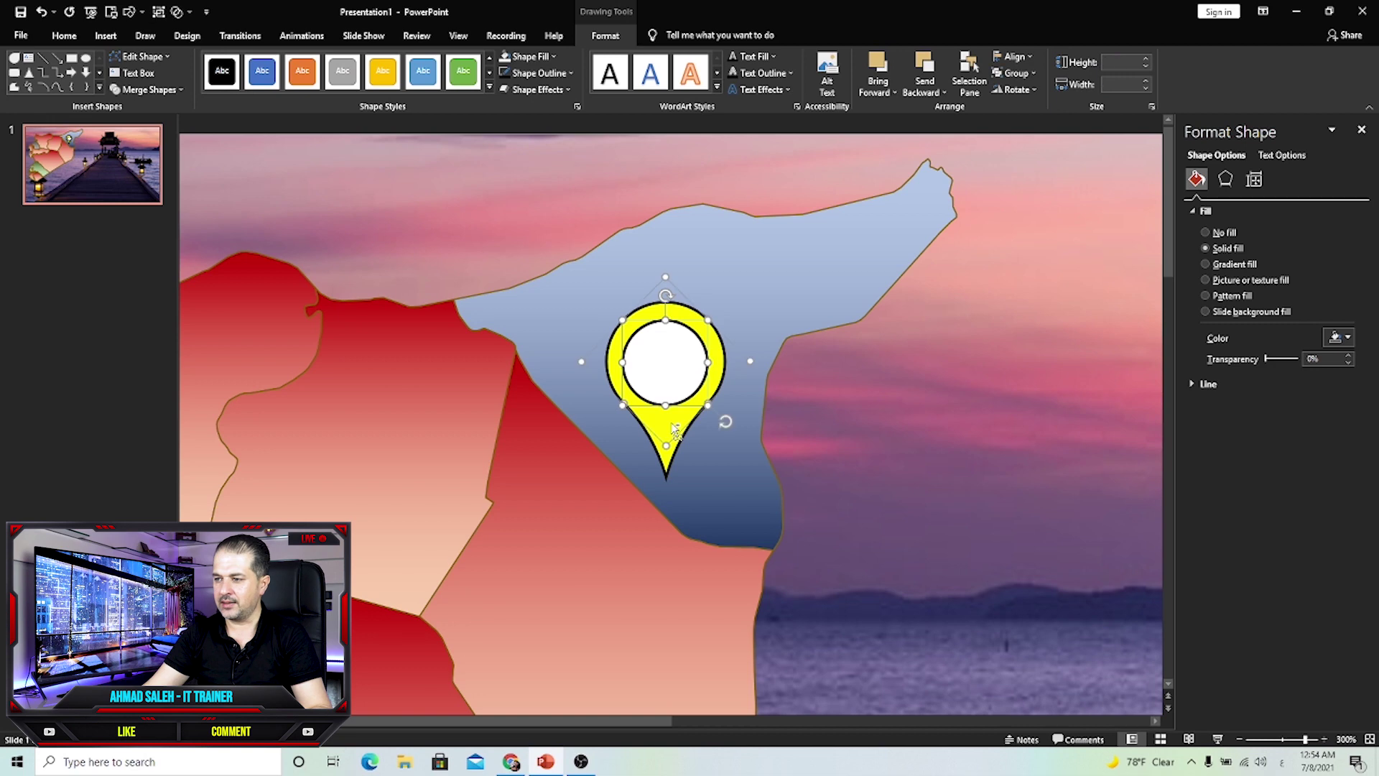
left_click(675, 366)
scroll(679, 405, "down", 3)
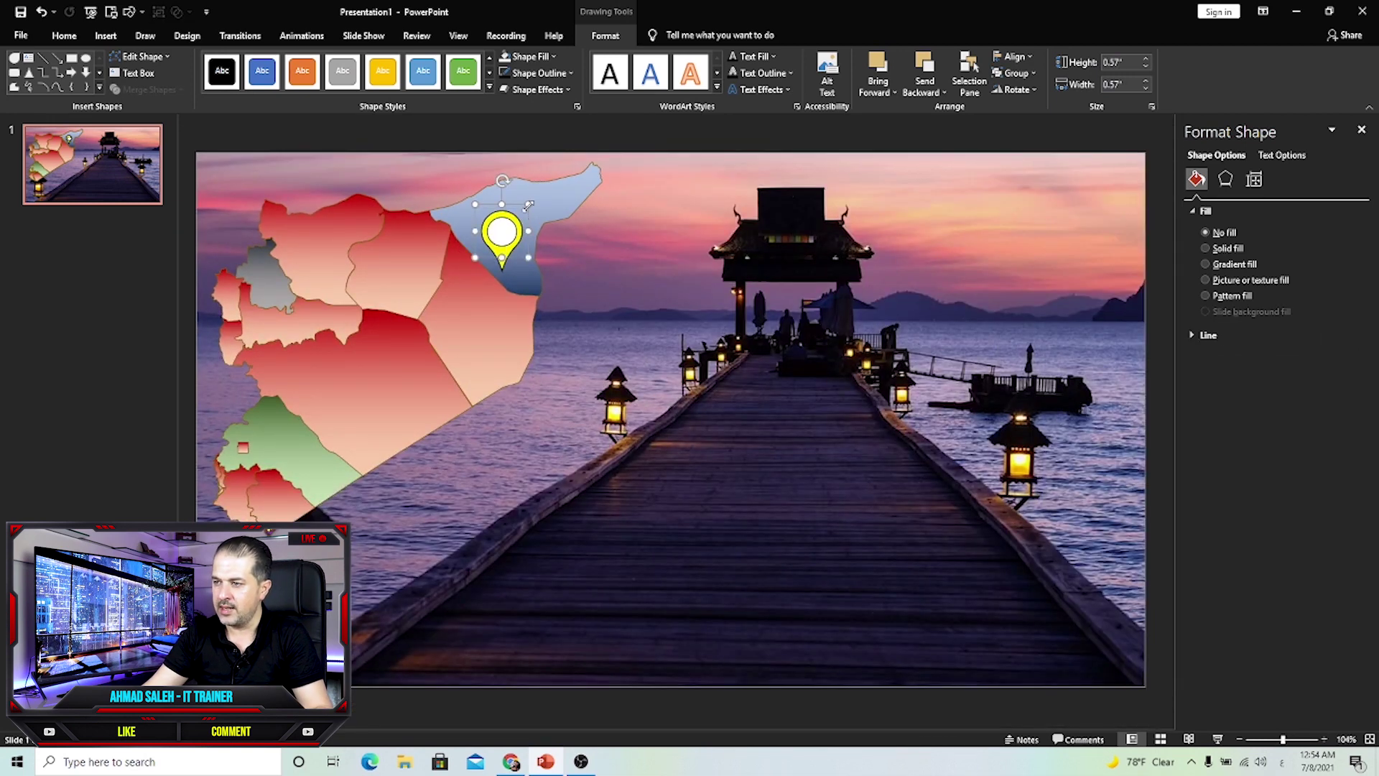
Step: Shrink the yellow pin and move it onto the small grey western region
left_click_drag(528, 205, 263, 268)
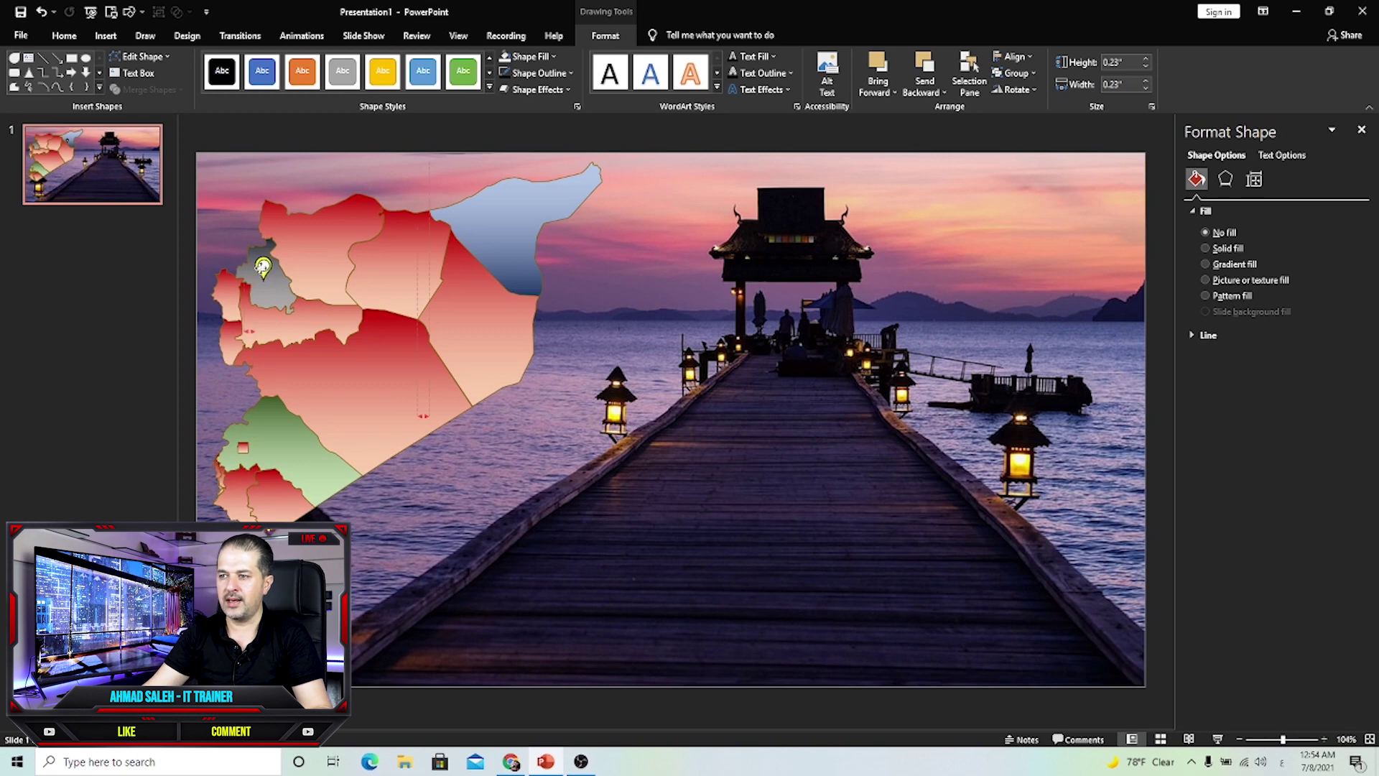
left_click(605, 359)
left_click(618, 304)
left_click(617, 304)
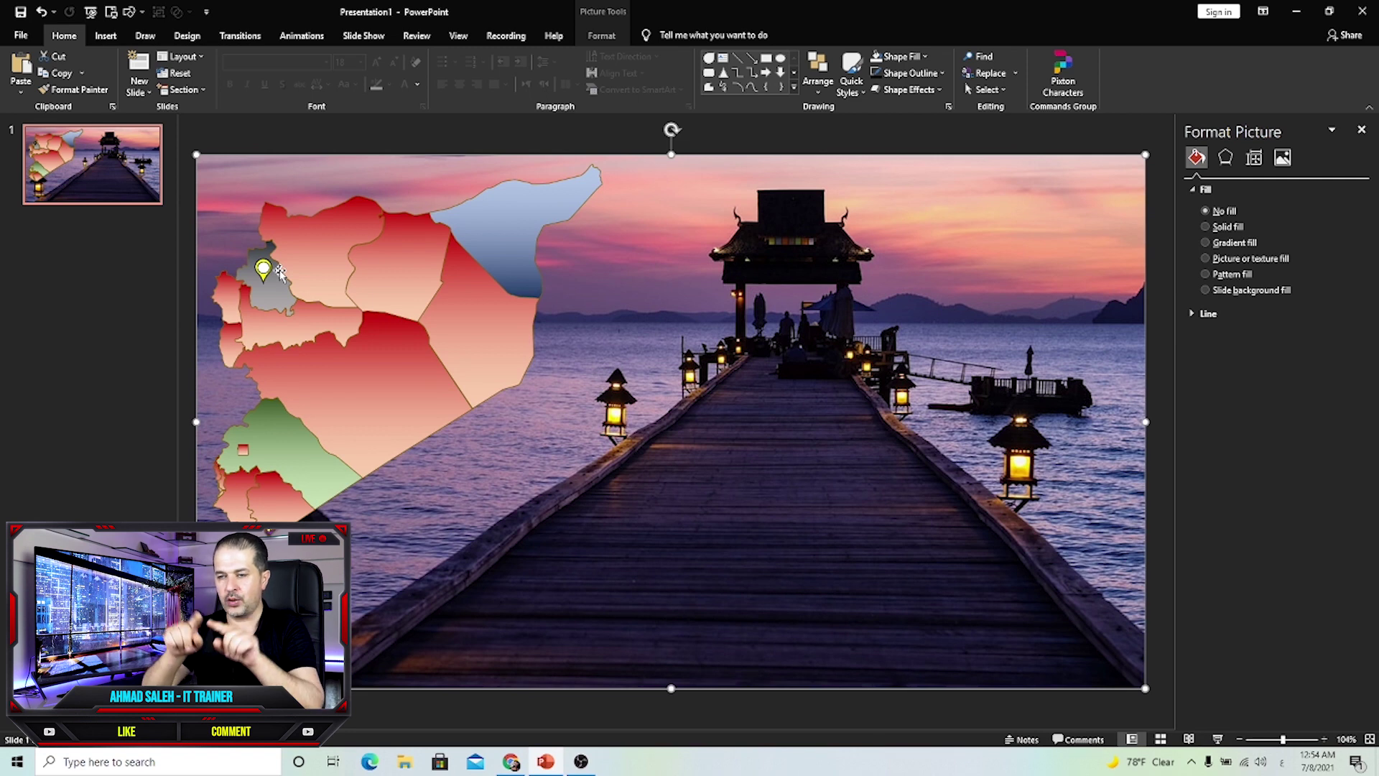
left_click(85, 172)
Step: Duplicate slide 1 as slide 2 and enlarge the map pin on it
right_click(84, 173)
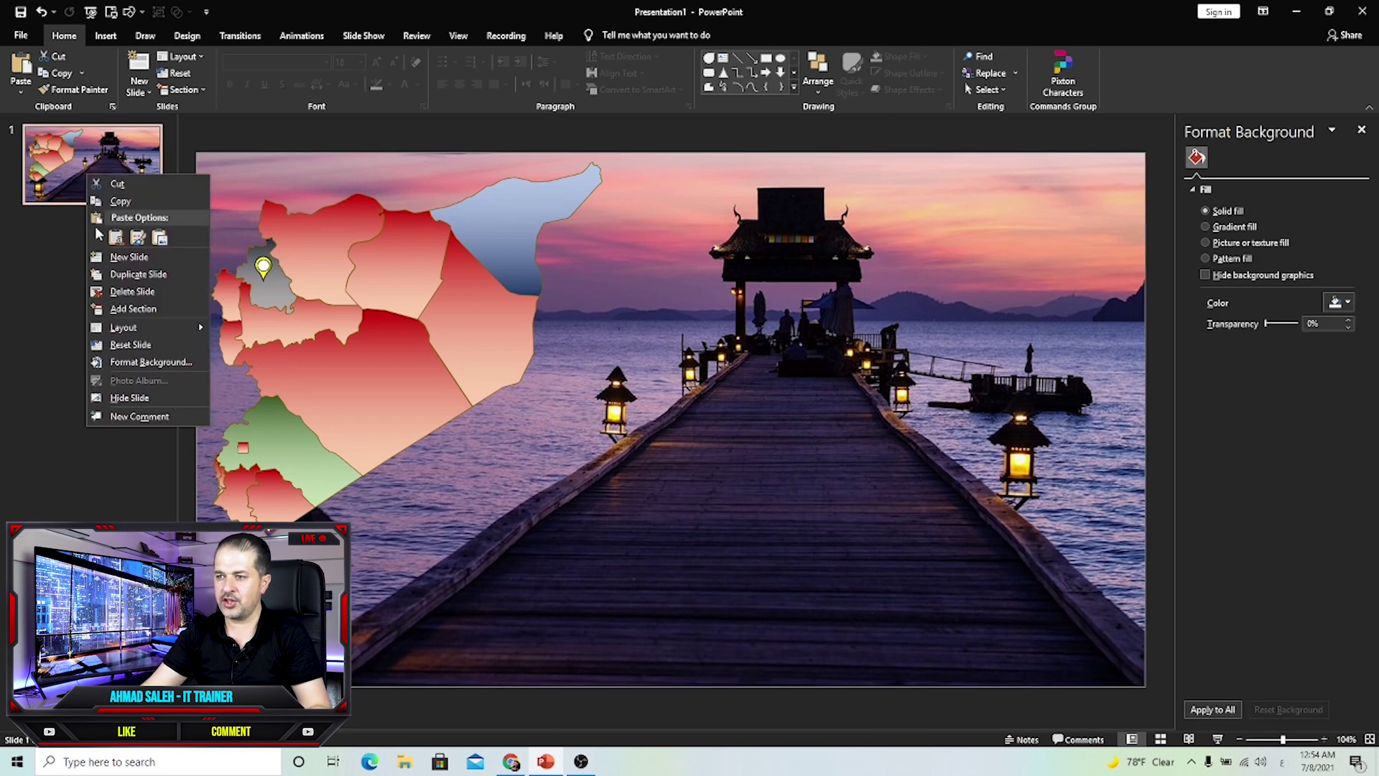
left_click(122, 276)
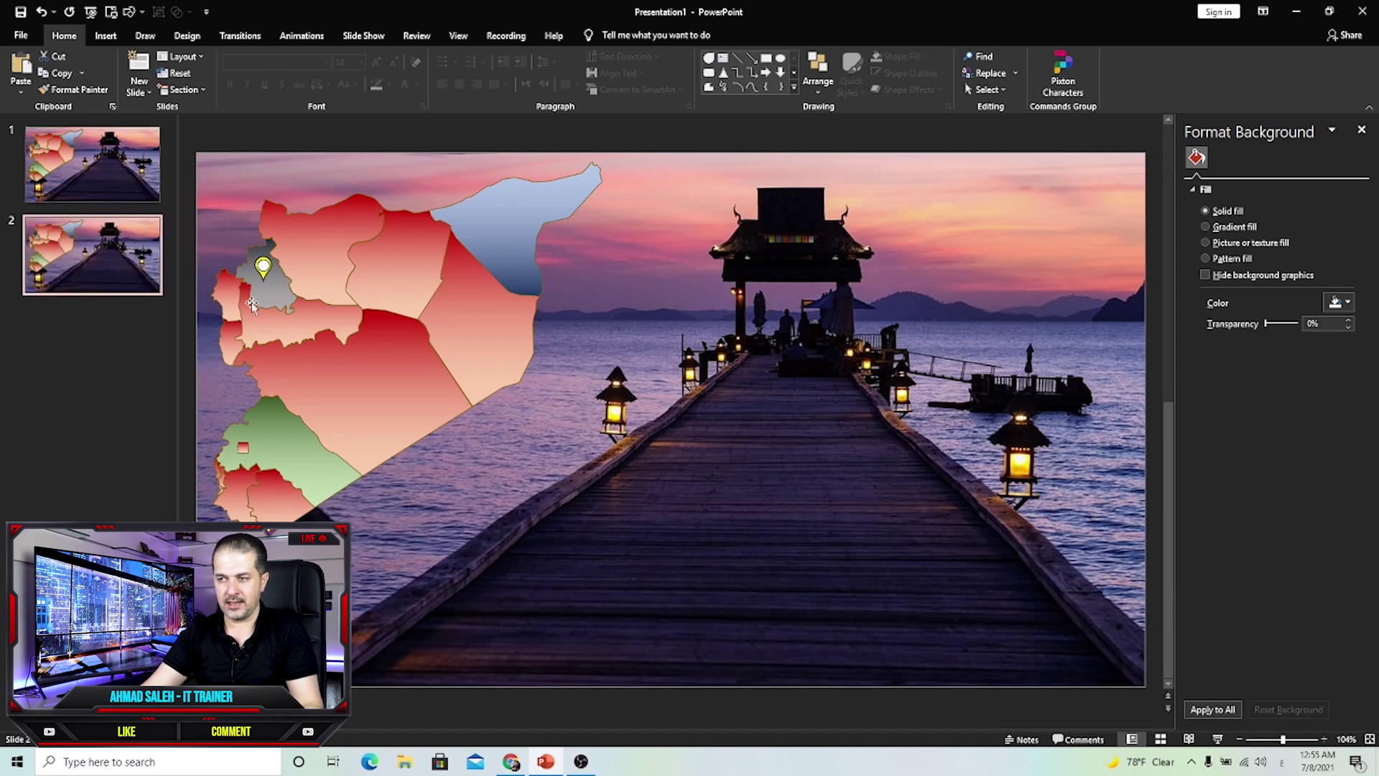
left_click(263, 271)
scroll(327, 327, "up", 10, "ctrl")
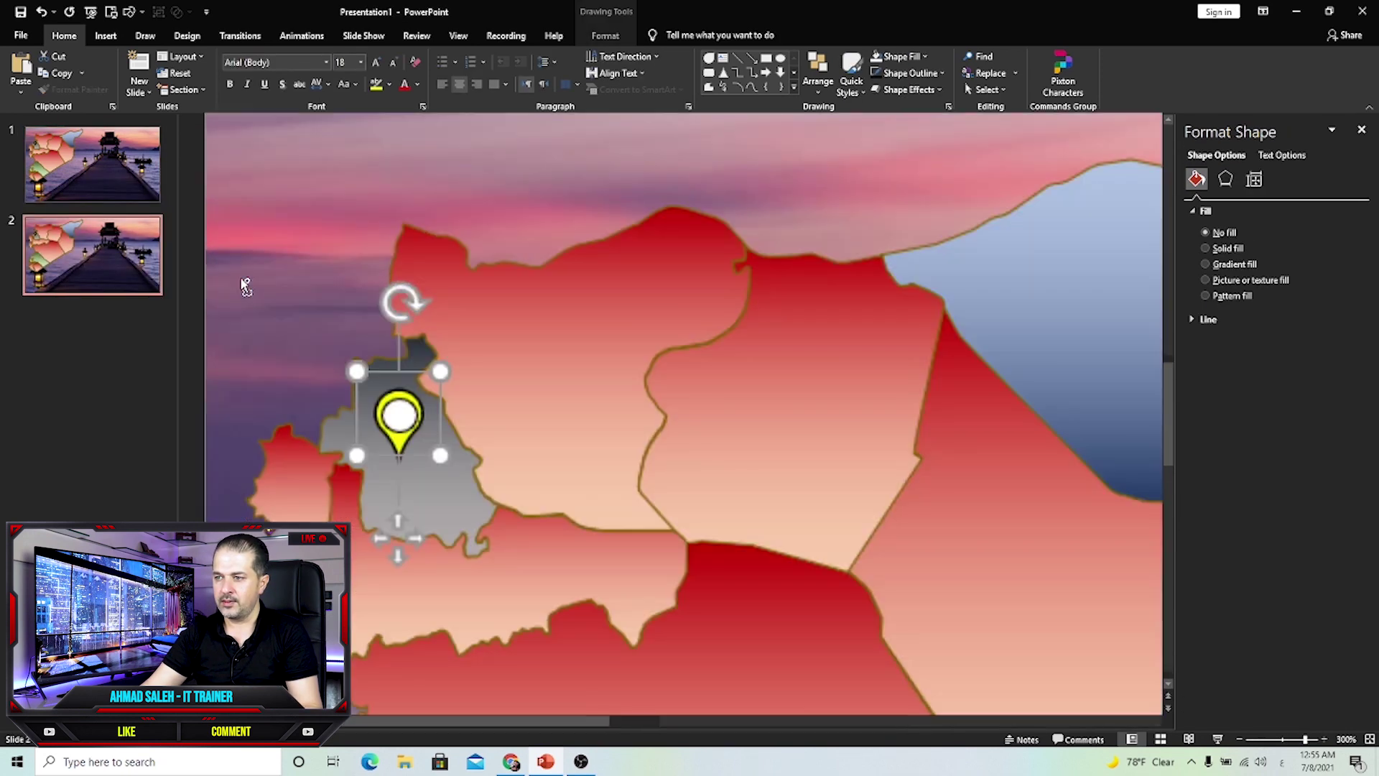
left_click(423, 438)
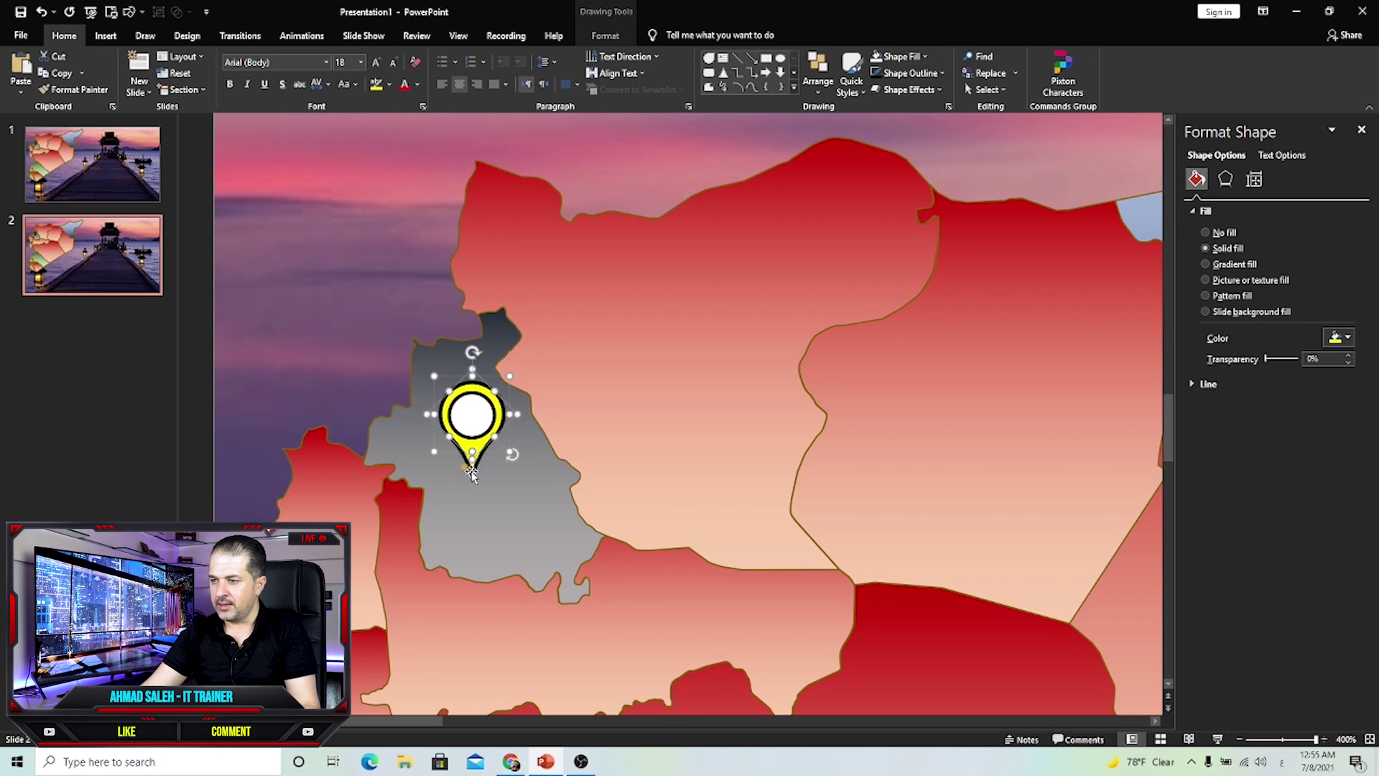
left_click(459, 402)
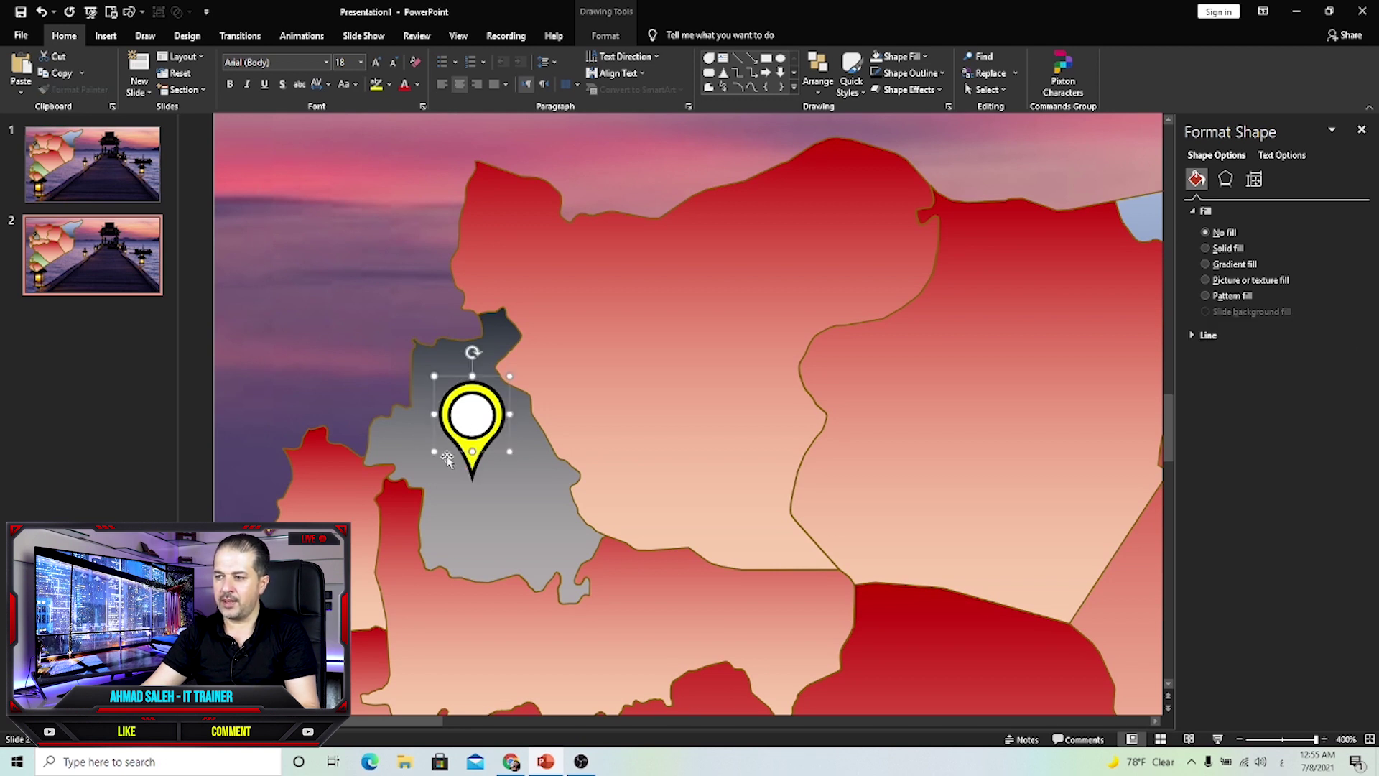
left_click_drag(436, 454, 464, 489)
Step: Fill slide 2's pin teardrop light blue and its inner circle yellow
left_click(464, 491)
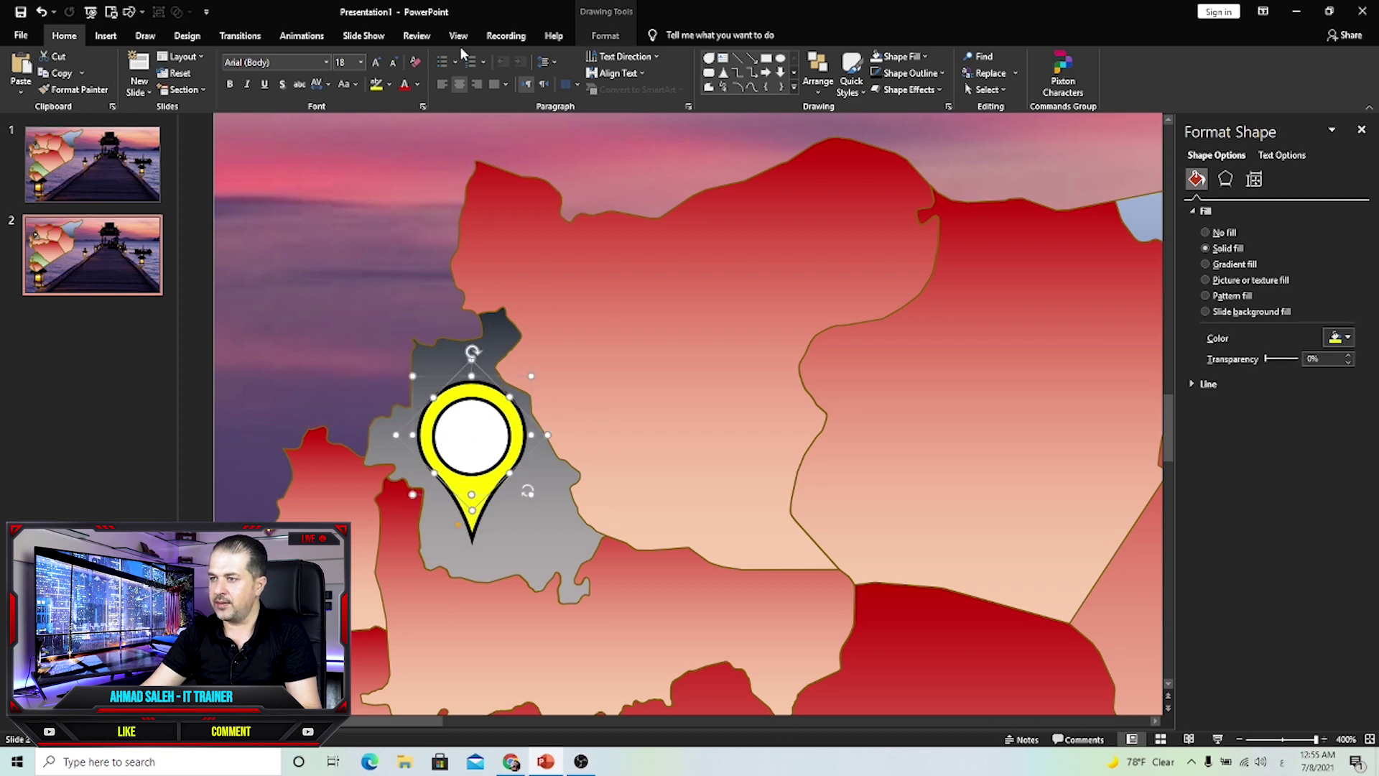
left_click(602, 36)
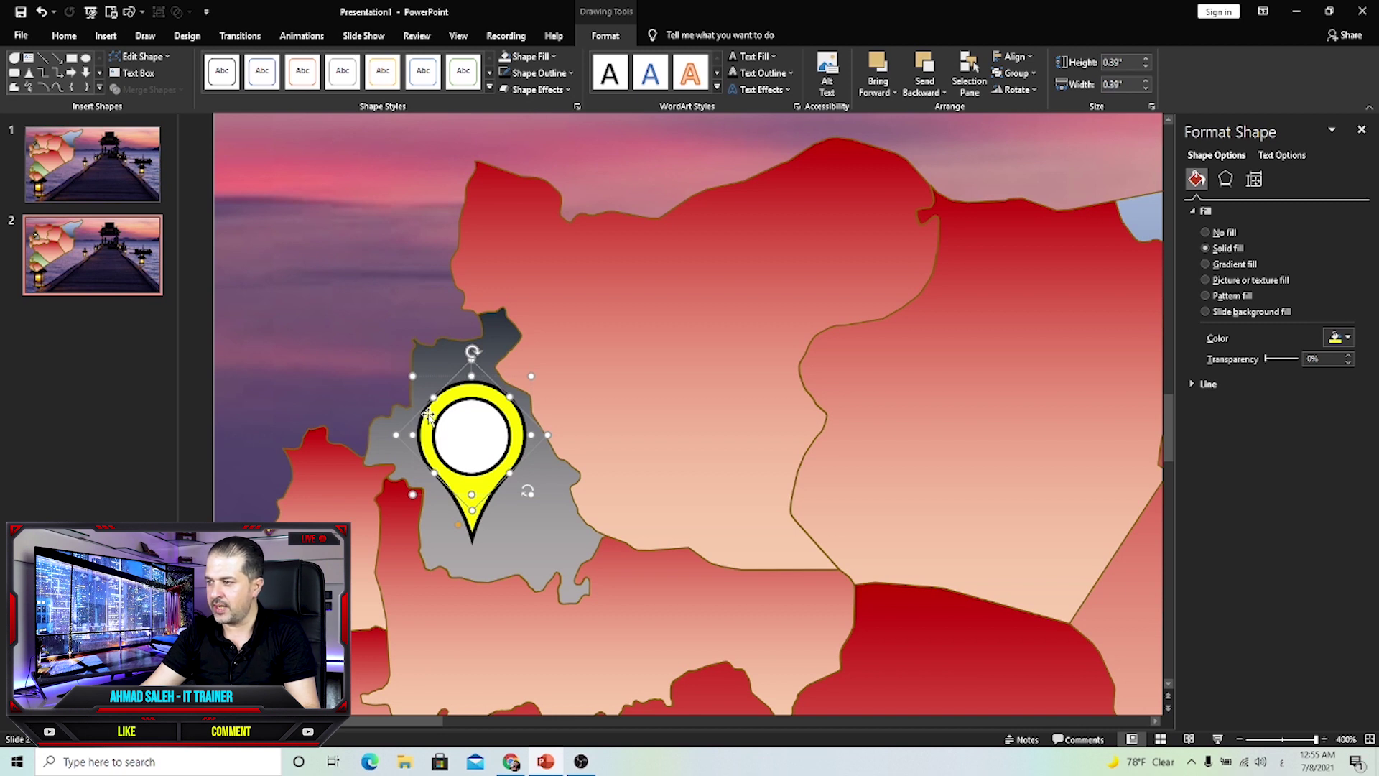
left_click(1340, 338)
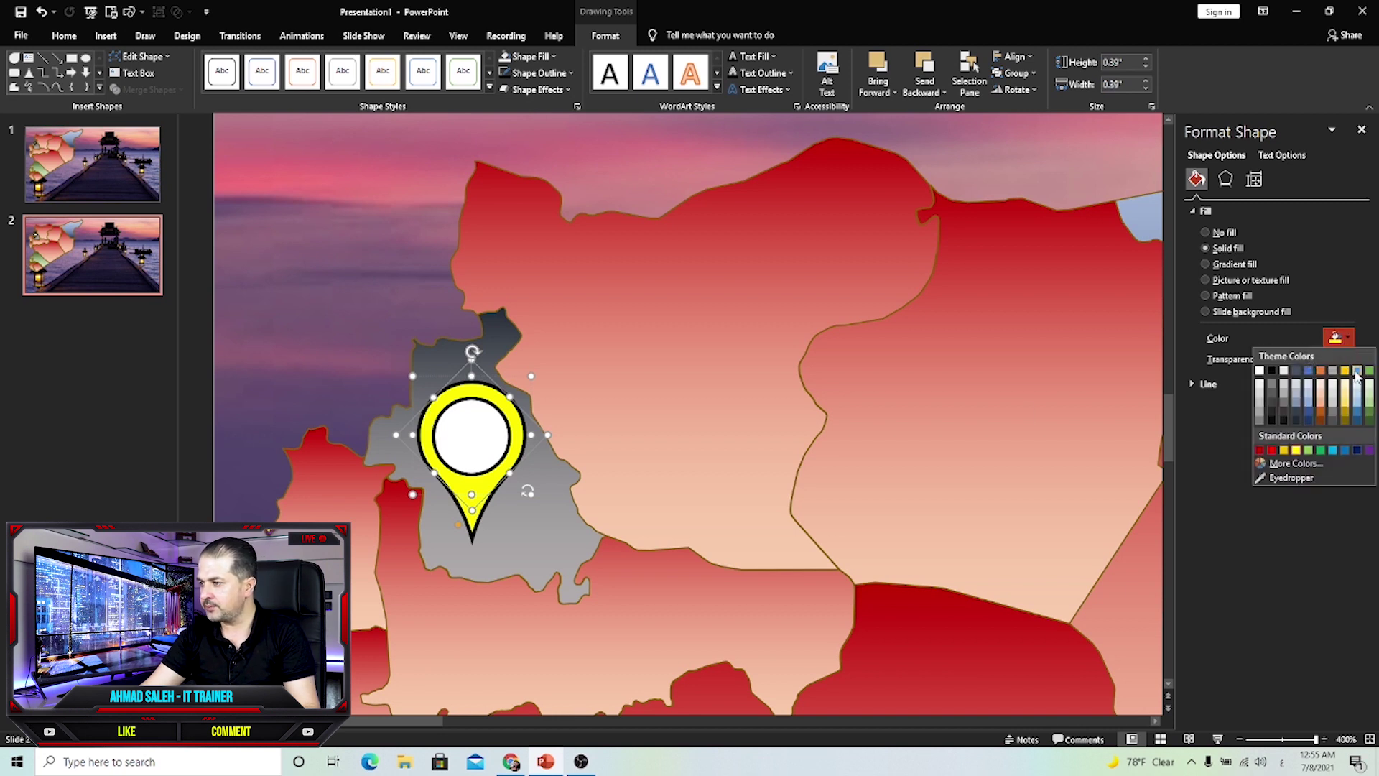
left_click(1333, 451)
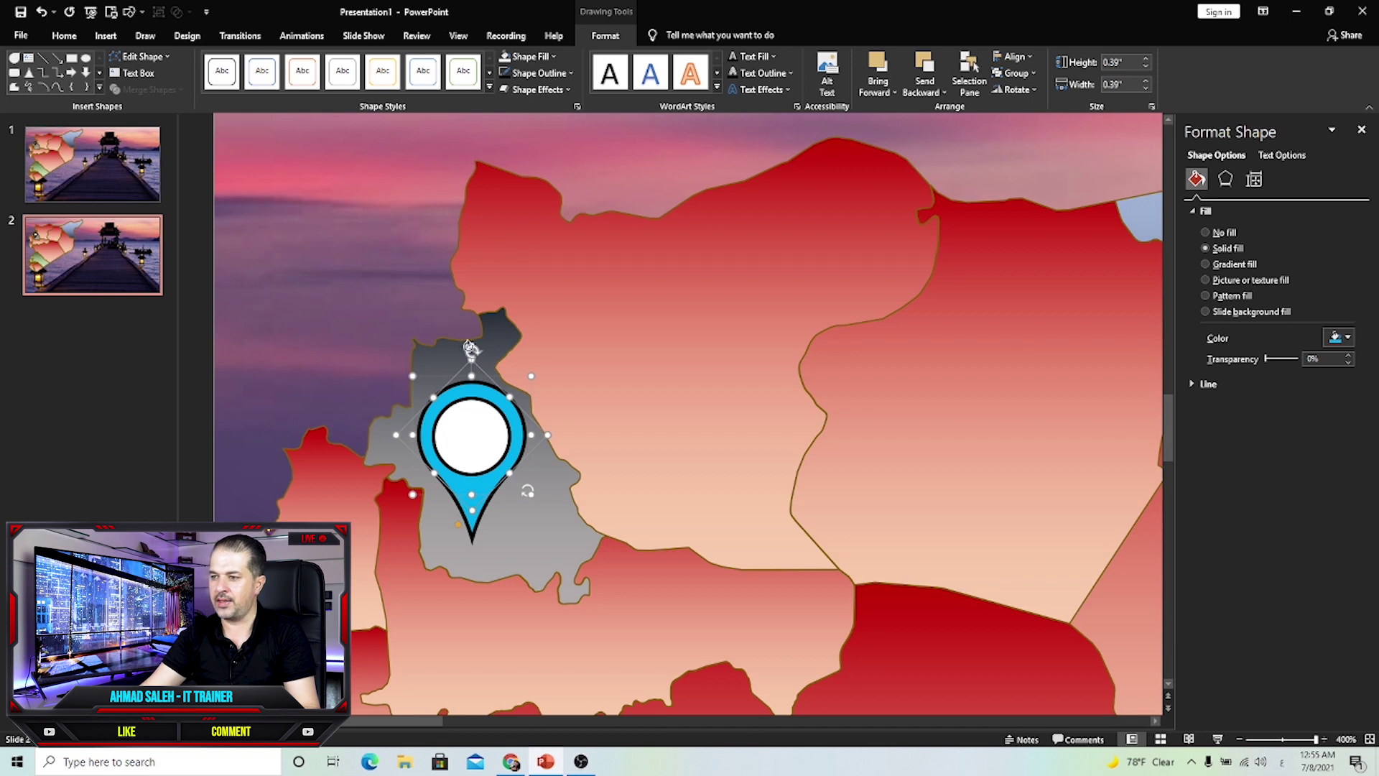
left_click(495, 447)
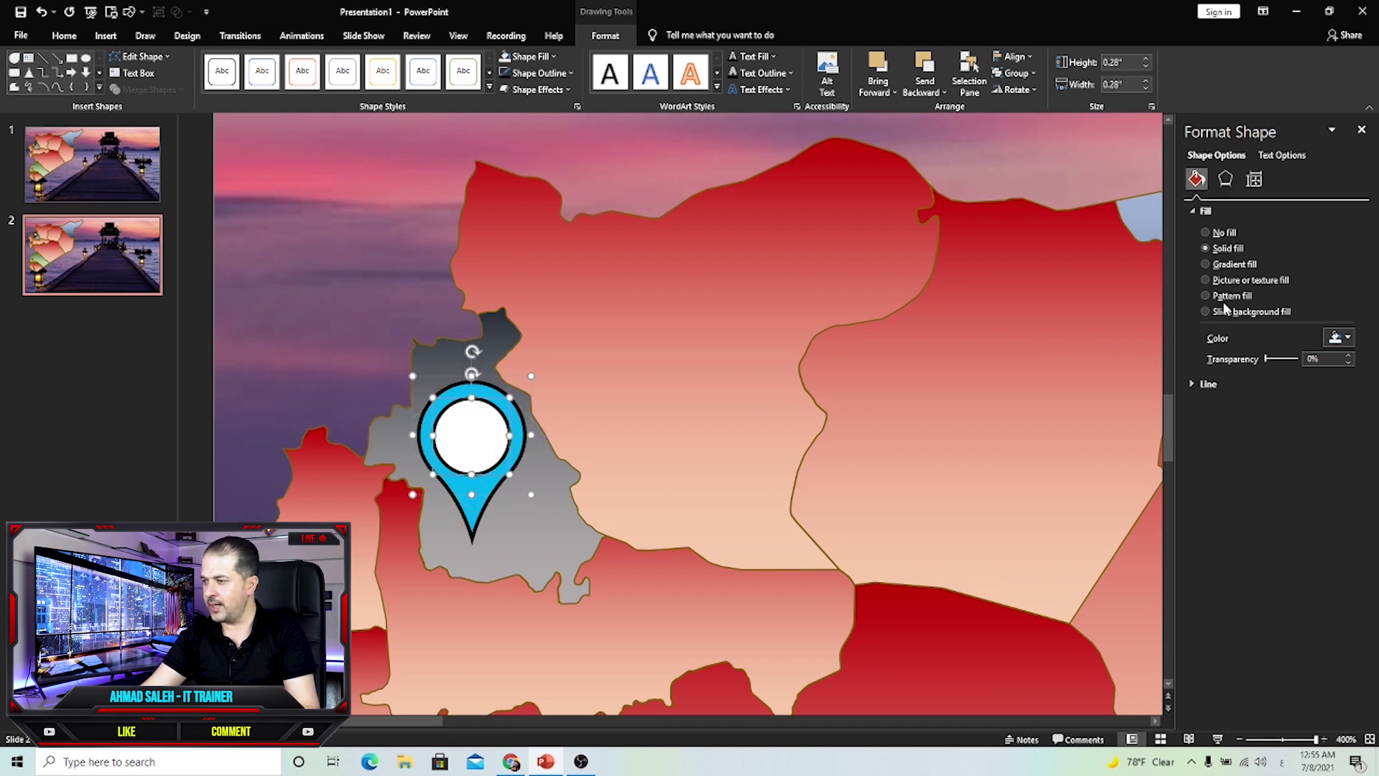
left_click(1337, 338)
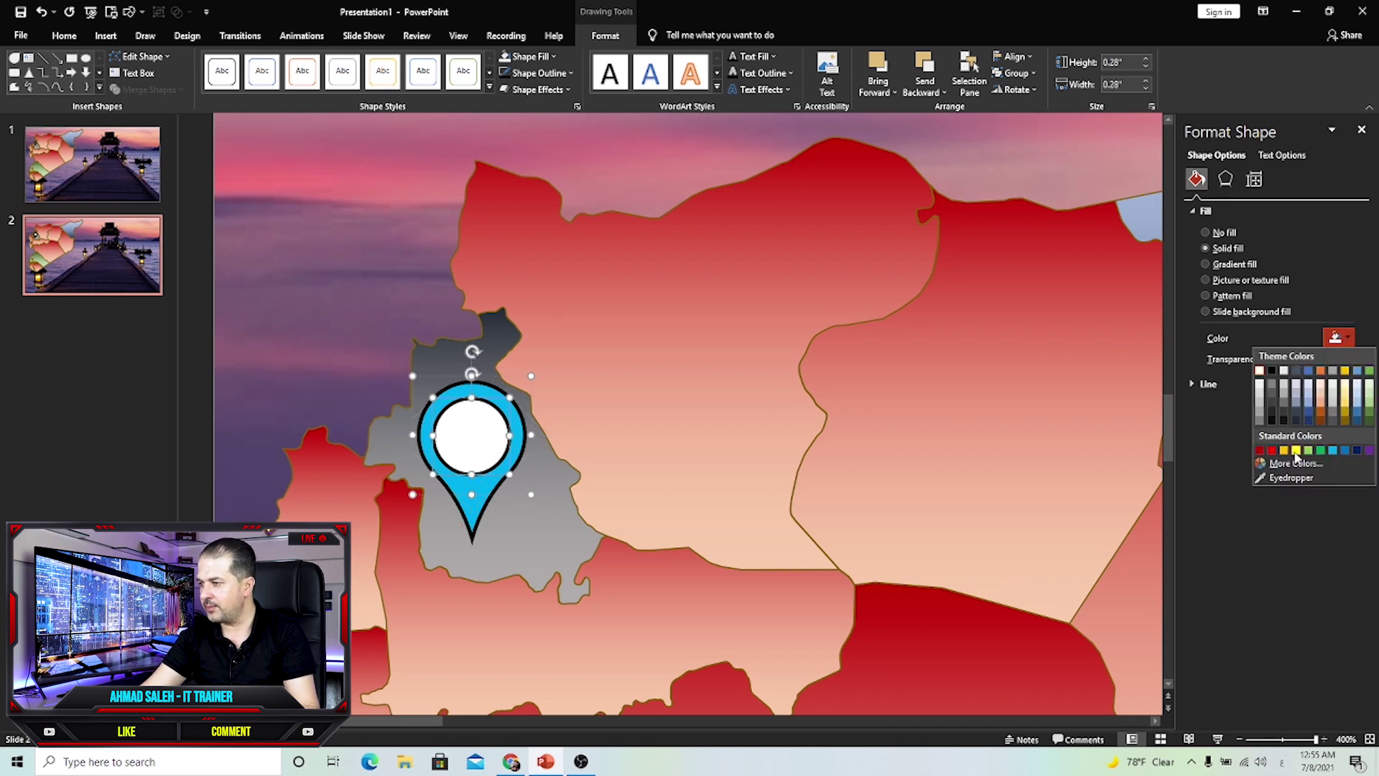
left_click(1272, 451)
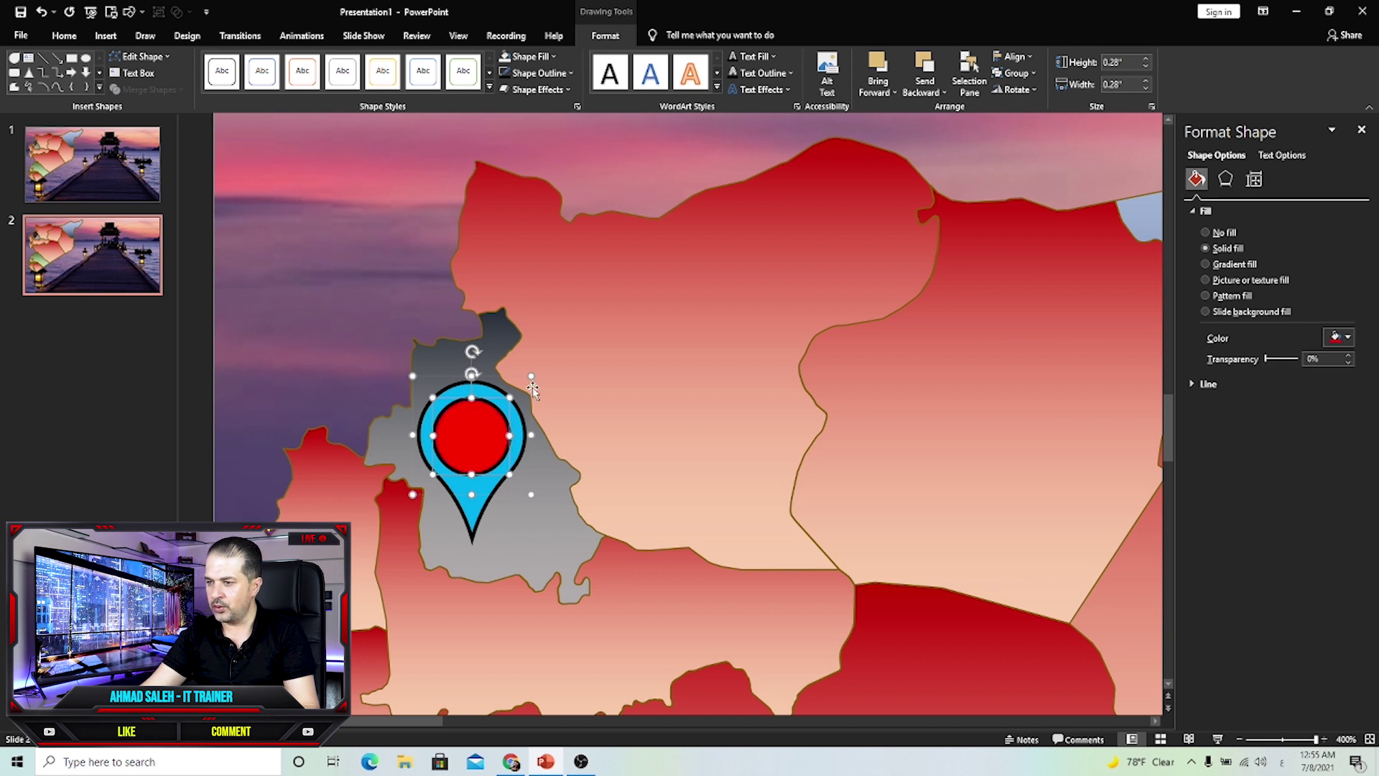
left_click(1337, 338)
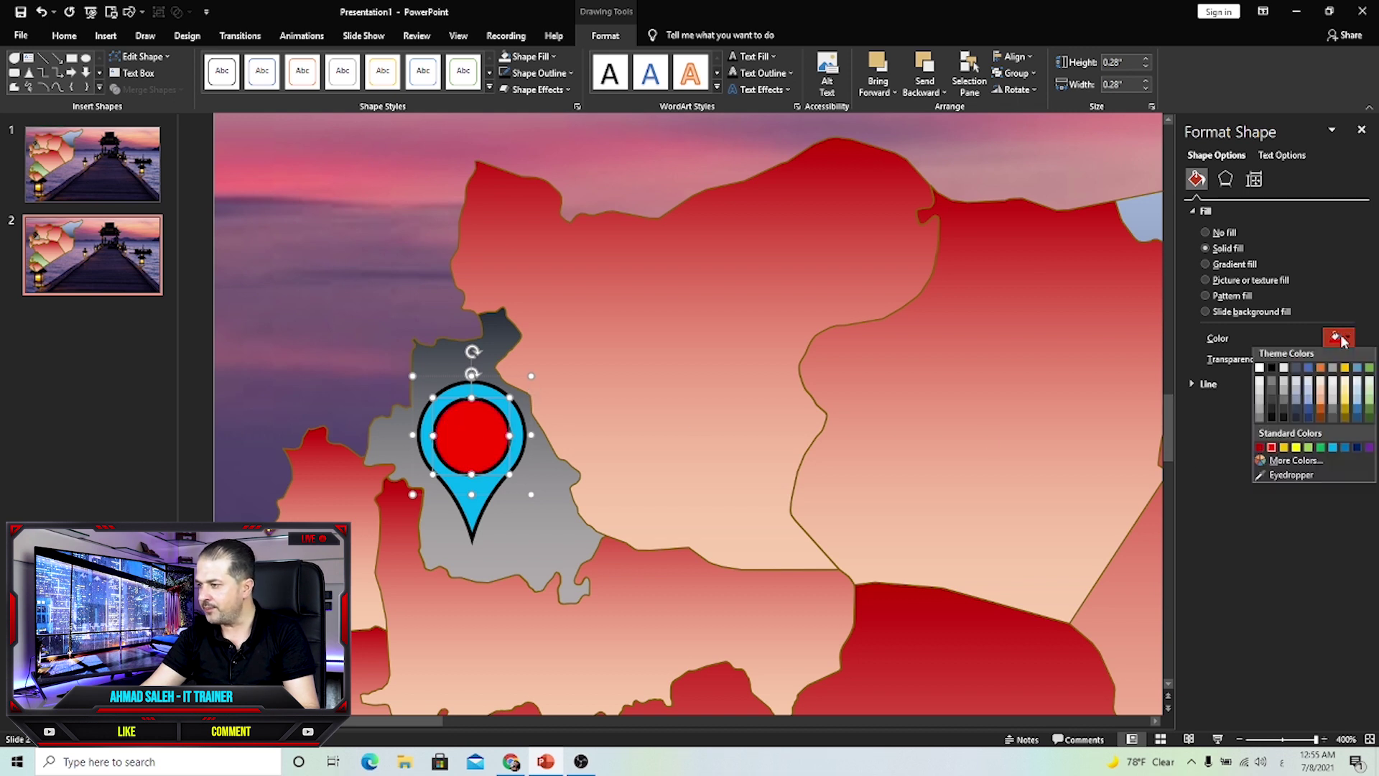
left_click(1296, 450)
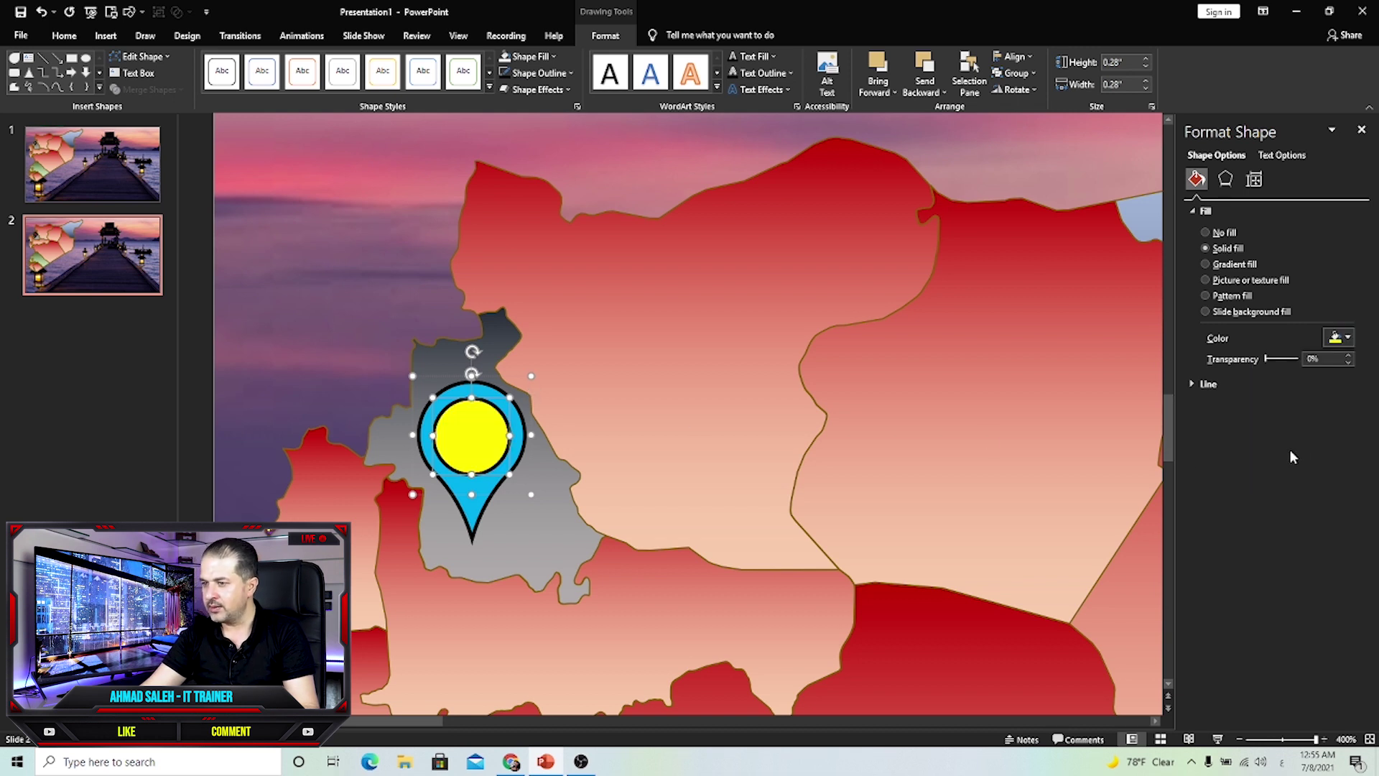
Step: Deselect the pin and return to slide 1
left_click(384, 349)
scroll(385, 346, "down", 10)
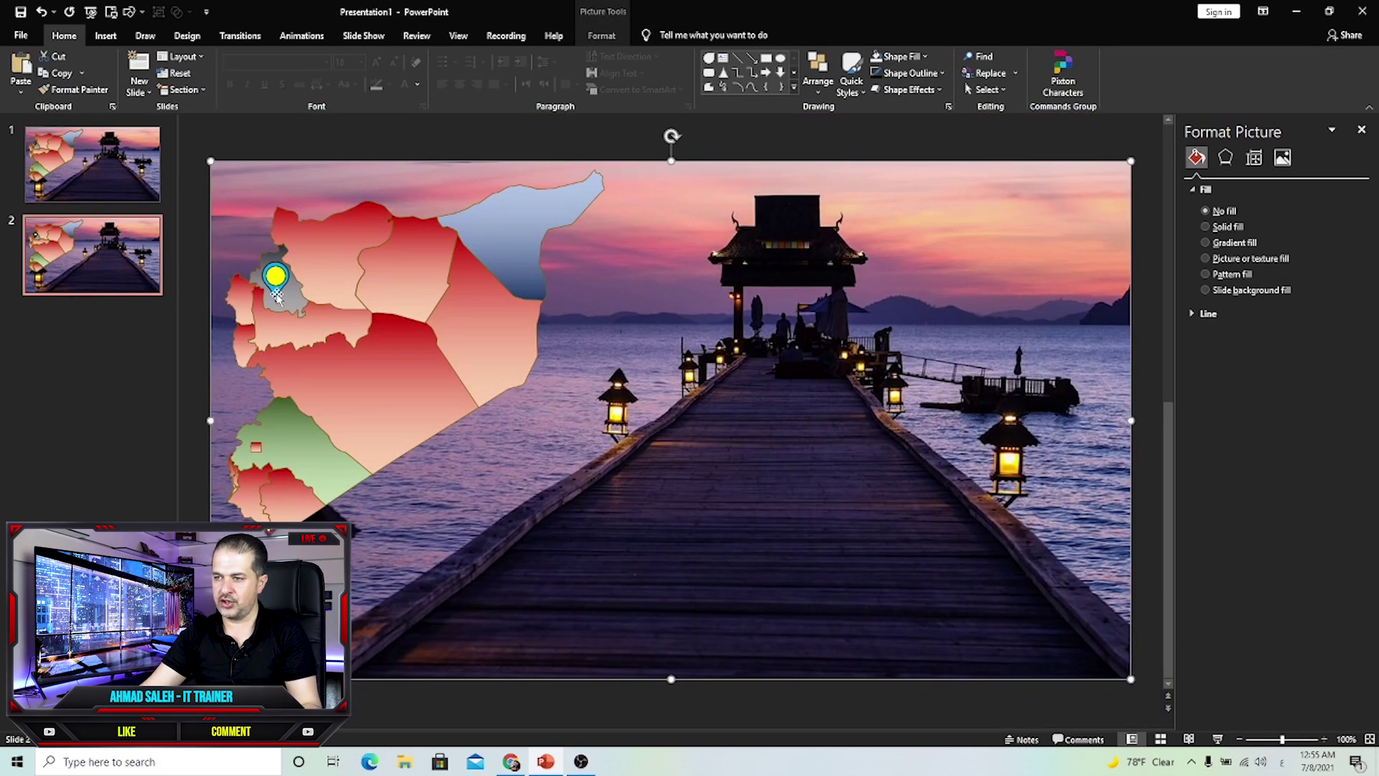
key("Page_Up")
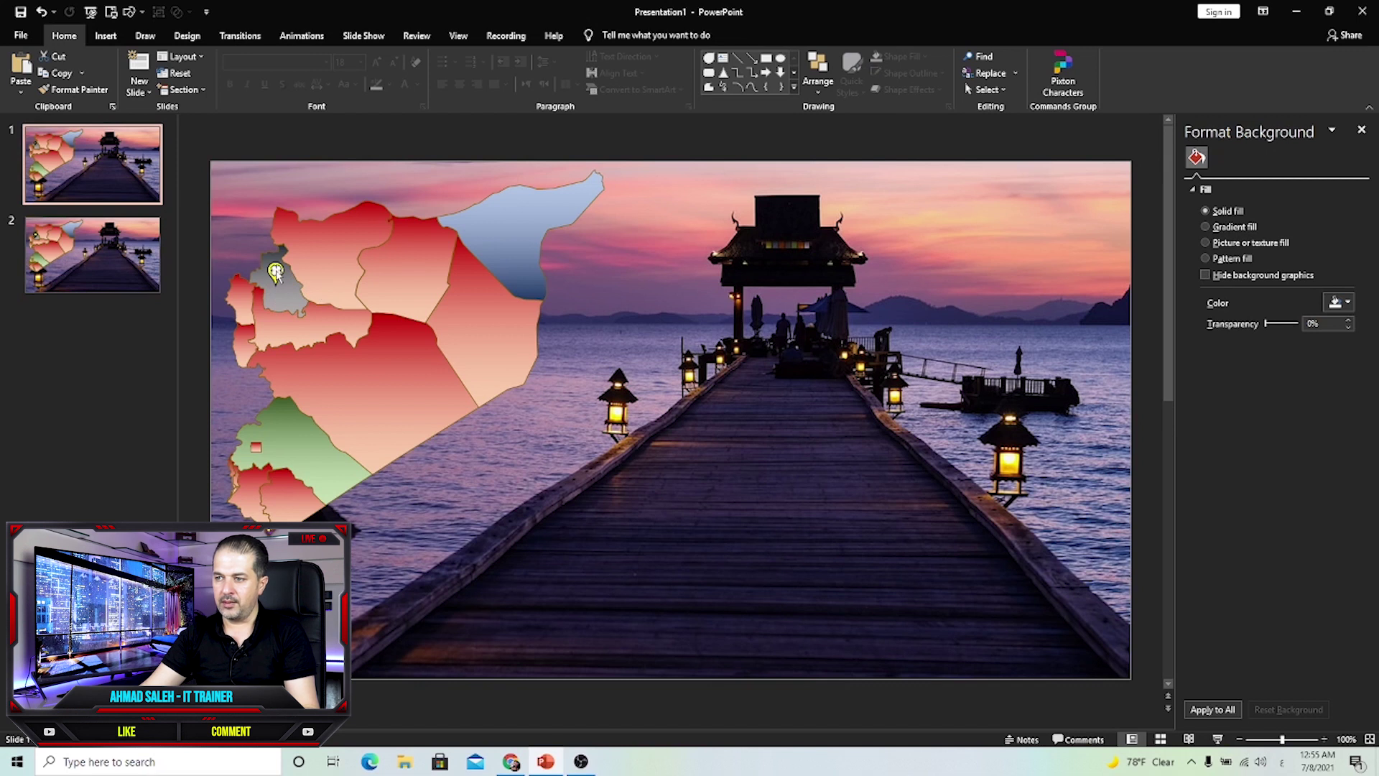
left_click(131, 285)
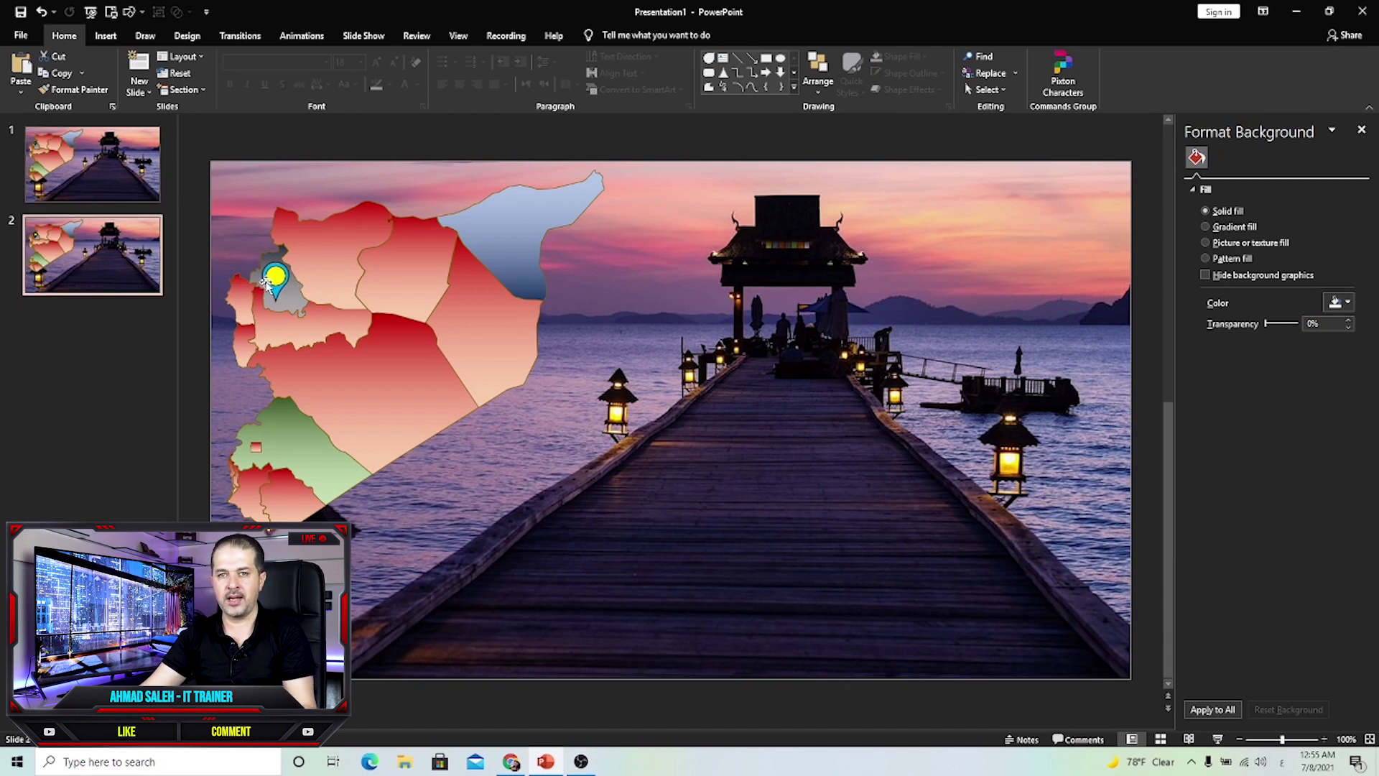
left_click(123, 184)
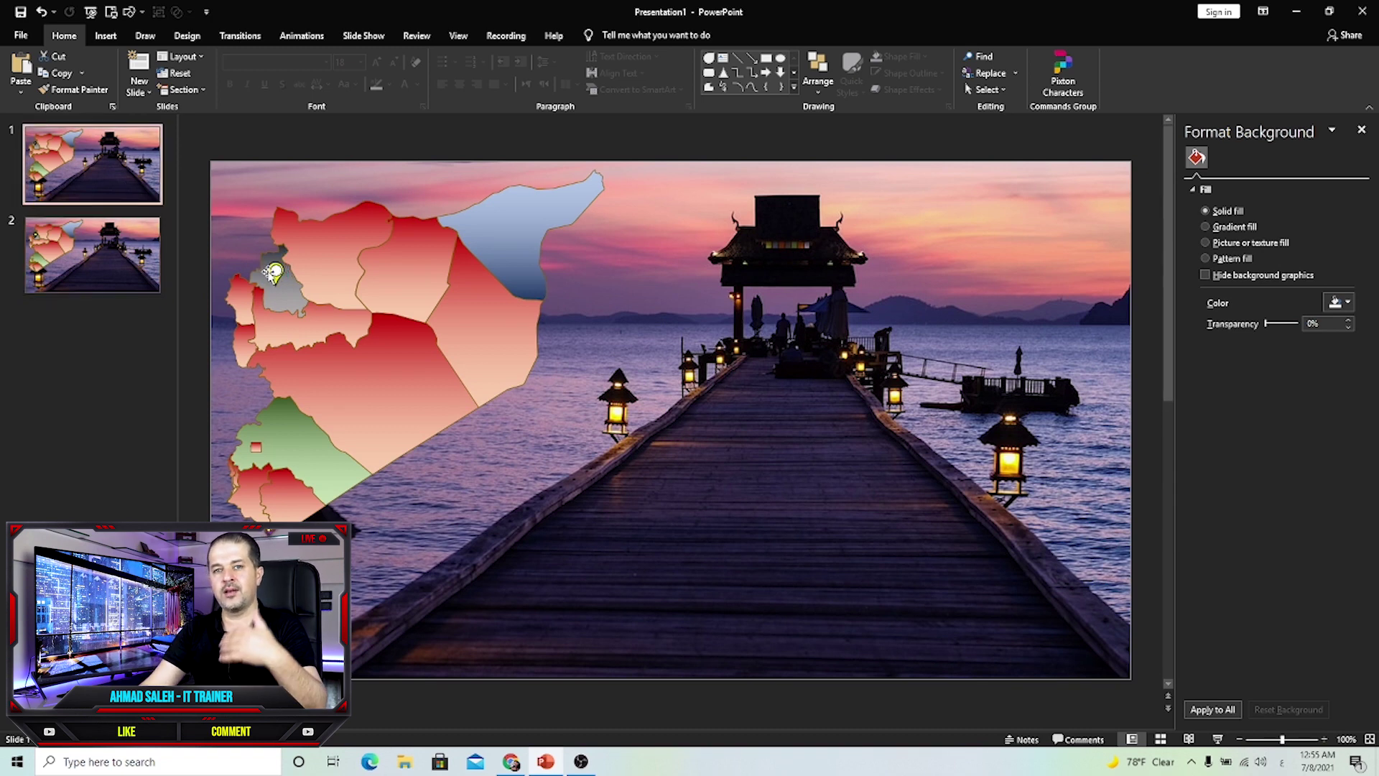
Step: Rename the pin's group to 'الموقع' in the Selection Pane
left_click(274, 272)
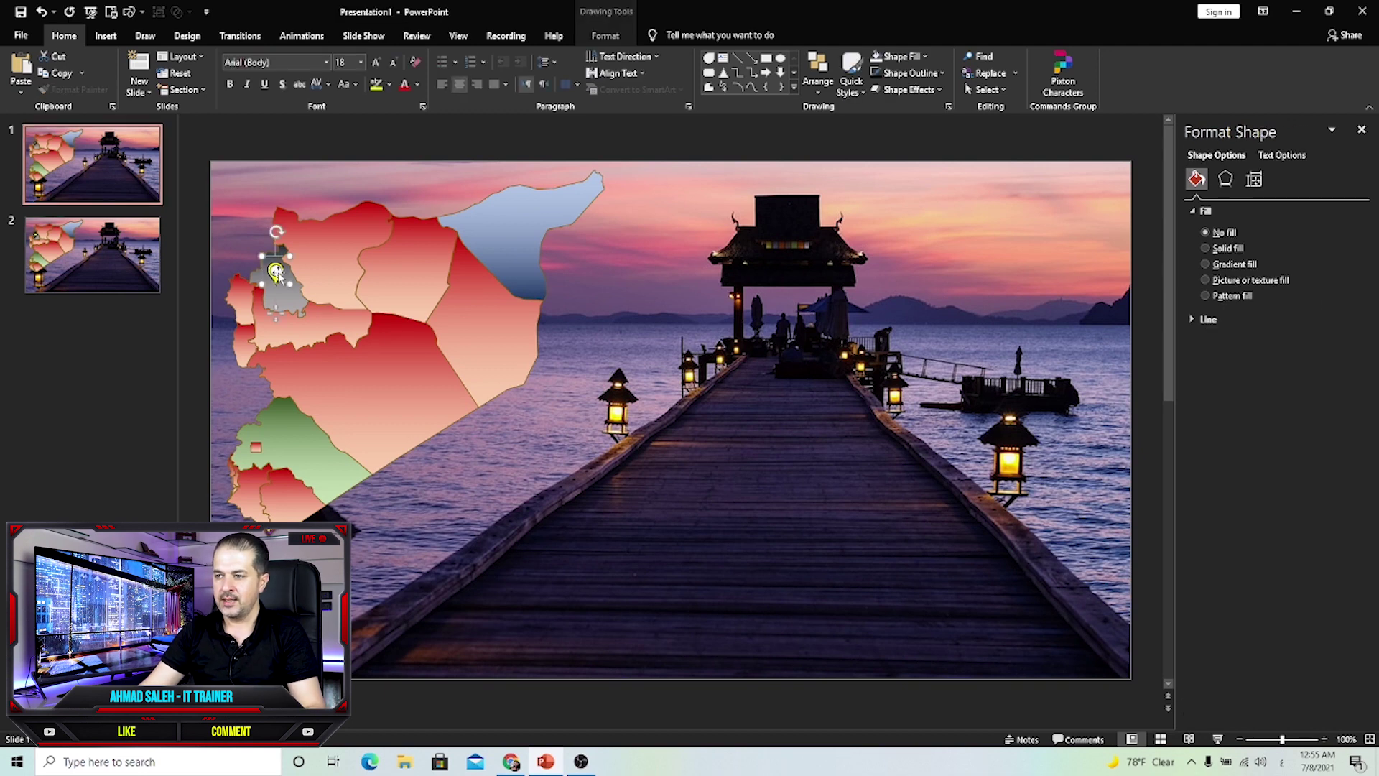
scroll(255, 284, "up", 10)
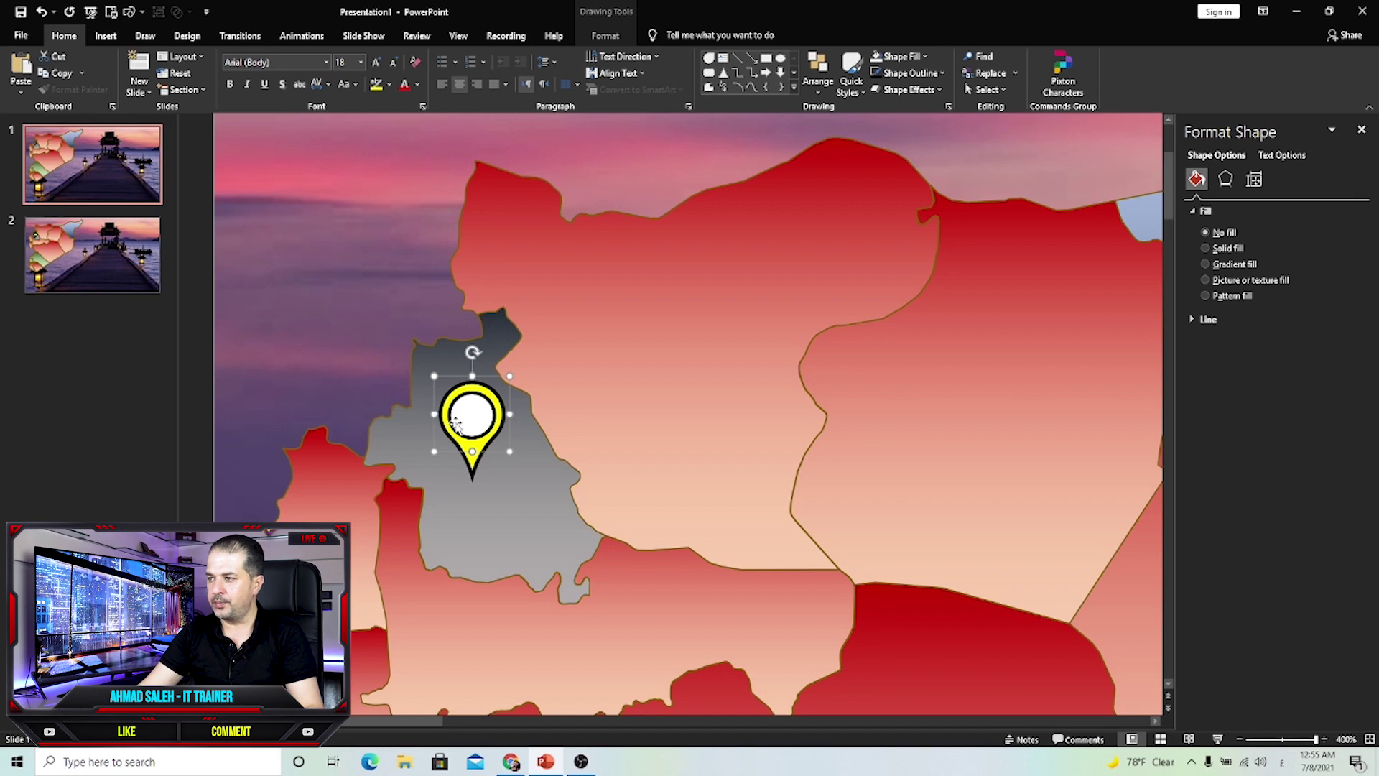
left_click(605, 35)
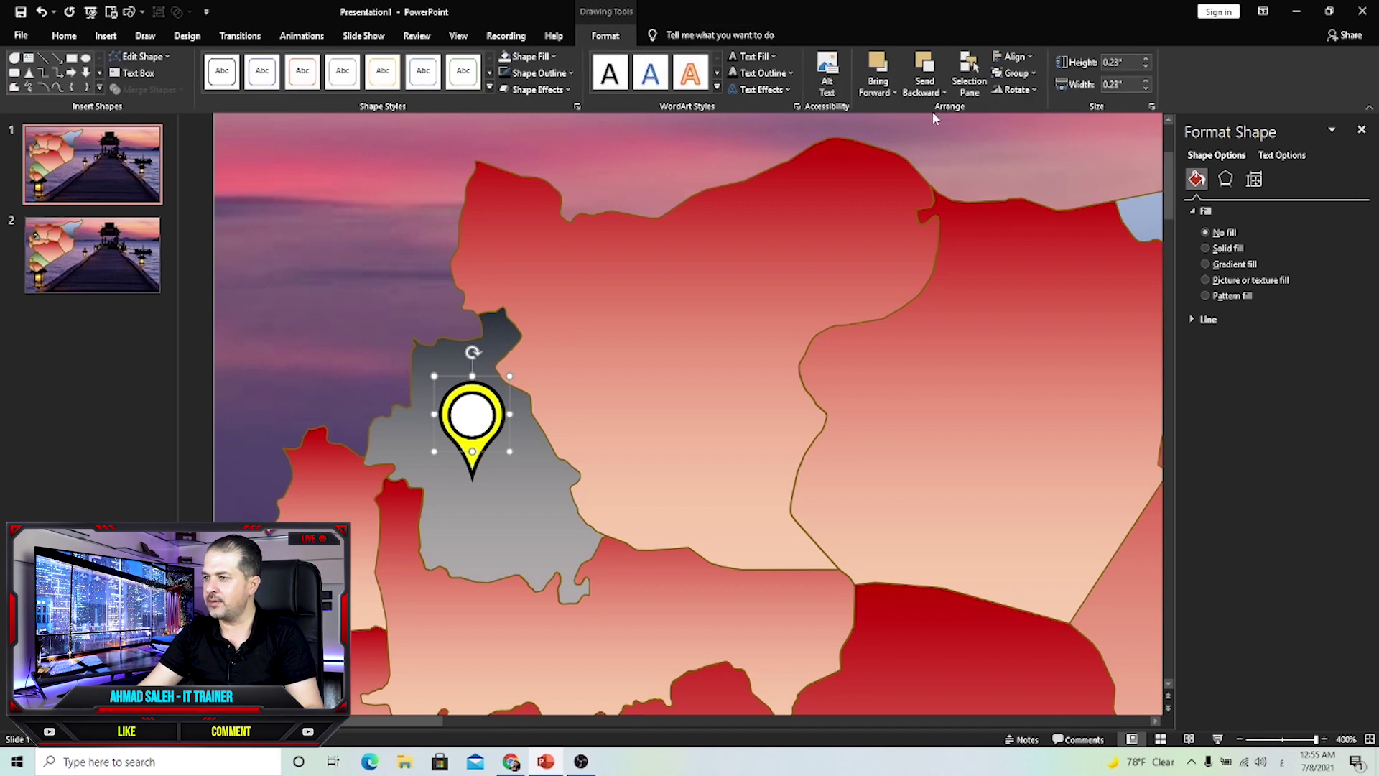
left_click(984, 94)
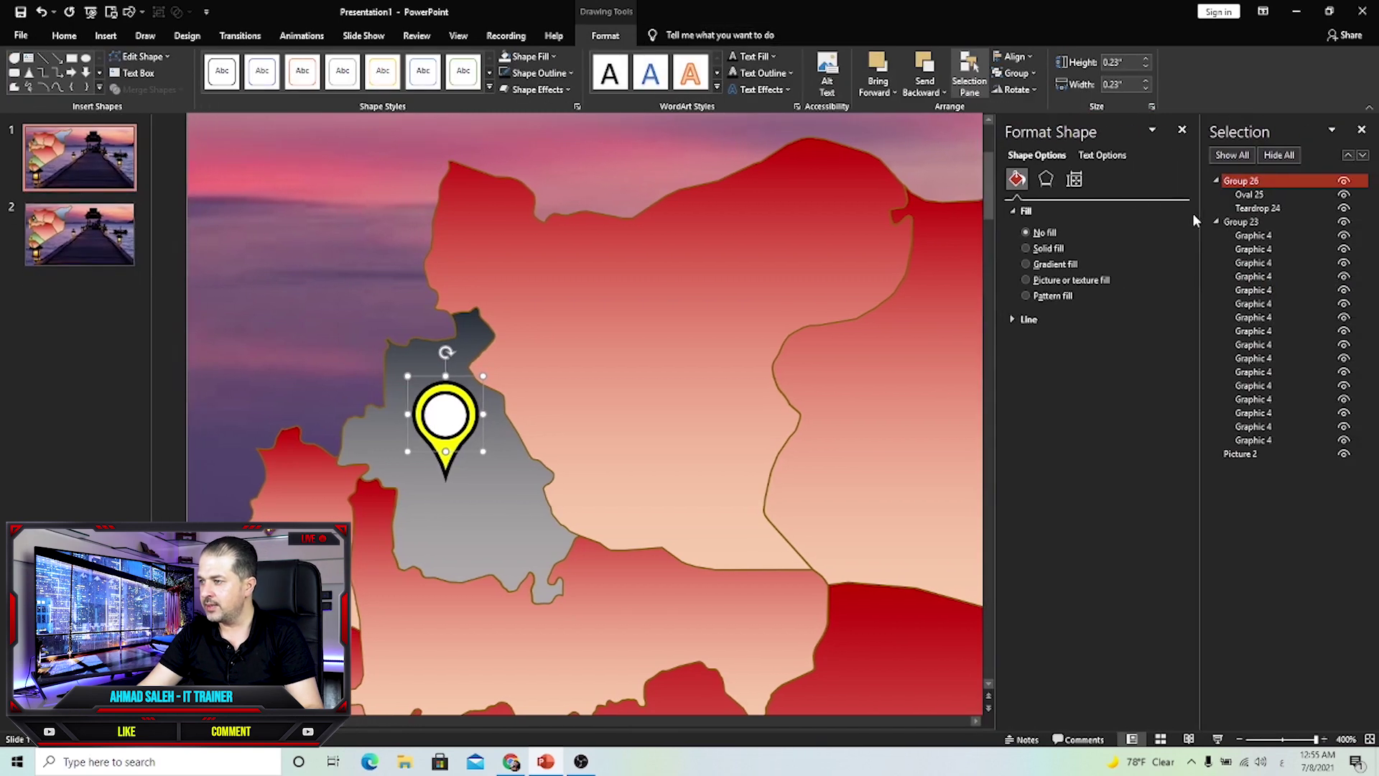
left_click(1236, 182)
type("الموقع")
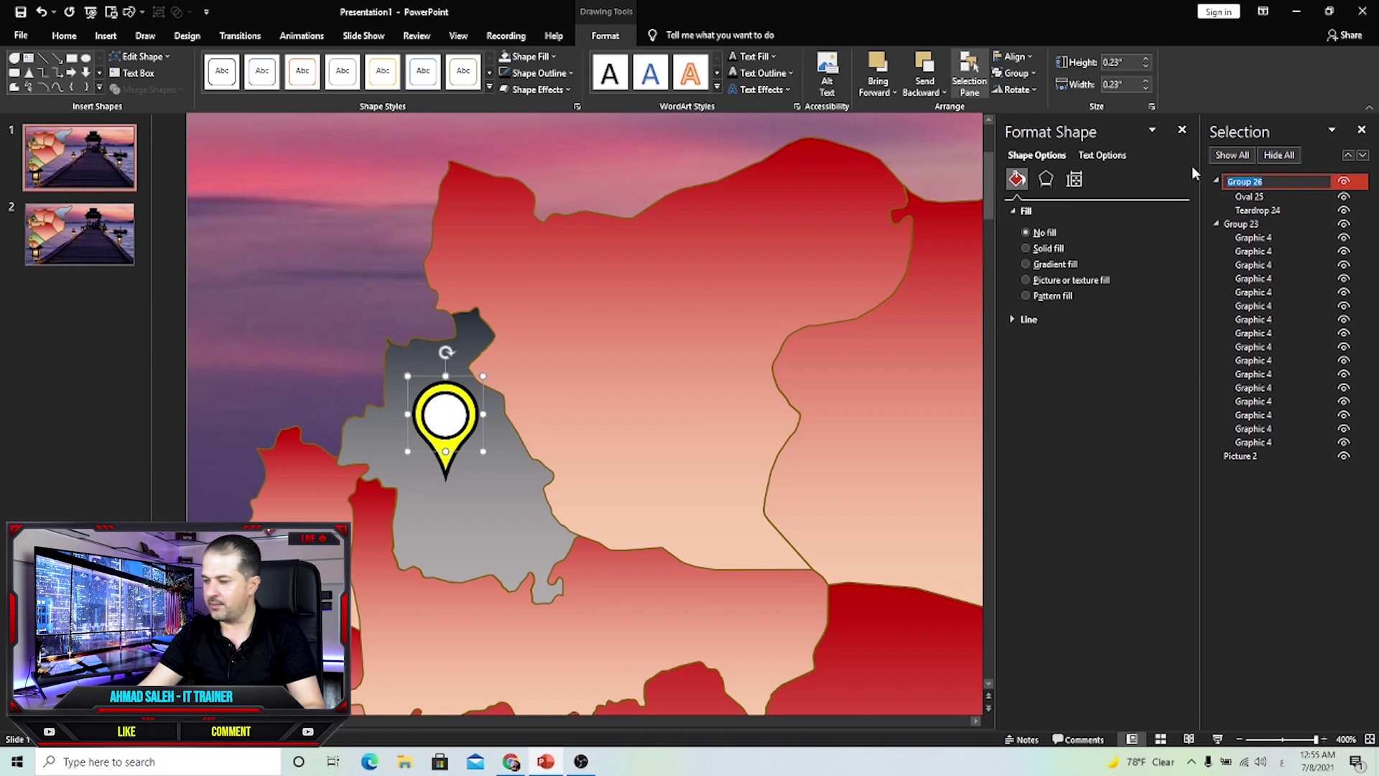
key("Return")
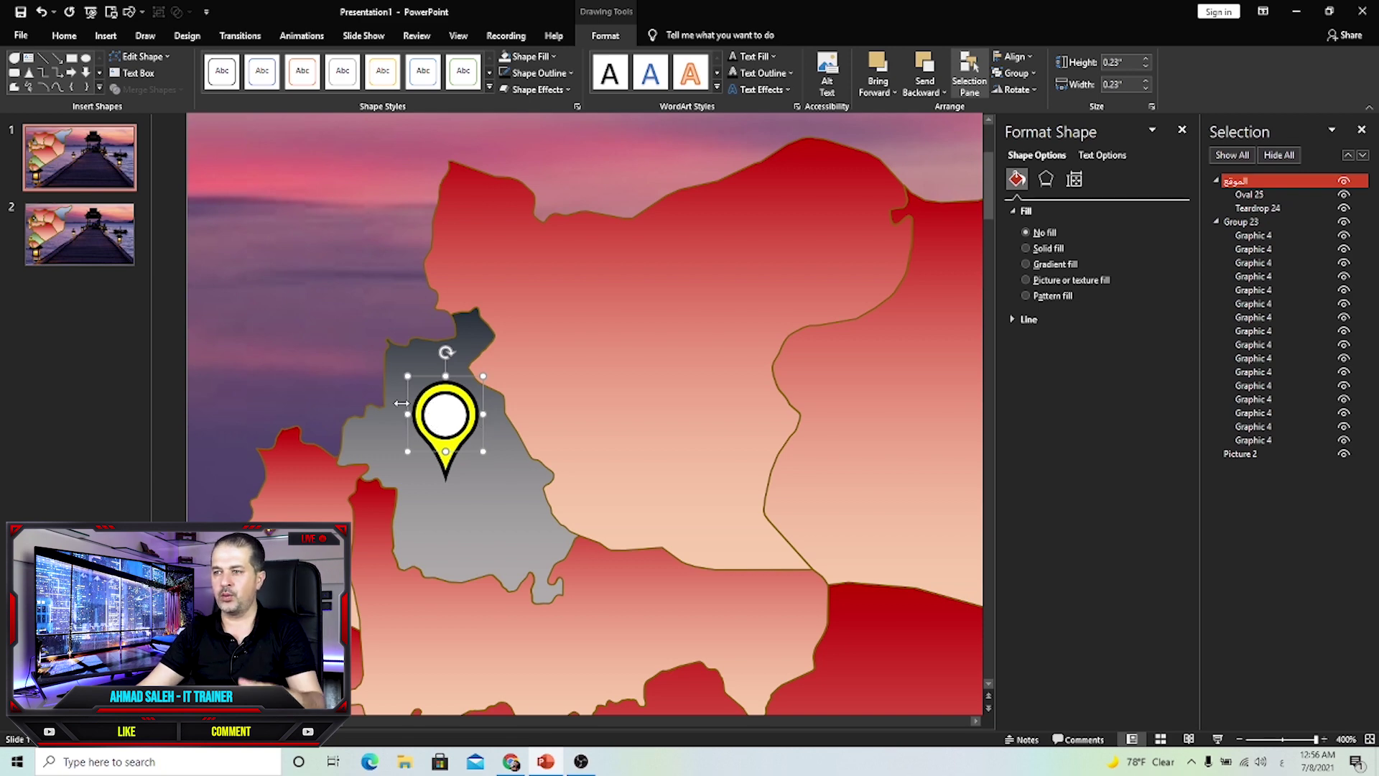
left_click(117, 35)
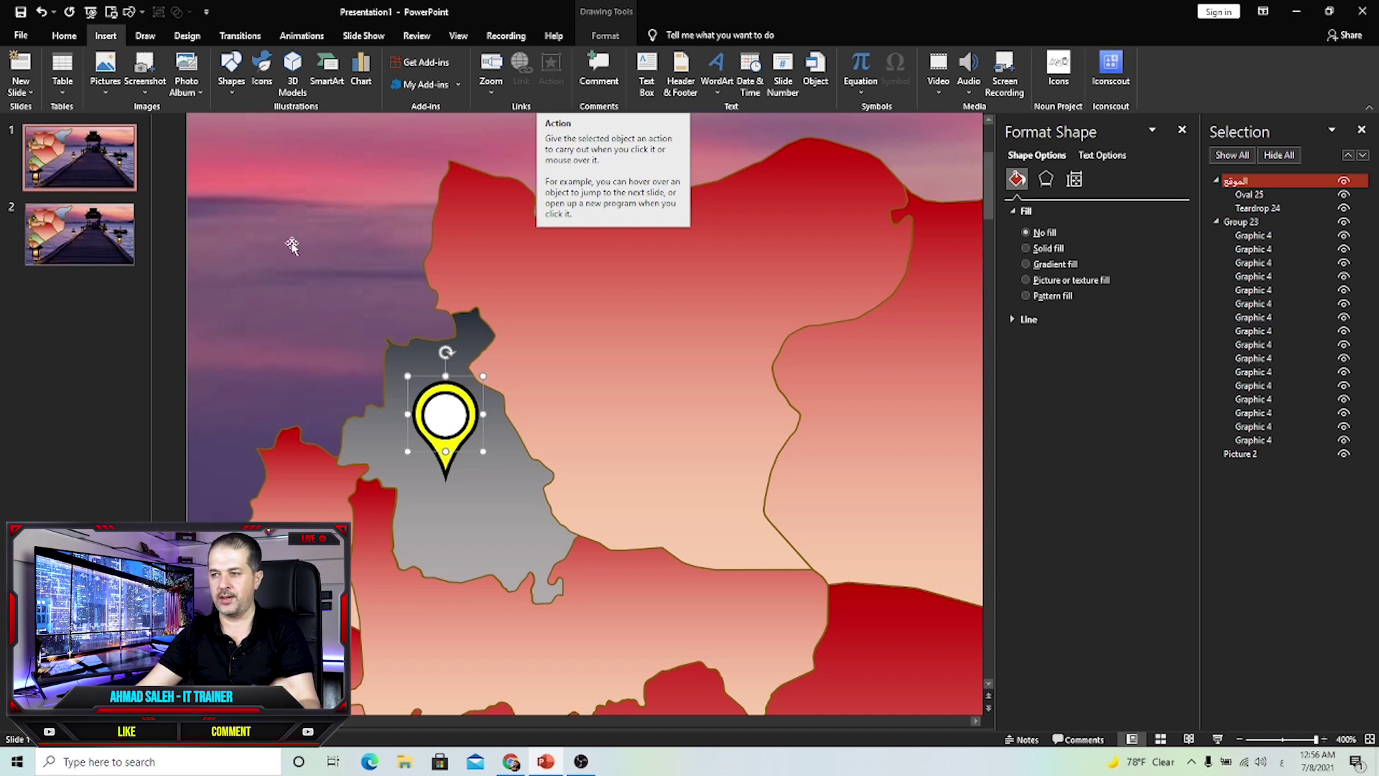
Step: Give the pin's teardrop a mouse-over action that hyperlinks to Slide 2
left_click(433, 442)
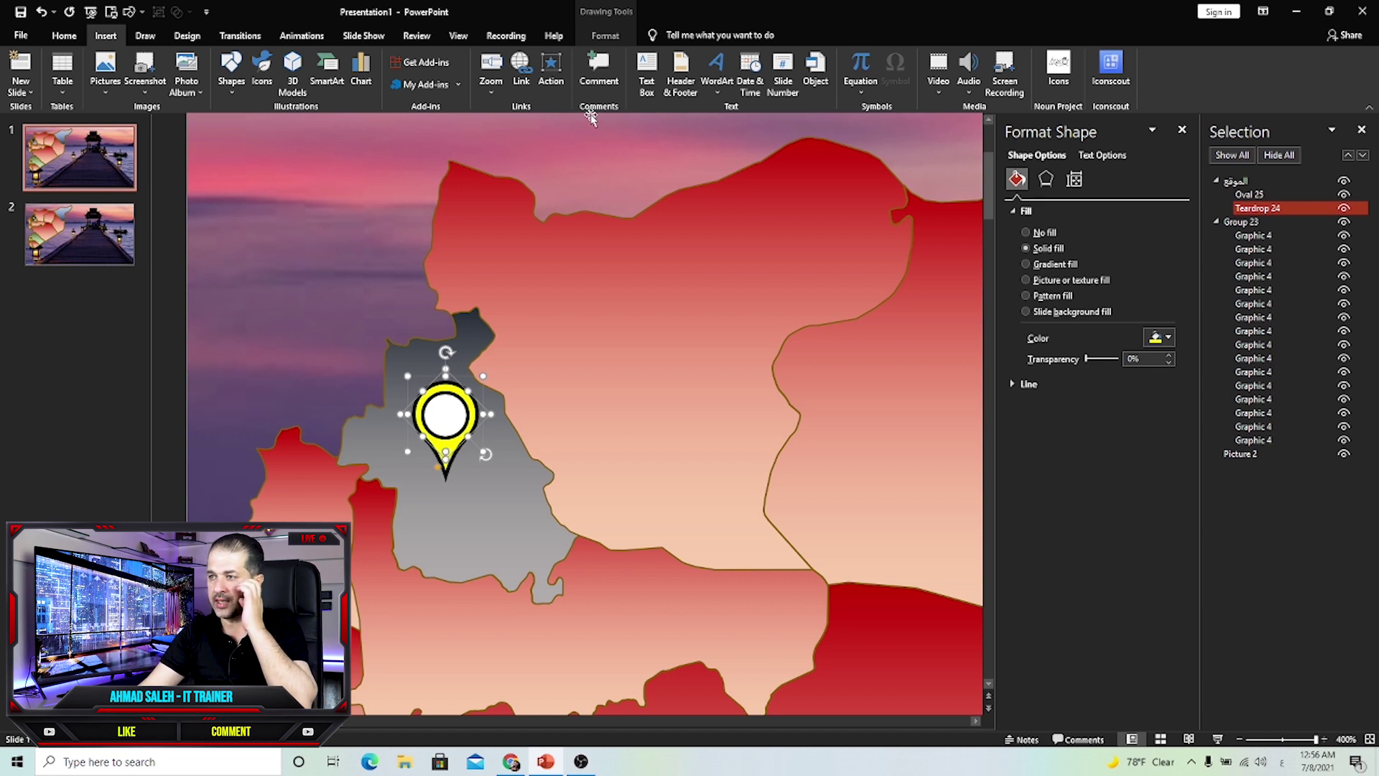
left_click(553, 87)
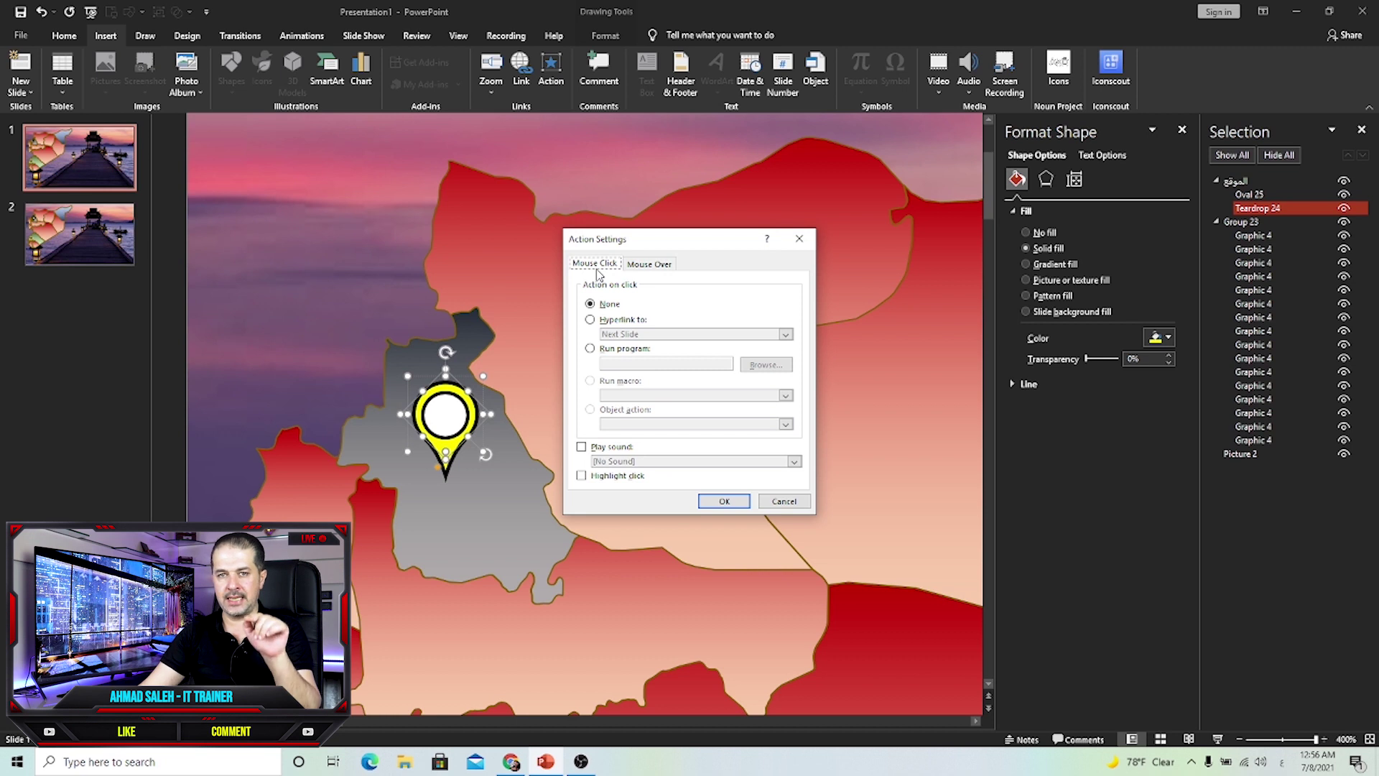
left_click(649, 264)
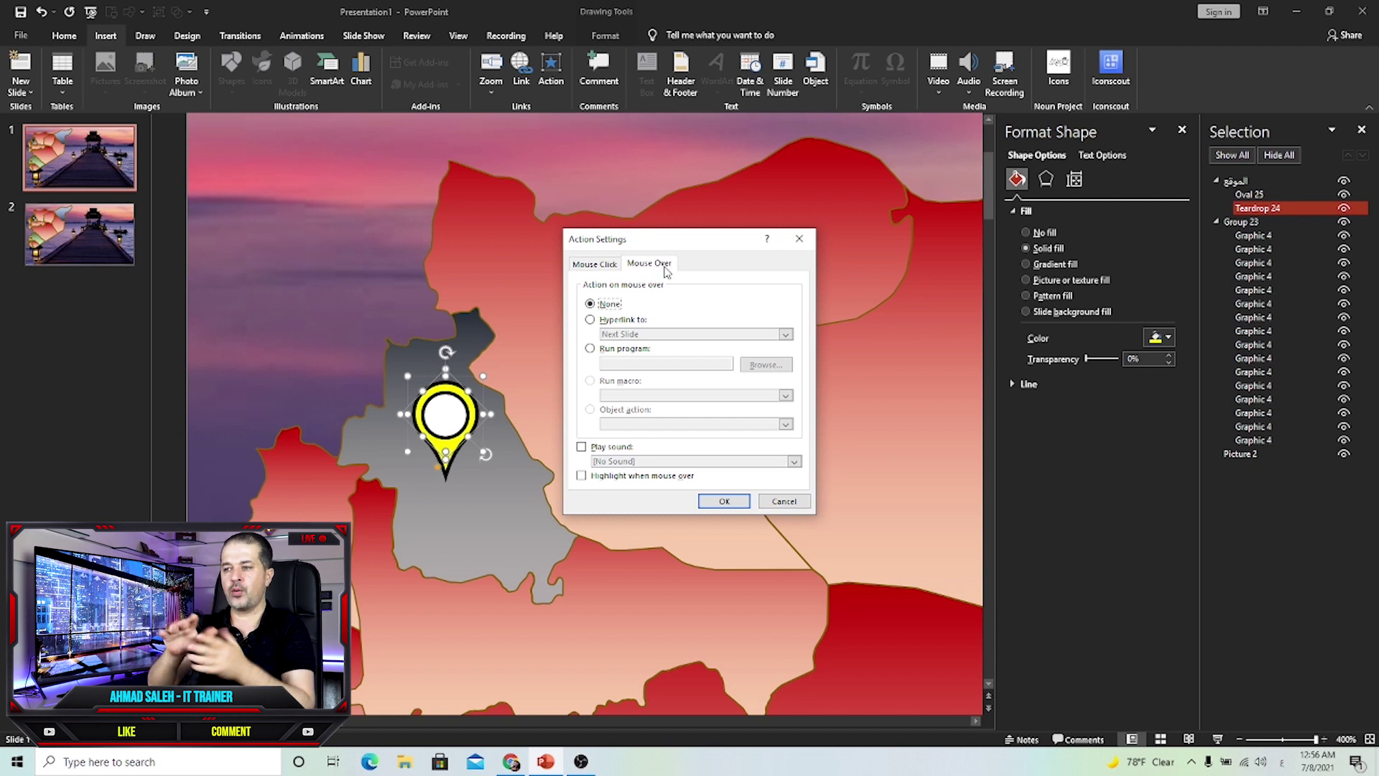
left_click(630, 322)
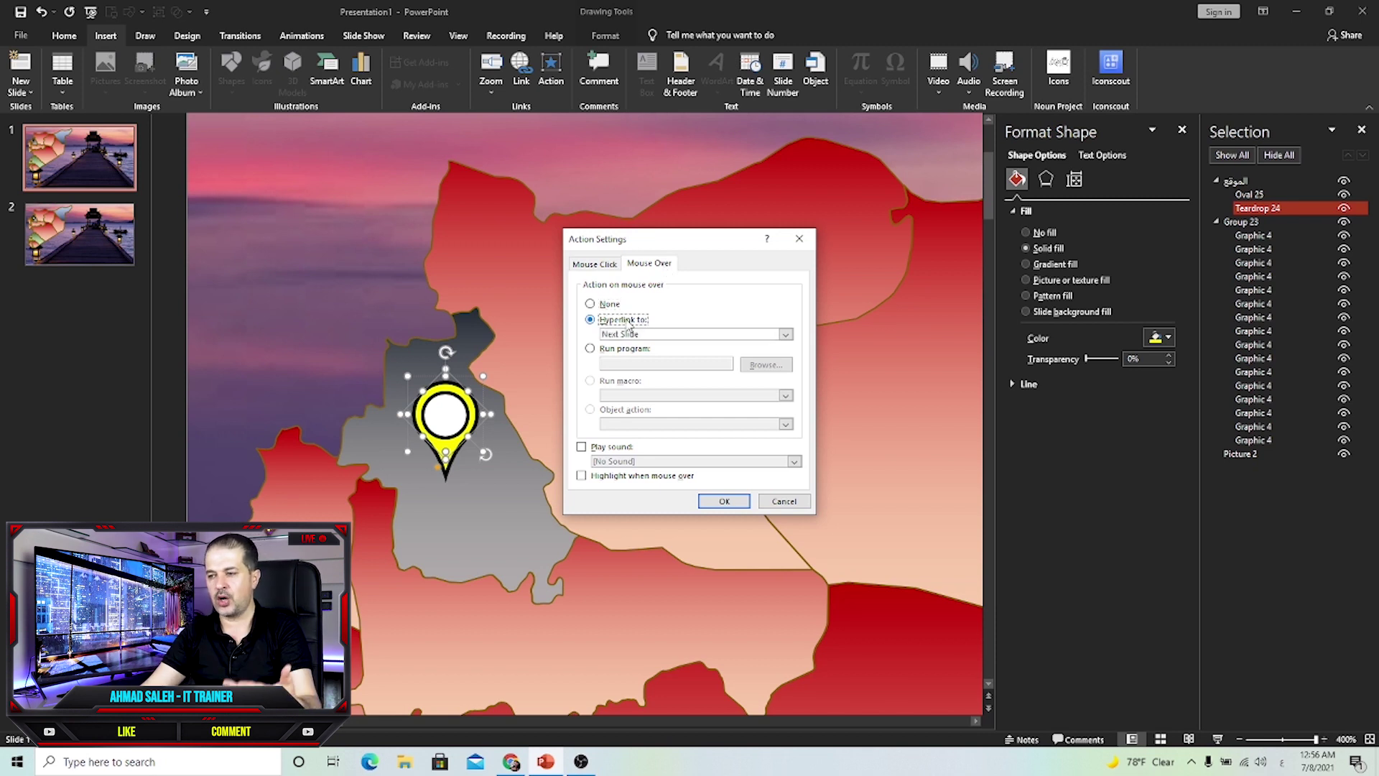
left_click(632, 336)
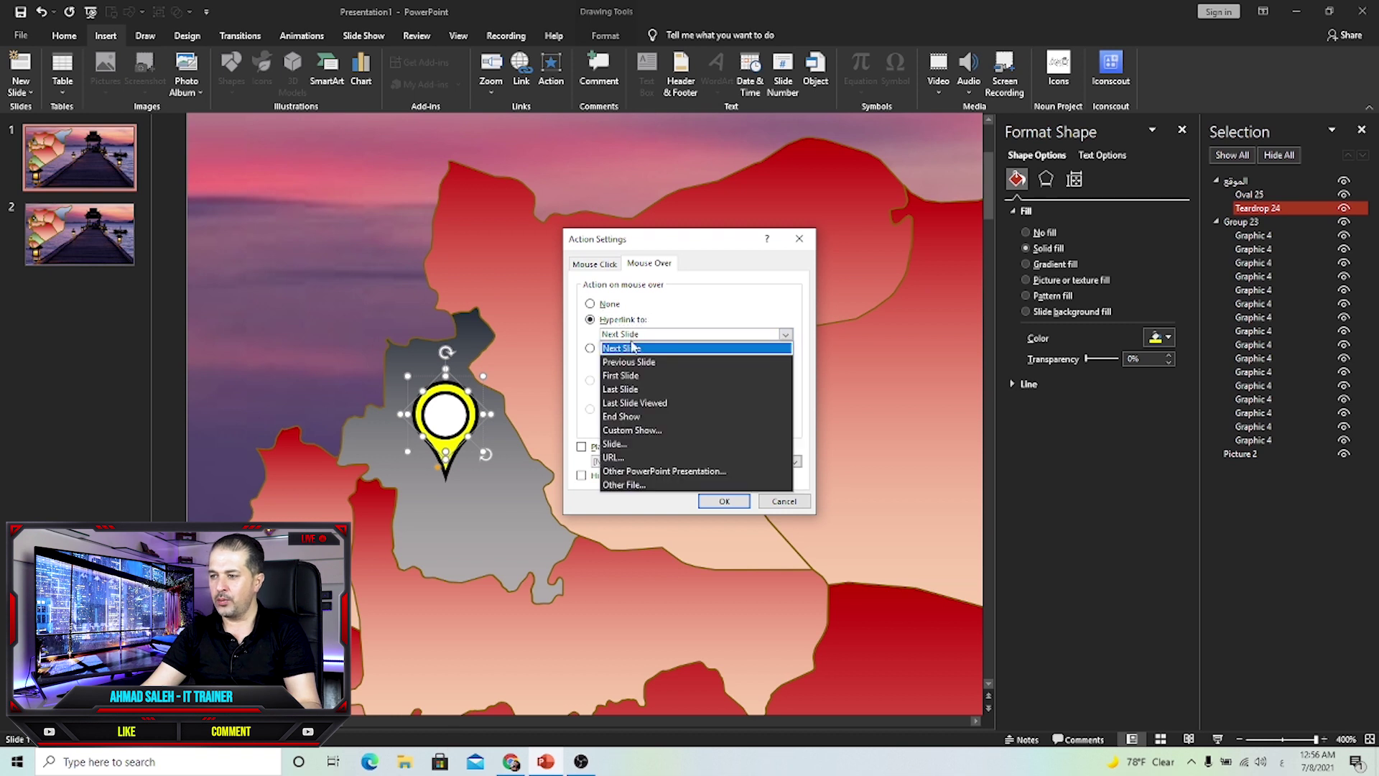
left_click(622, 444)
left_click(535, 323)
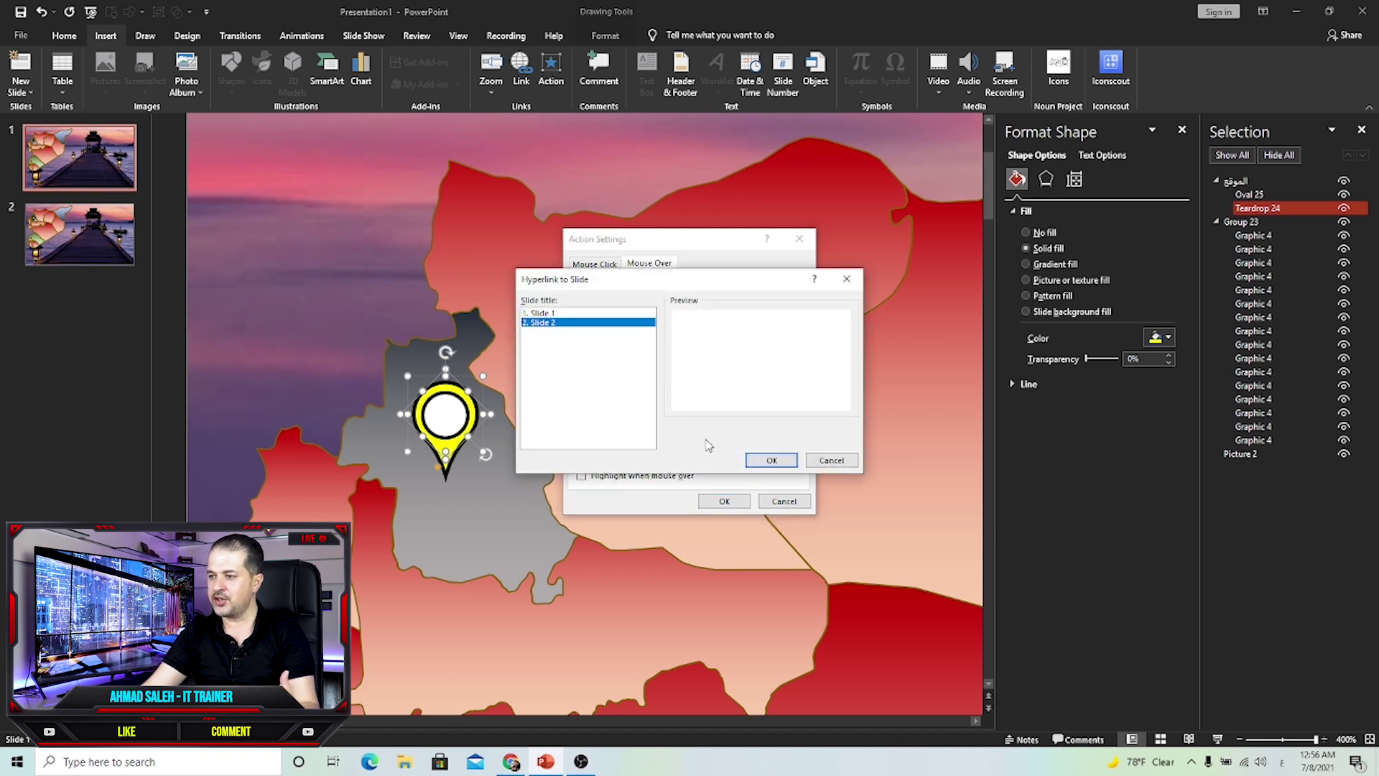
left_click(750, 460)
left_click(724, 500)
Step: Test the slide show: hovering the pin jumps to slide 2, then end the show
scroll(658, 430, "down", 2)
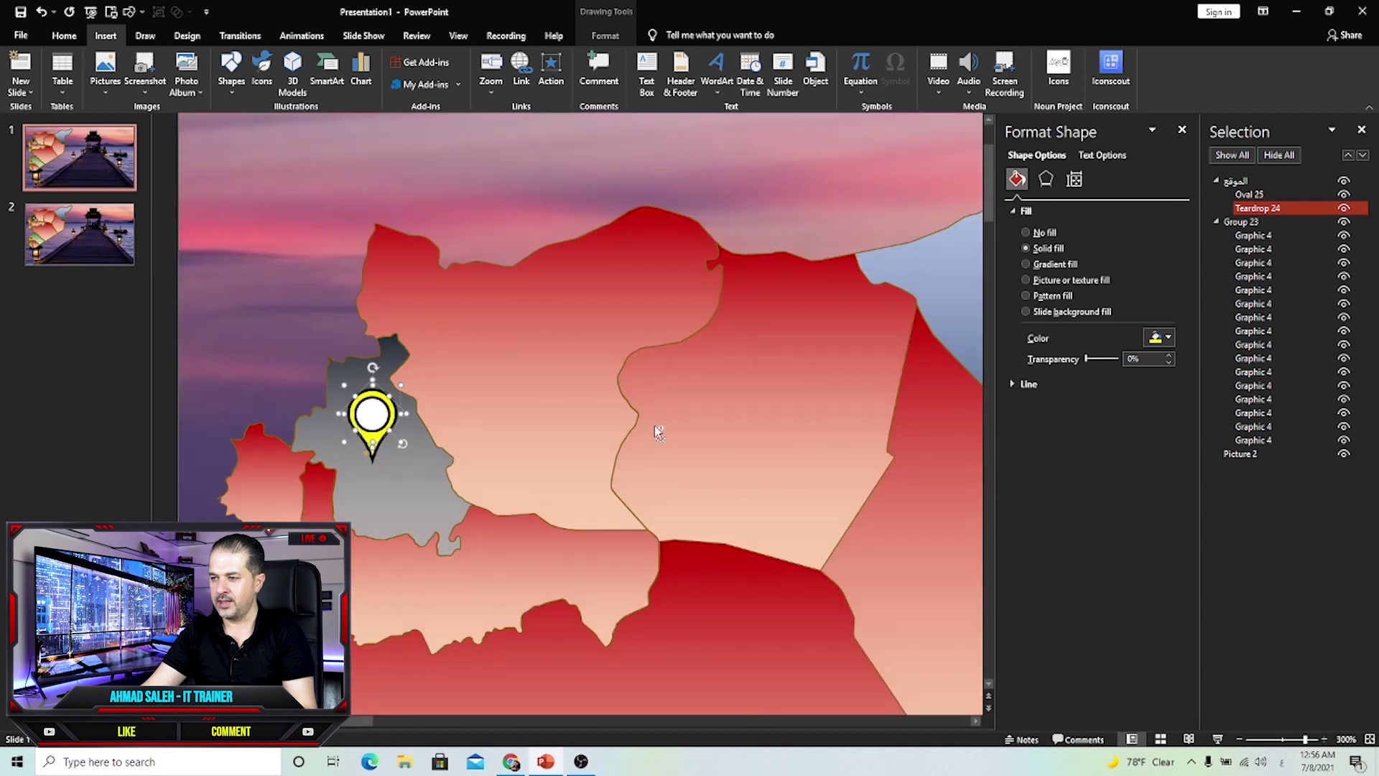
scroll(657, 431, "down", 4)
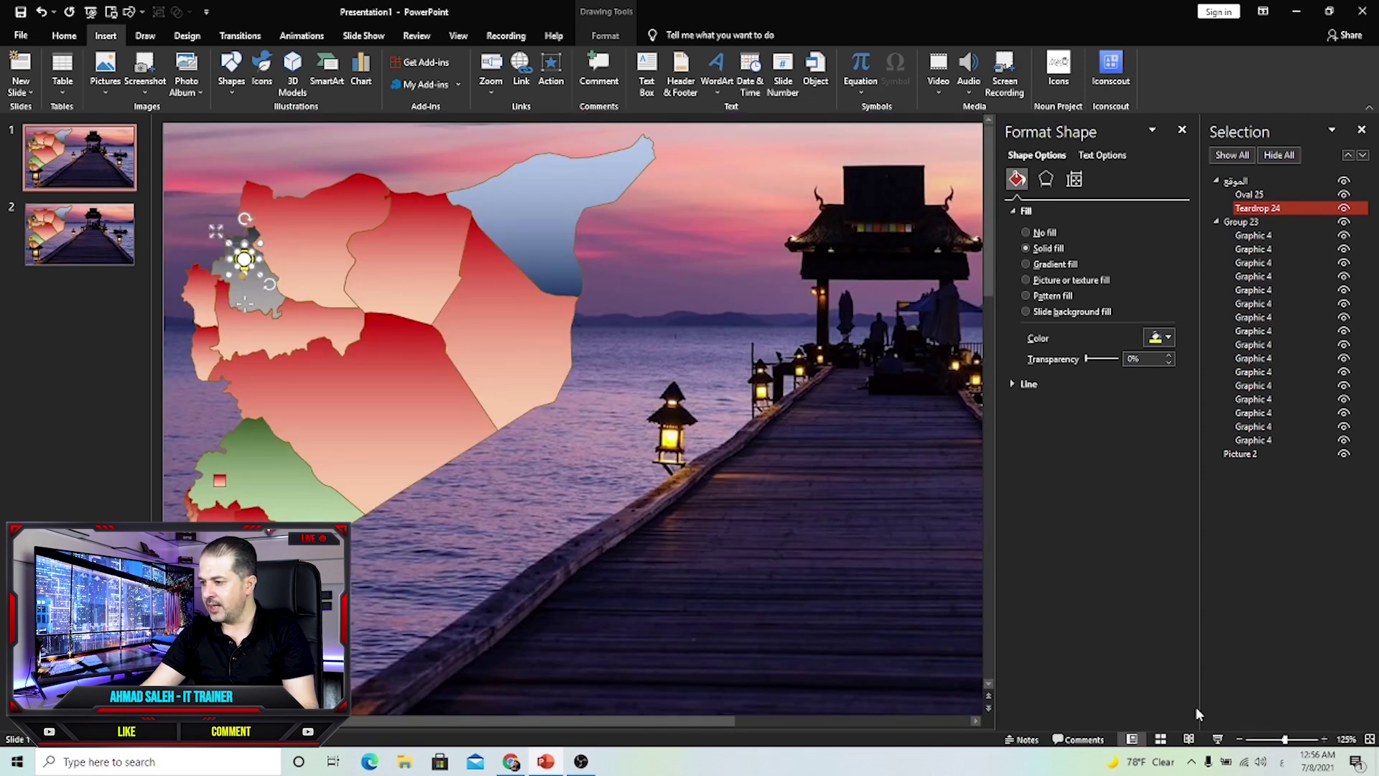
left_click(1217, 738)
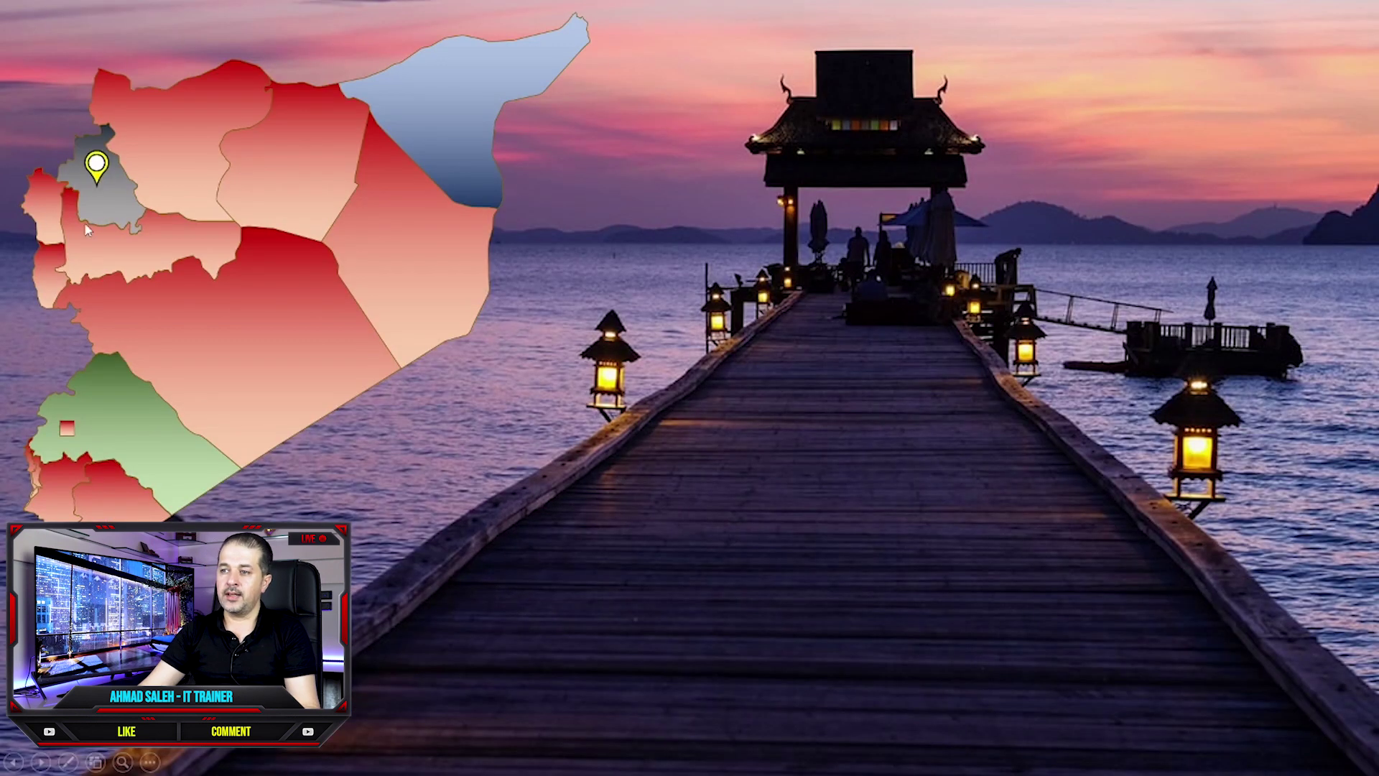
left_click(124, 184)
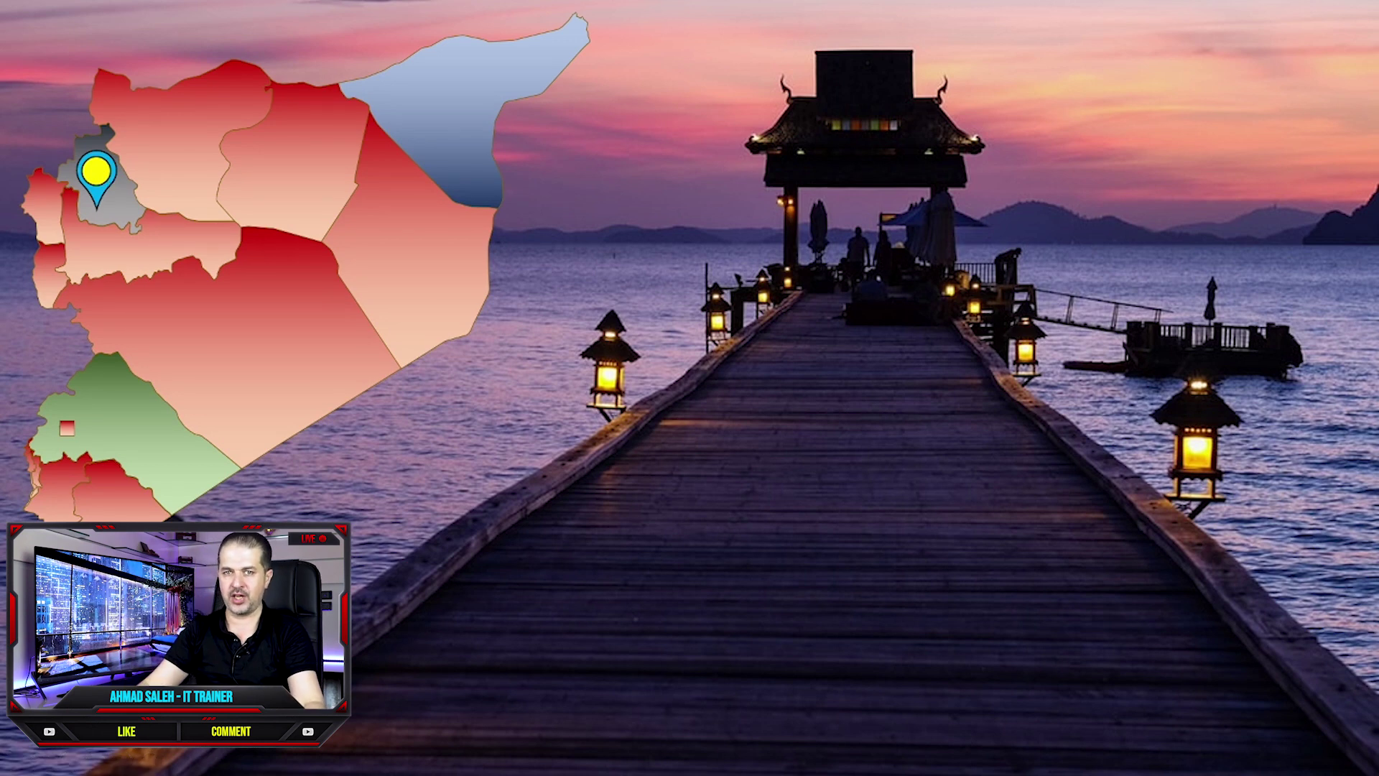
key("Escape")
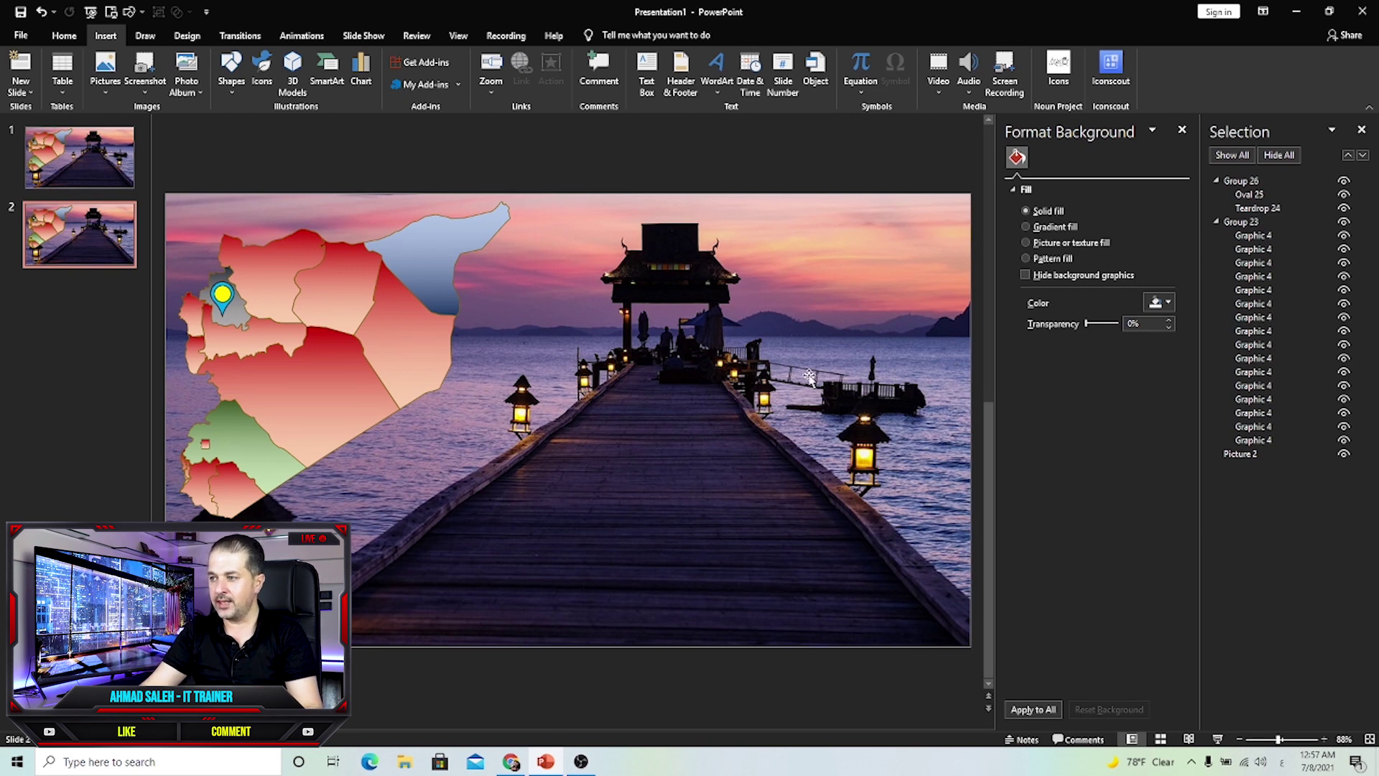
Step: Draw a rectangle covering all of slide 2 and remove its outline
left_click(1181, 131)
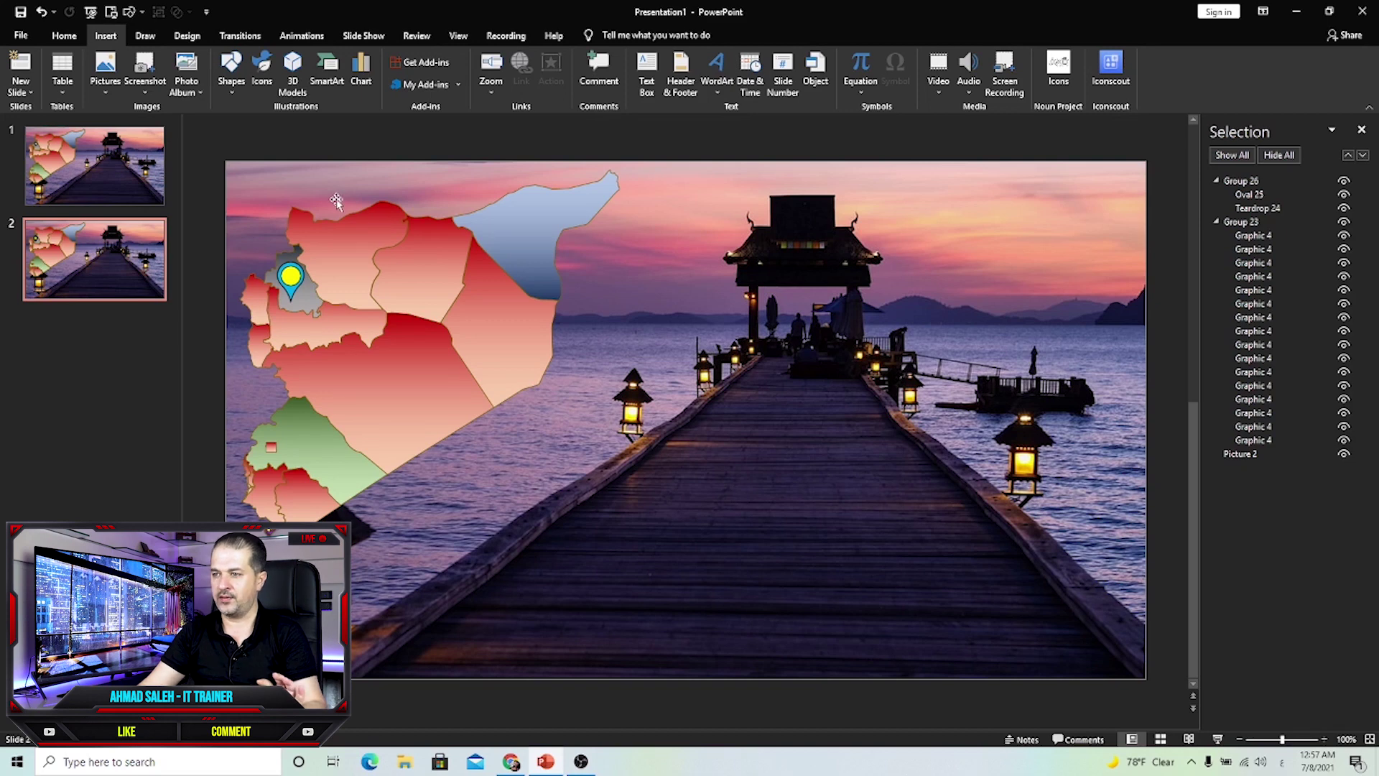
left_click(230, 79)
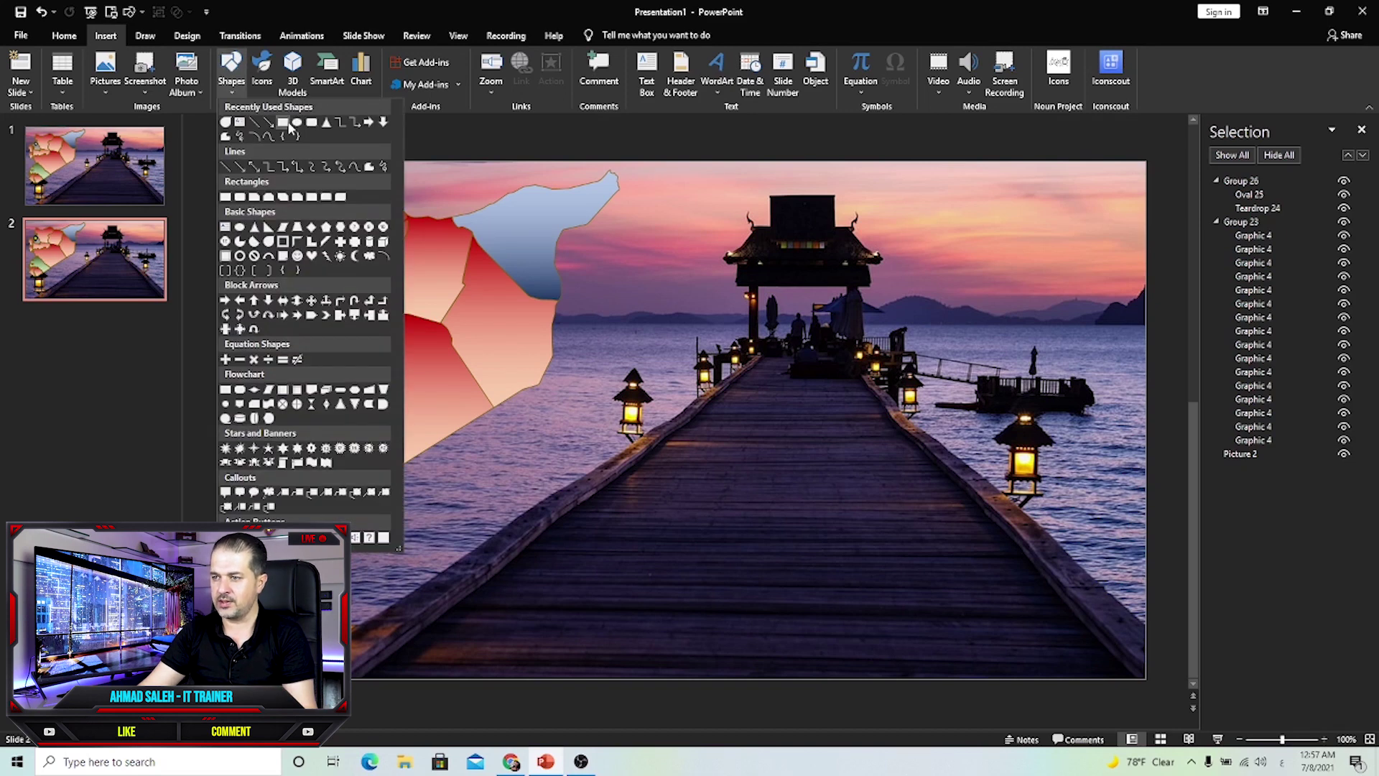
left_click(288, 127)
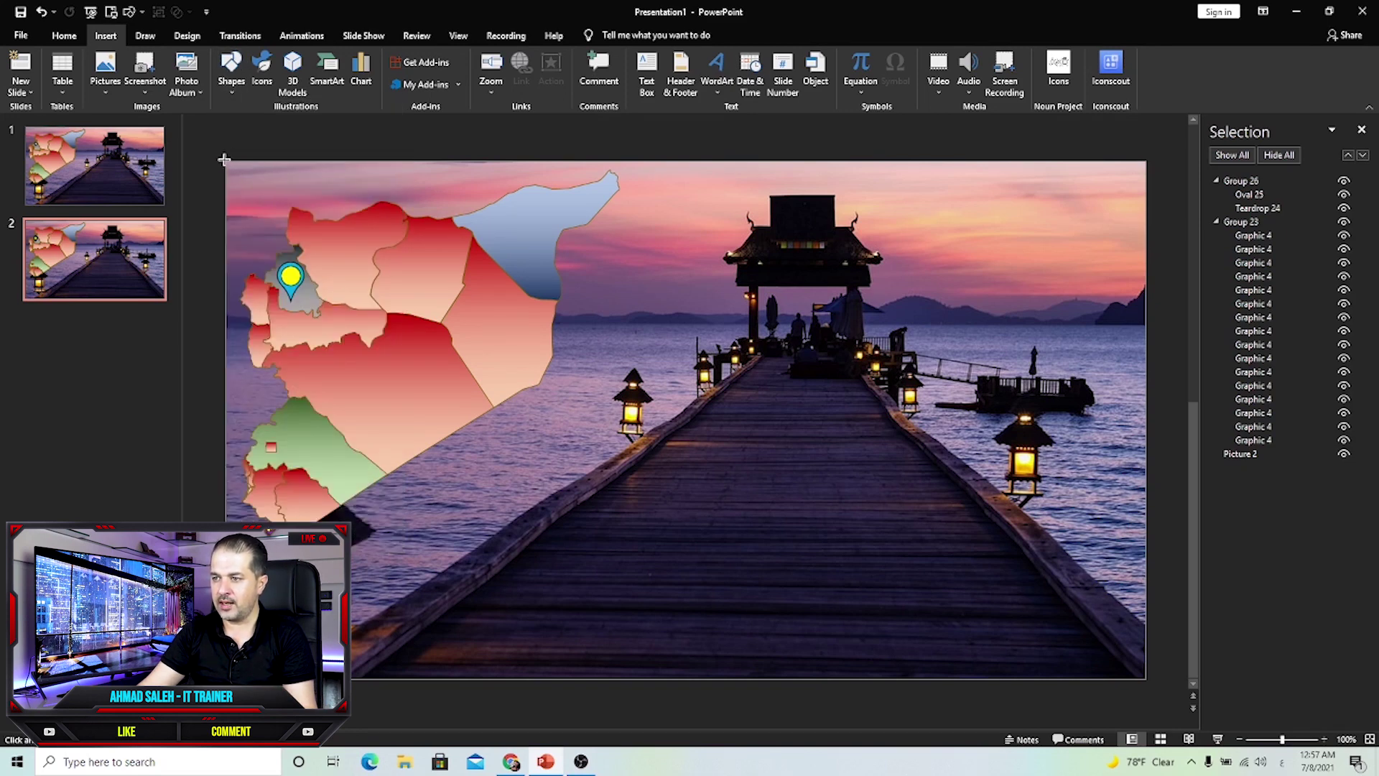
mouse_move(225, 159)
left_mouse_down()
mouse_move(1061, 551)
mouse_move(1143, 673)
left_mouse_up()
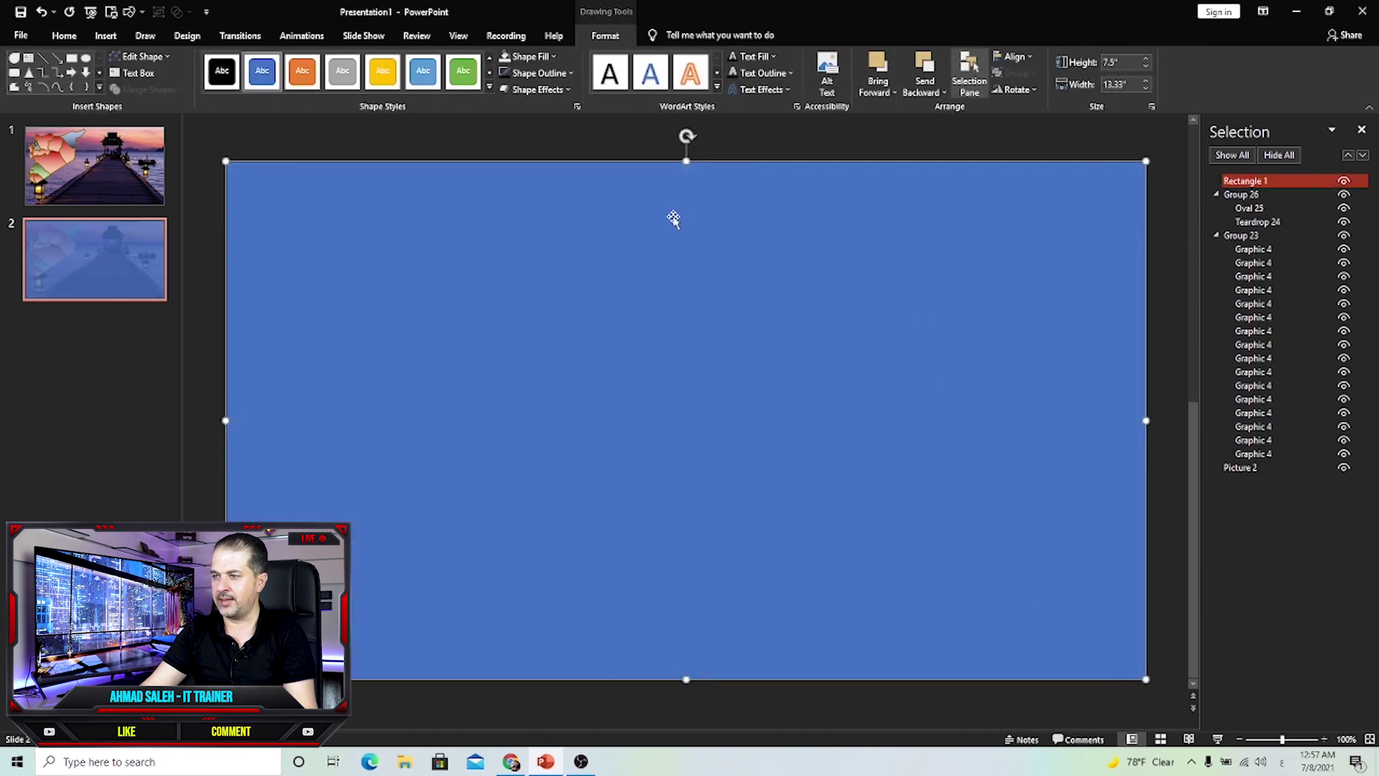
left_click(548, 75)
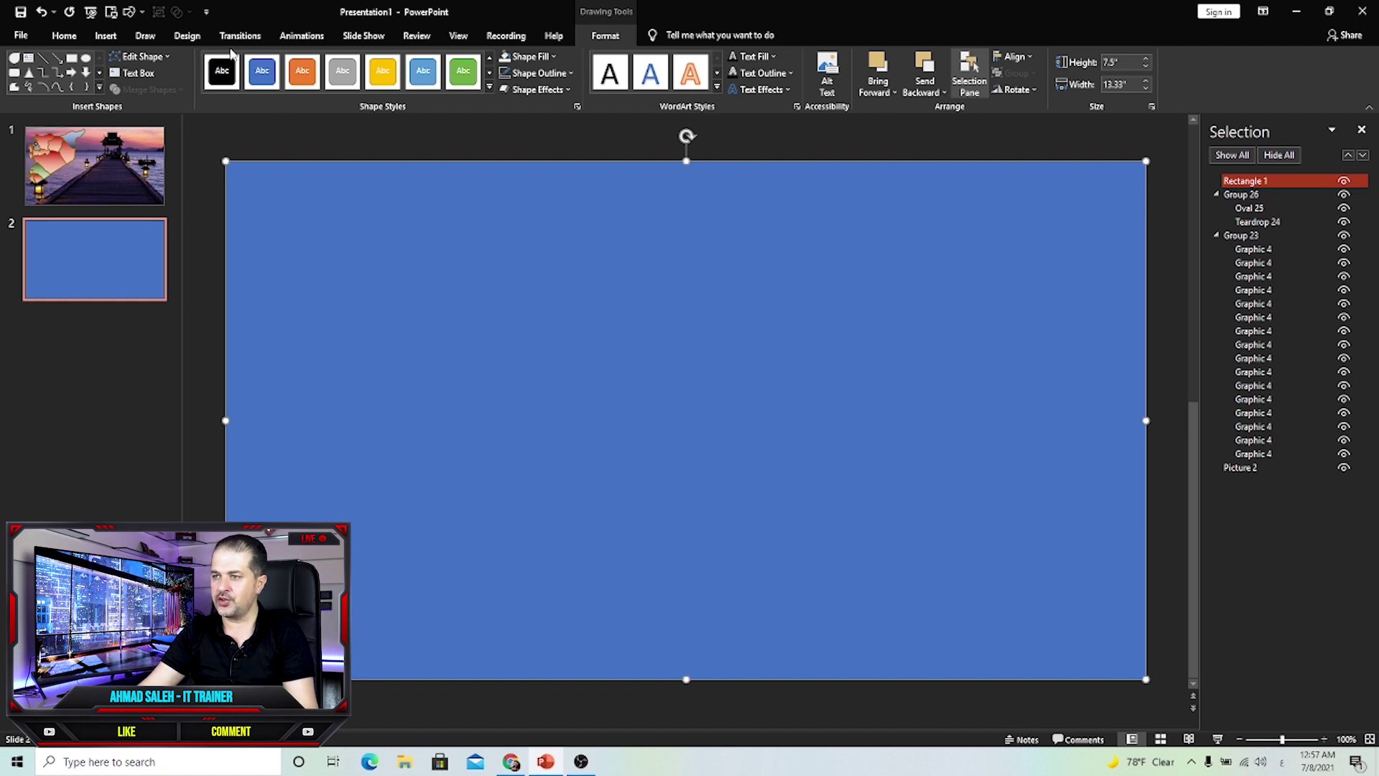
left_click(105, 35)
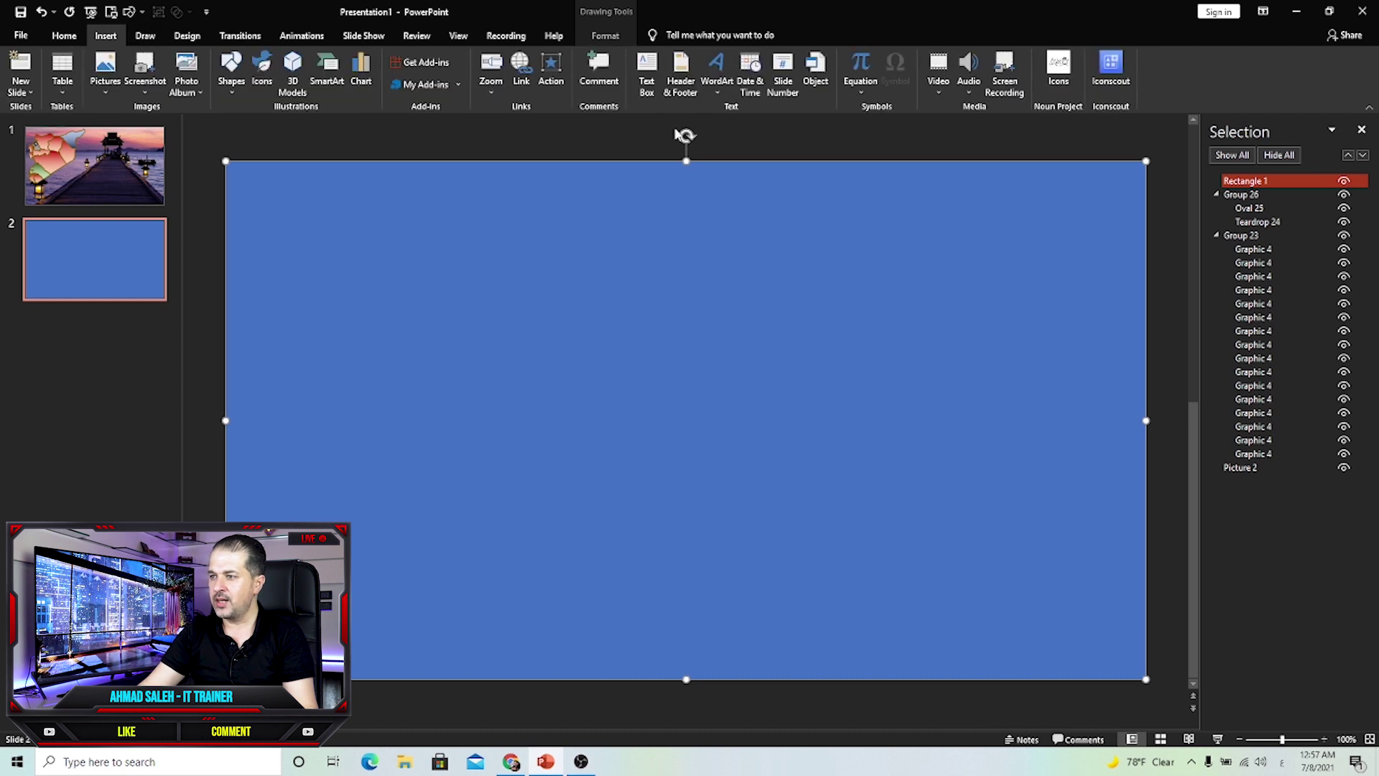
Step: Give the full-slide blue rectangle a mouse-over hyperlink to Slide 1
left_click(551, 70)
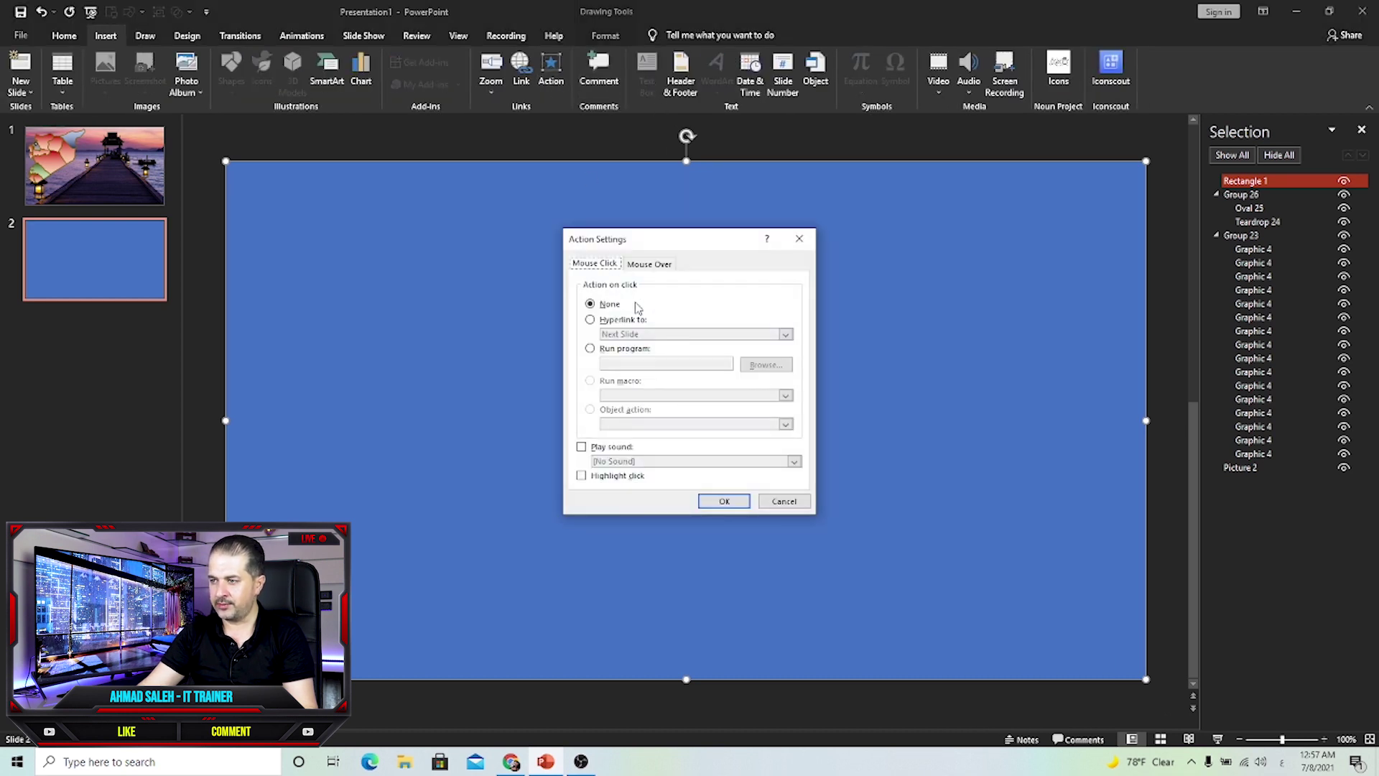
left_click(649, 265)
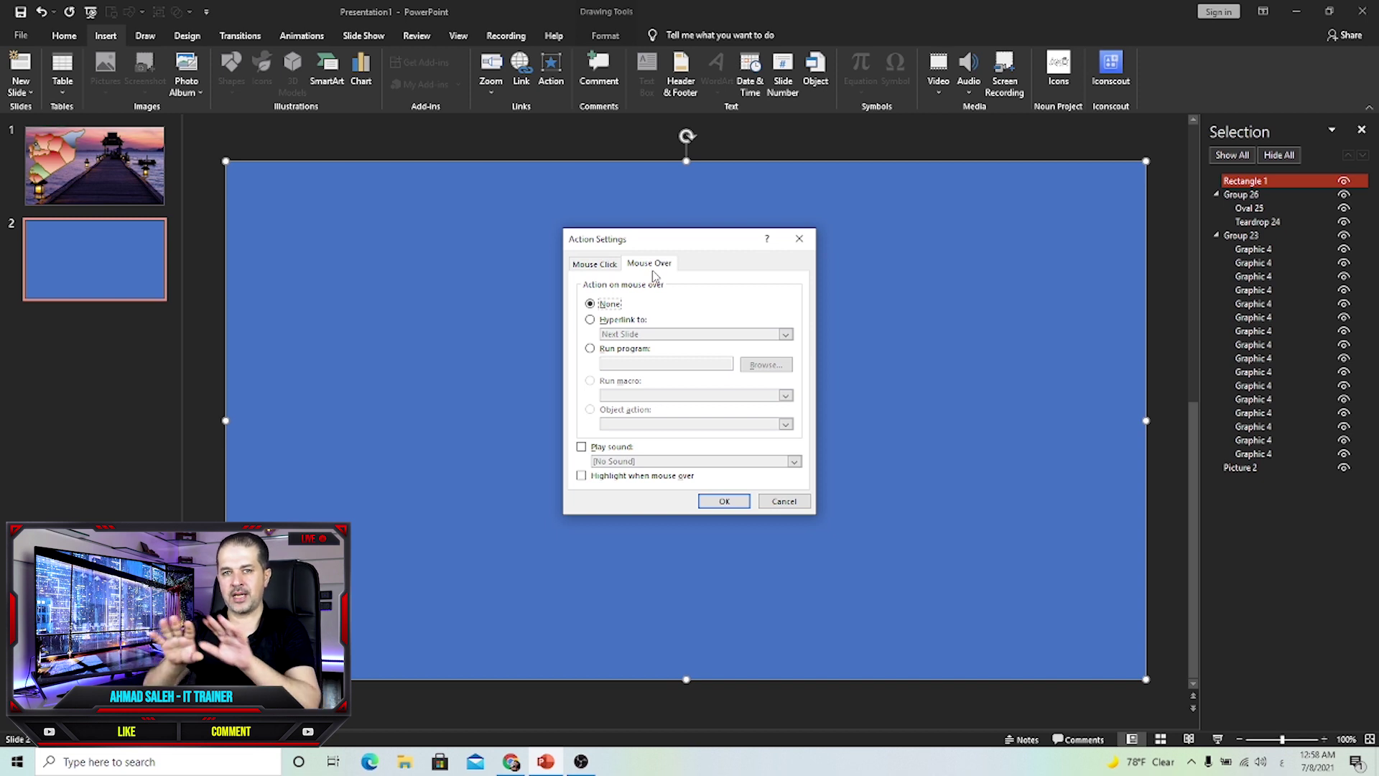
left_click(641, 320)
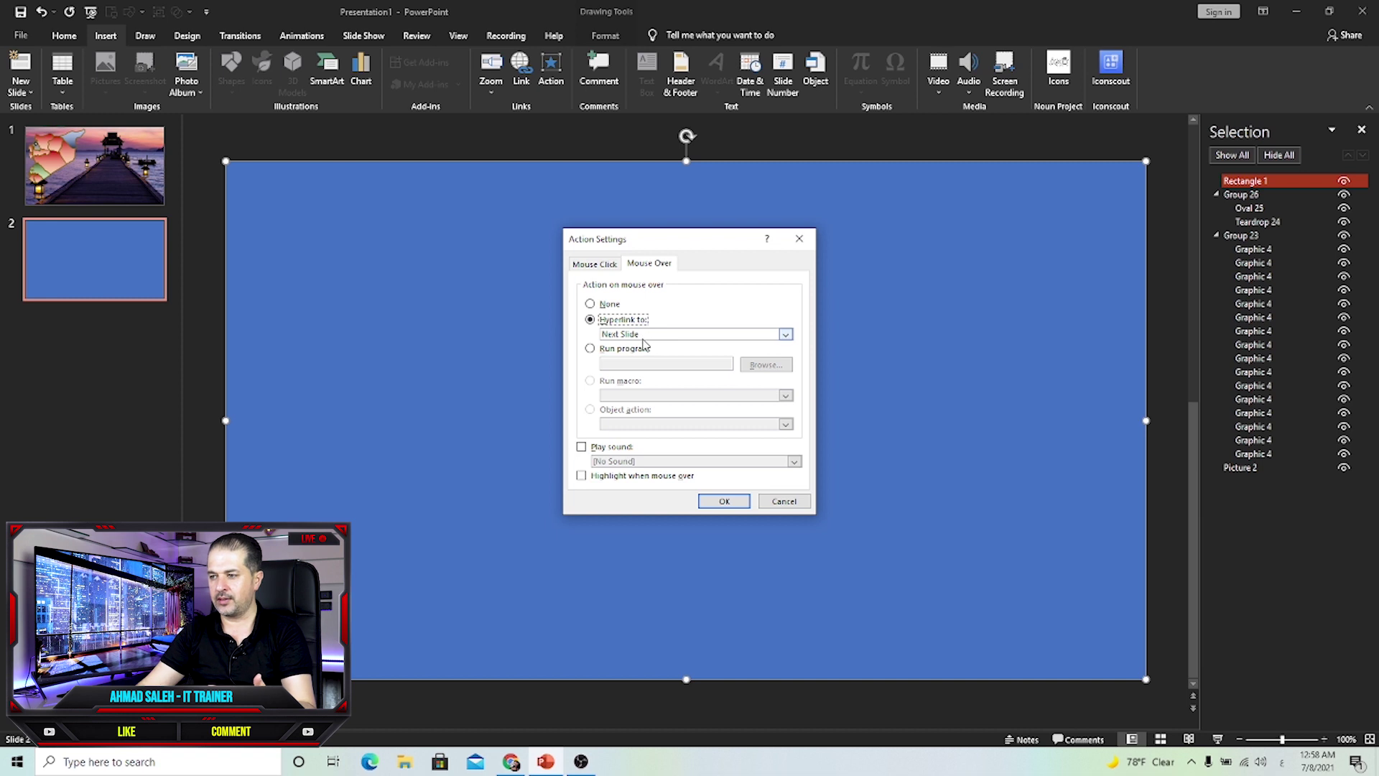
left_click(645, 335)
left_click(634, 445)
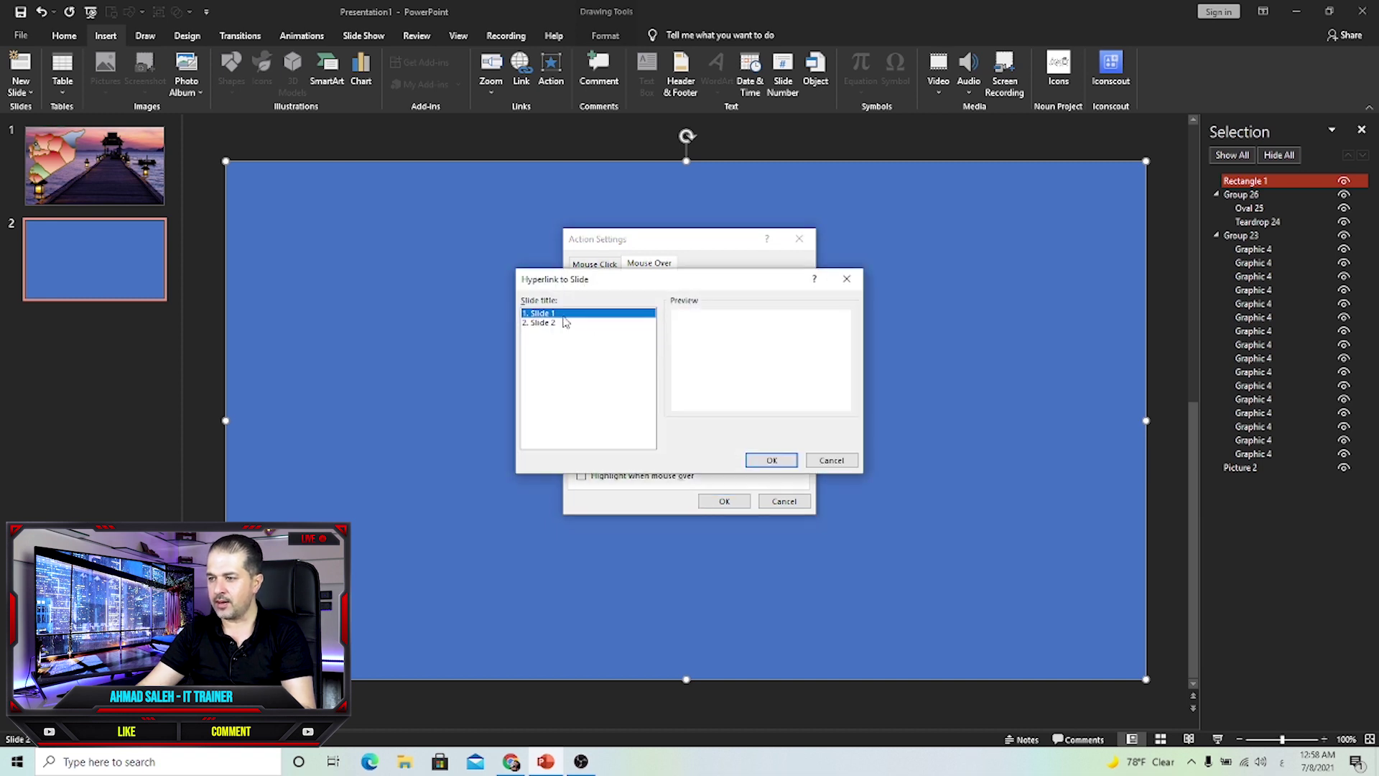
left_click(774, 462)
left_click(724, 500)
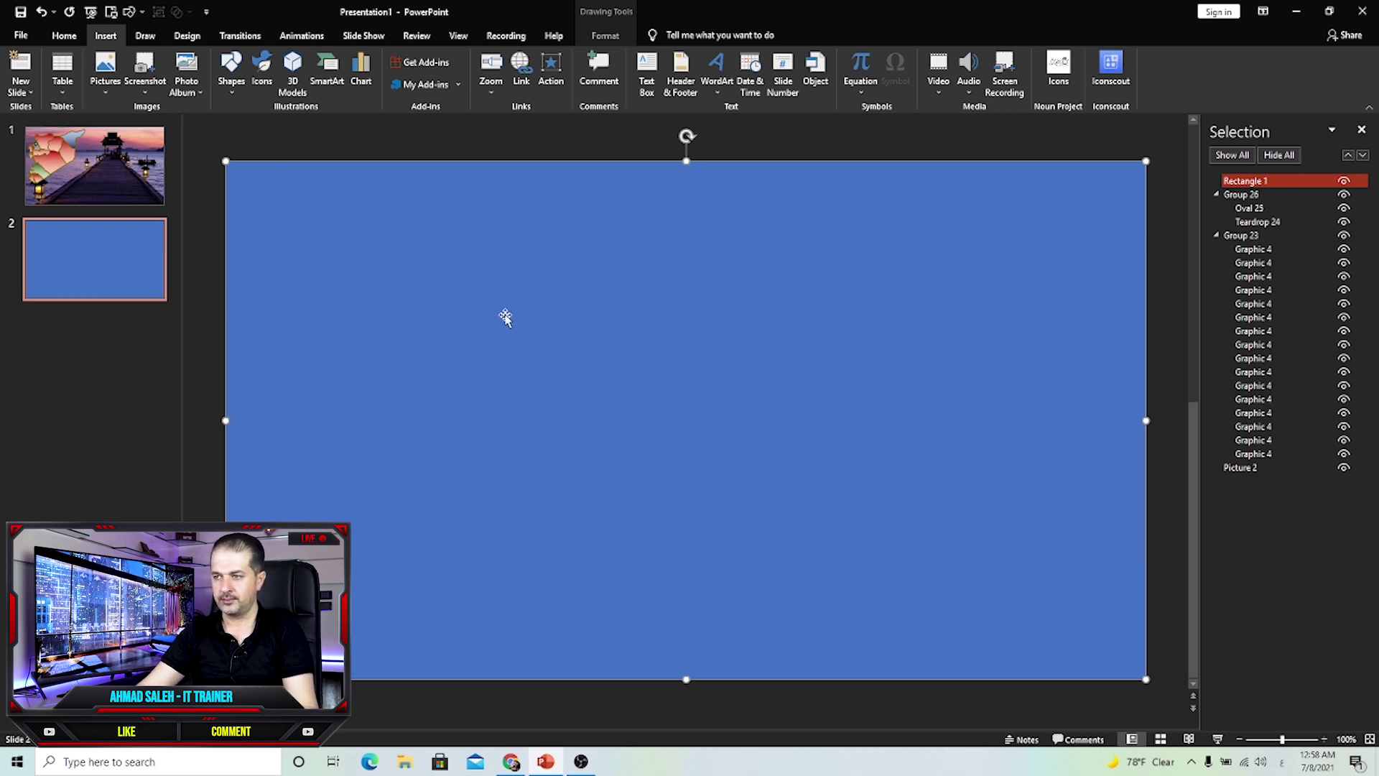
Step: Send the blue rectangle back one level so the yellow pin shows in front
left_click(603, 36)
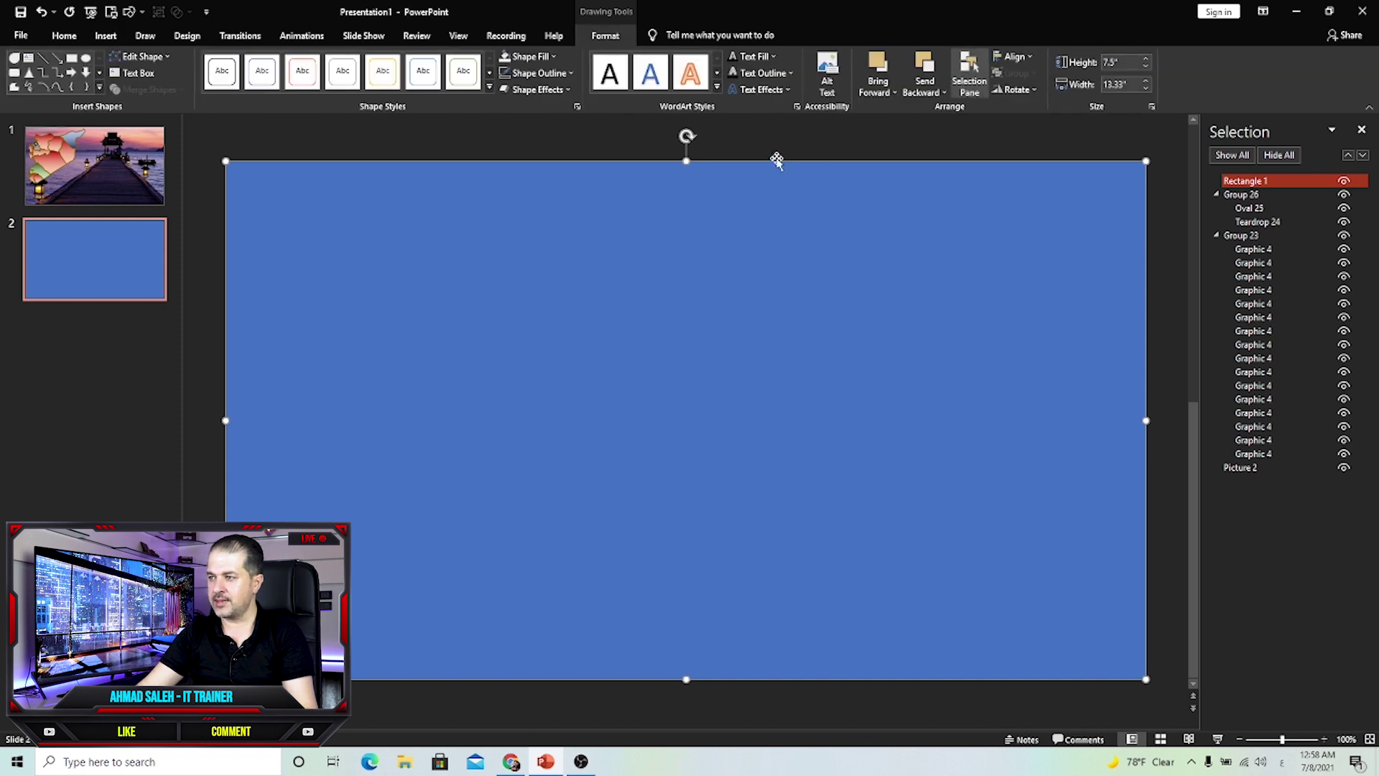
left_click(927, 64)
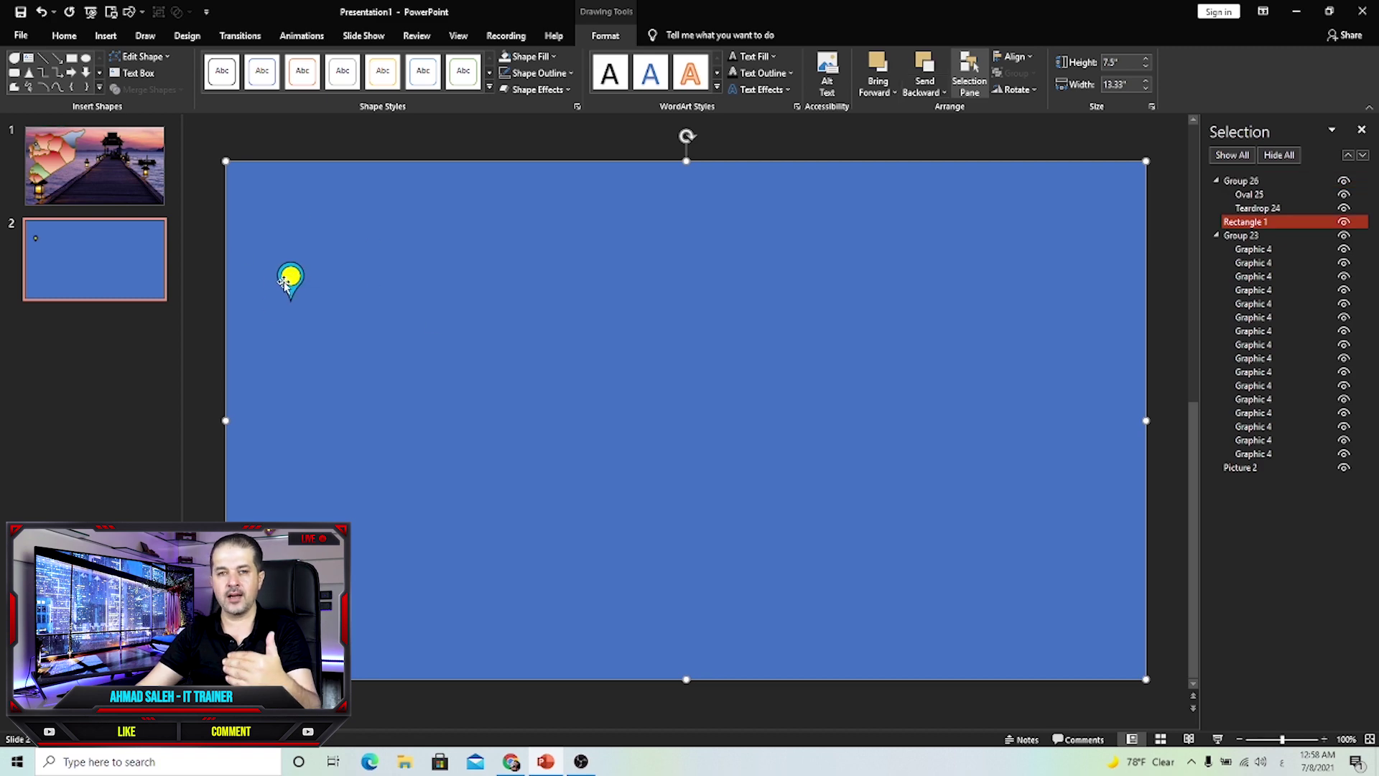
Step: Test the pin links between slides 1 and 2 in the slide show, then reopen slide 2
left_click(94, 165)
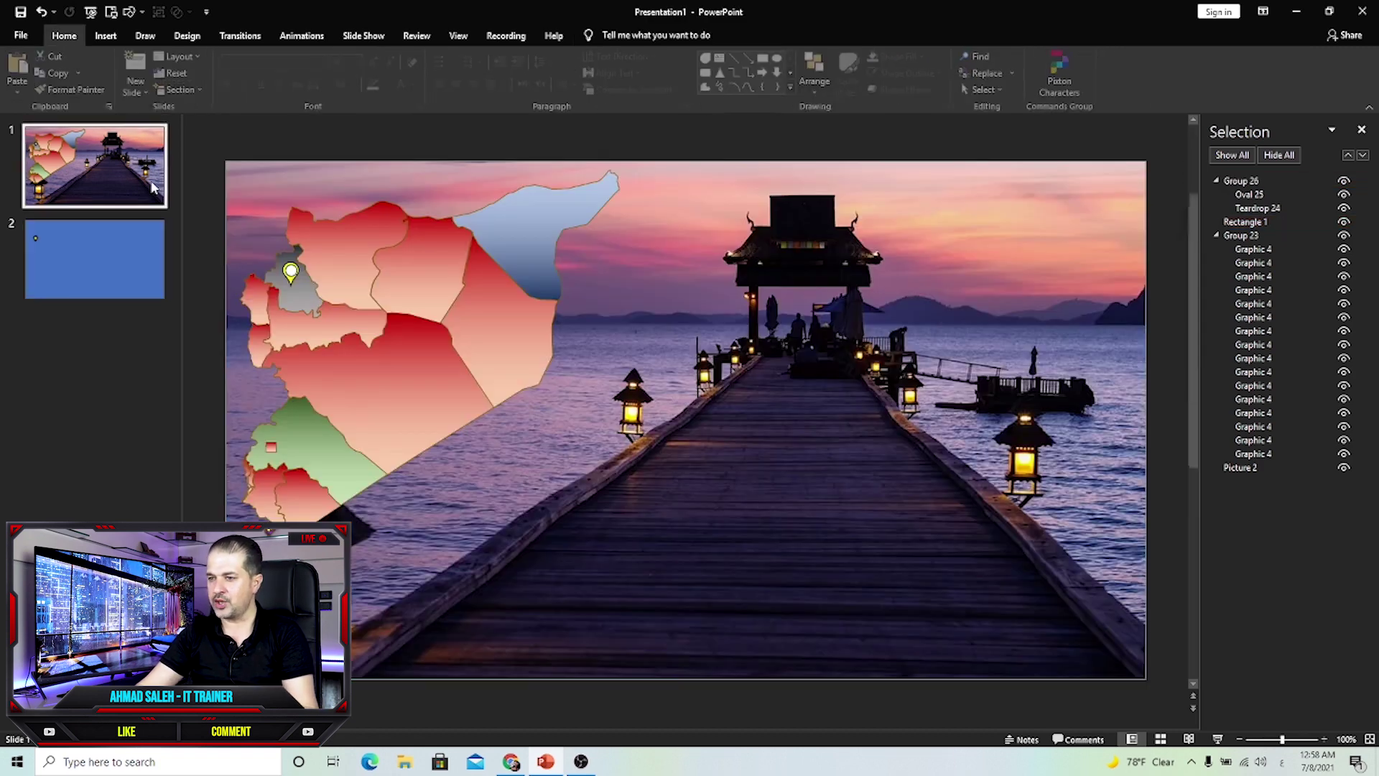
left_click(1217, 739)
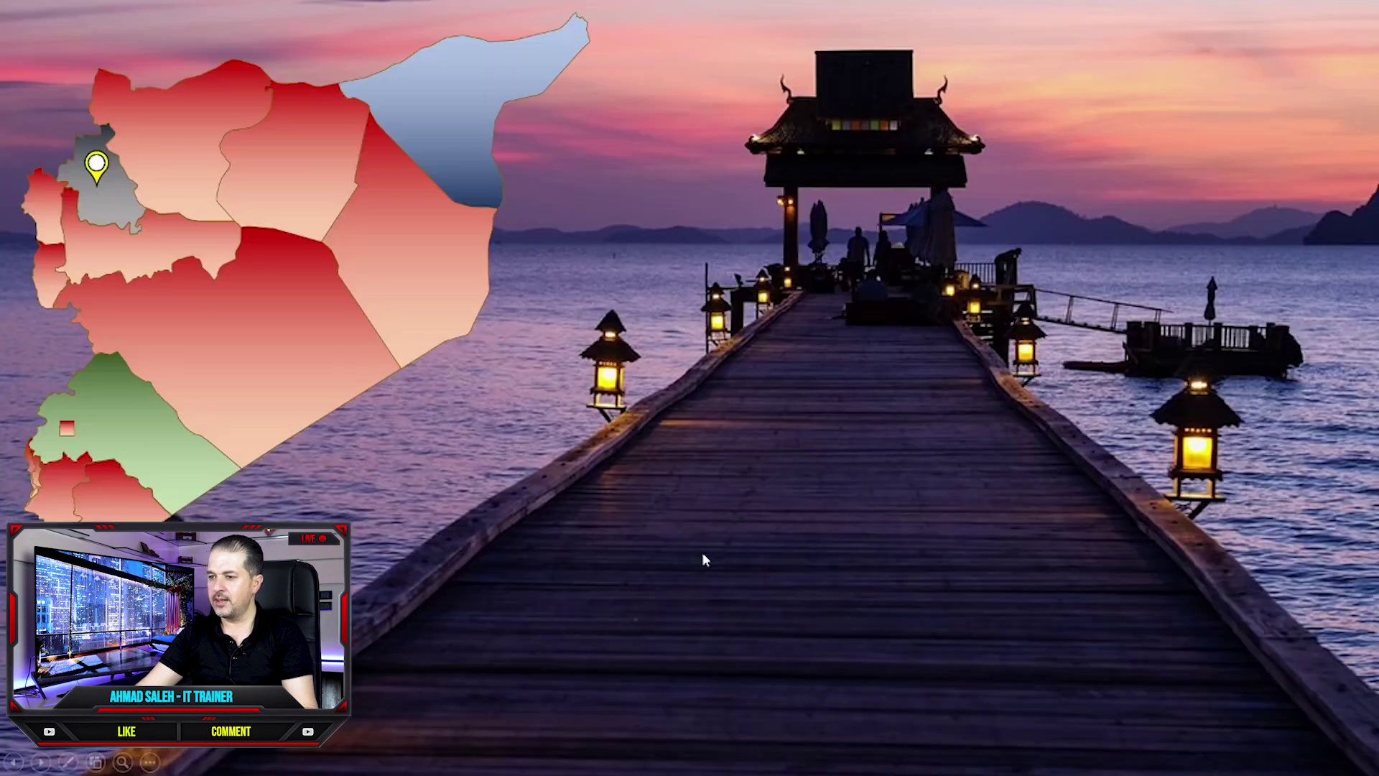
left_click(99, 171)
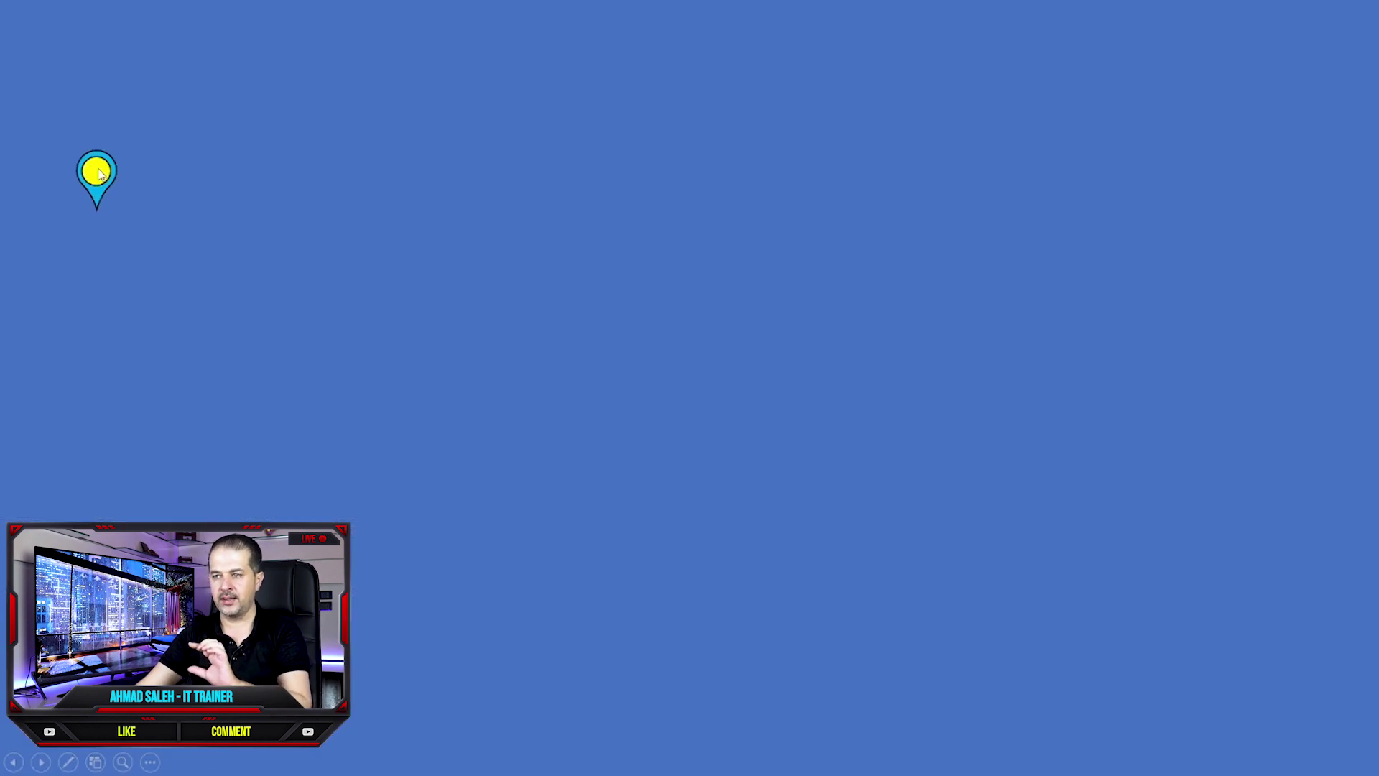
left_click(99, 172)
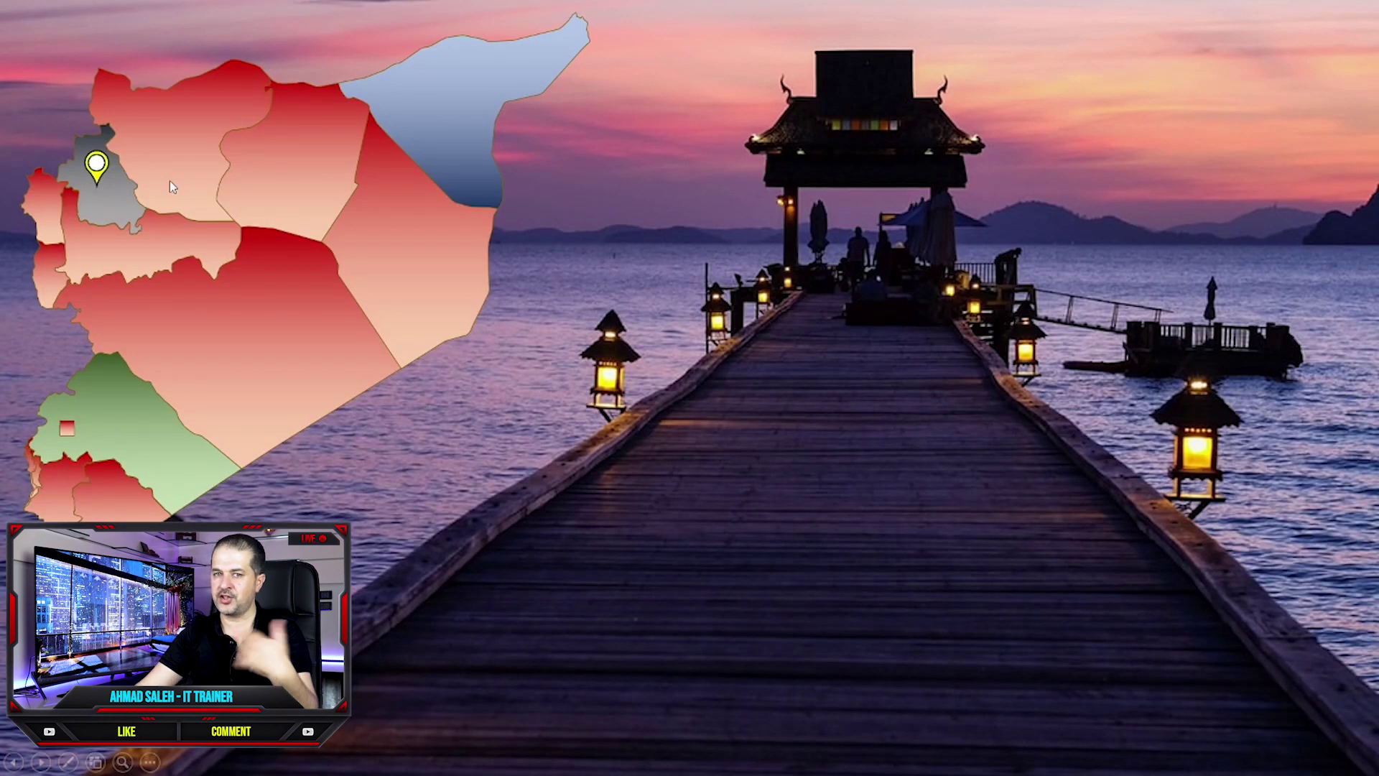
key("Escape")
left_click(133, 270)
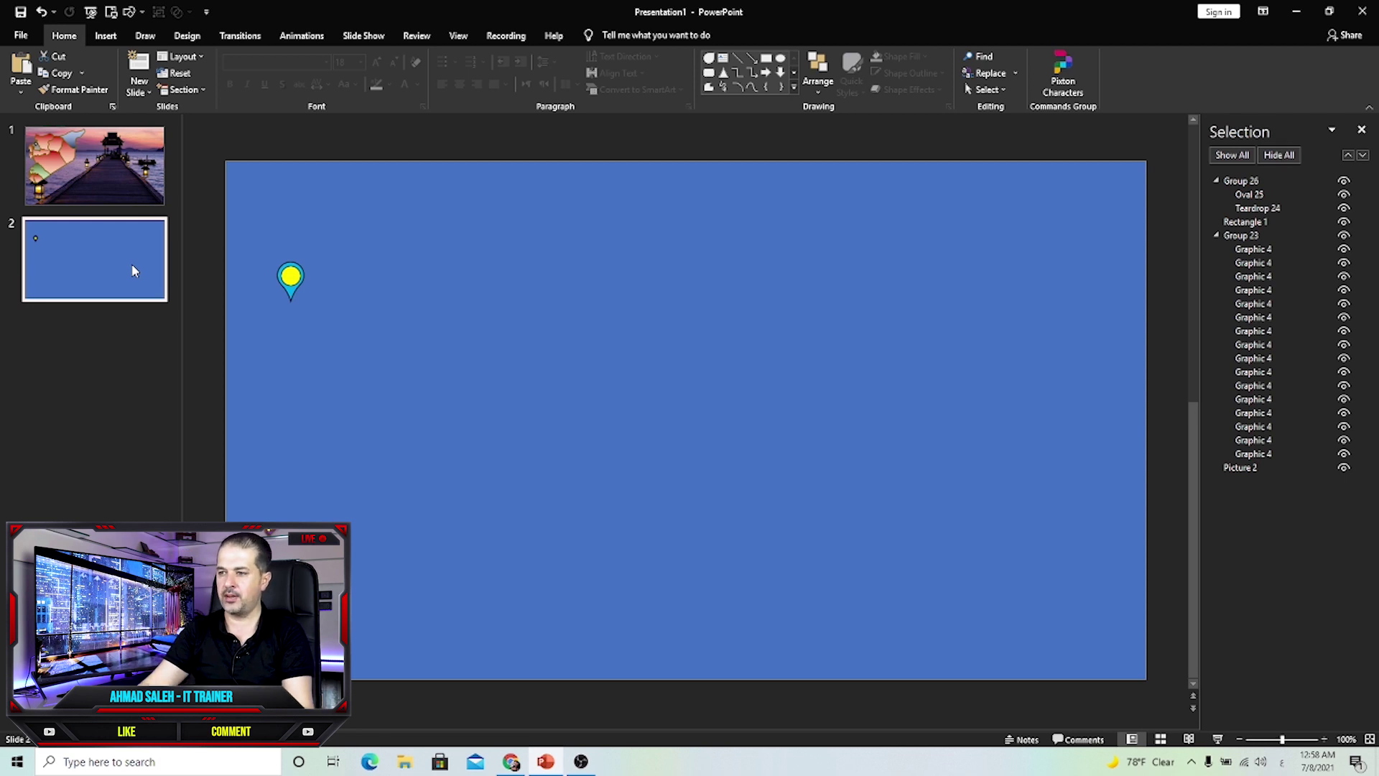
Step: Make slide 2's covering rectangle 100% transparent, then return to slide 1
left_click(840, 323)
right_click(839, 296)
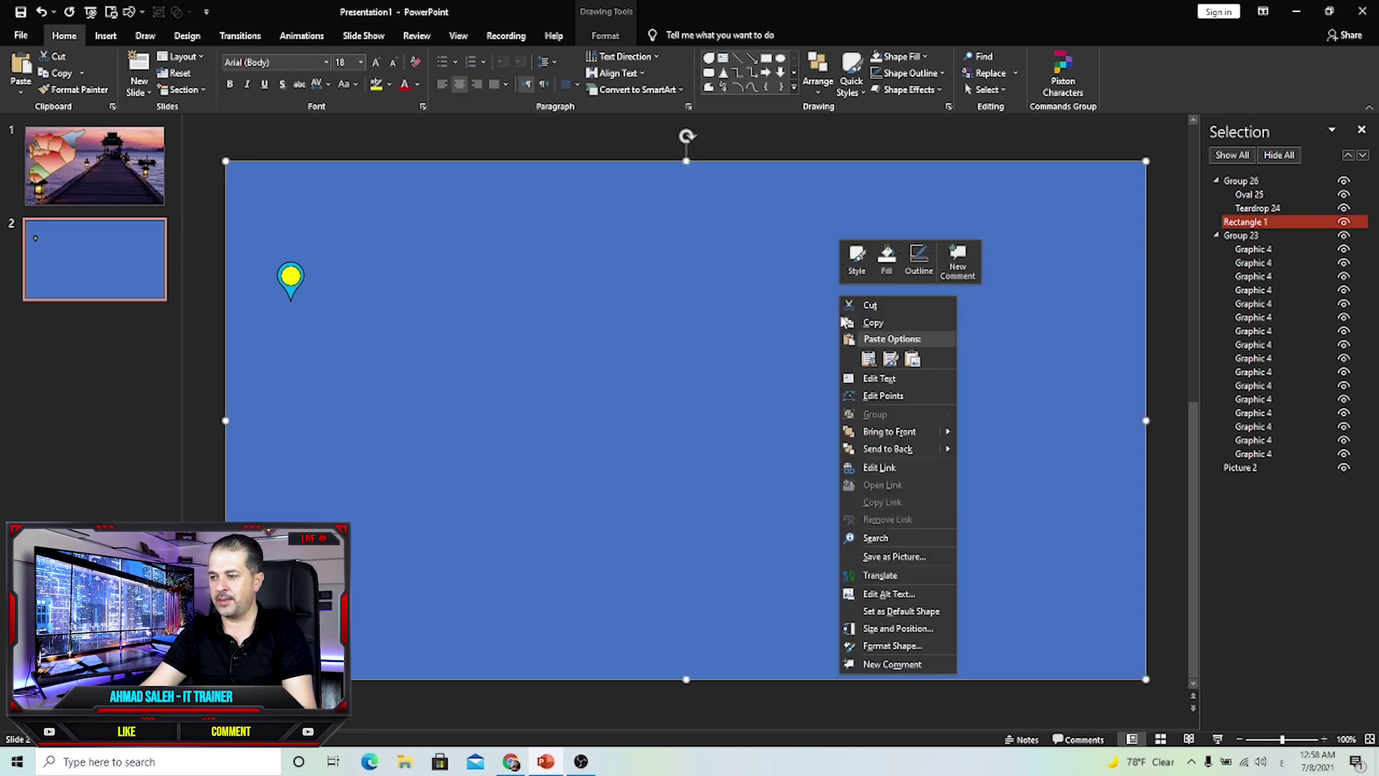
left_click(871, 649)
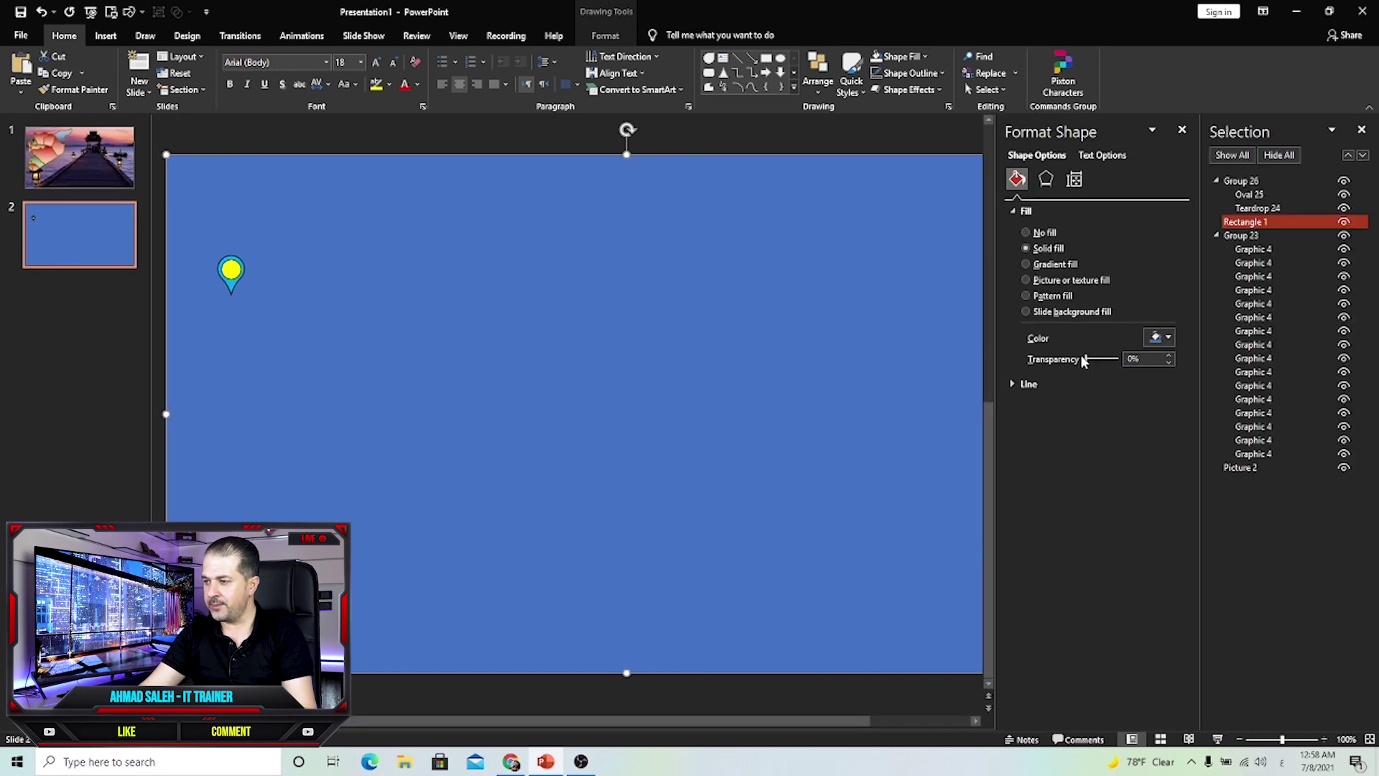
left_click_drag(1087, 359, 1129, 363)
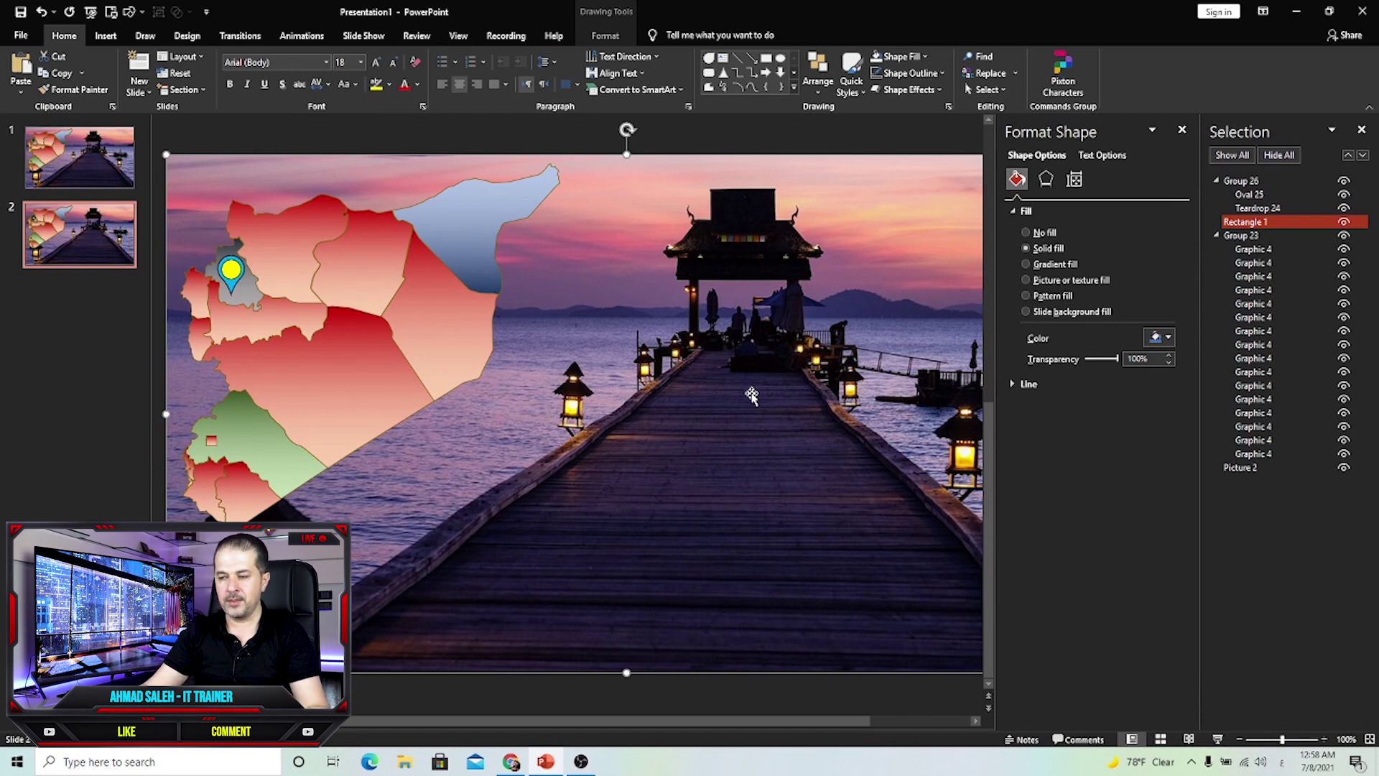
left_click(1182, 129)
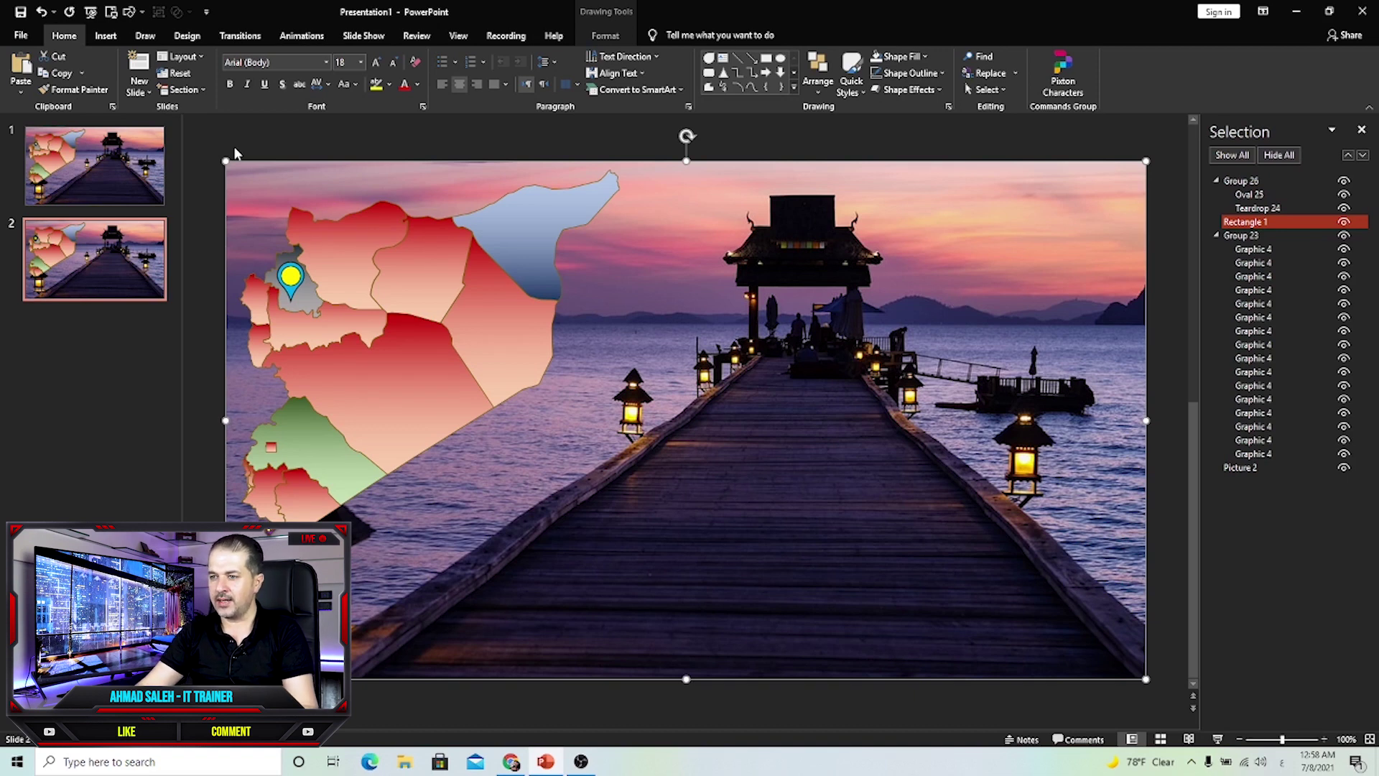
key("Page_Up")
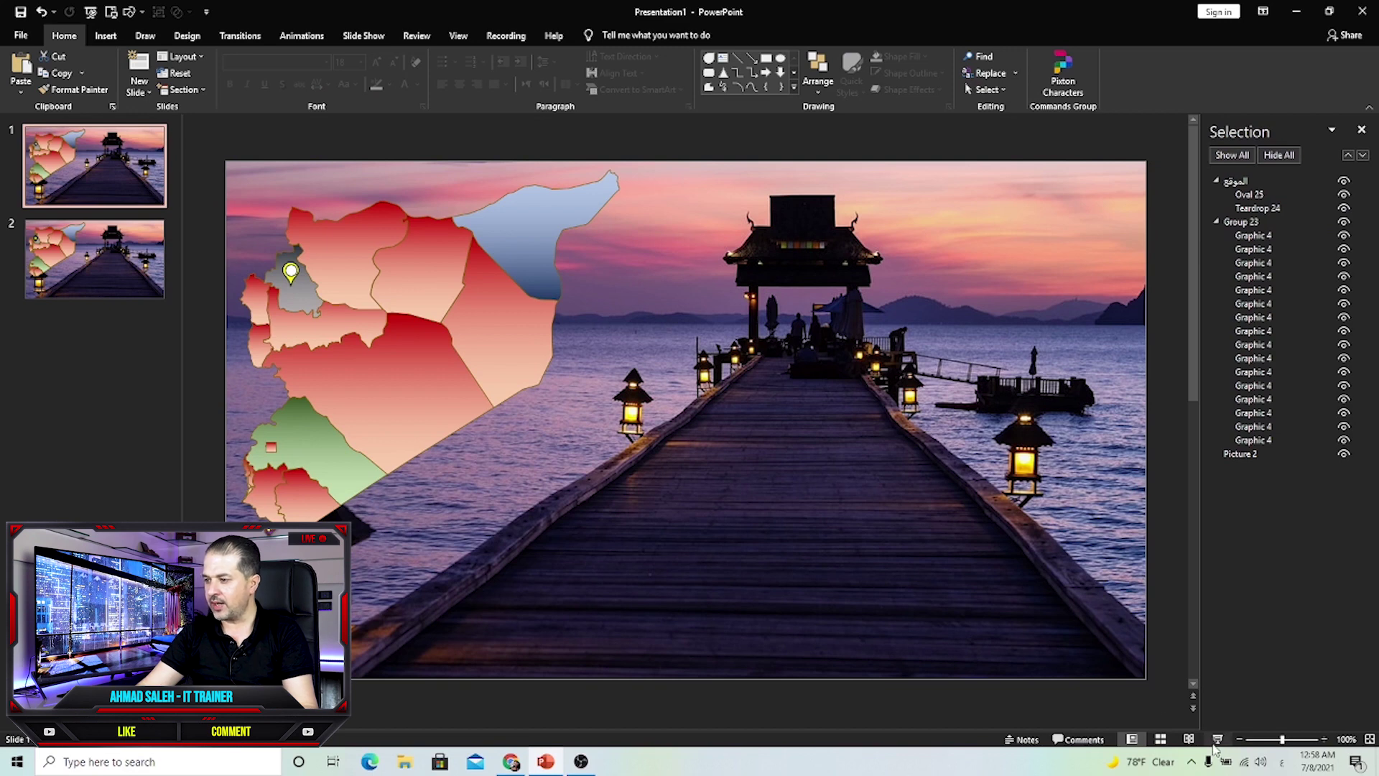
Step: Run the slide show, follow the map pin link to slide 2, and click through to the end
left_click(1217, 739)
left_click(100, 173)
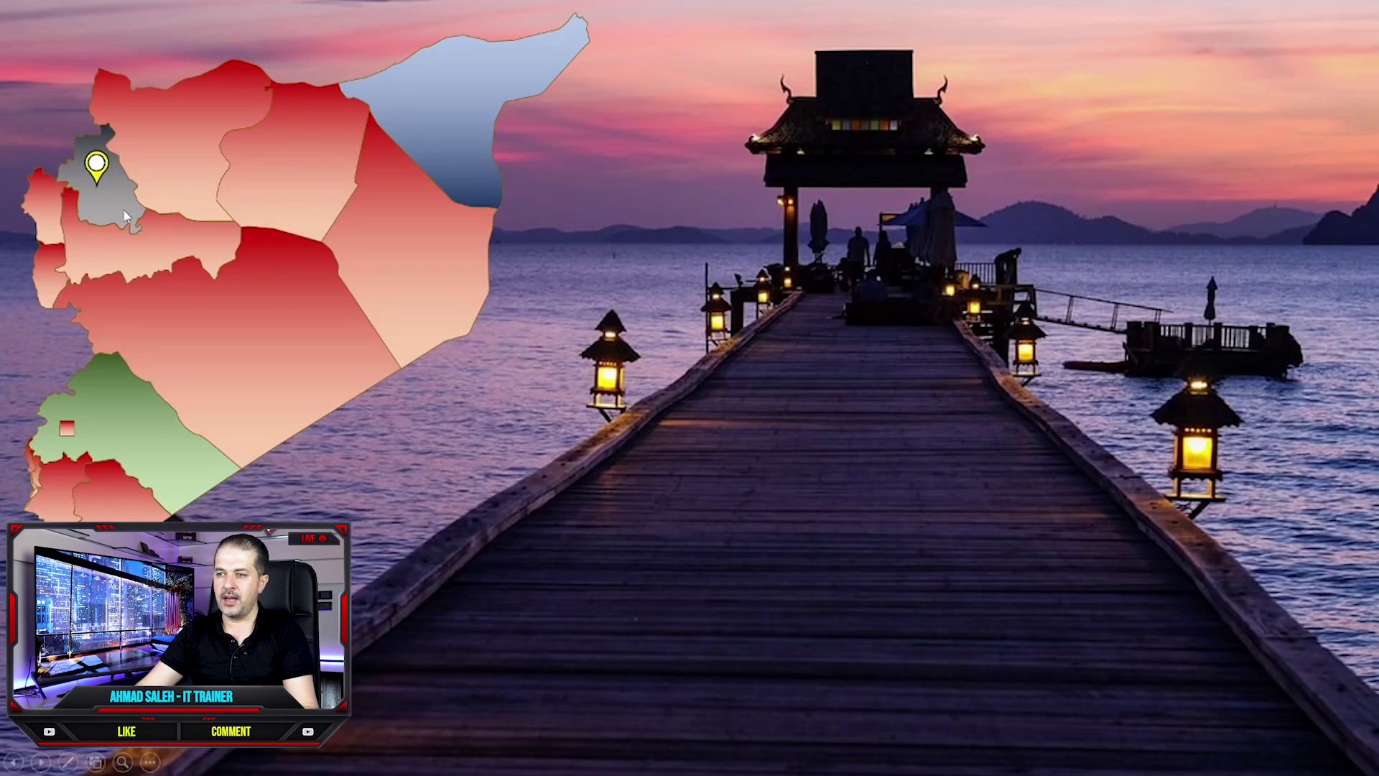
left_click(106, 177)
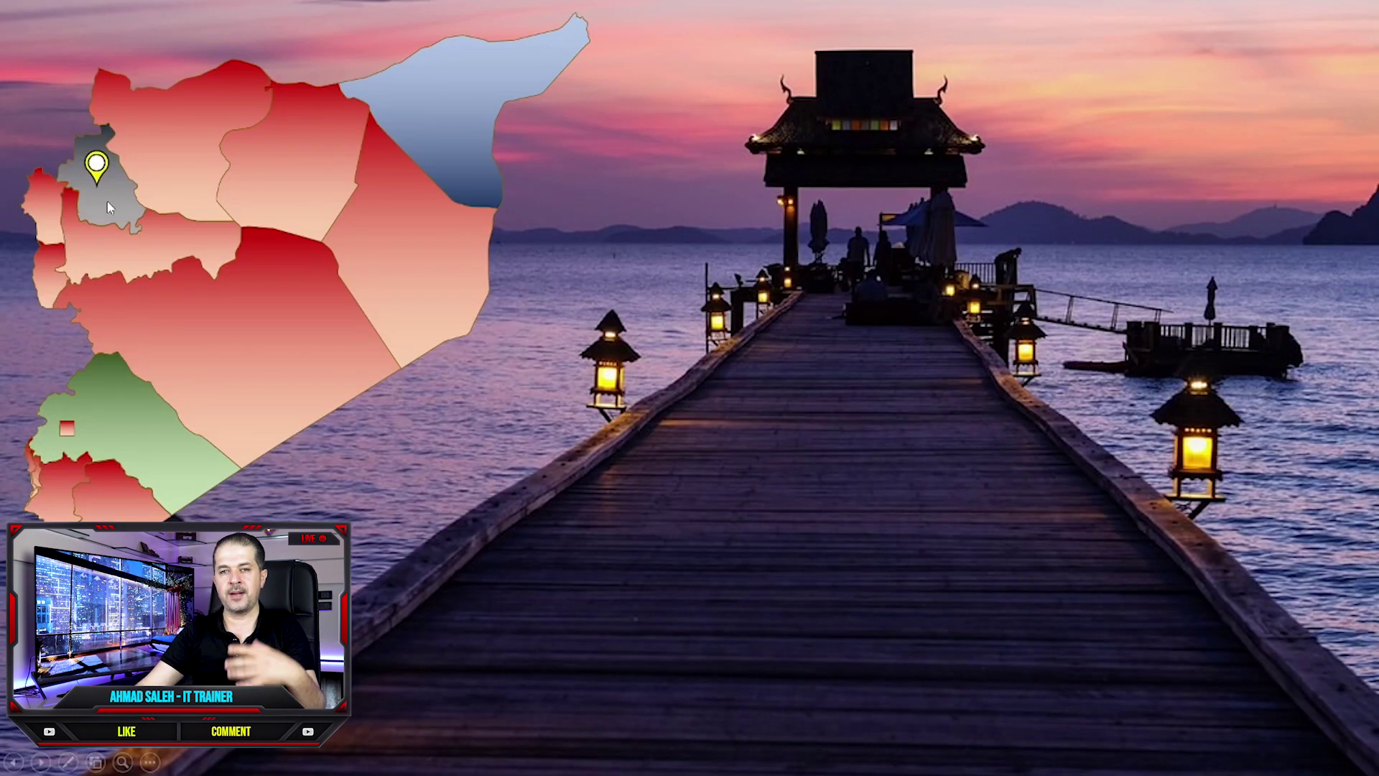
left_click(106, 200)
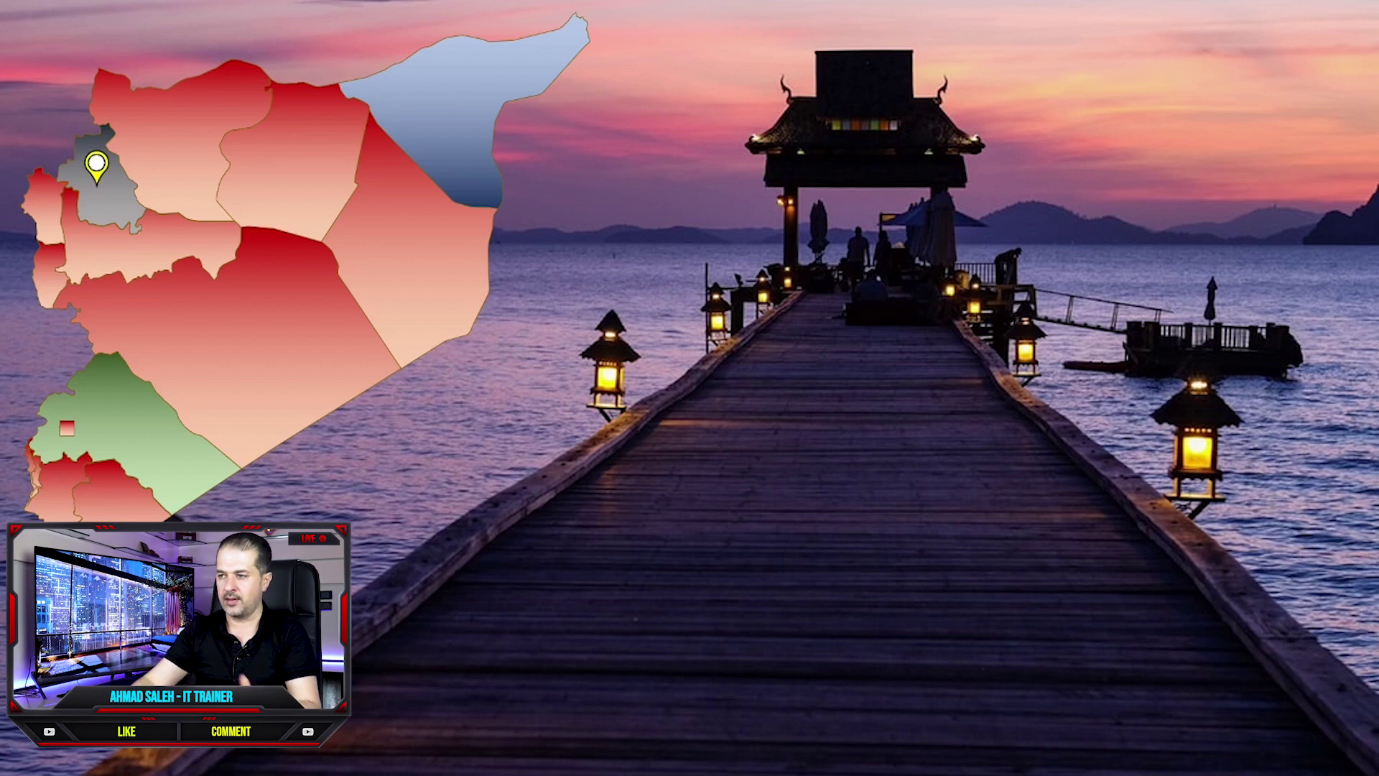
left_click(675, 224)
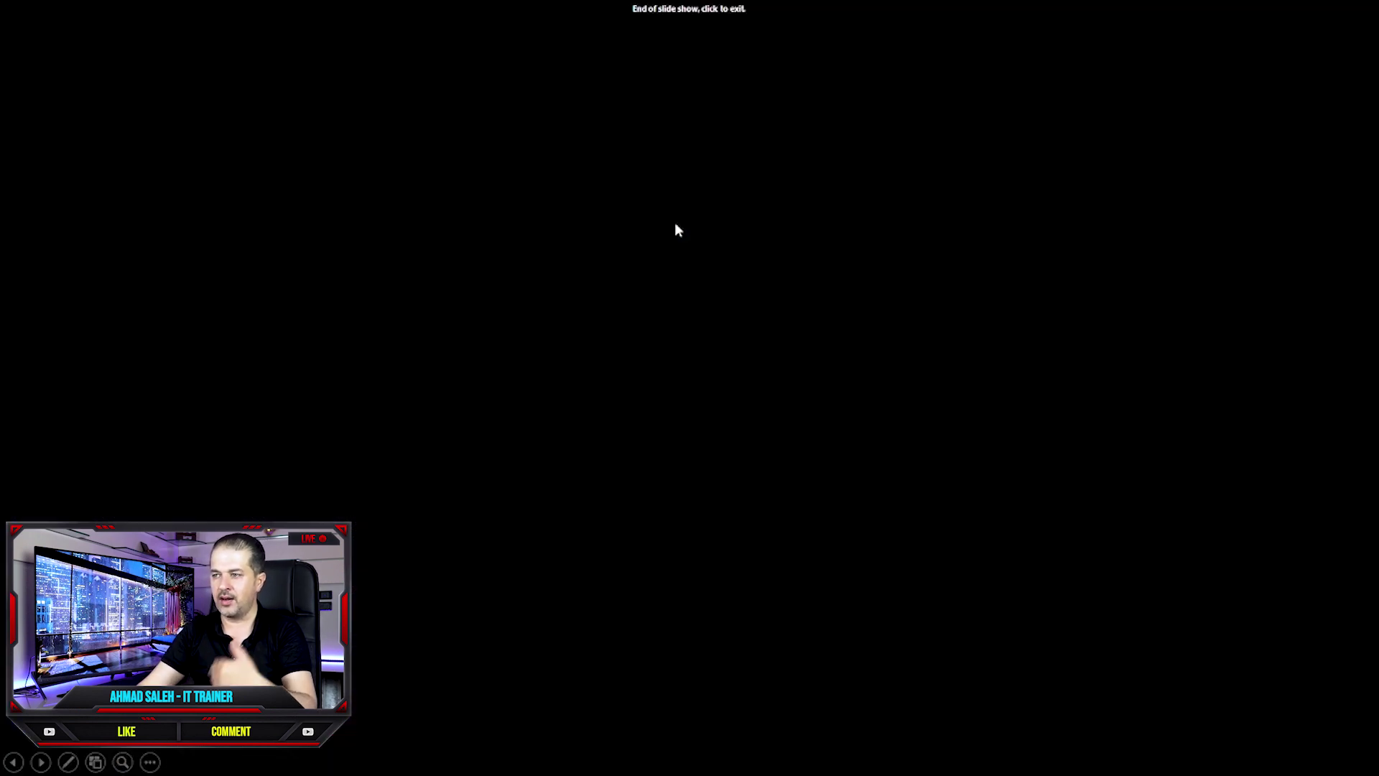
left_click(676, 225)
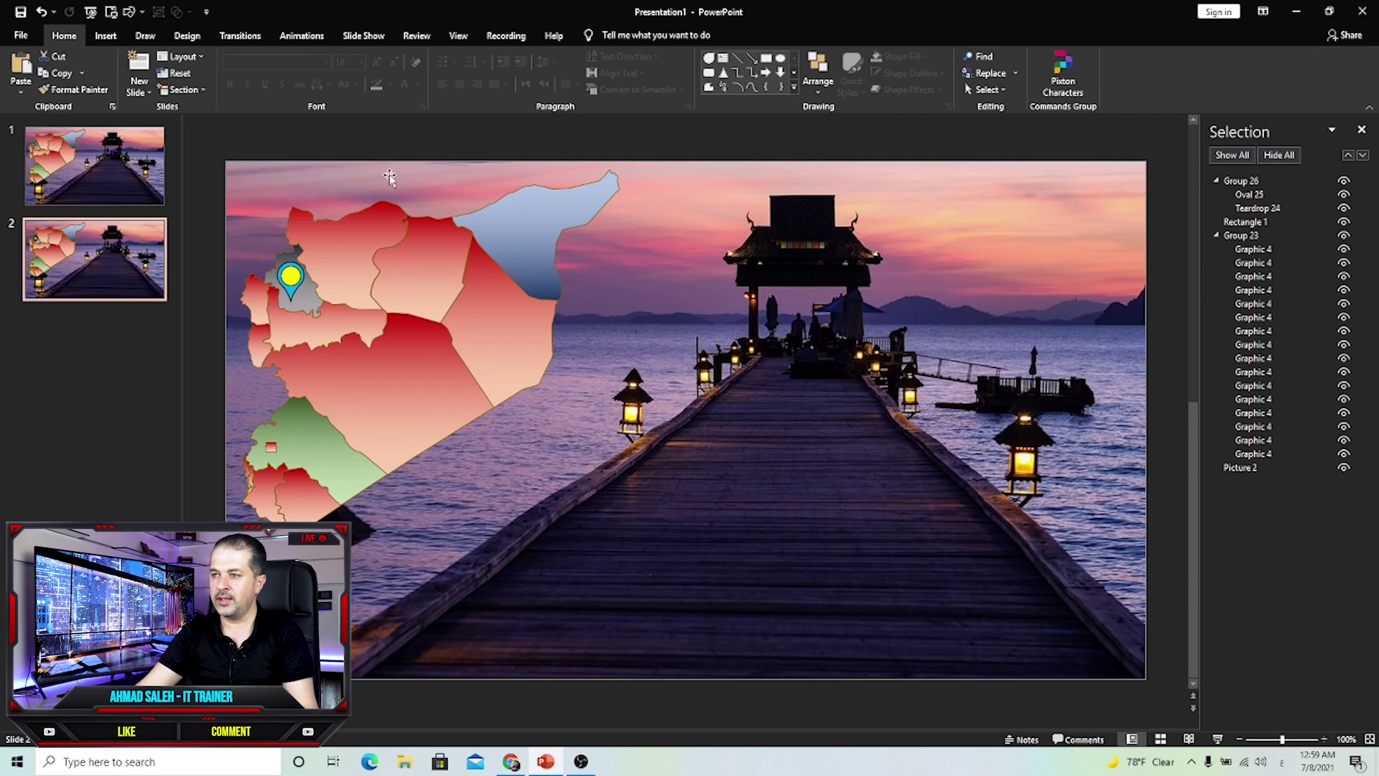
Step: Set the show type to Browsed at a kiosk (full screen) and reselect slide 1
left_click(358, 34)
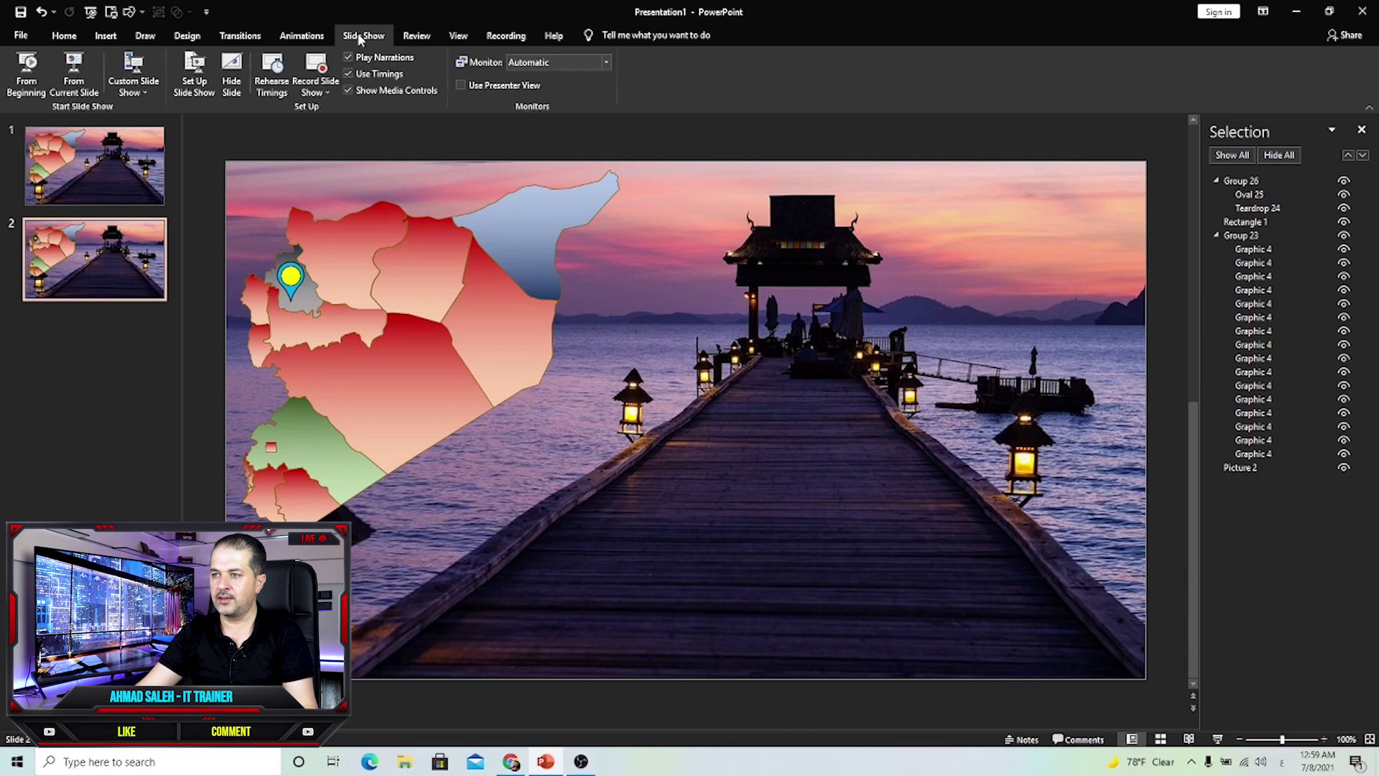
left_click(185, 85)
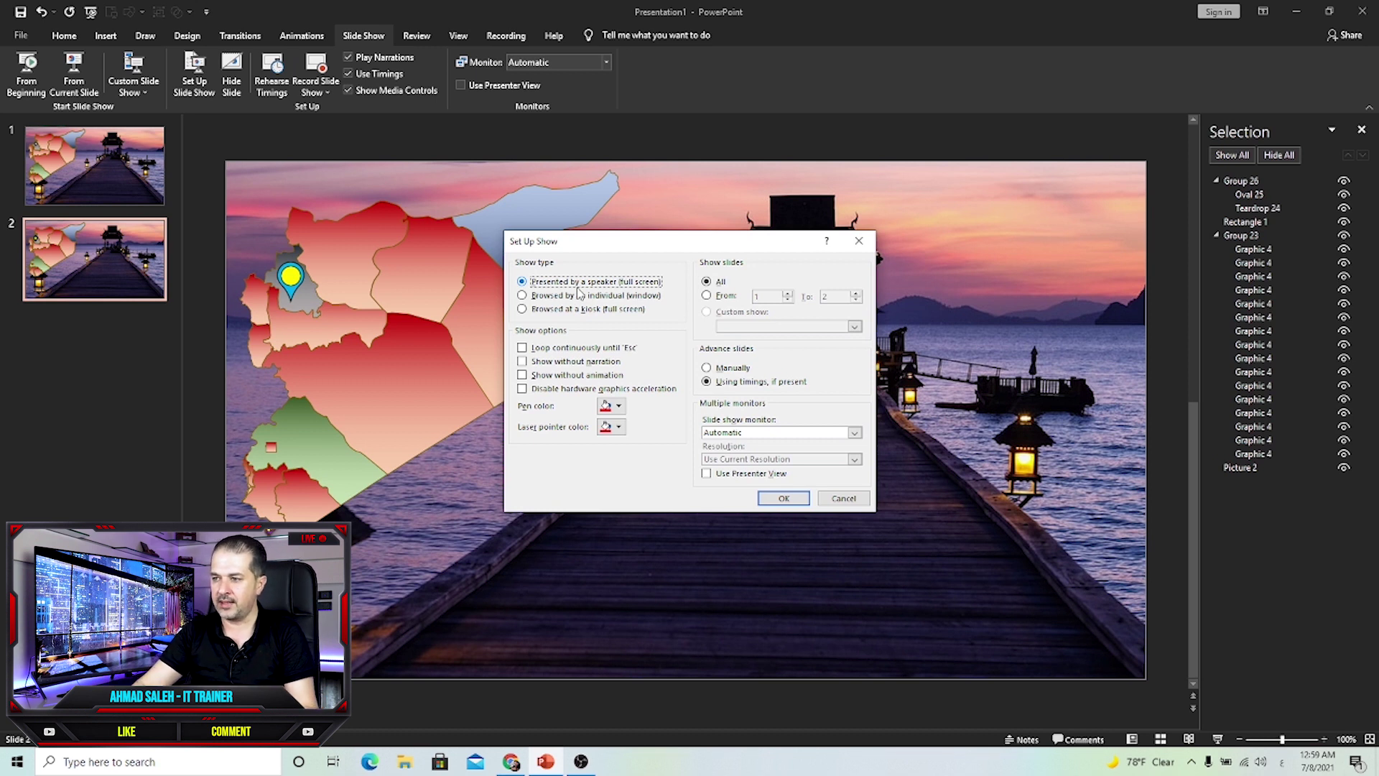
left_click(560, 314)
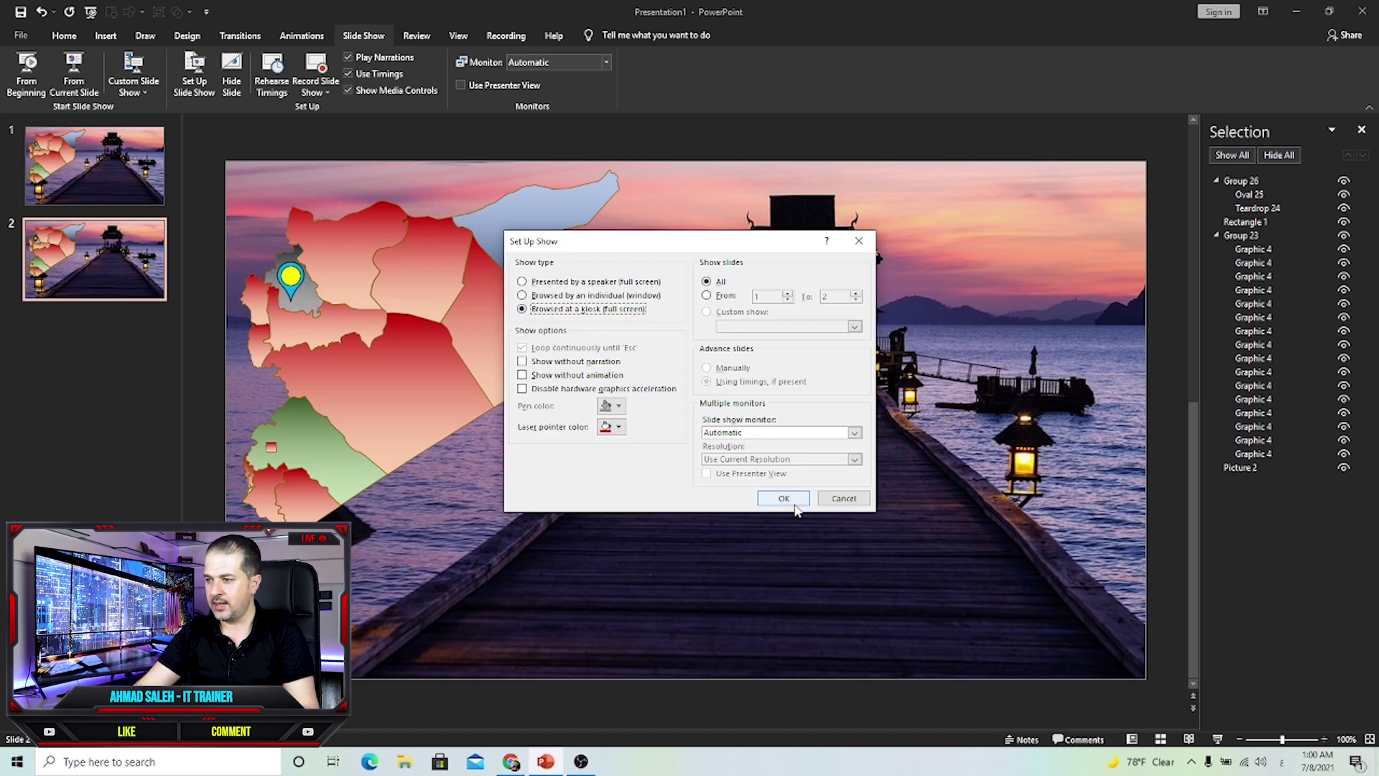
left_click(790, 501)
left_click(147, 165)
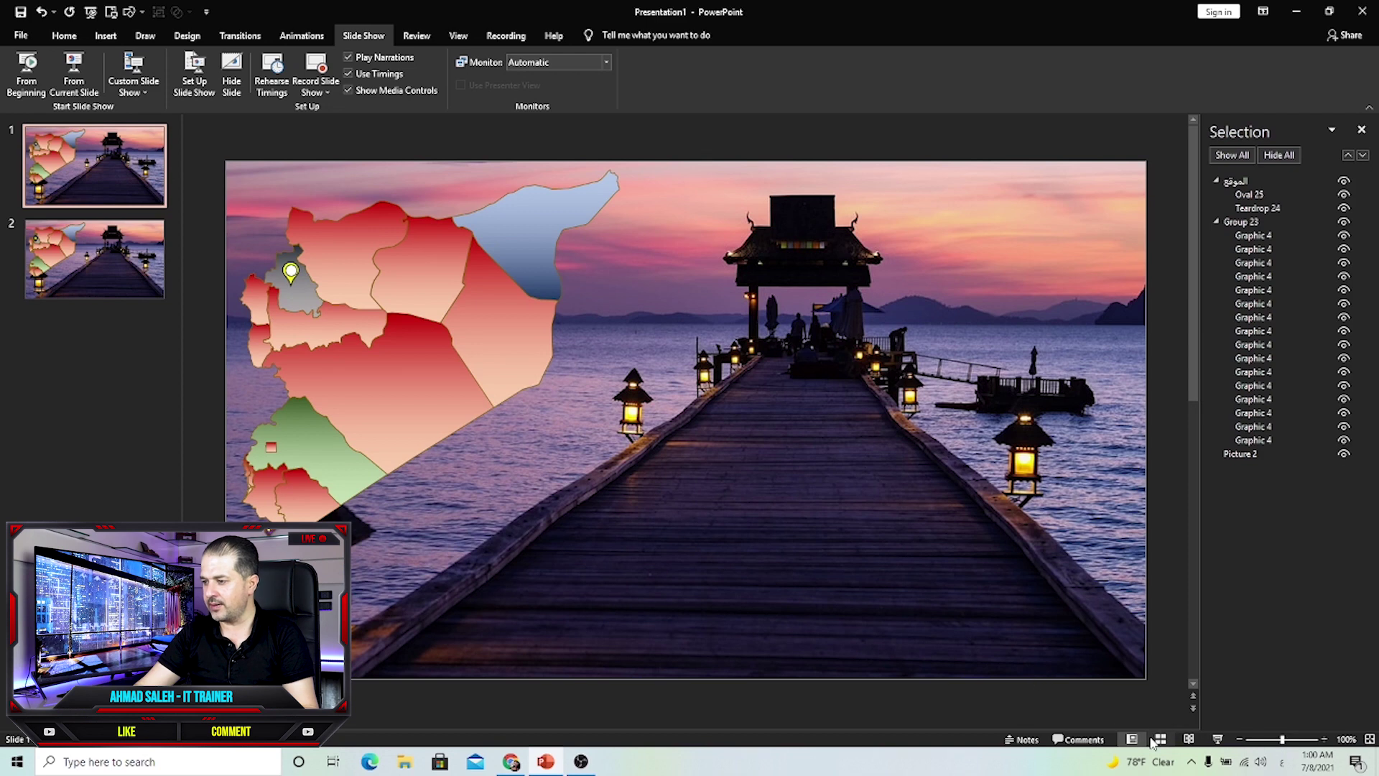
Step: Test the kiosk-mode slide show, exit it, and reopen slide 2
left_click(1219, 740)
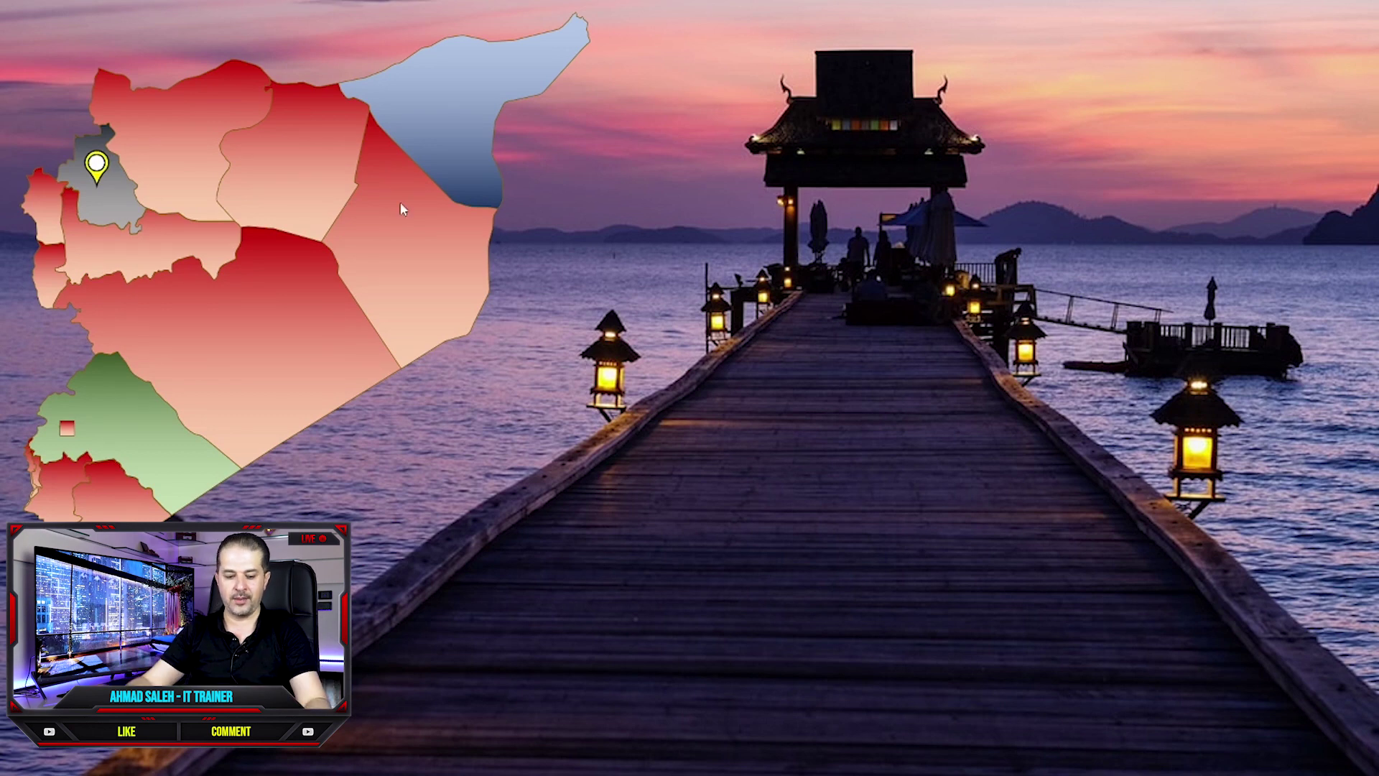
key("Escape")
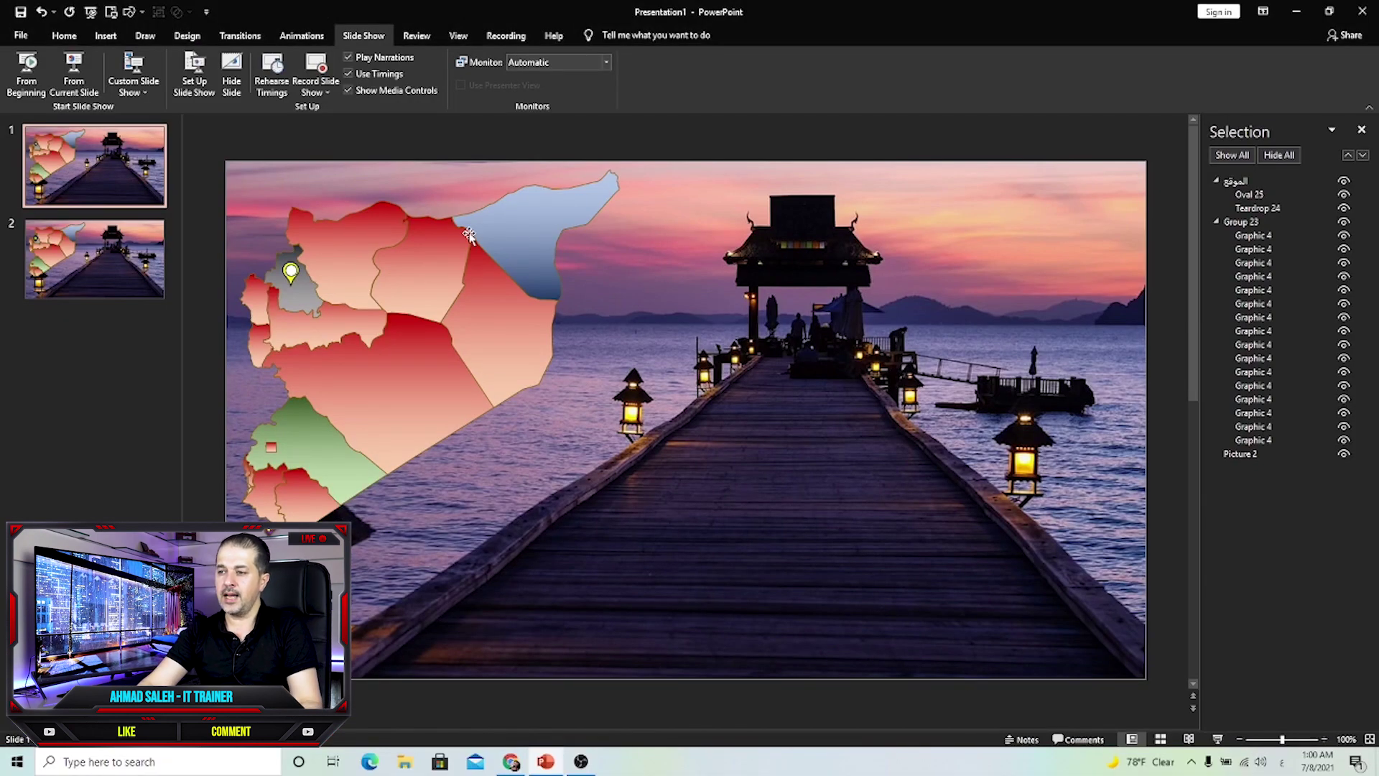
left_click(130, 263)
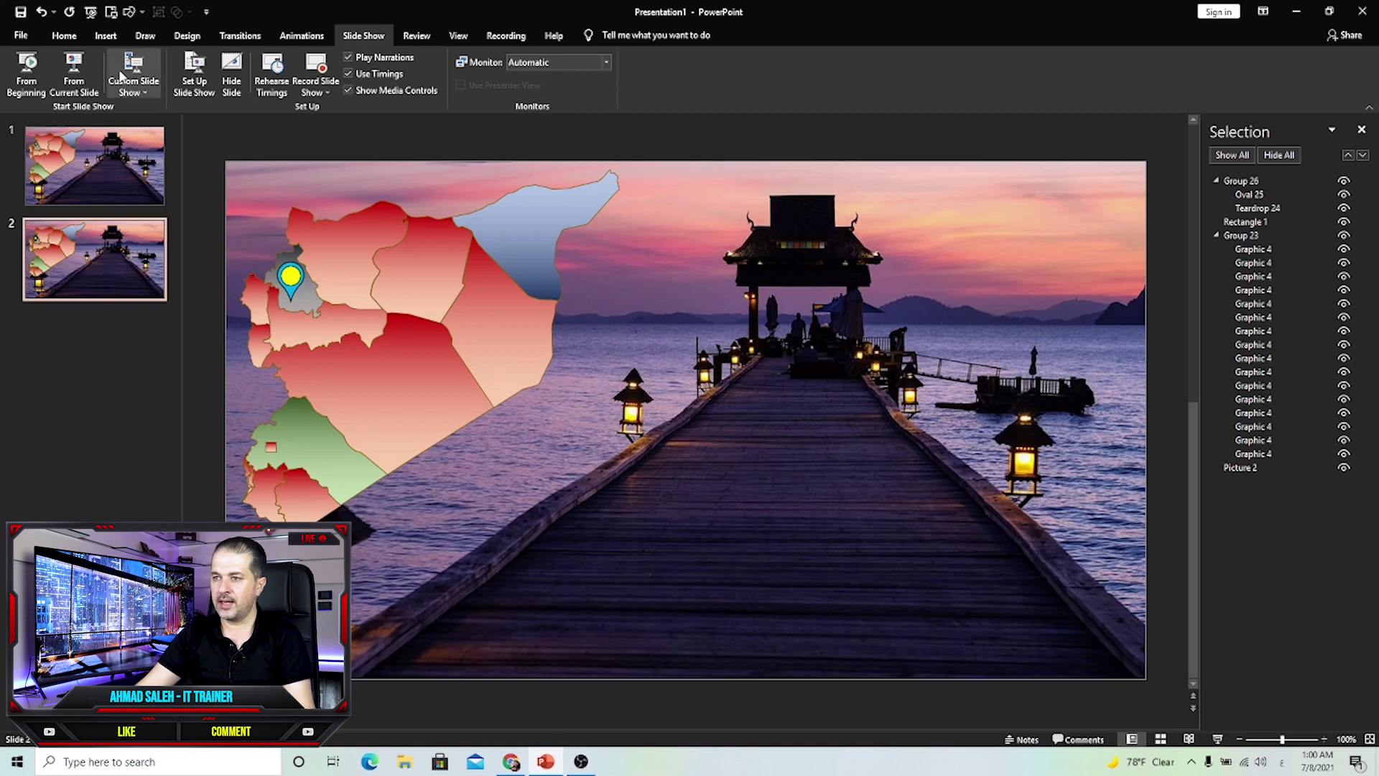
Step: Draw a Bent Line 2 callout box near the top of slide 2
left_click(106, 36)
left_click(230, 71)
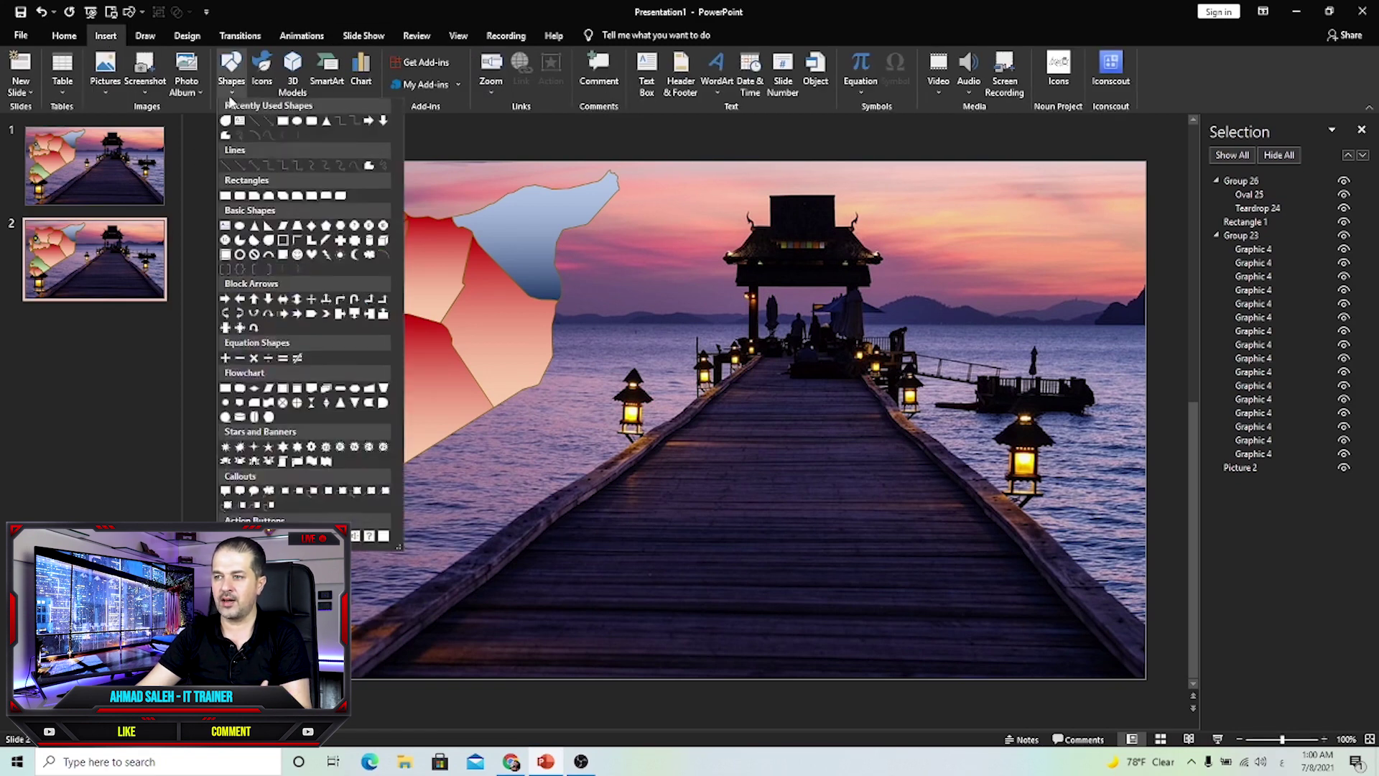
left_click(299, 494)
left_click_drag(370, 183, 558, 234)
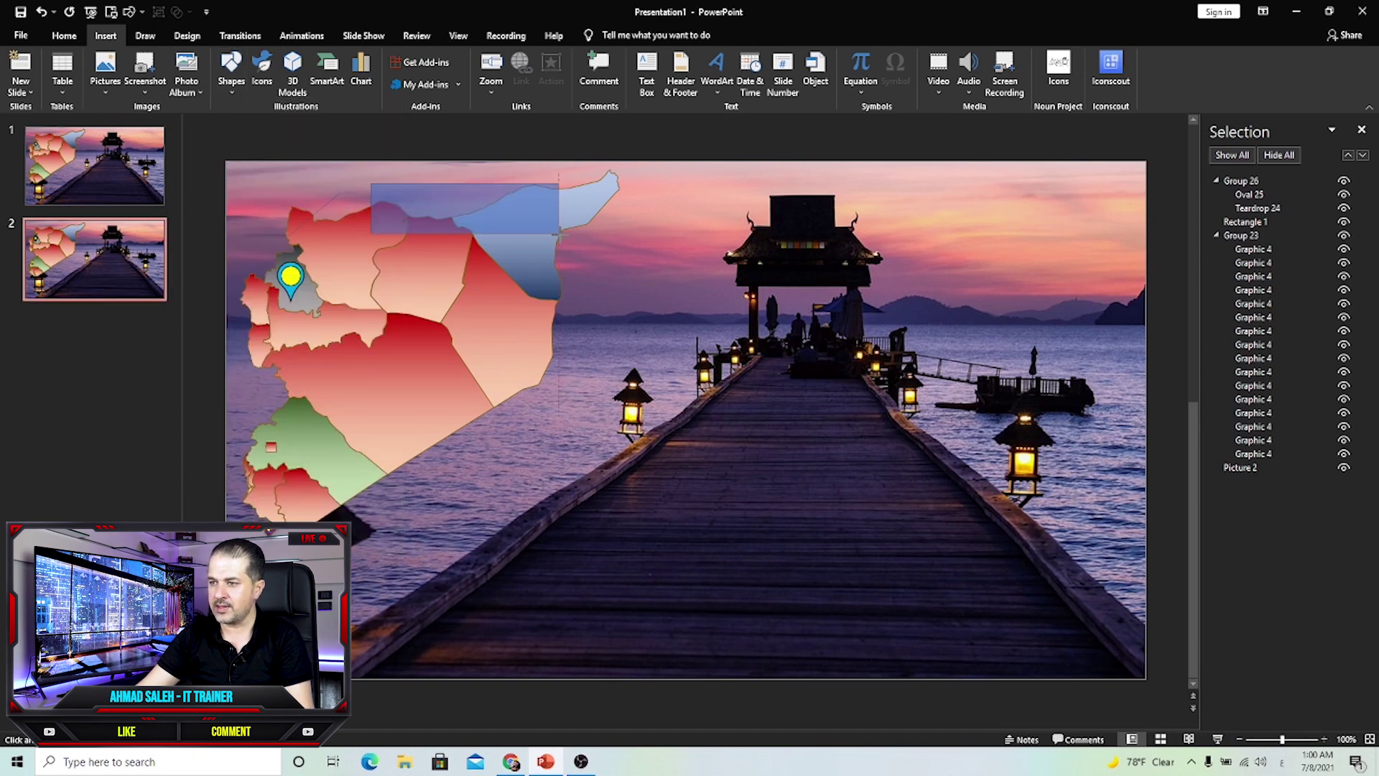
left_click_drag(419, 209, 461, 212)
Step: Give the callout a black style and a 3 pt outline, and point its tail at the pin
left_click(488, 87)
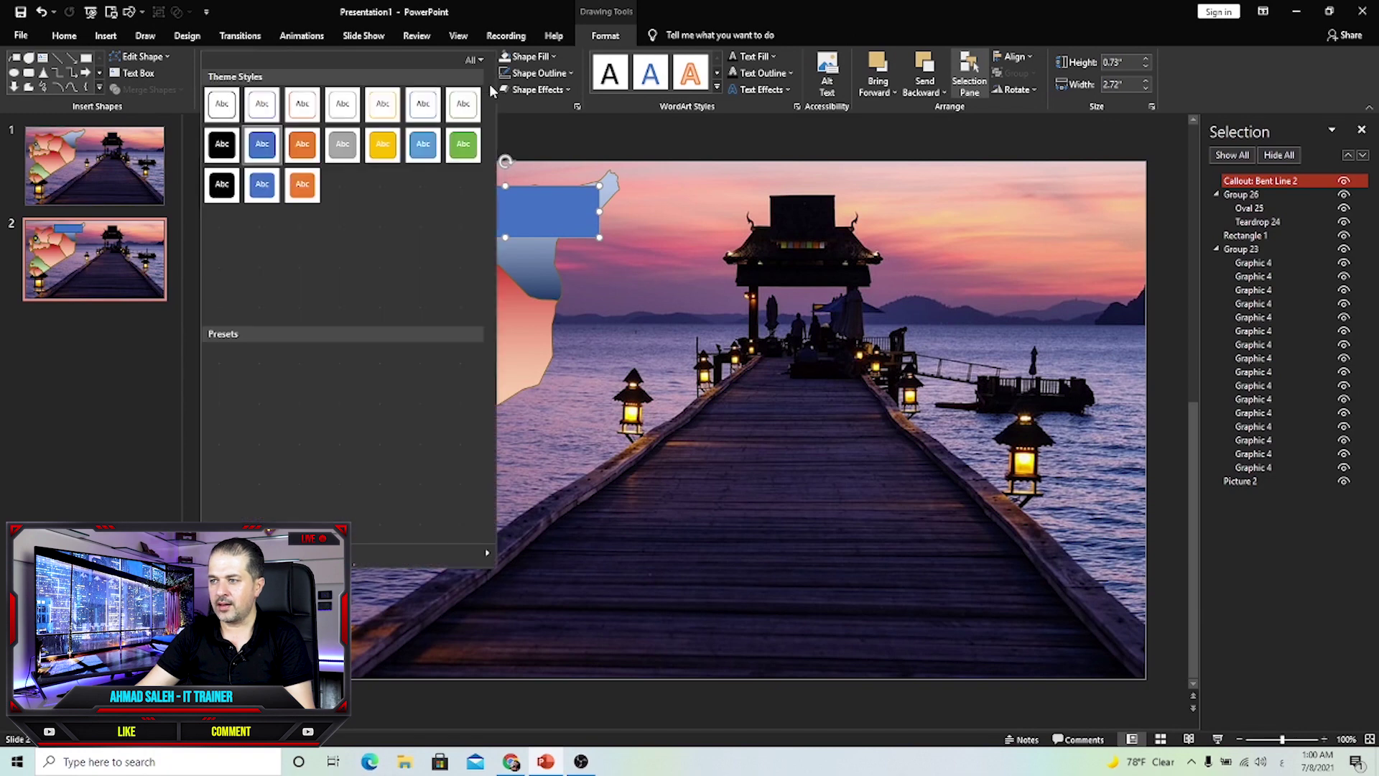
left_click(222, 304)
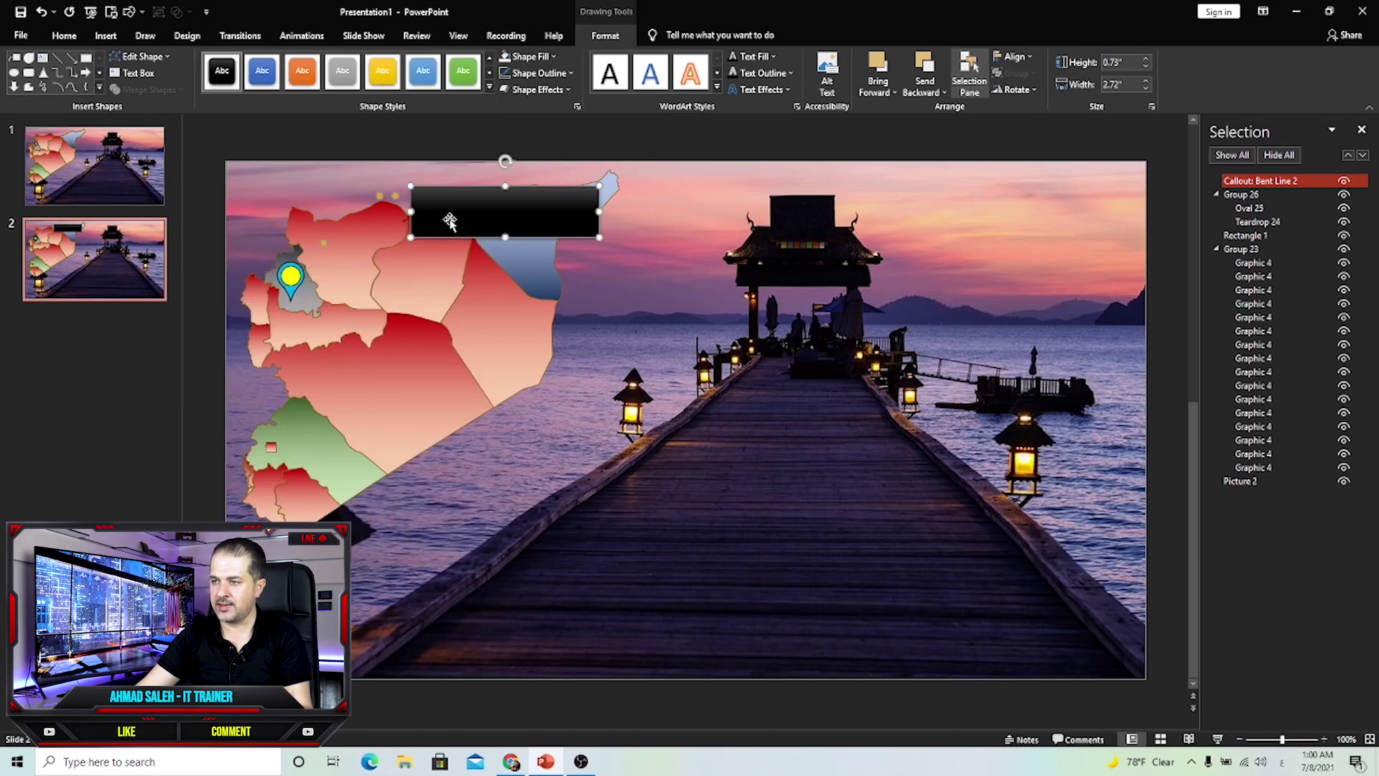
left_click(539, 72)
mouse_move(553, 253)
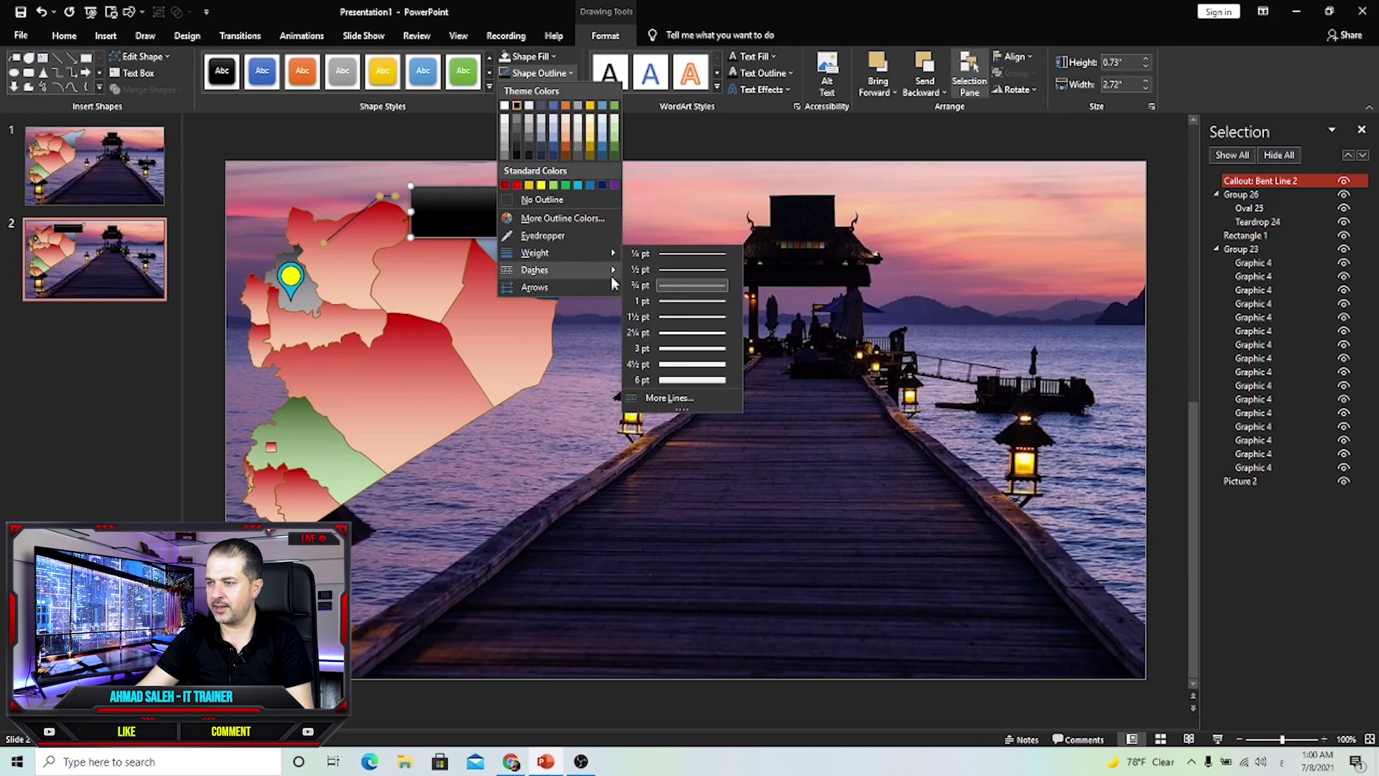
left_click(659, 349)
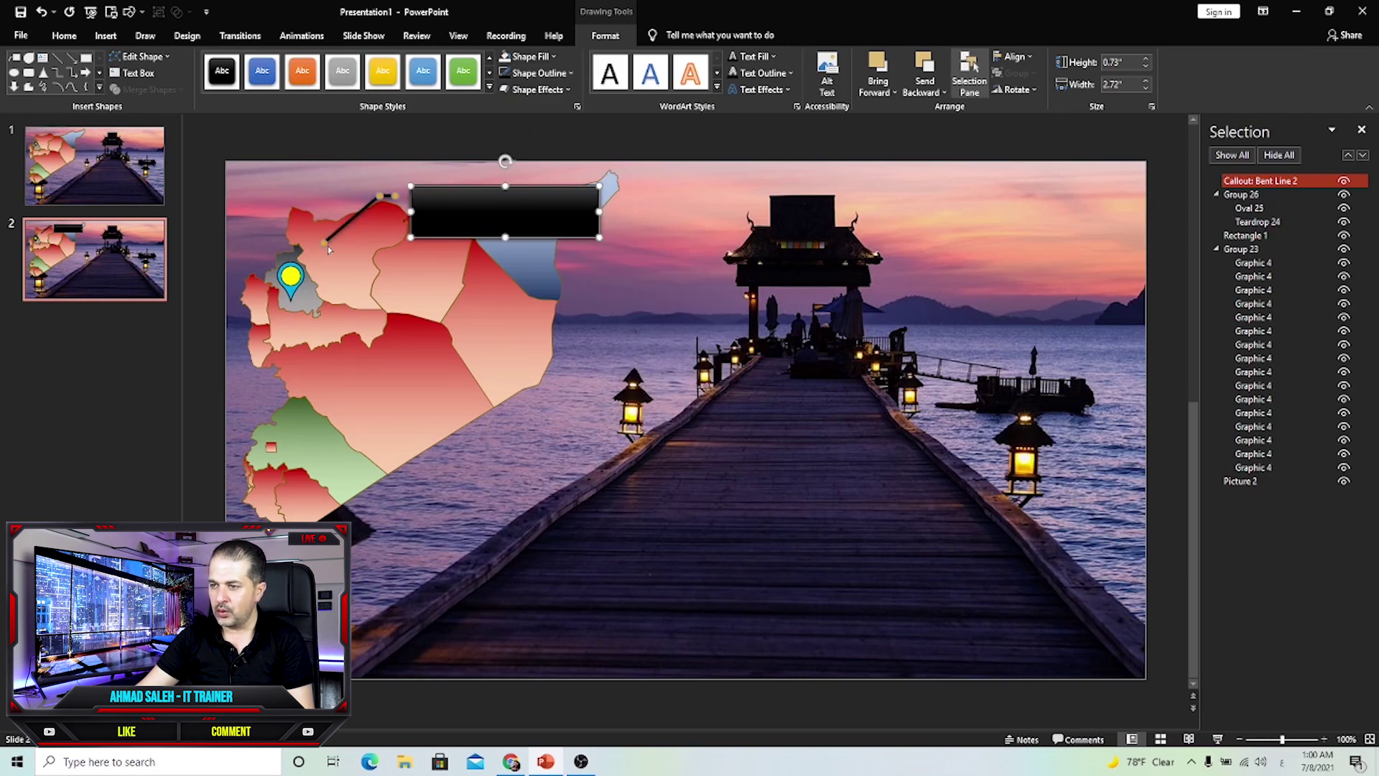
left_click_drag(324, 245, 309, 286)
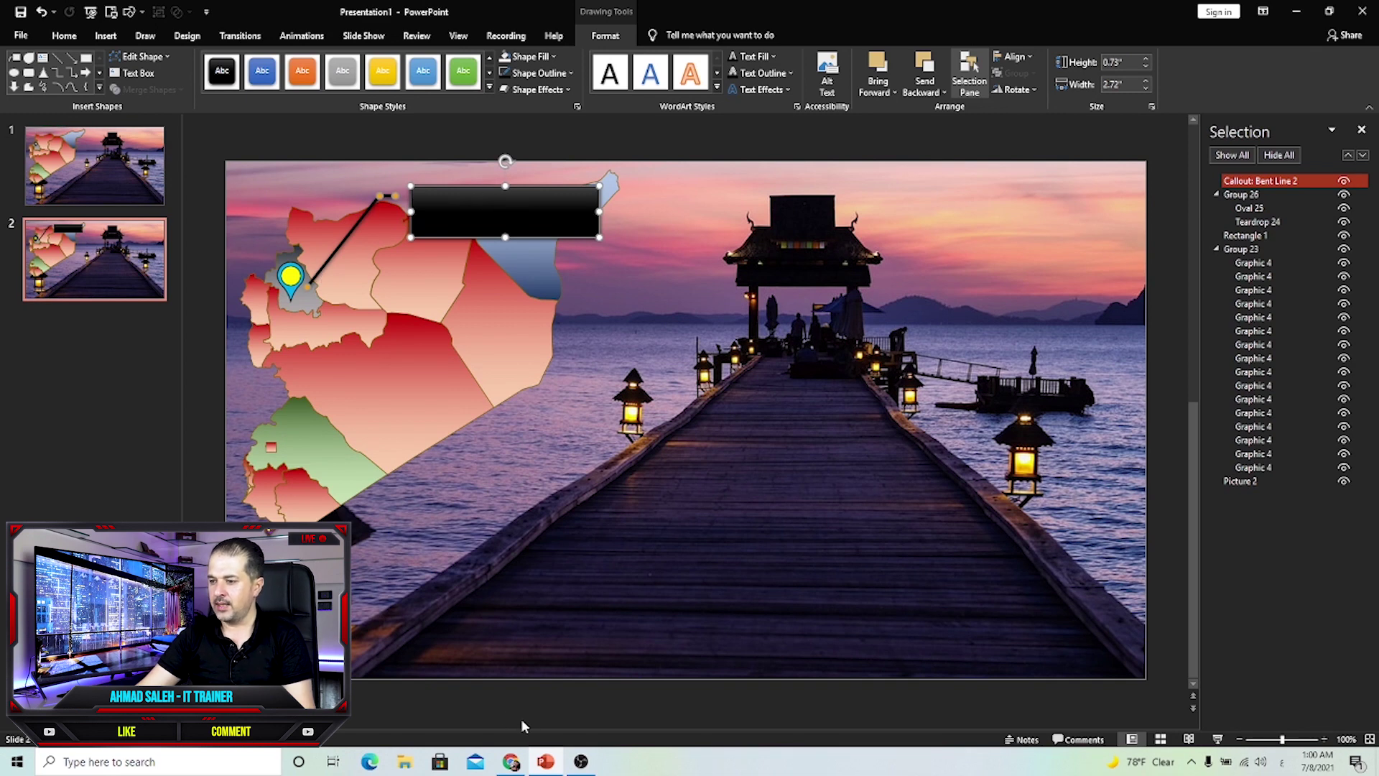
Step: Copy the Idlib name from the States table in SimpleMaps
left_click(511, 761)
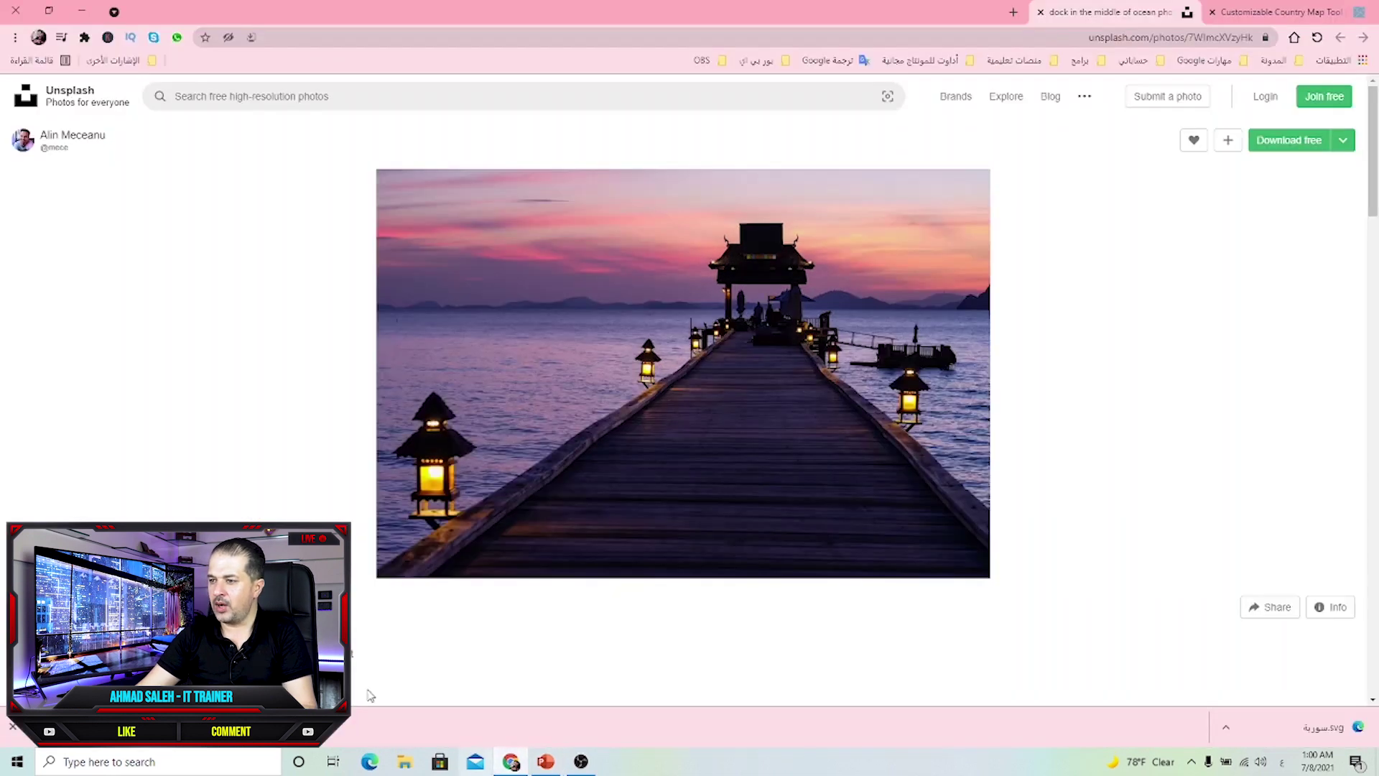
left_click(1249, 22)
left_click(357, 222)
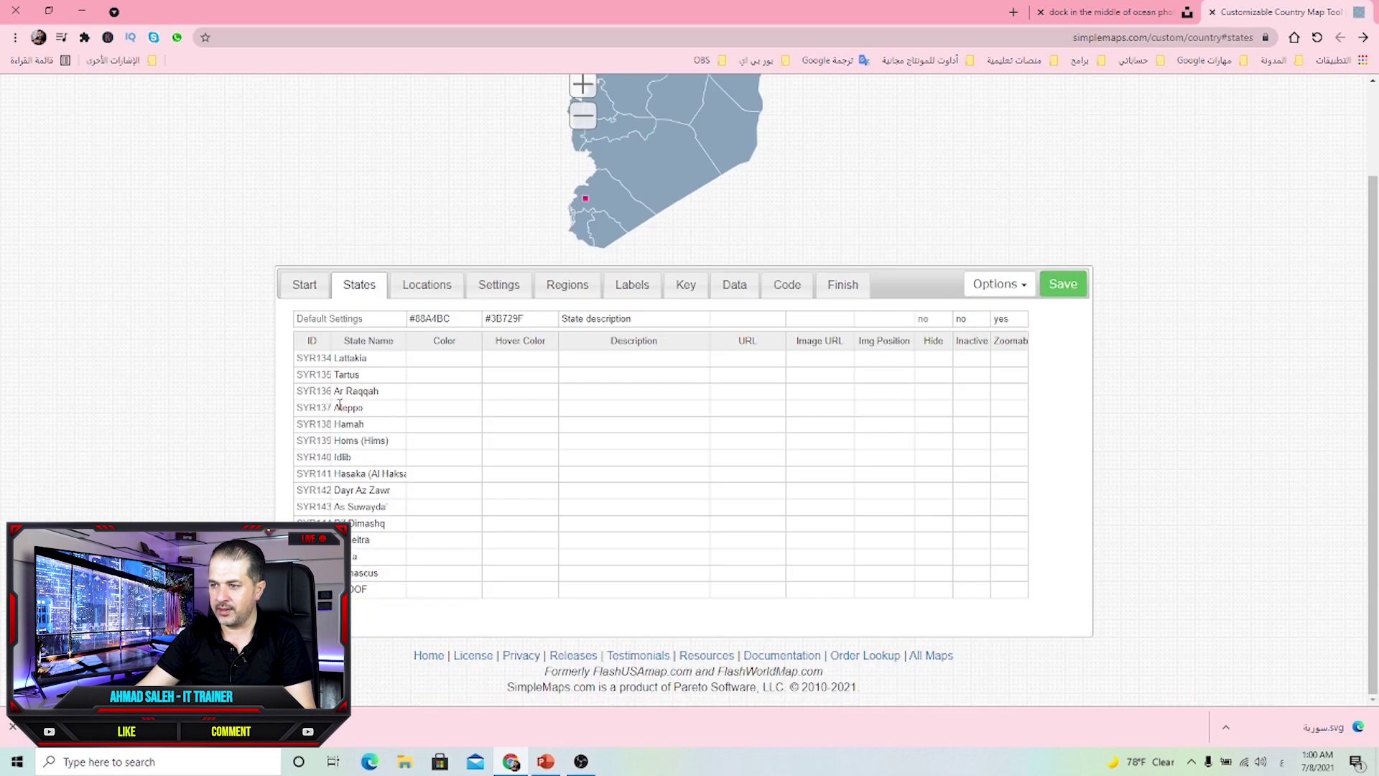
left_click(342, 457)
double_click(342, 458)
key("ctrl+c")
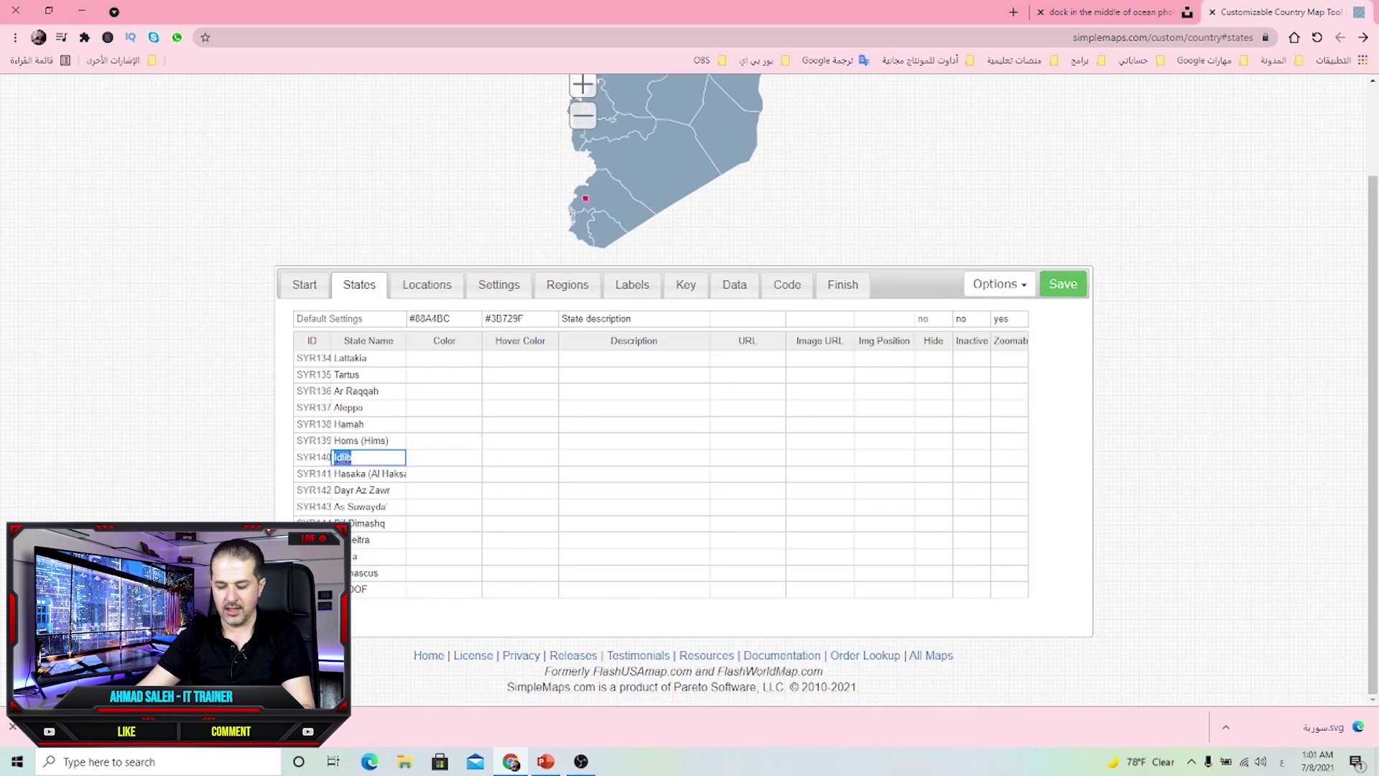
Step: Paste 'Idlib' as the text of the black callout box
left_click(545, 761)
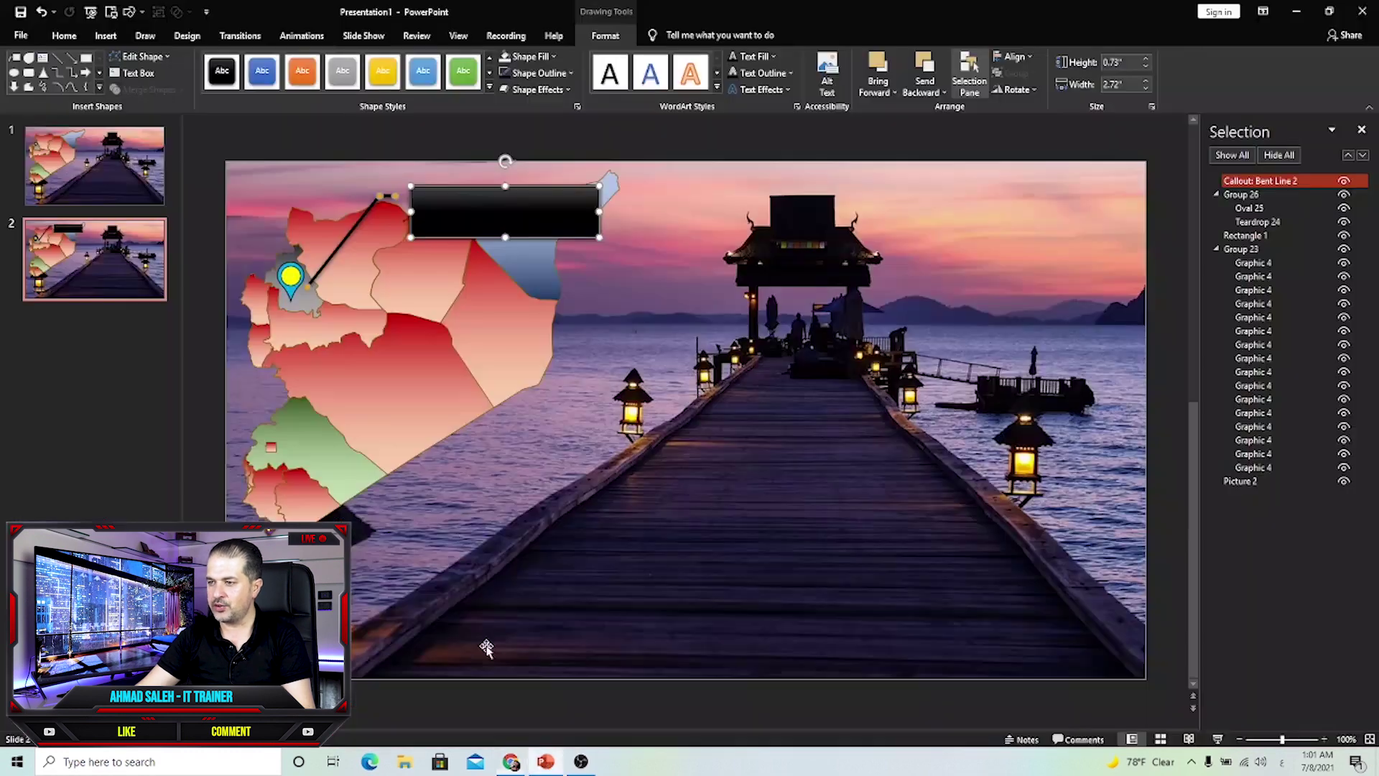
right_click(530, 201)
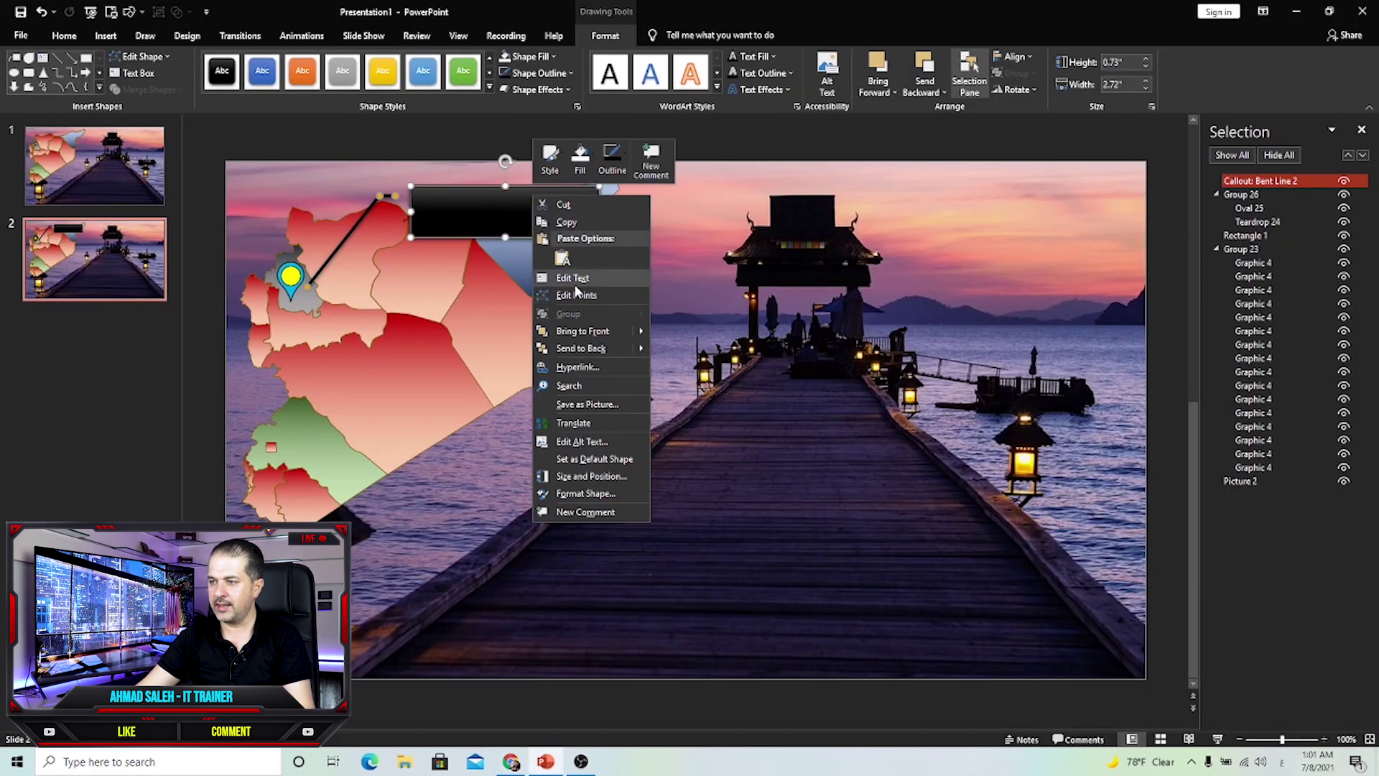
left_click(572, 278)
key("ctrl+v")
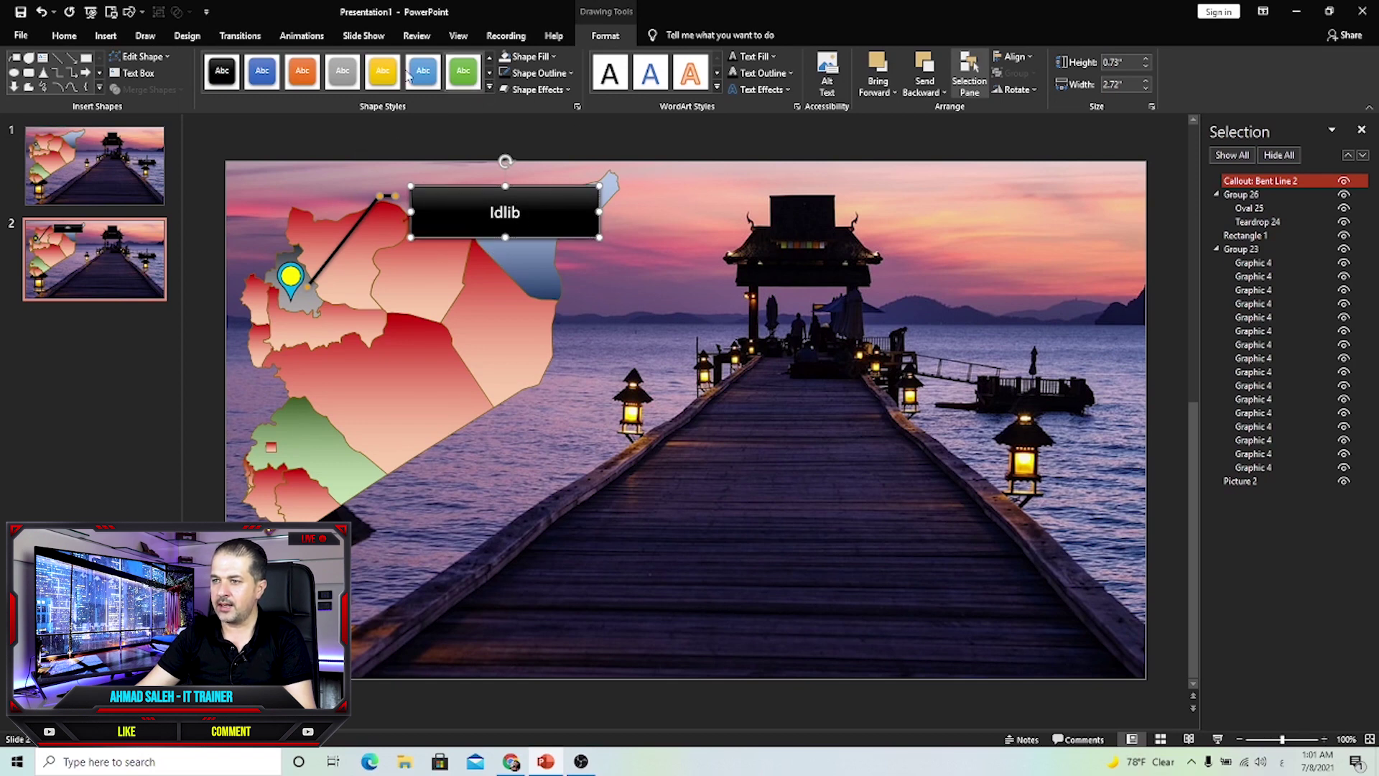
Step: Make the Idlib callout text bold at 36 pt
left_click(64, 35)
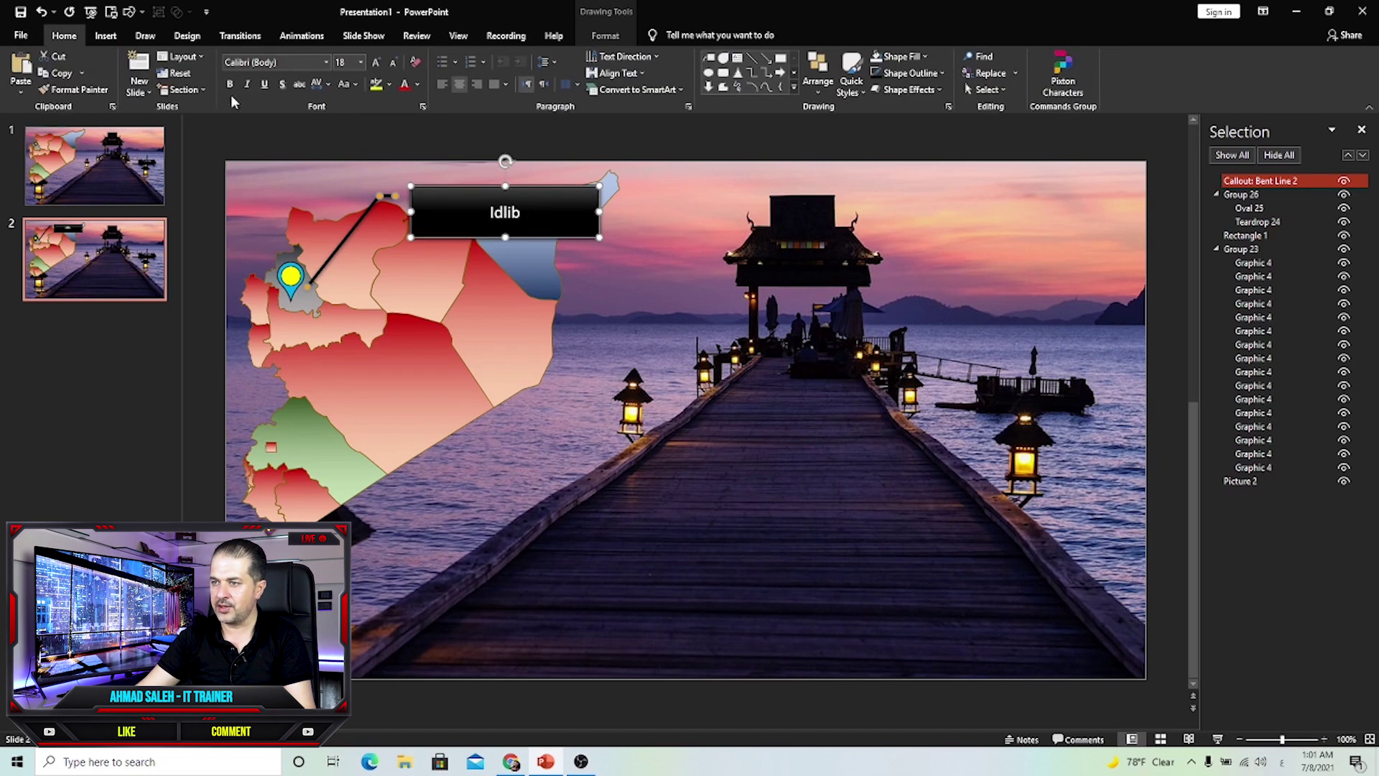
left_click(376, 62)
left_click(376, 61)
left_click(375, 62)
left_click(376, 62)
left_click(376, 62)
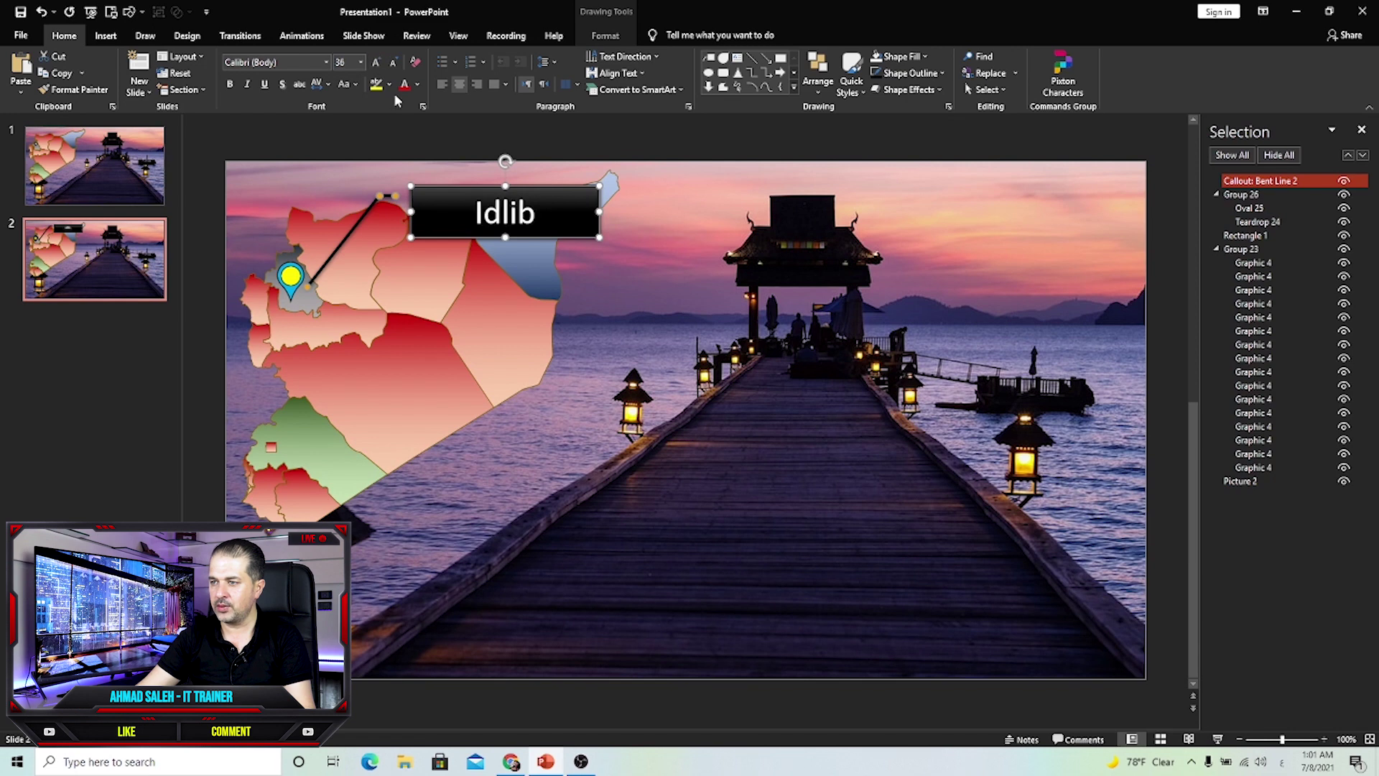
left_click(230, 85)
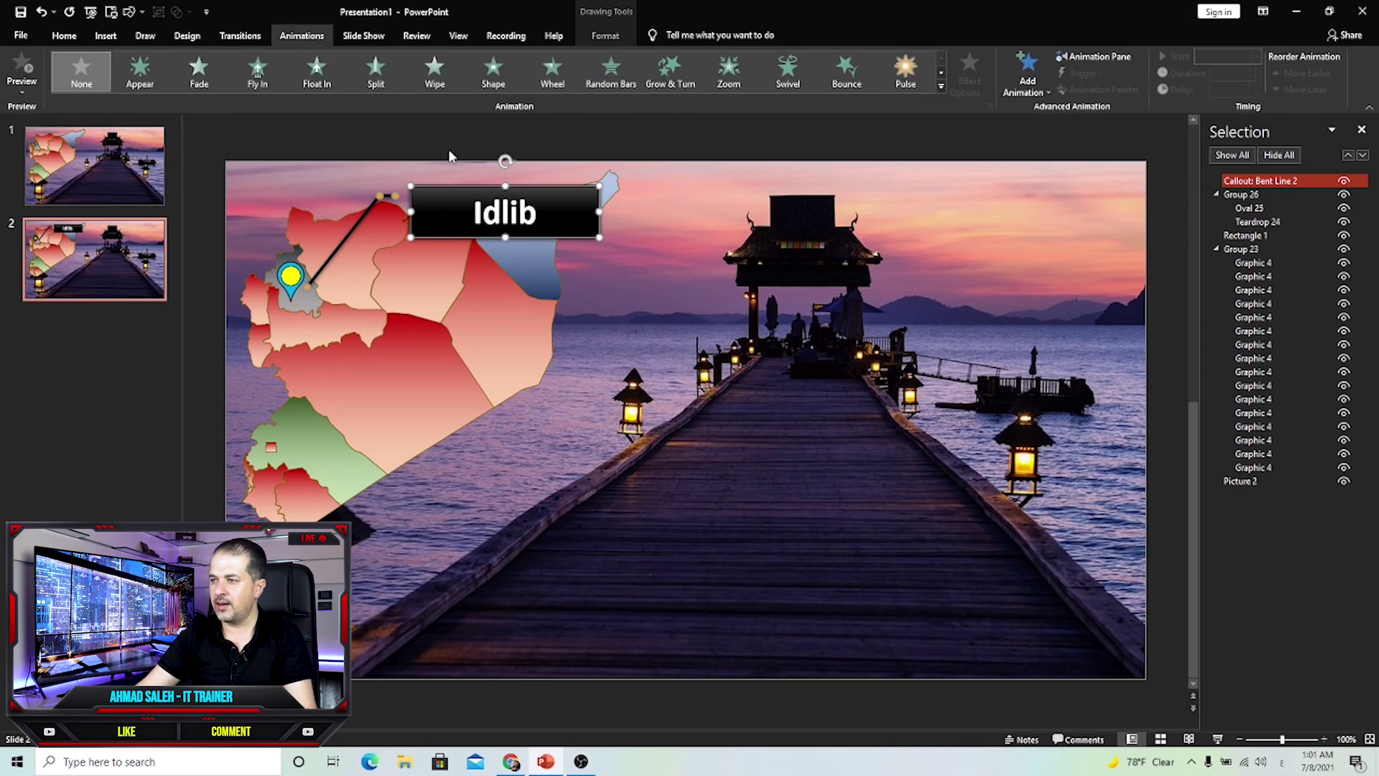
Step: Preview Fly In, Float In, Split and Wipe on the Idlib callout, then settle on Fade
left_click(198, 71)
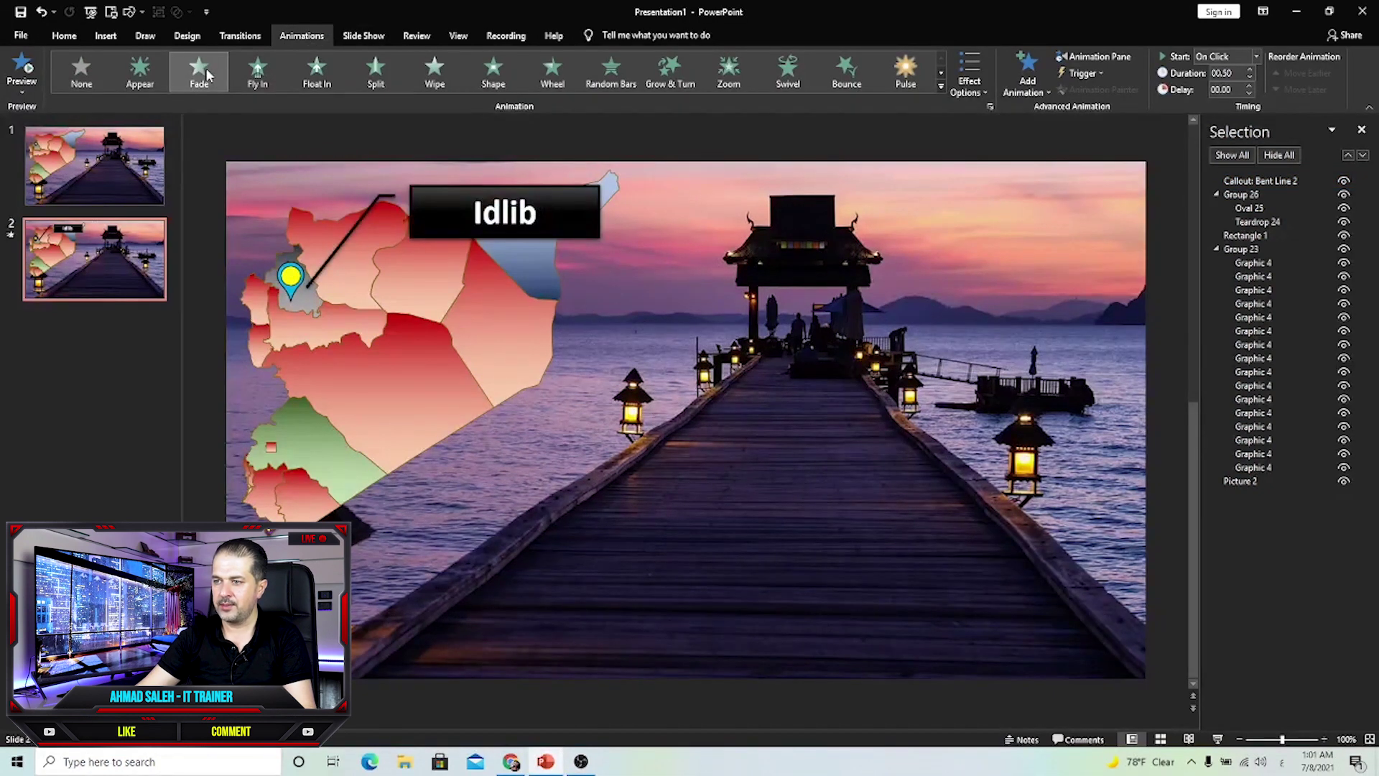
left_click(257, 82)
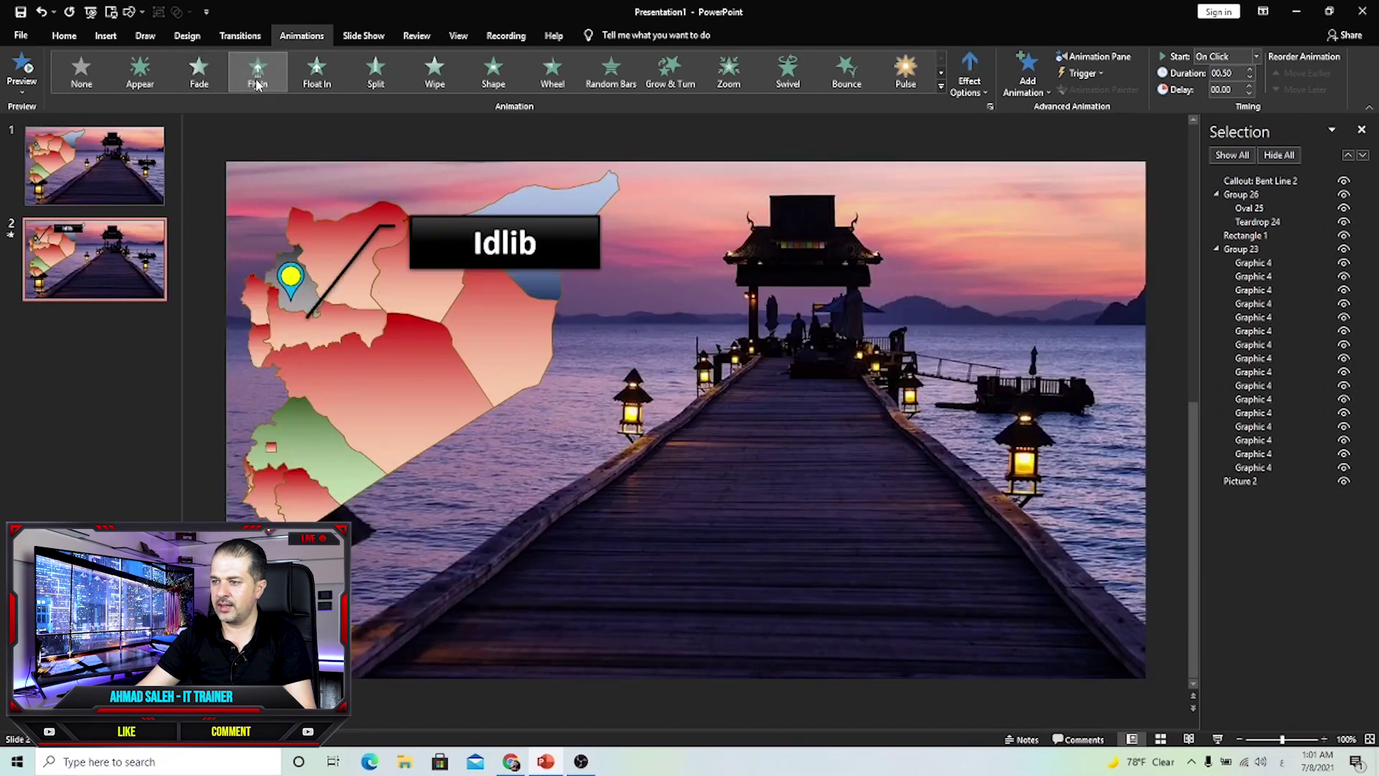
left_click(304, 80)
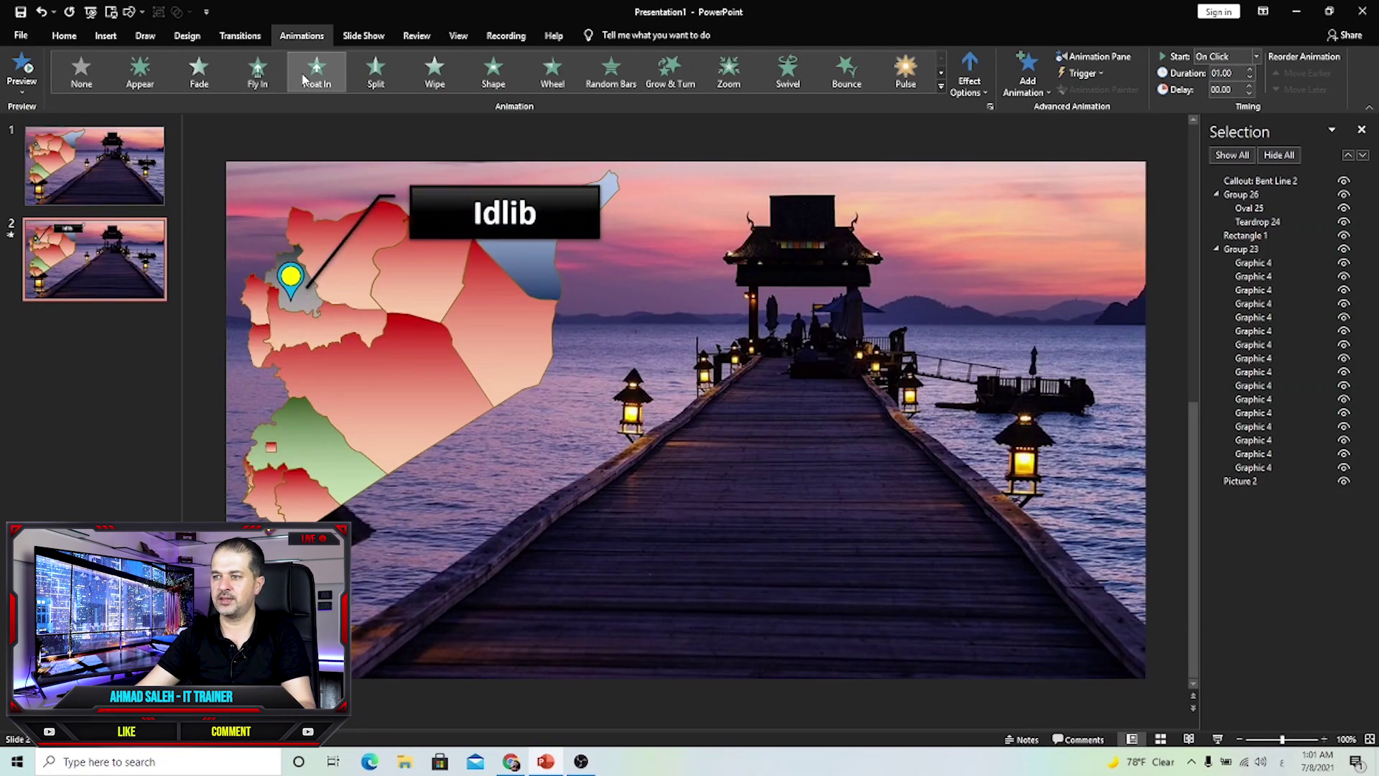
left_click(377, 79)
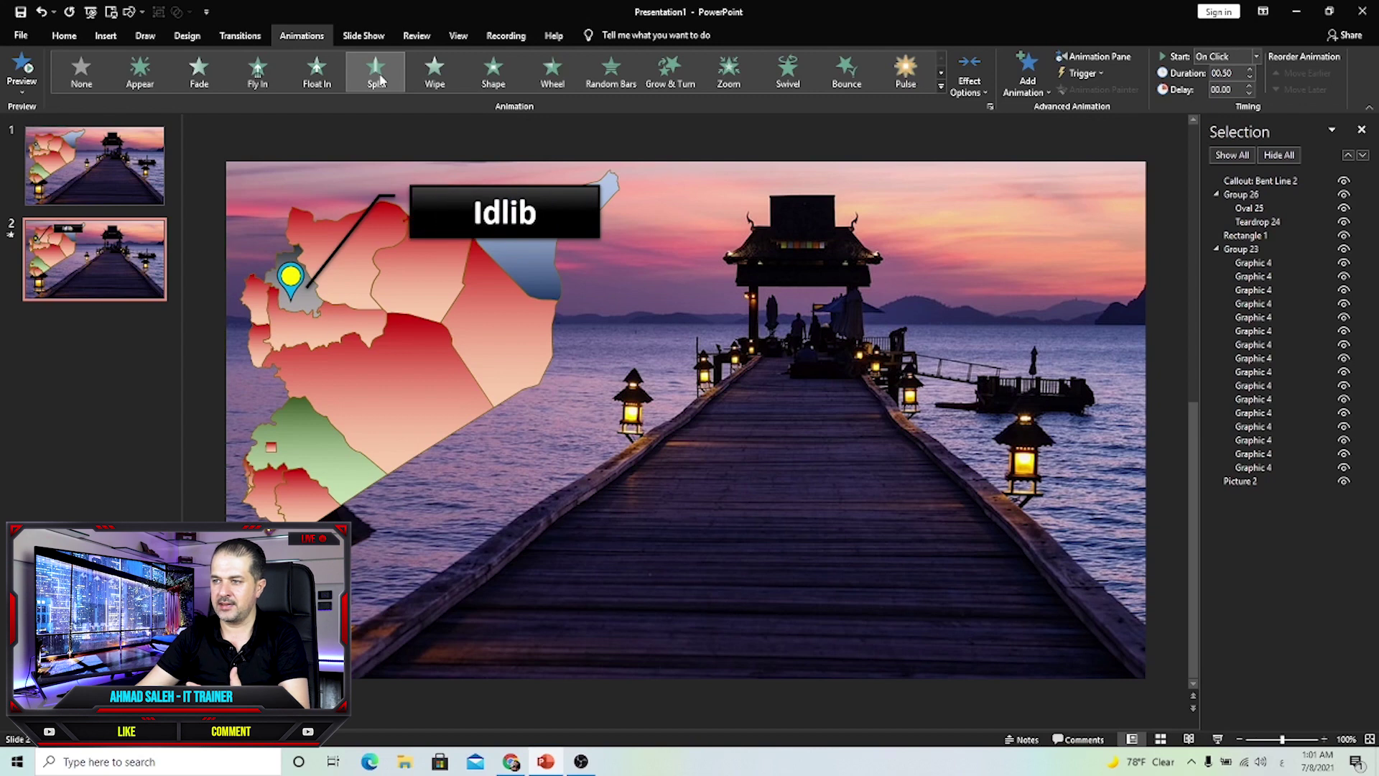
left_click(434, 85)
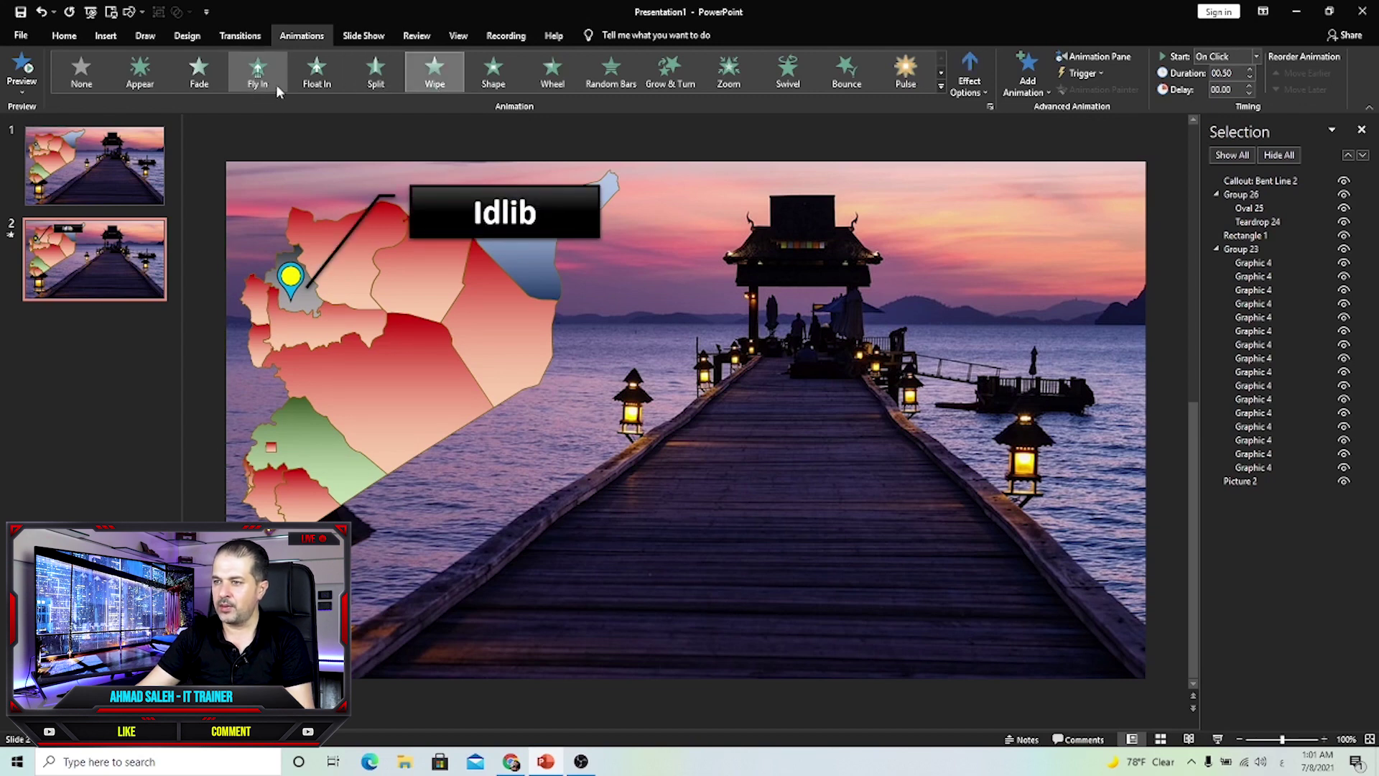
left_click(209, 84)
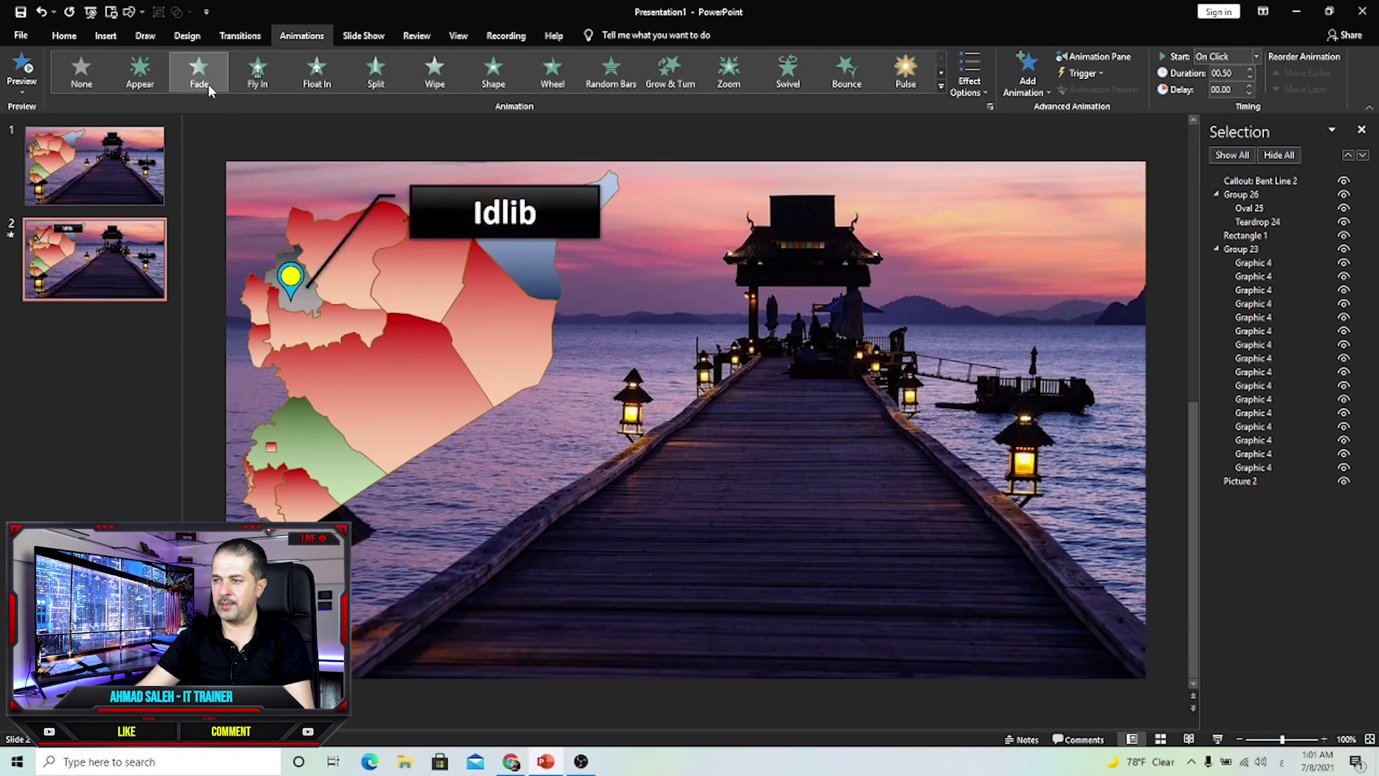
Step: Set the callout's Fade to start With Previous with a 00.25 duration, then return to slide 1
left_click(1224, 56)
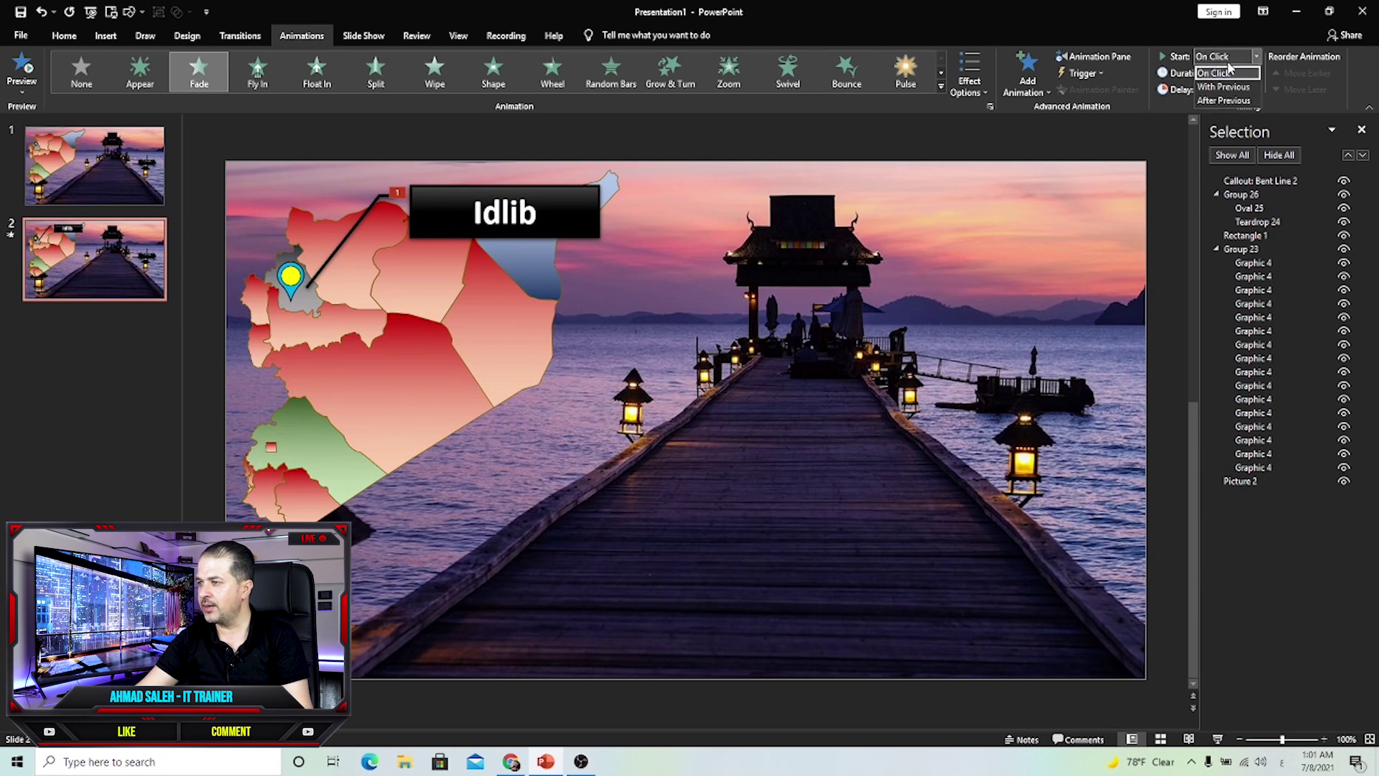
left_click(1225, 85)
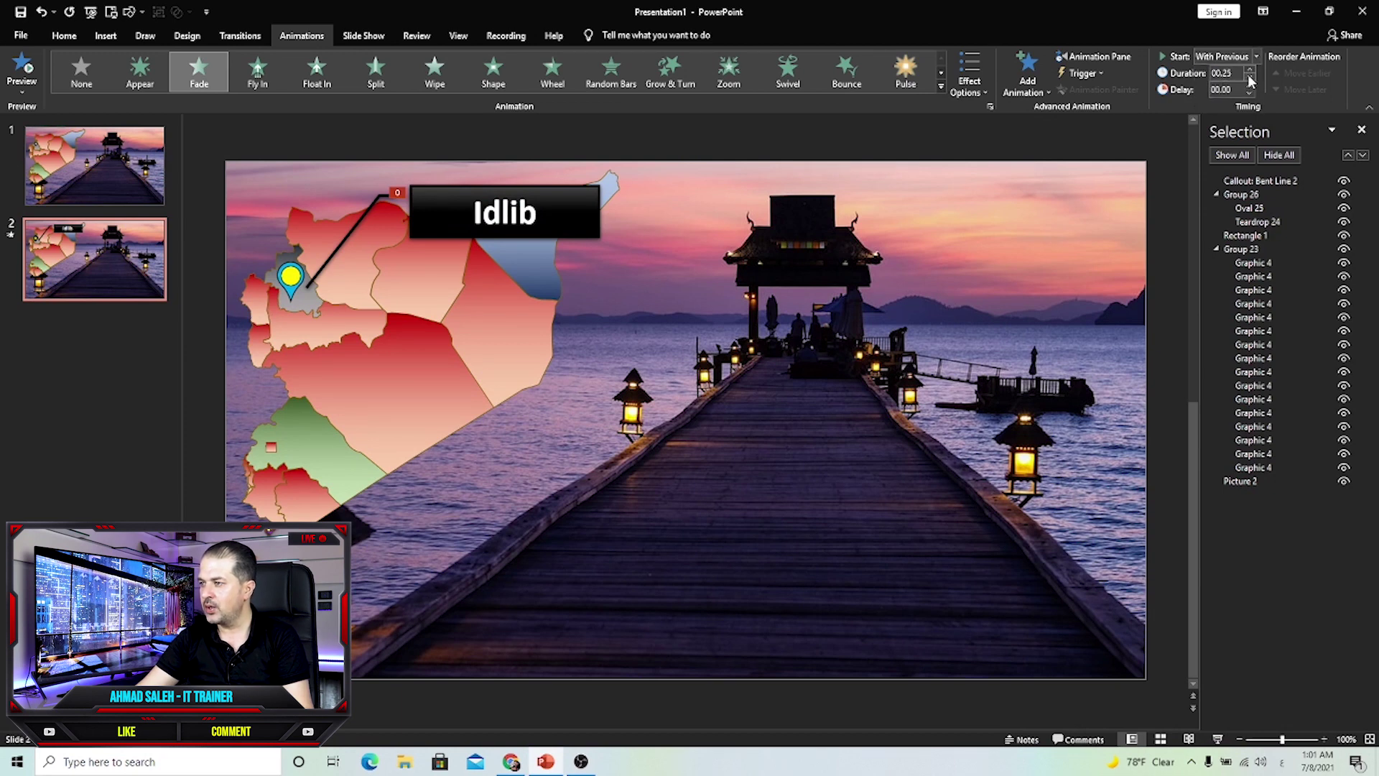
left_click(1250, 69)
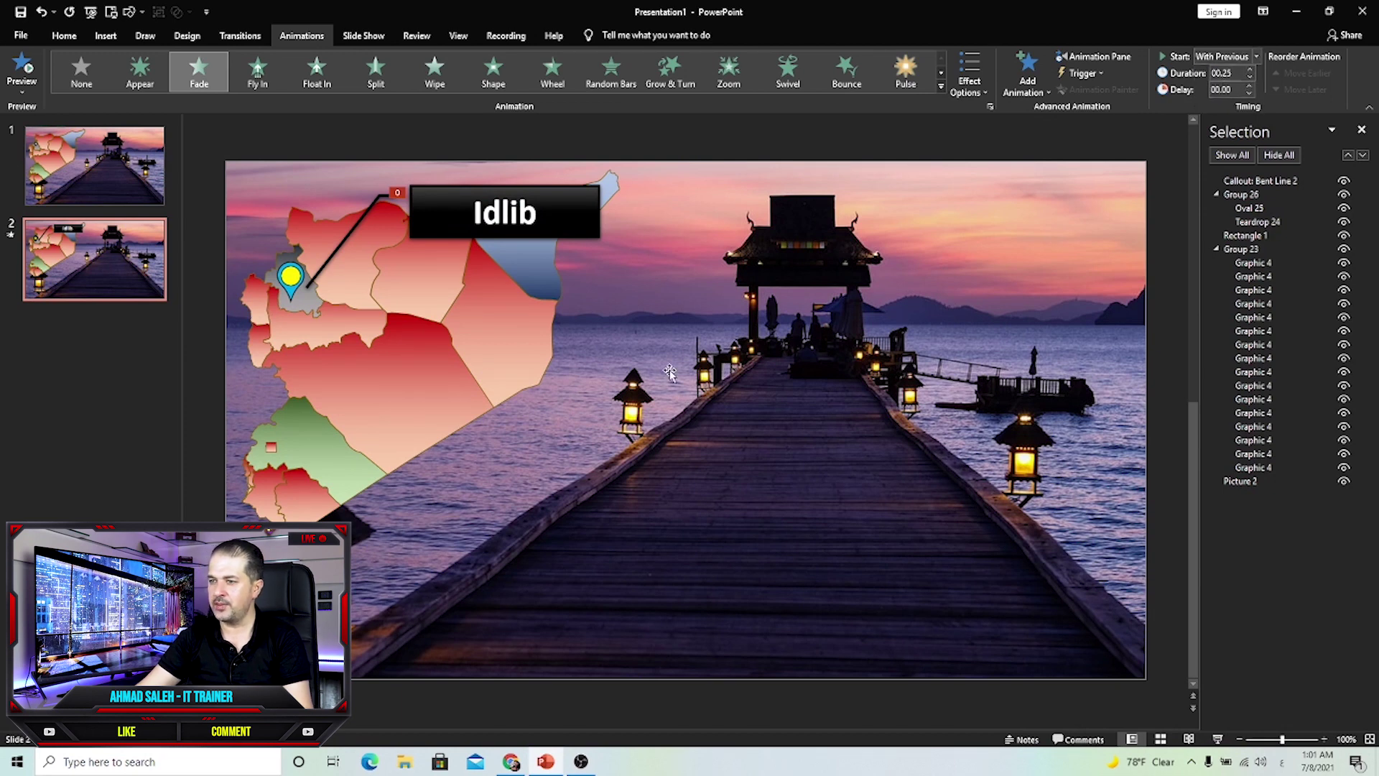
left_click(166, 158)
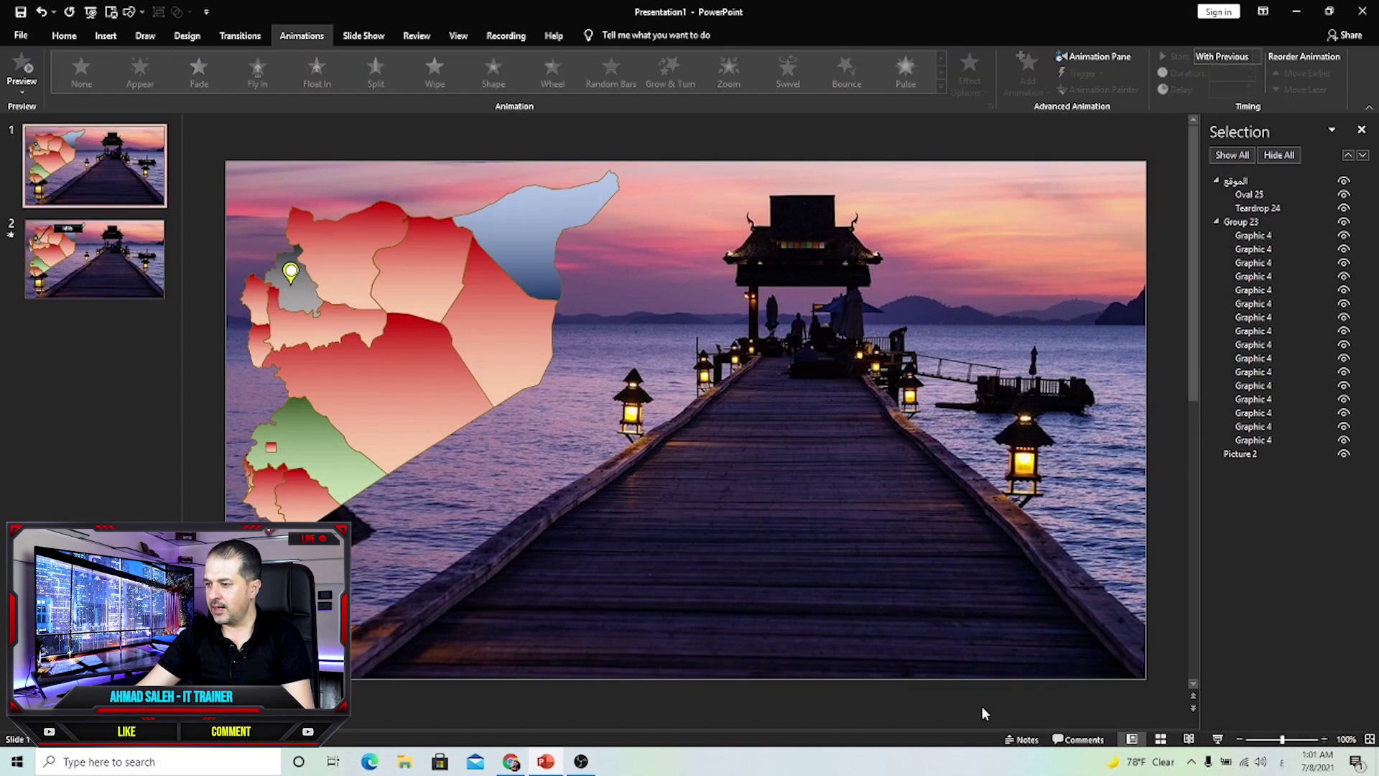
Step: Run the slide show from slide 1, click the Idlib pin to reveal the callout, then exit
left_click(1217, 739)
left_click(96, 176)
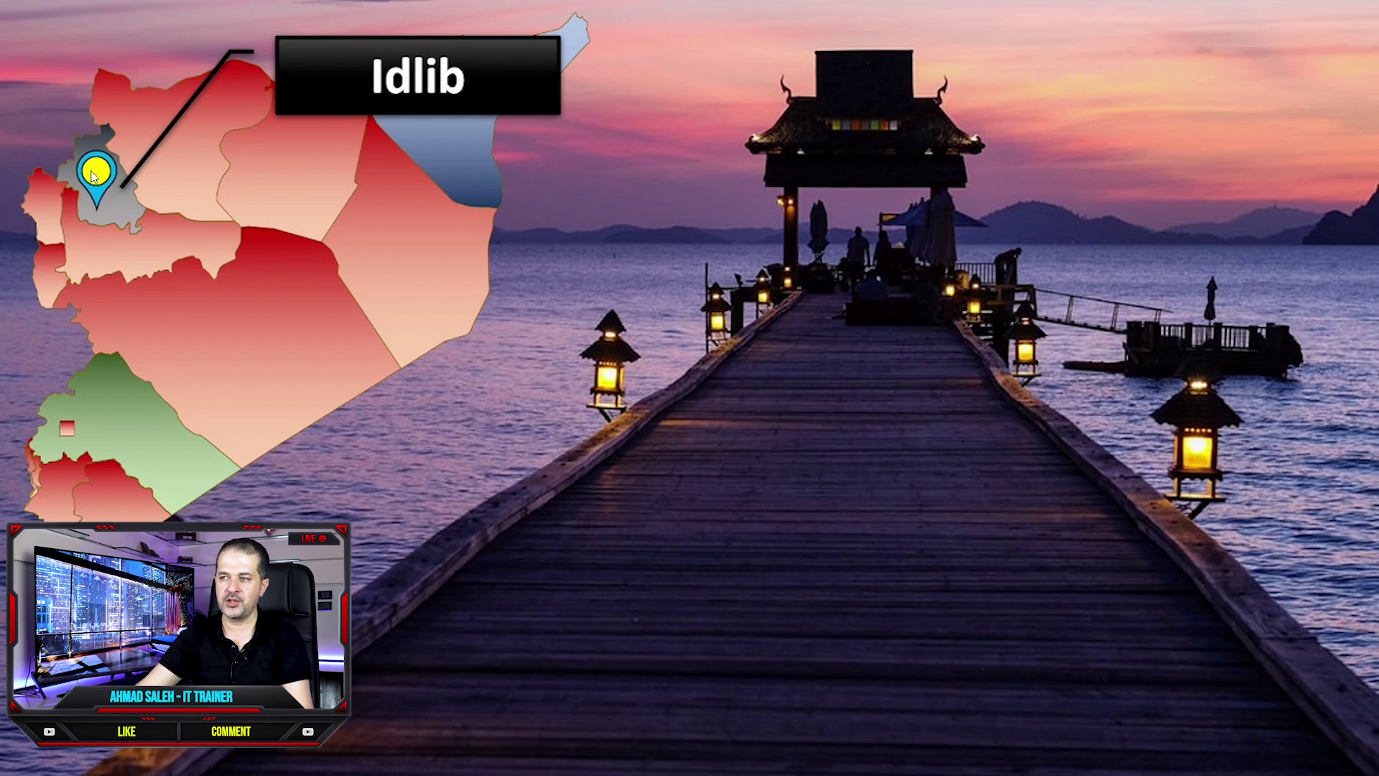
left_click(101, 184)
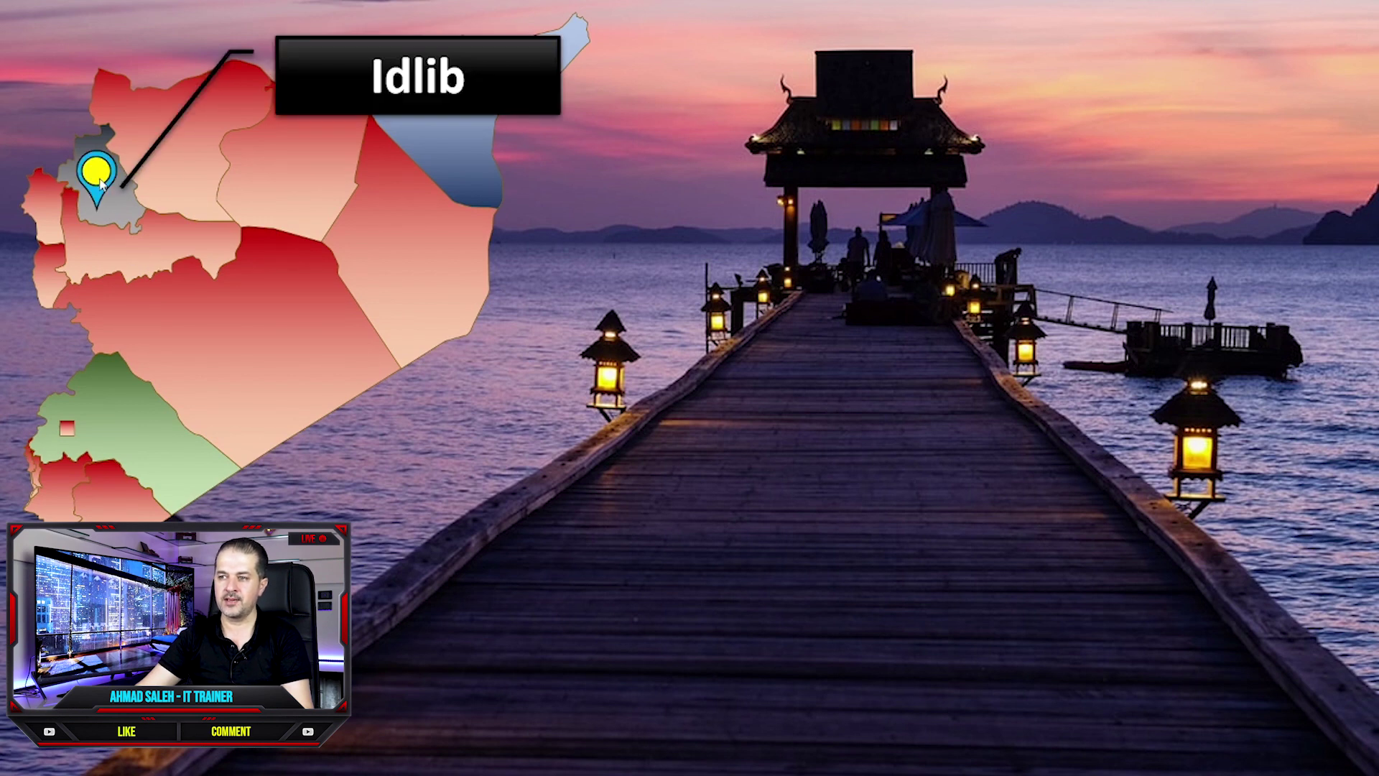
left_click(97, 180)
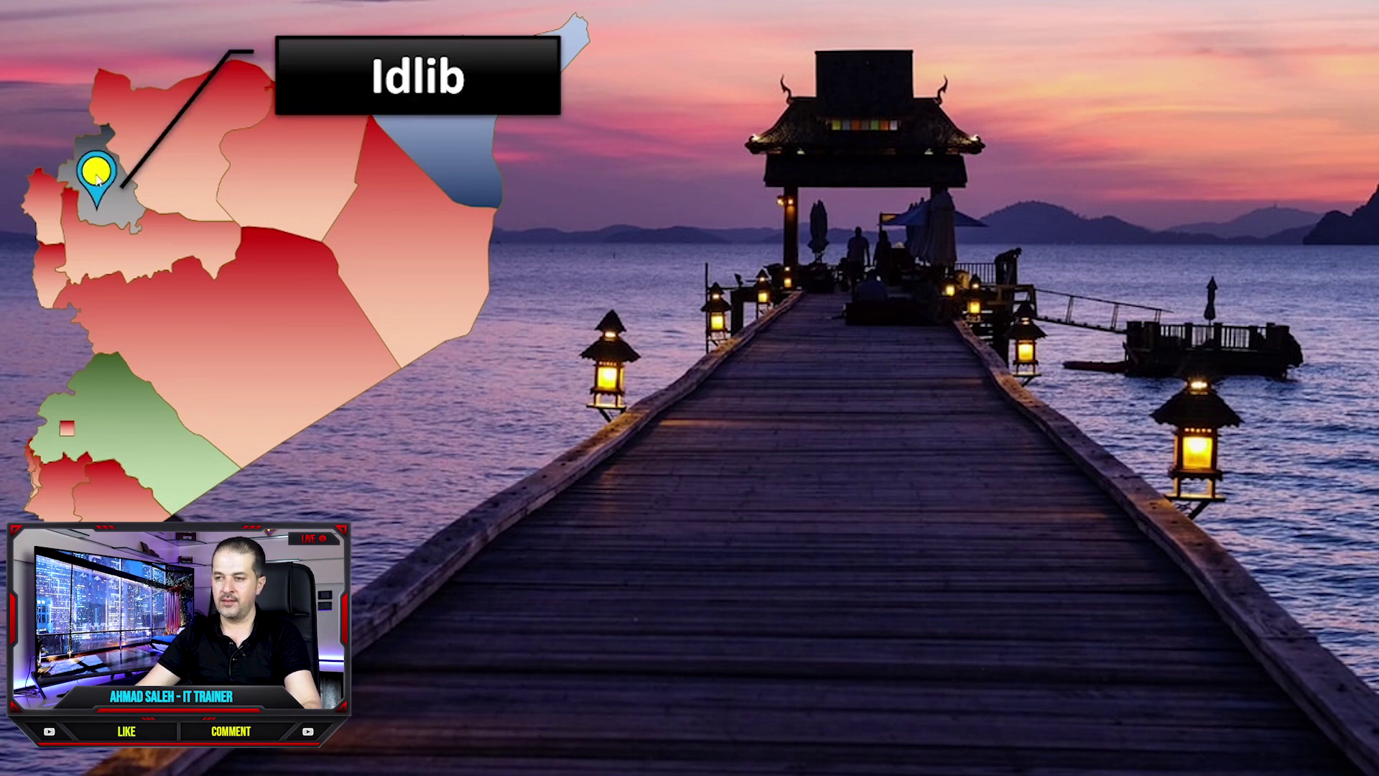
key("Escape")
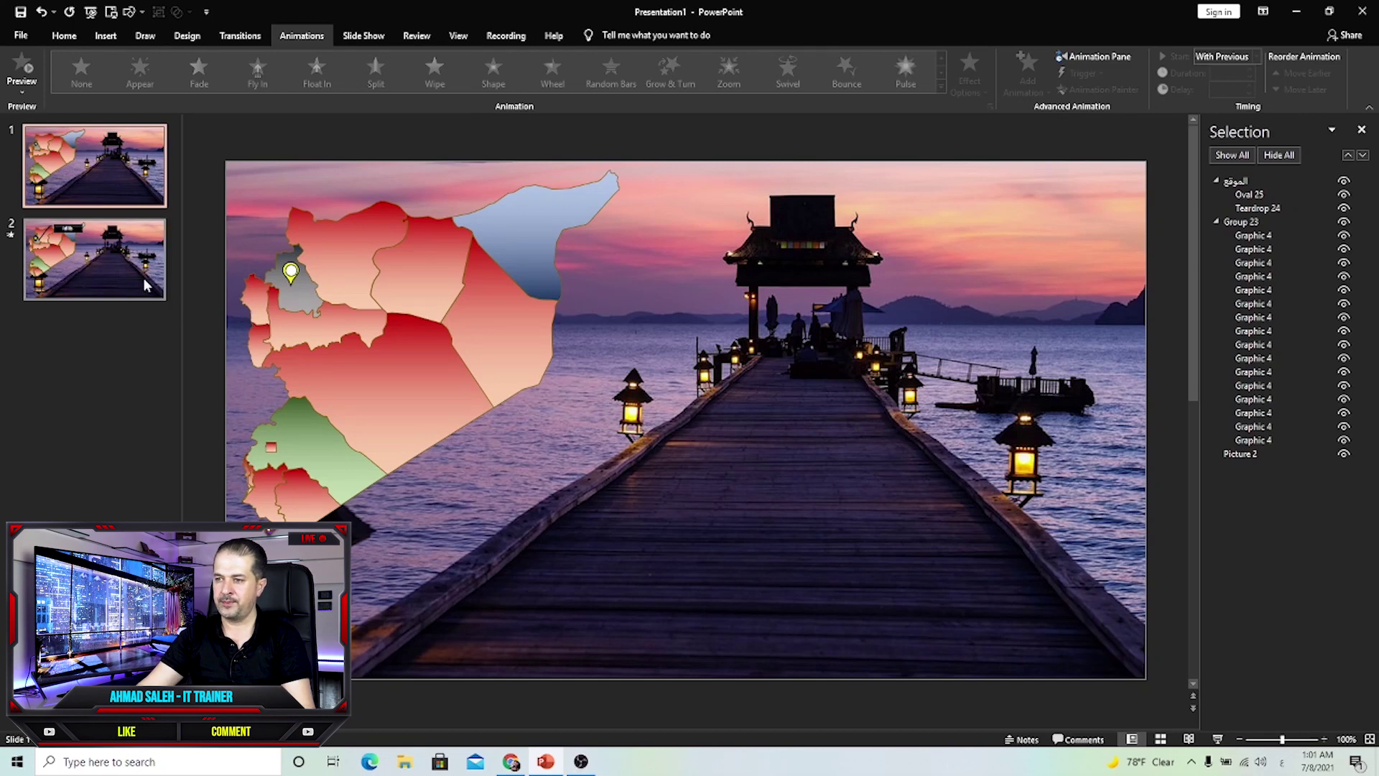
Step: Play slide 2 as a slide show, then exit back to editing
left_click(93, 259)
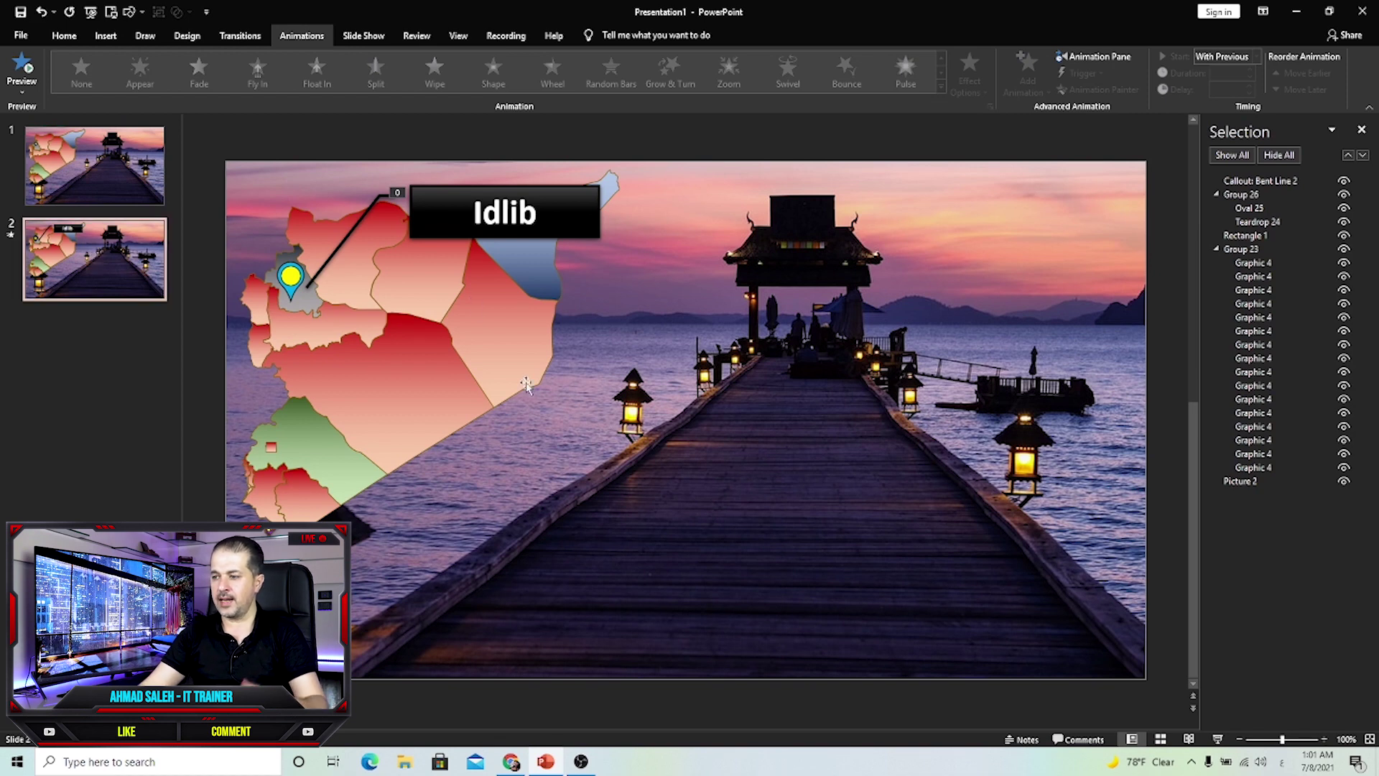
left_click(1217, 739)
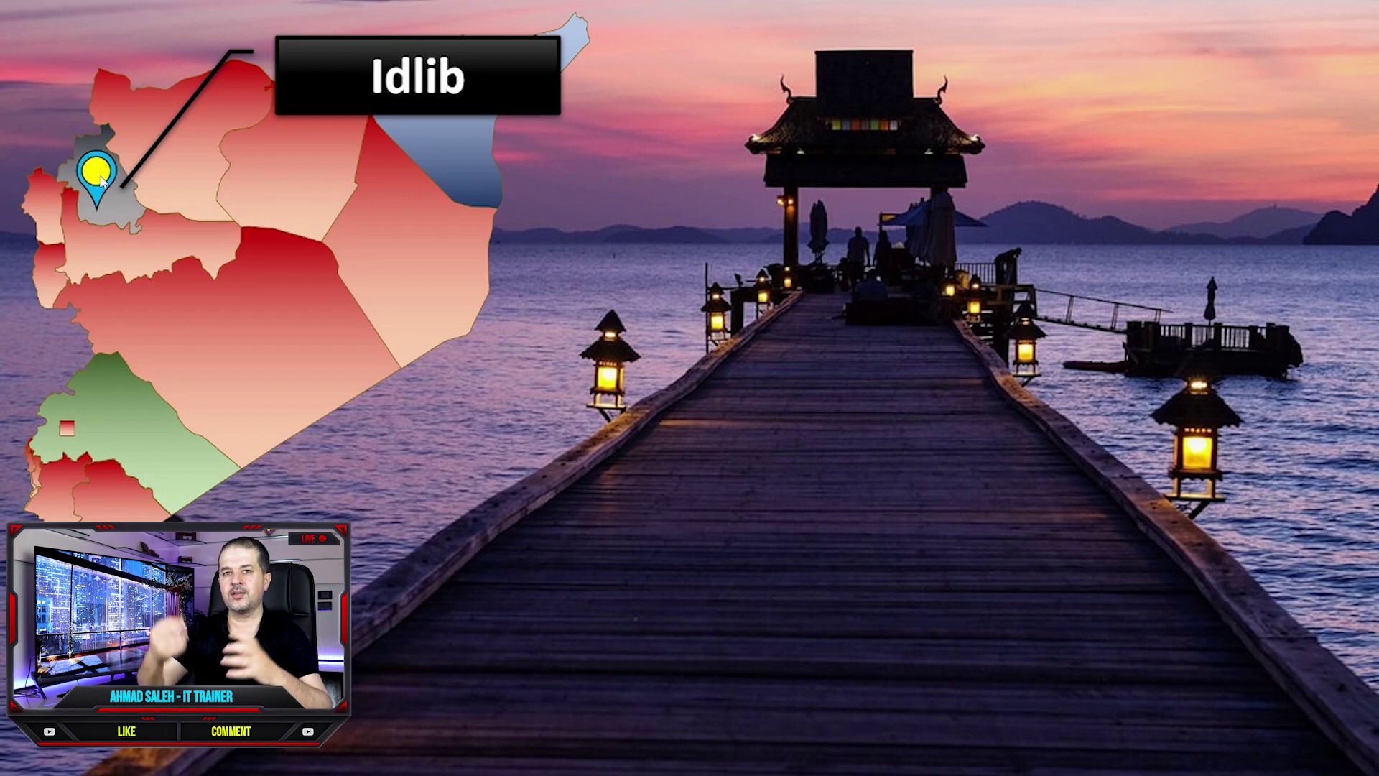
key("Escape")
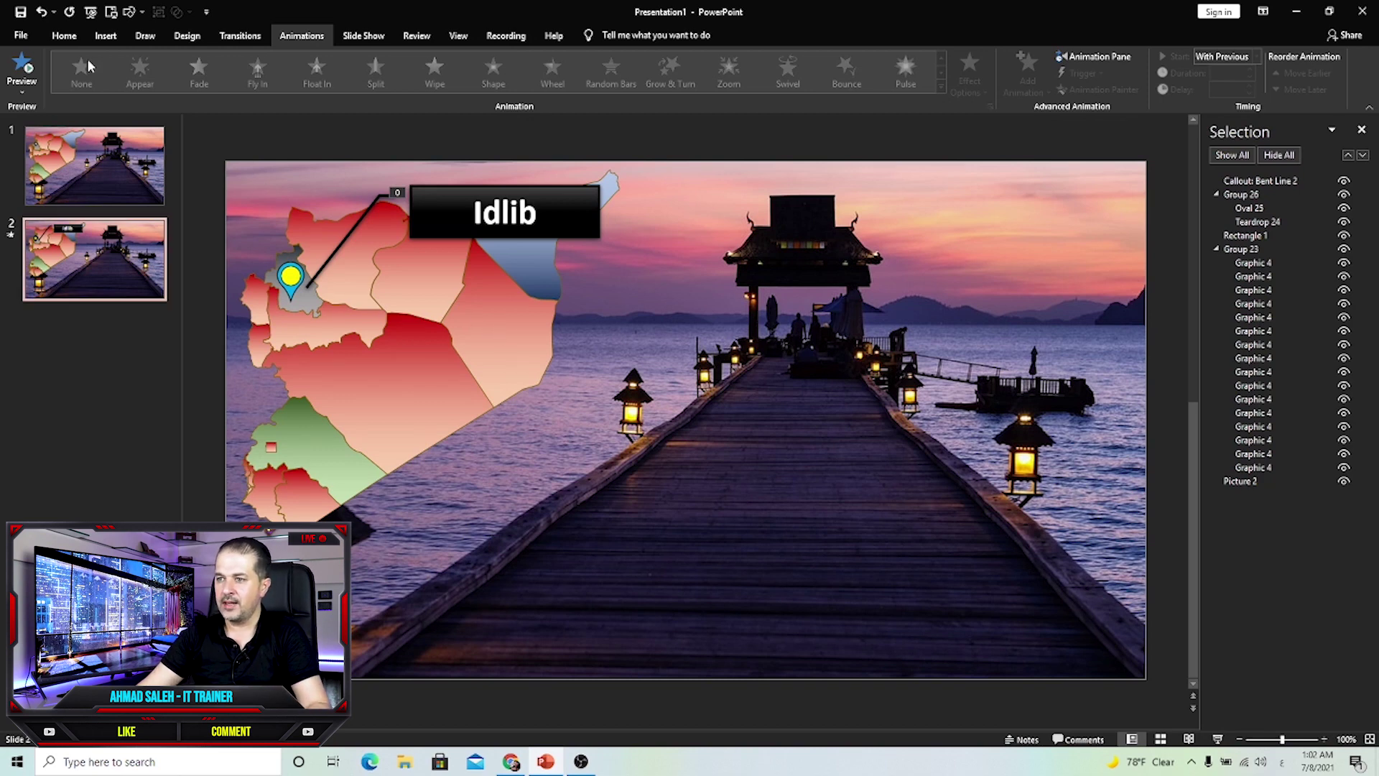
Step: Insert 190625_04_CityMisc_HD_05.mp4 from this device, shrink it to 2.42" by 4.3", and place it on the pier
left_click(101, 36)
left_click(939, 92)
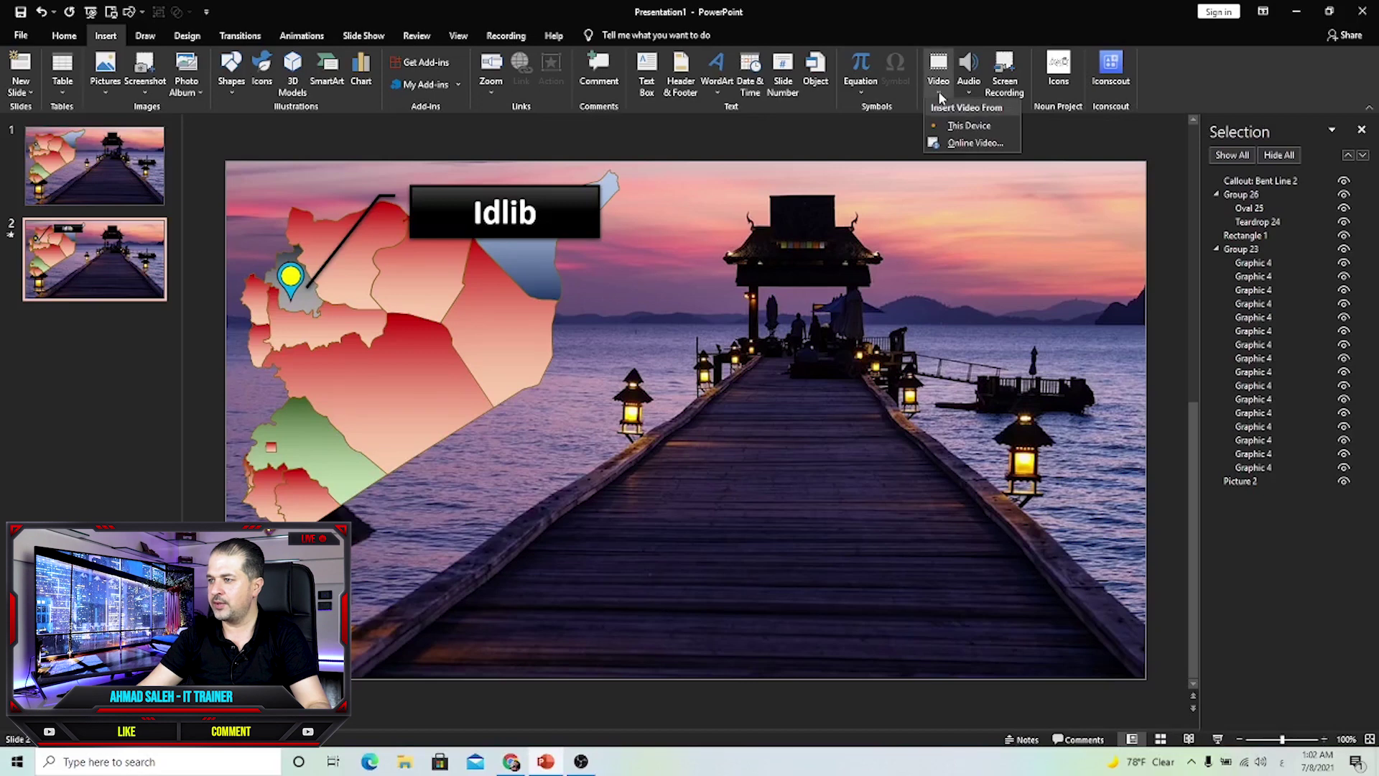
left_click(959, 126)
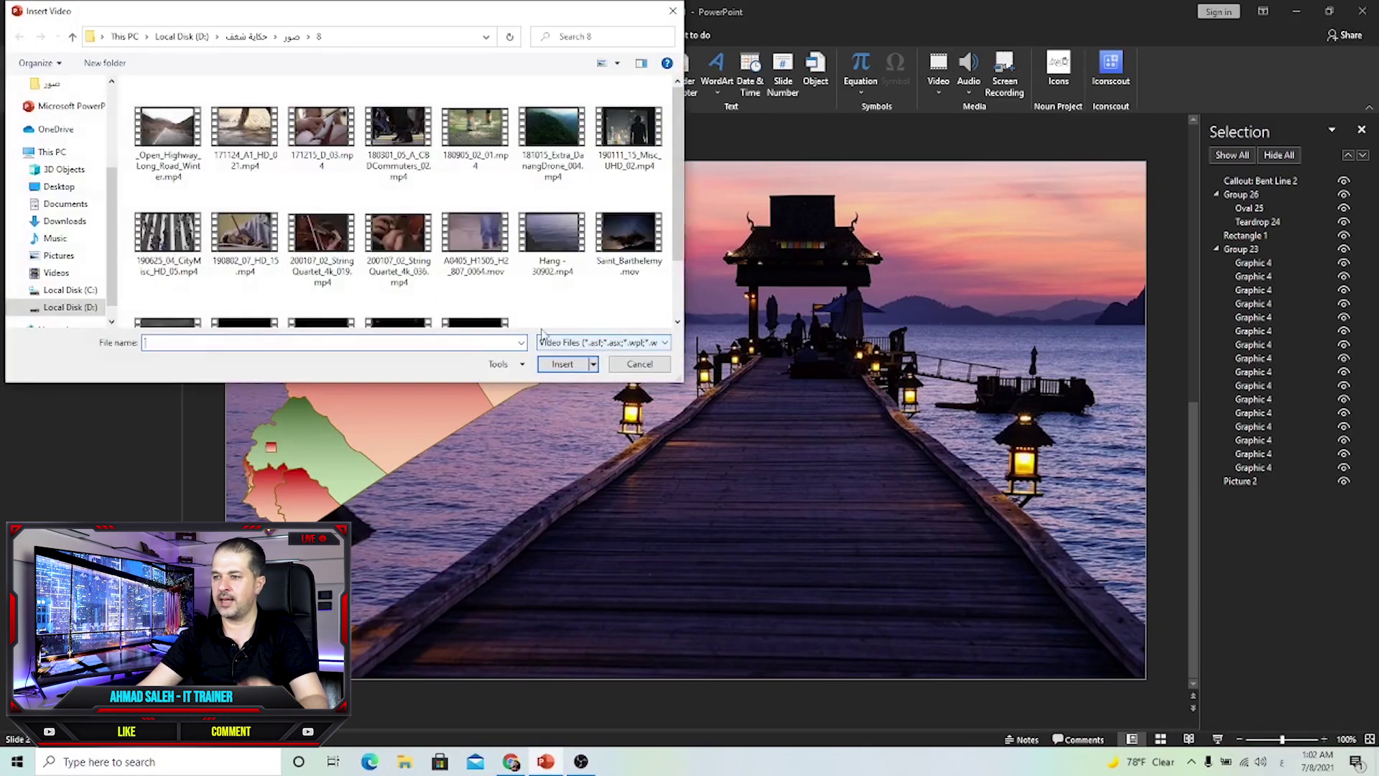
left_click(167, 239)
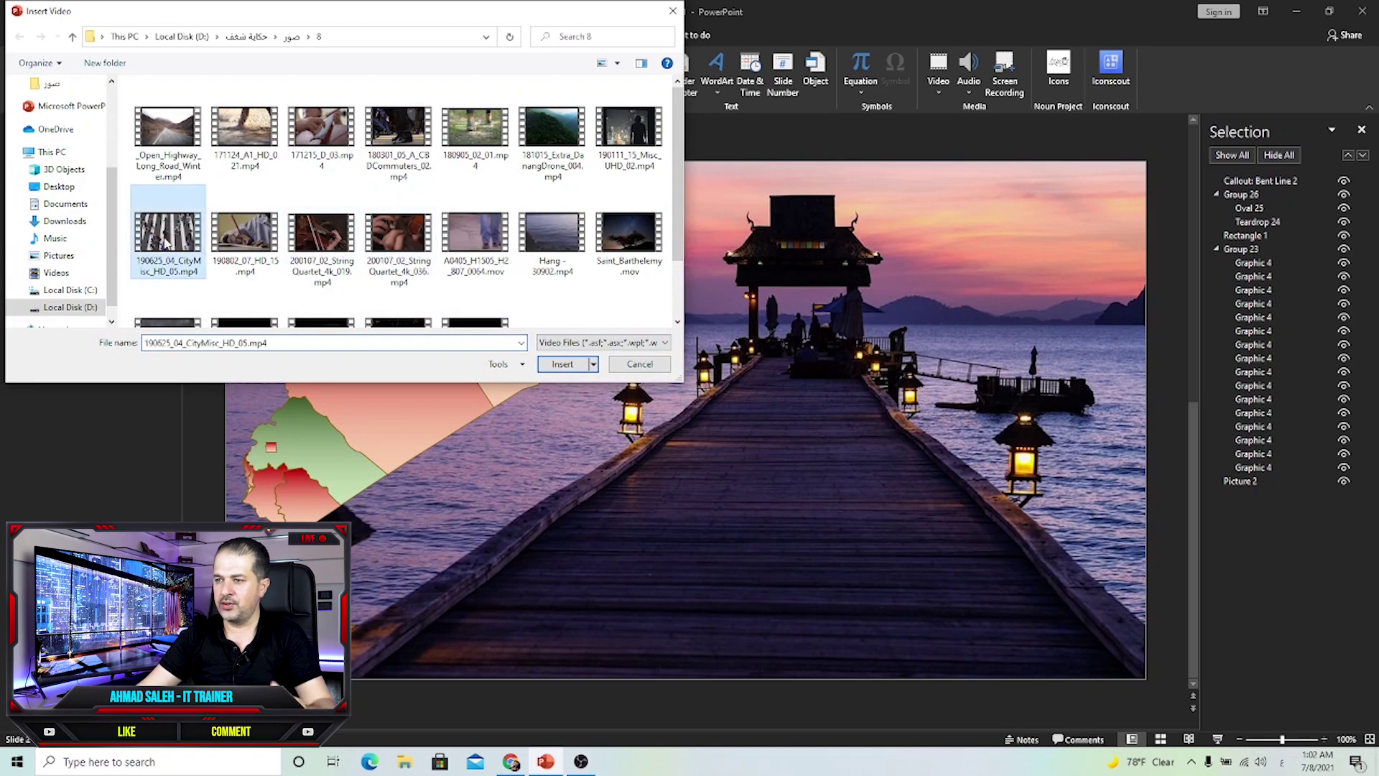
left_click(562, 364)
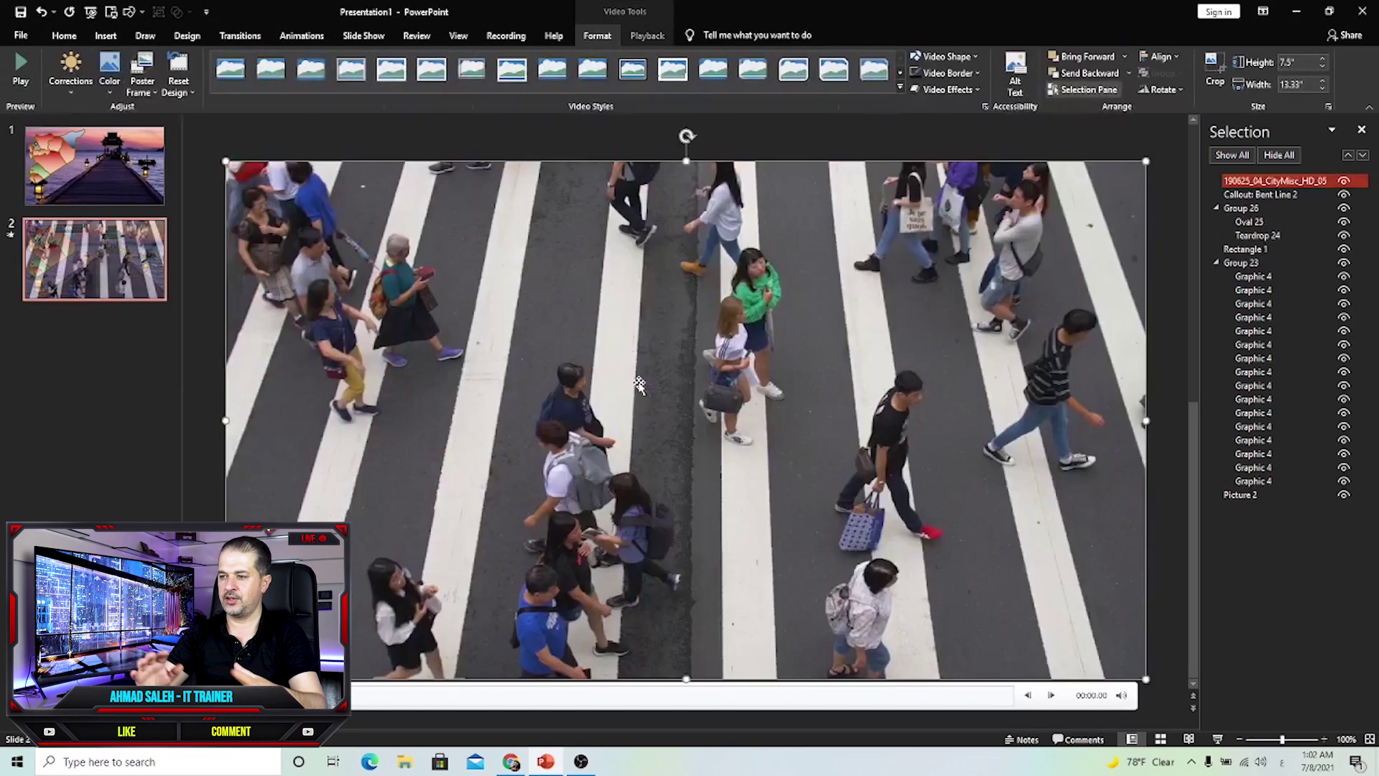
left_click_drag(225, 162, 849, 511)
left_click_drag(981, 554, 772, 473)
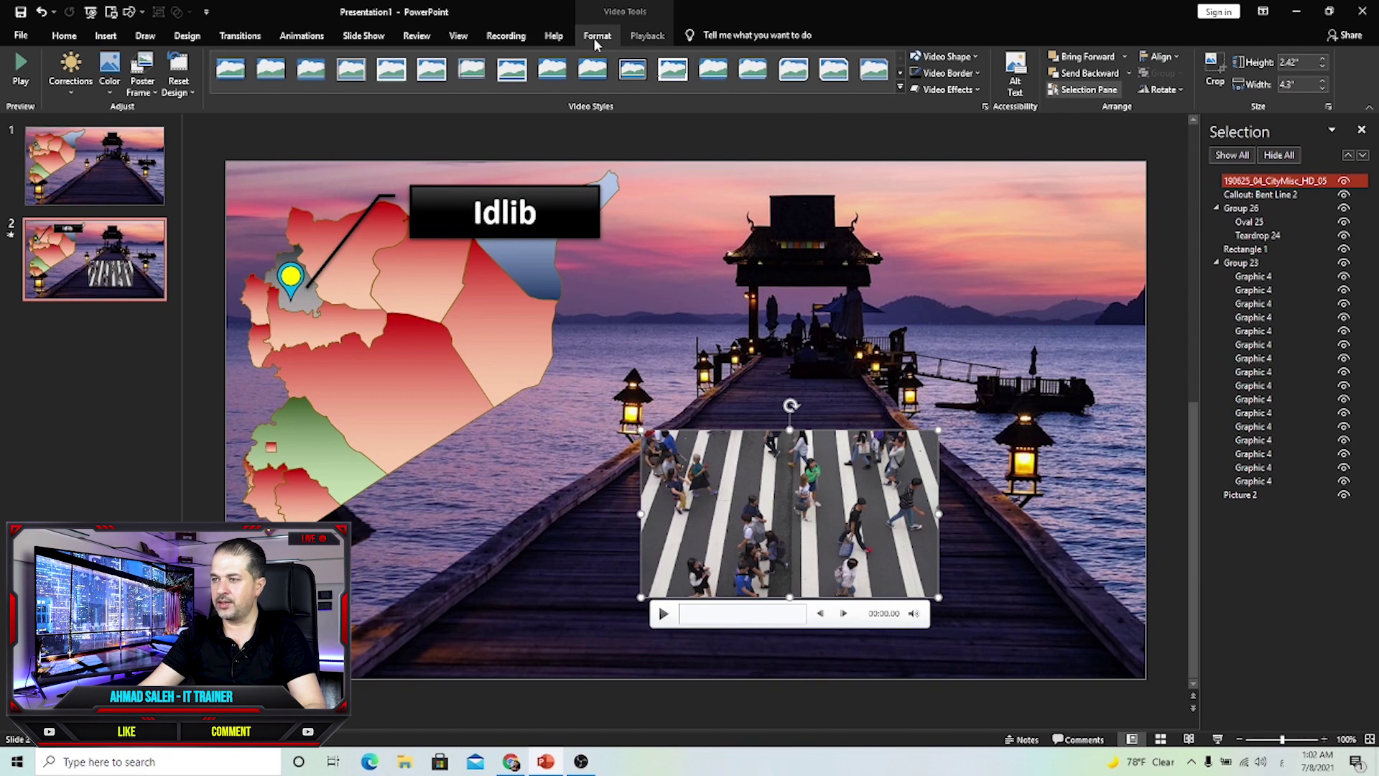
Step: Crop the street-crossing video's left and right edges inward so it is 3.02" wide
left_click(1216, 68)
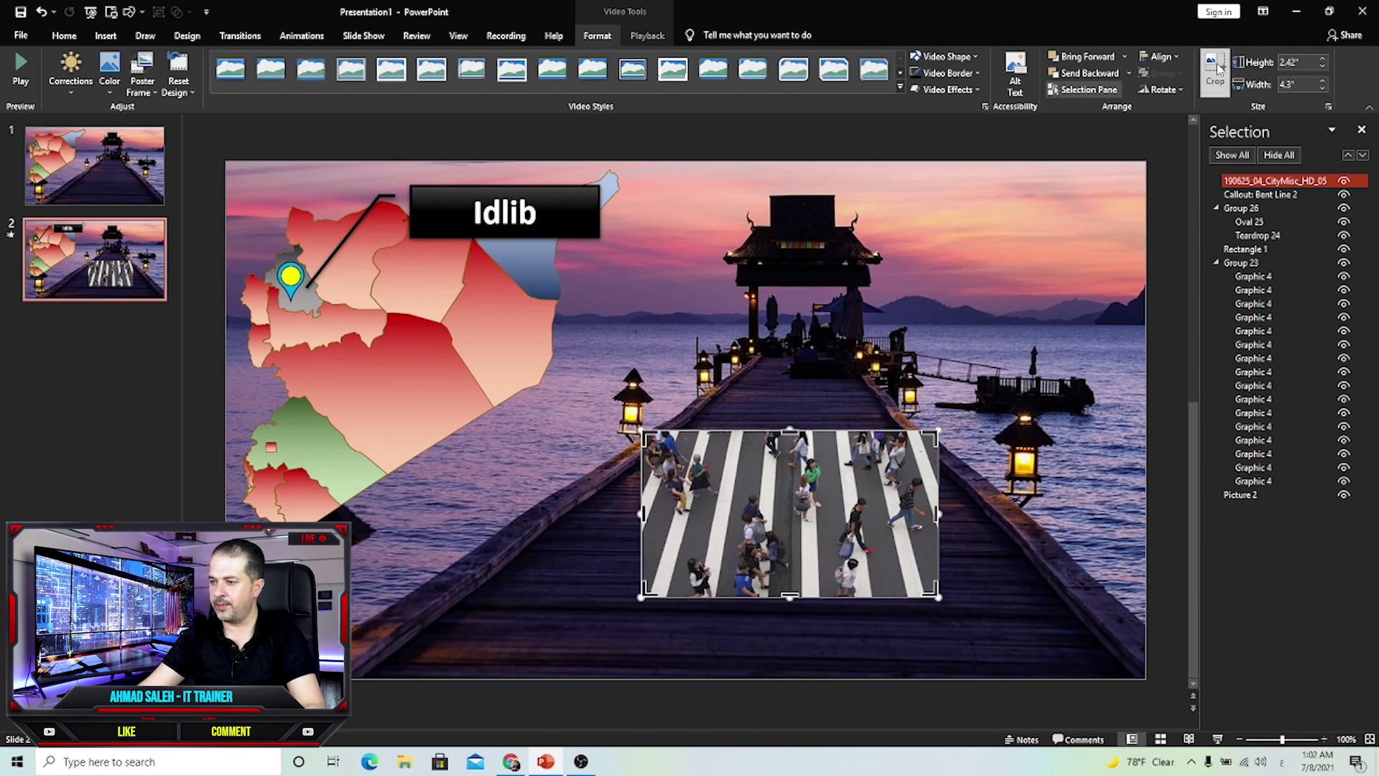
scroll(776, 533, "up", 10)
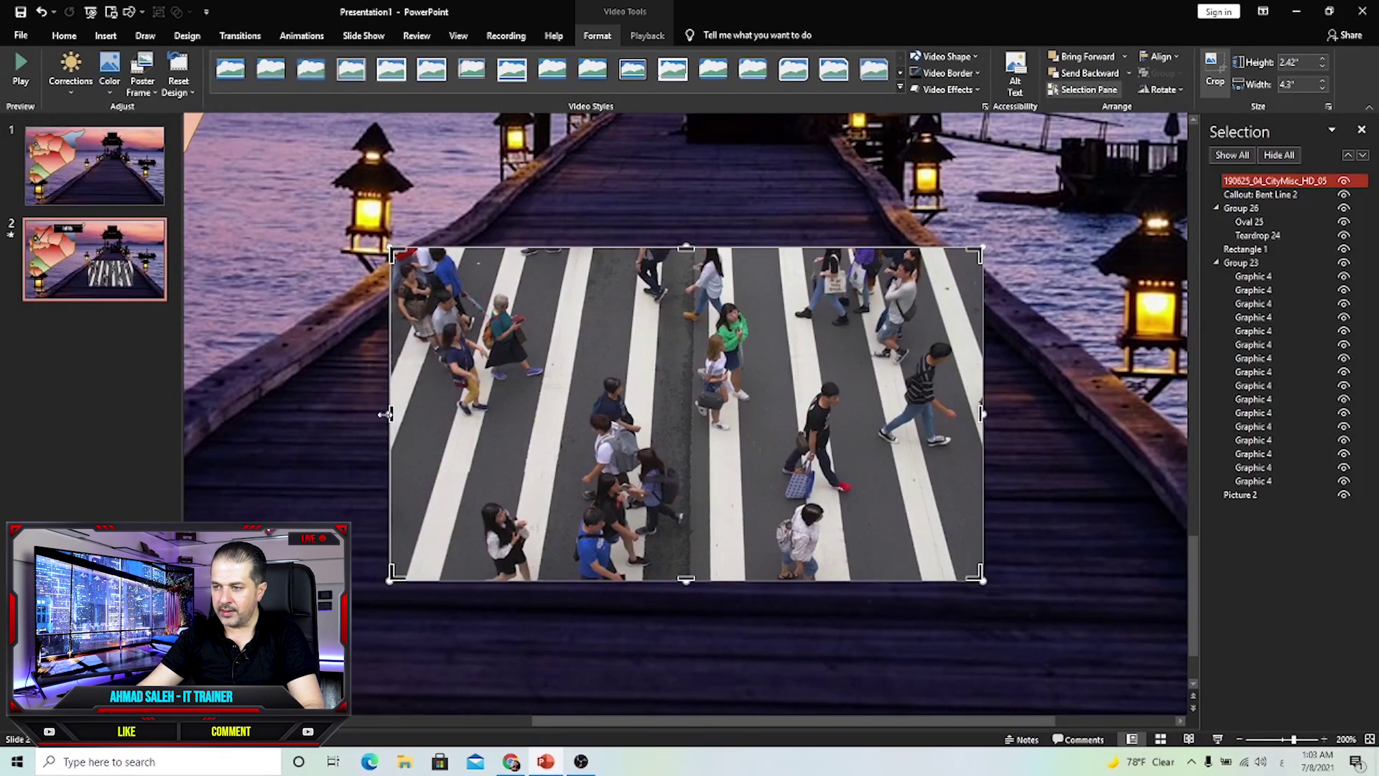
left_click_drag(385, 414, 354, 411)
key("Escape")
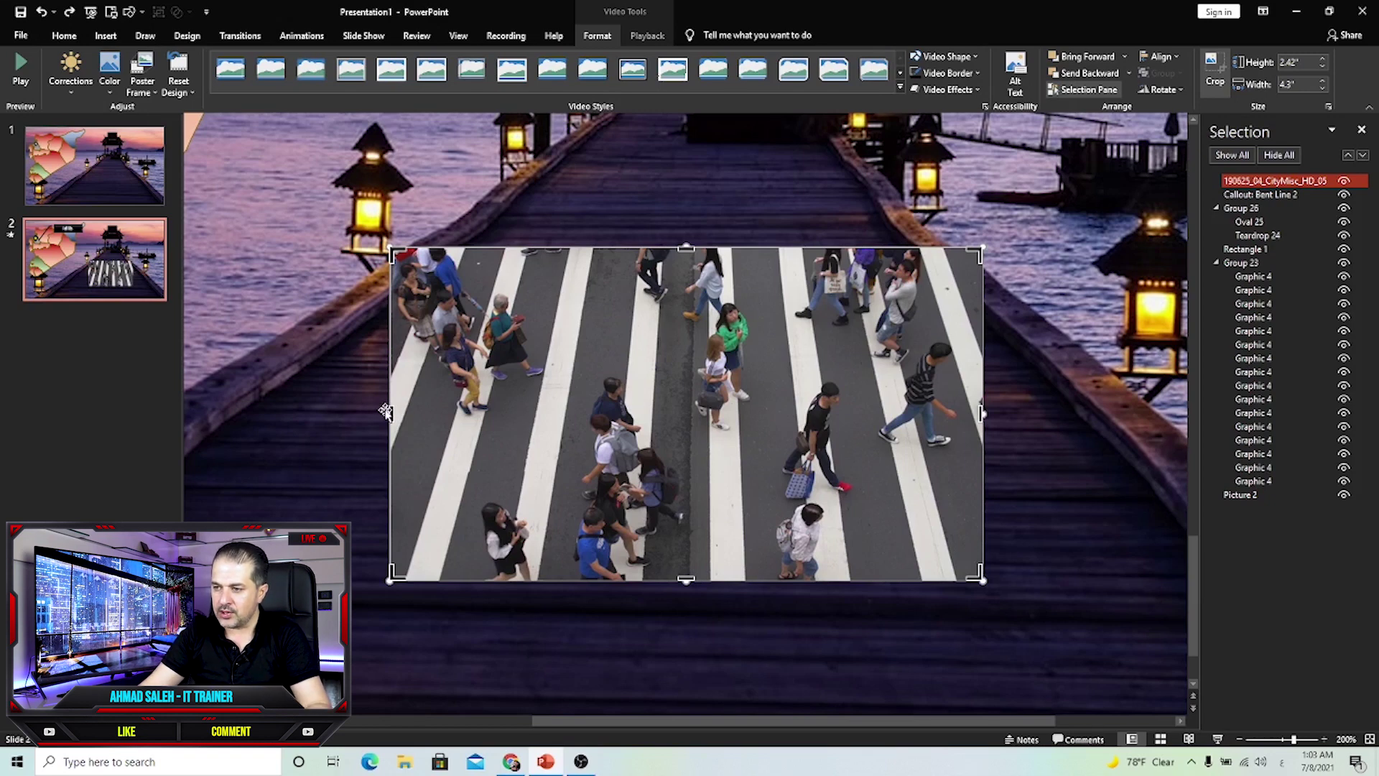
left_click_drag(389, 413, 471, 412)
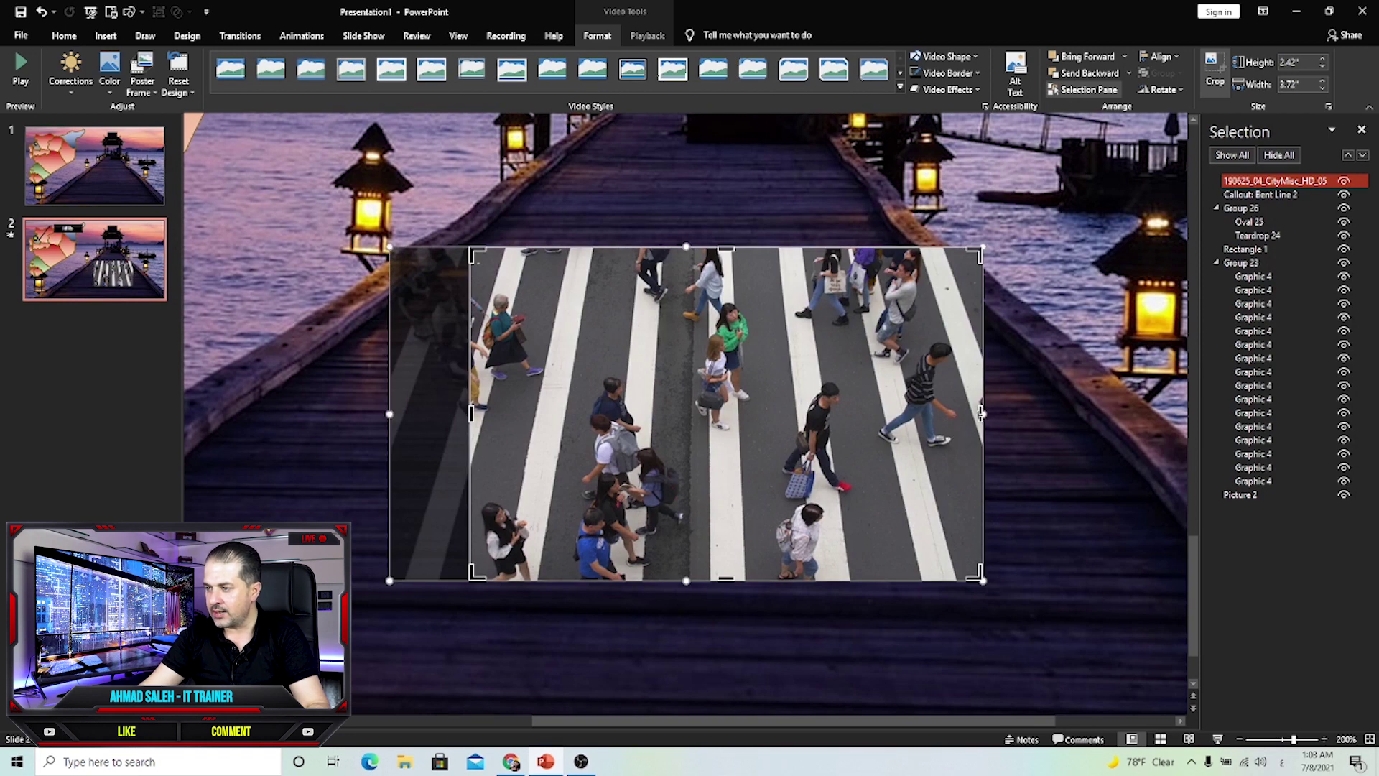
left_click_drag(980, 413, 885, 413)
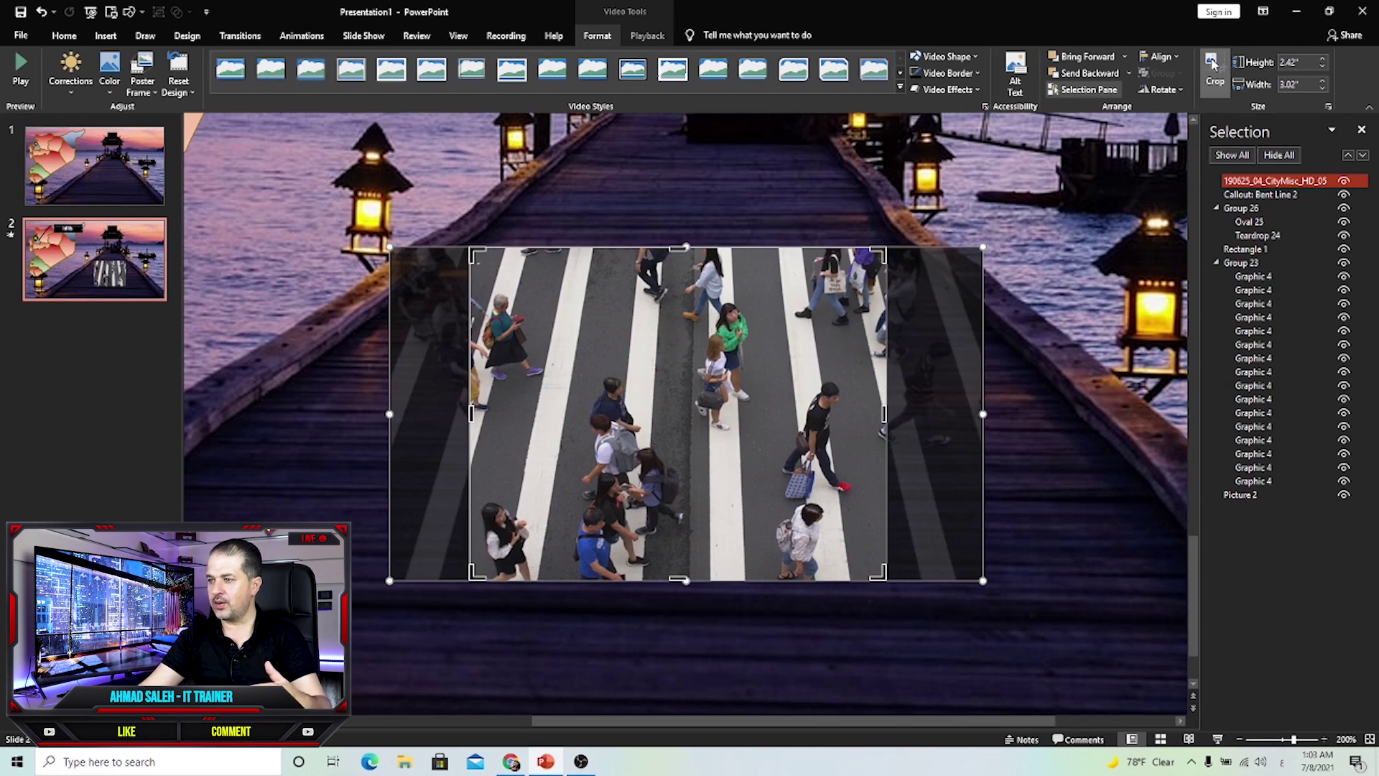
left_click(1213, 63)
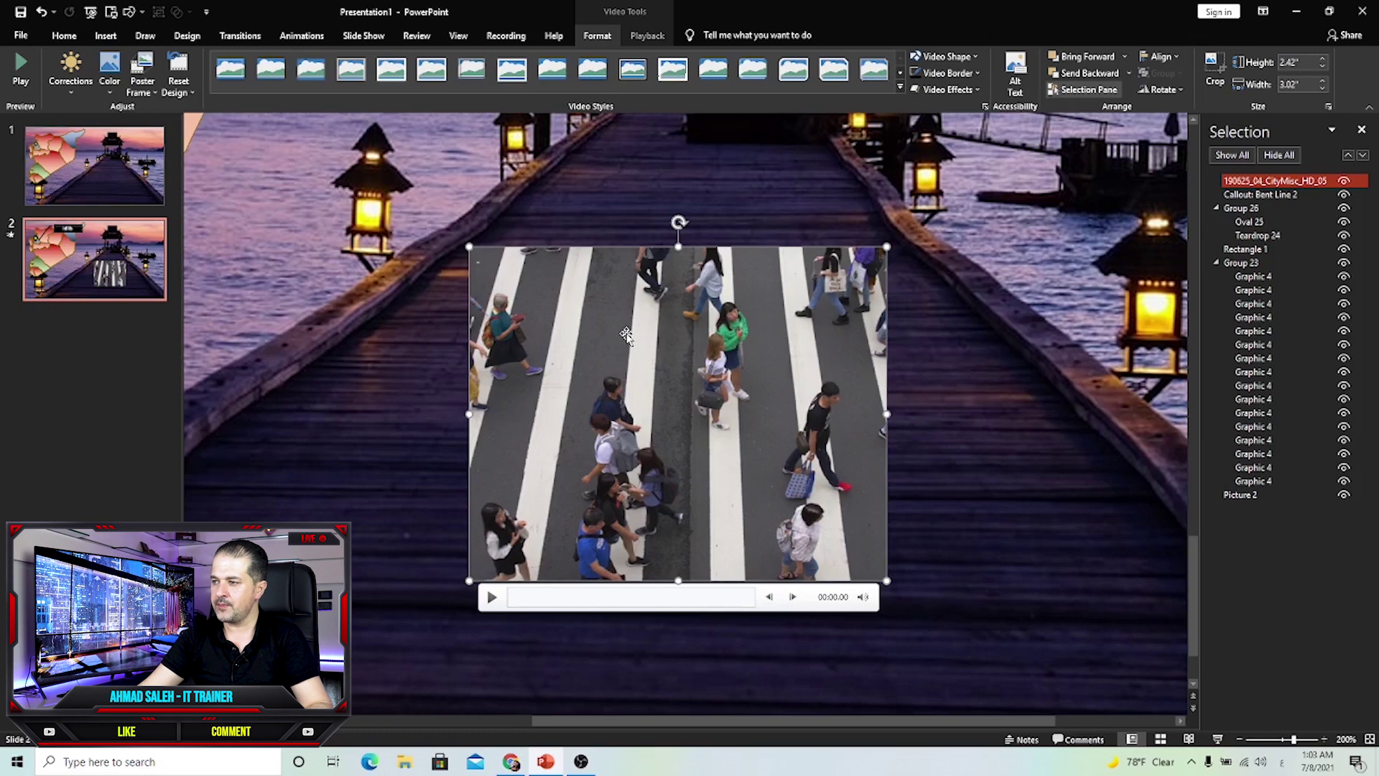
Step: In the Animation Pane, remove the video's old triggered animation
left_click(297, 35)
left_click(1094, 56)
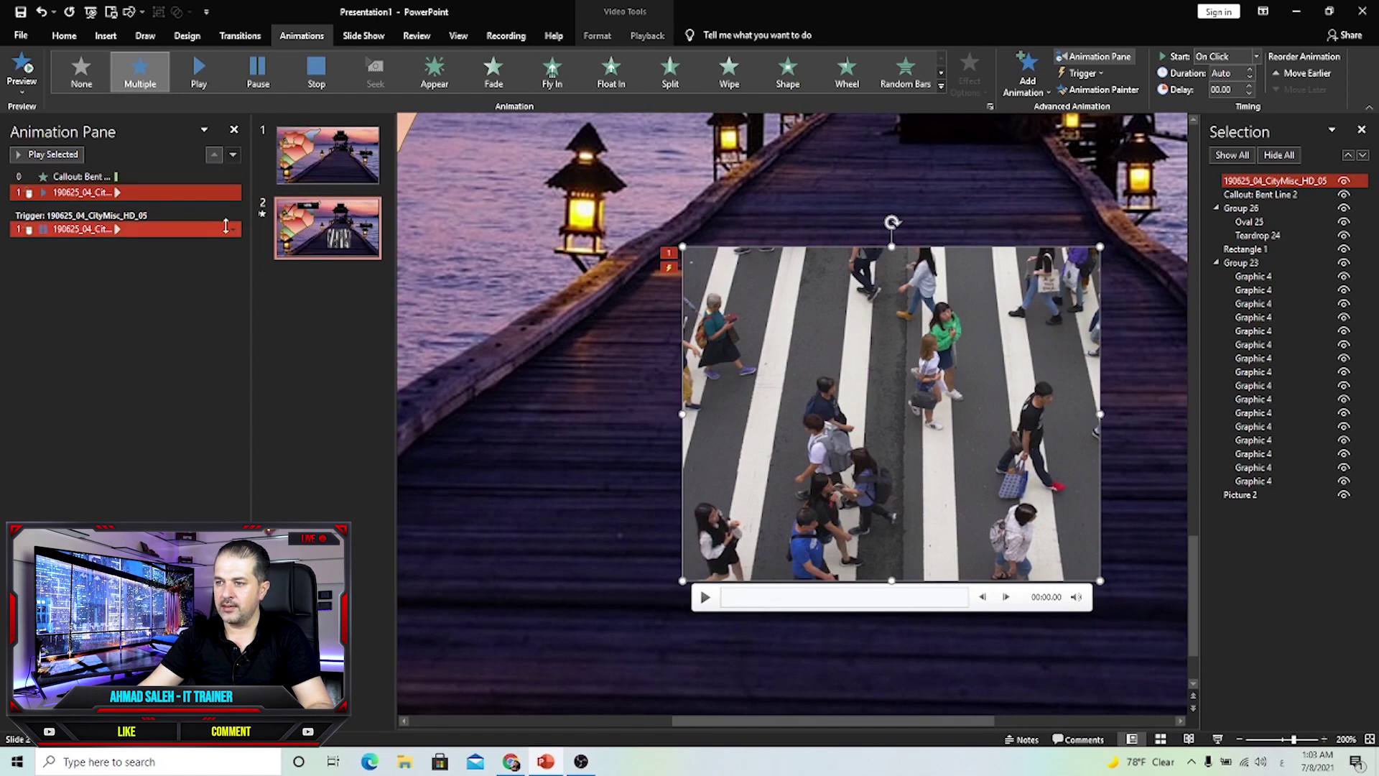
left_click(233, 229)
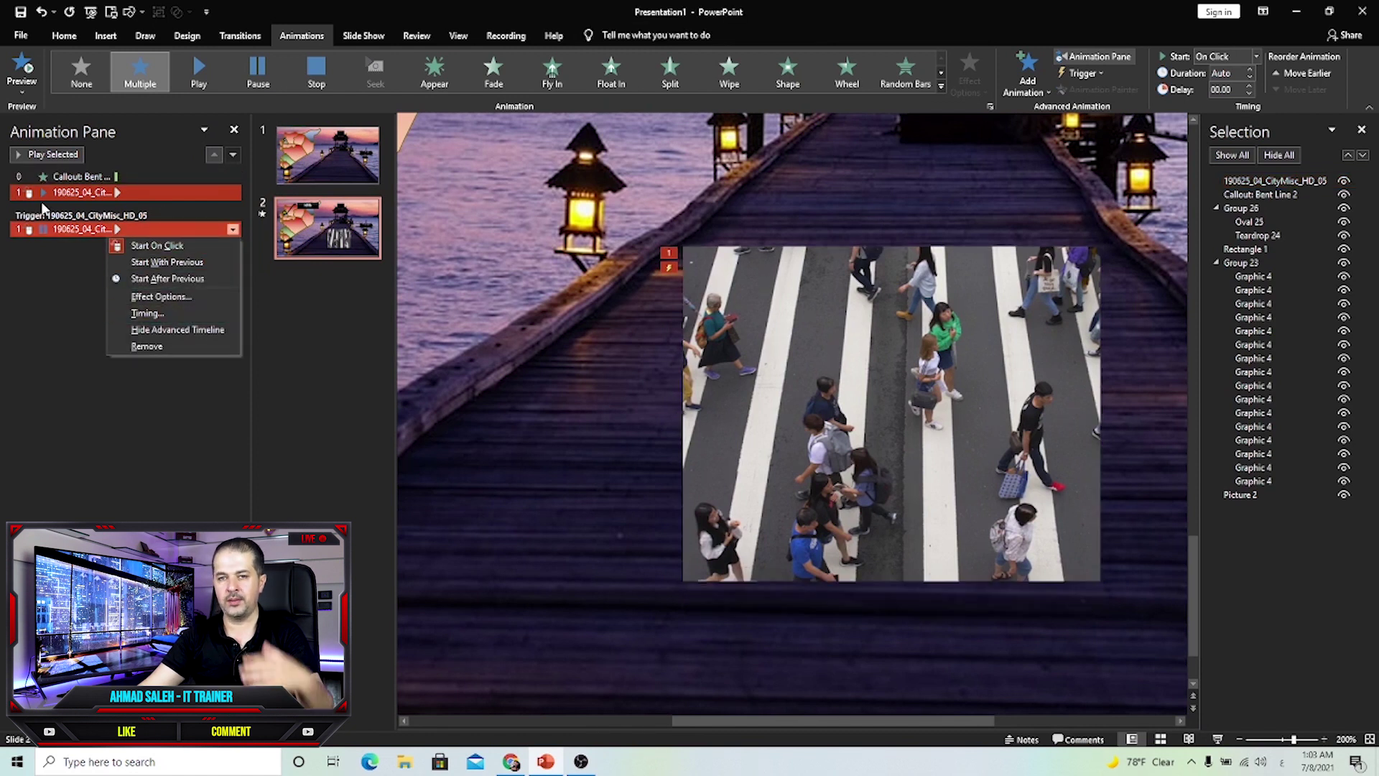
left_click(155, 346)
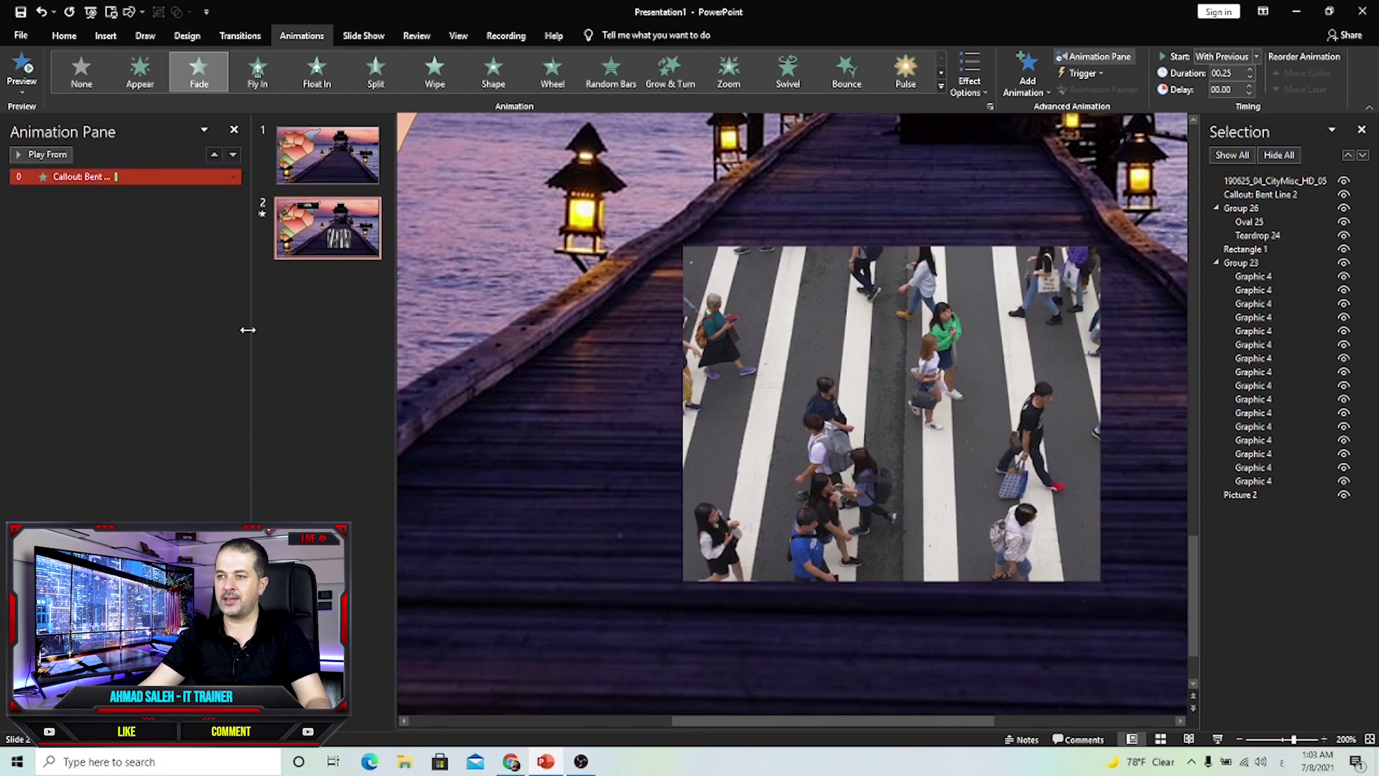
Step: Apply a Play animation to the street-crossing video
left_click(828, 326)
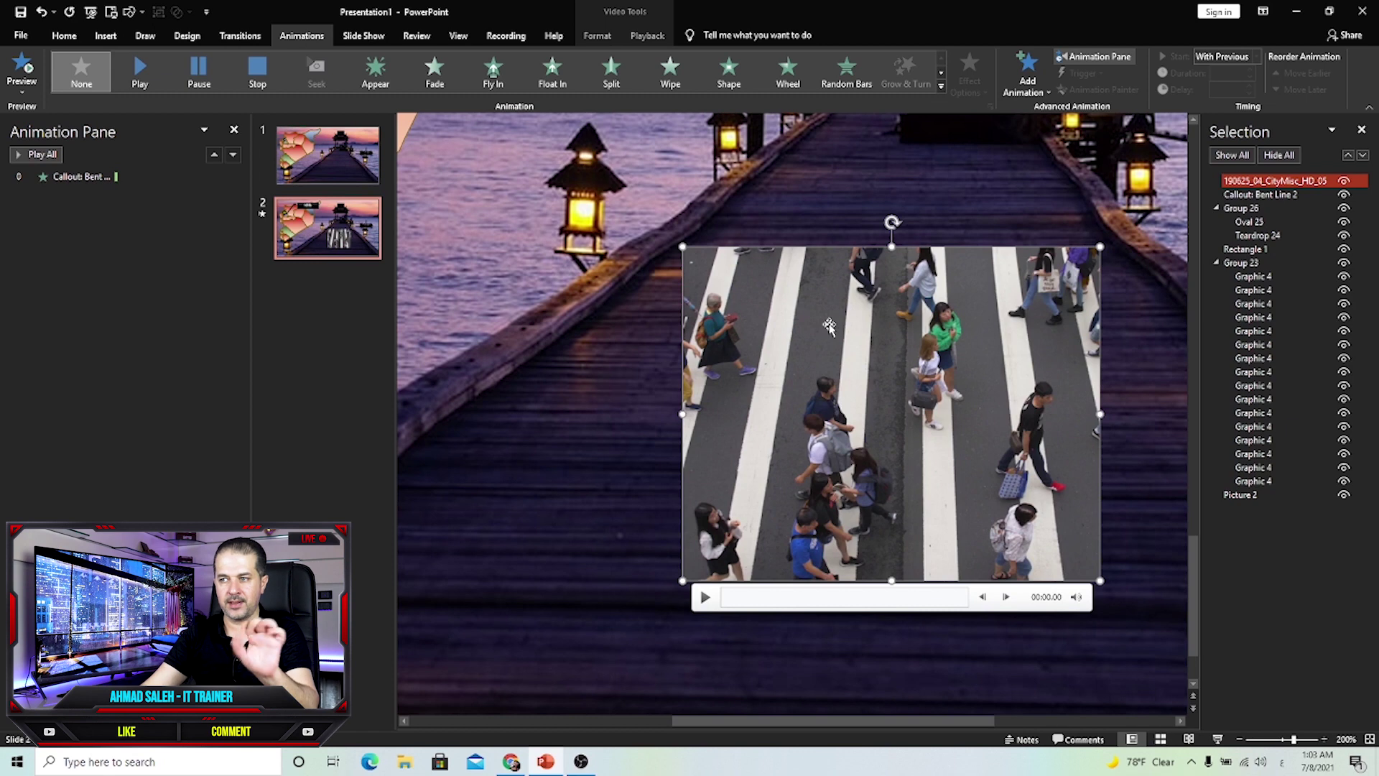
left_click(139, 72)
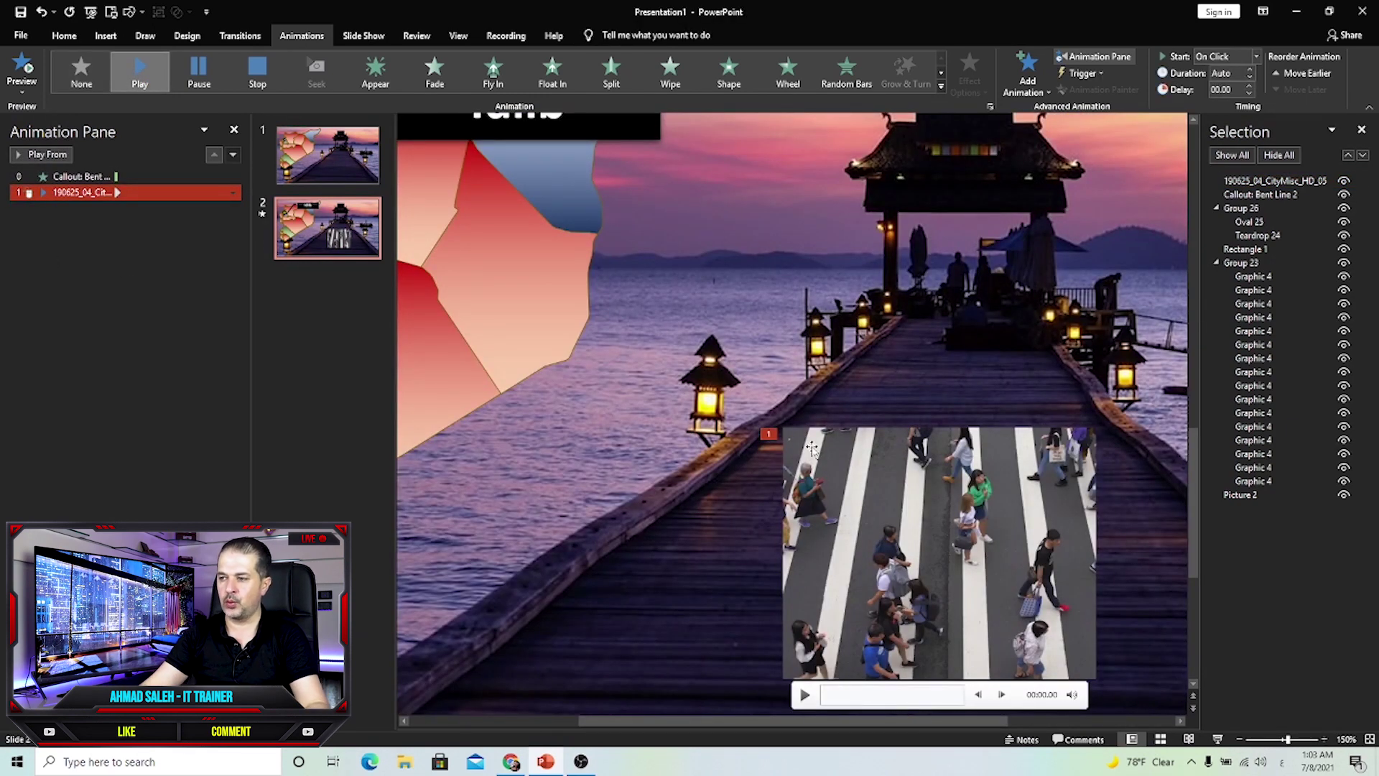
scroll(747, 446, "down", 5)
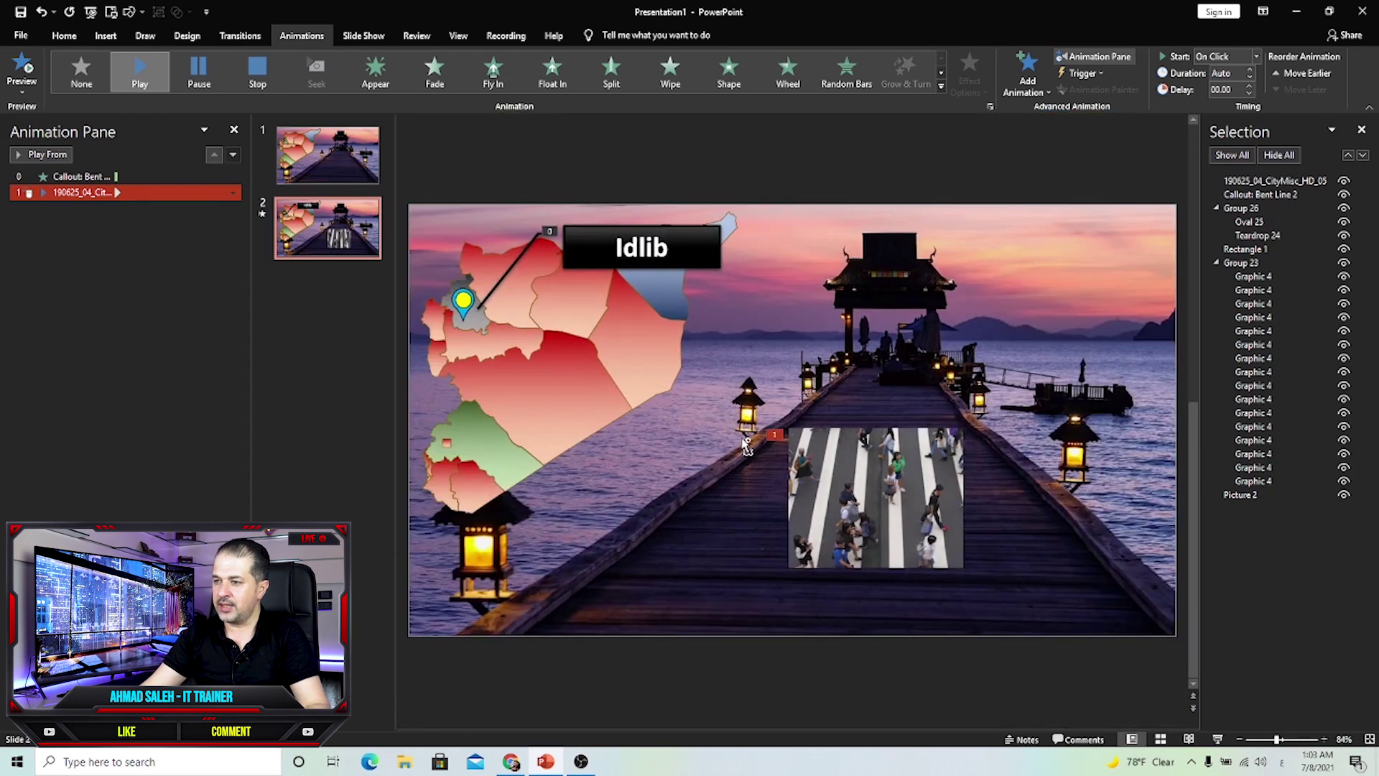
mouse_move(853, 470)
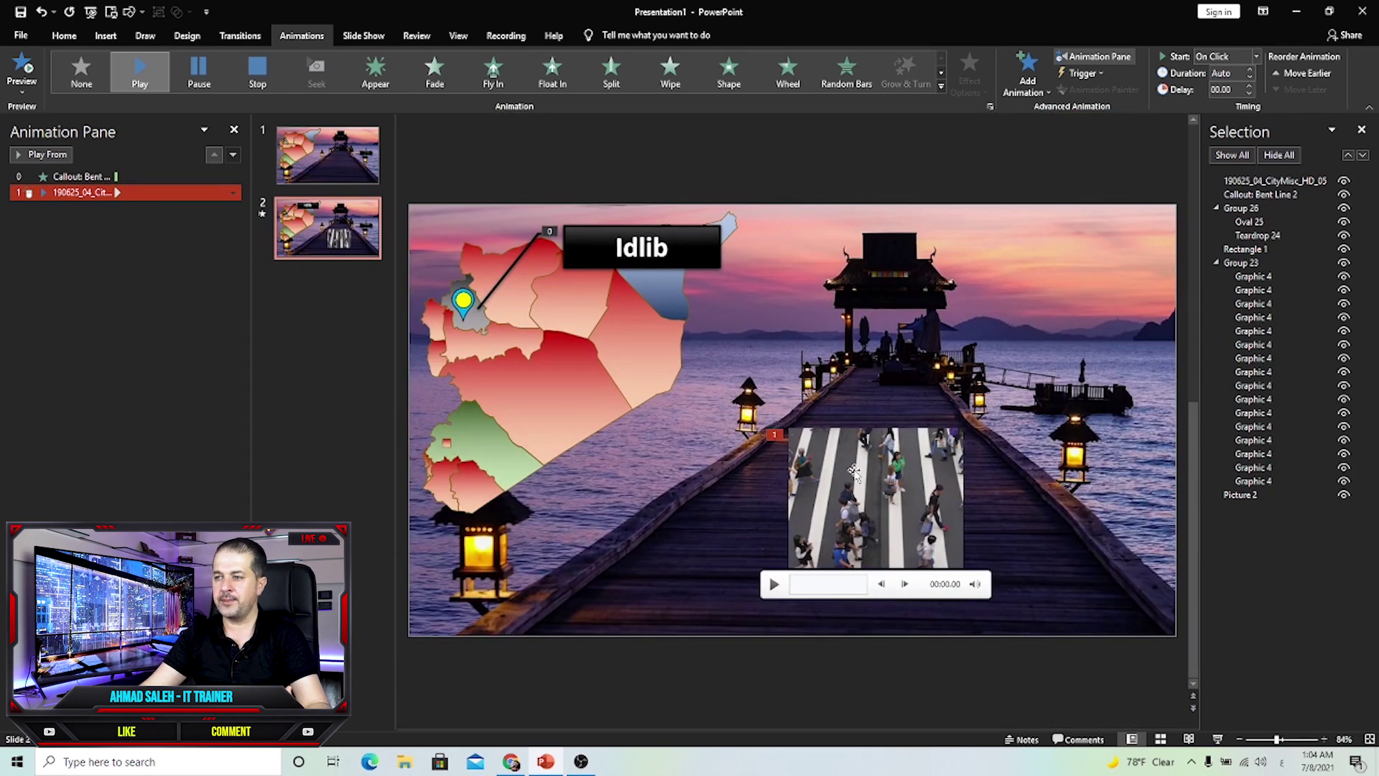
left_click(464, 302)
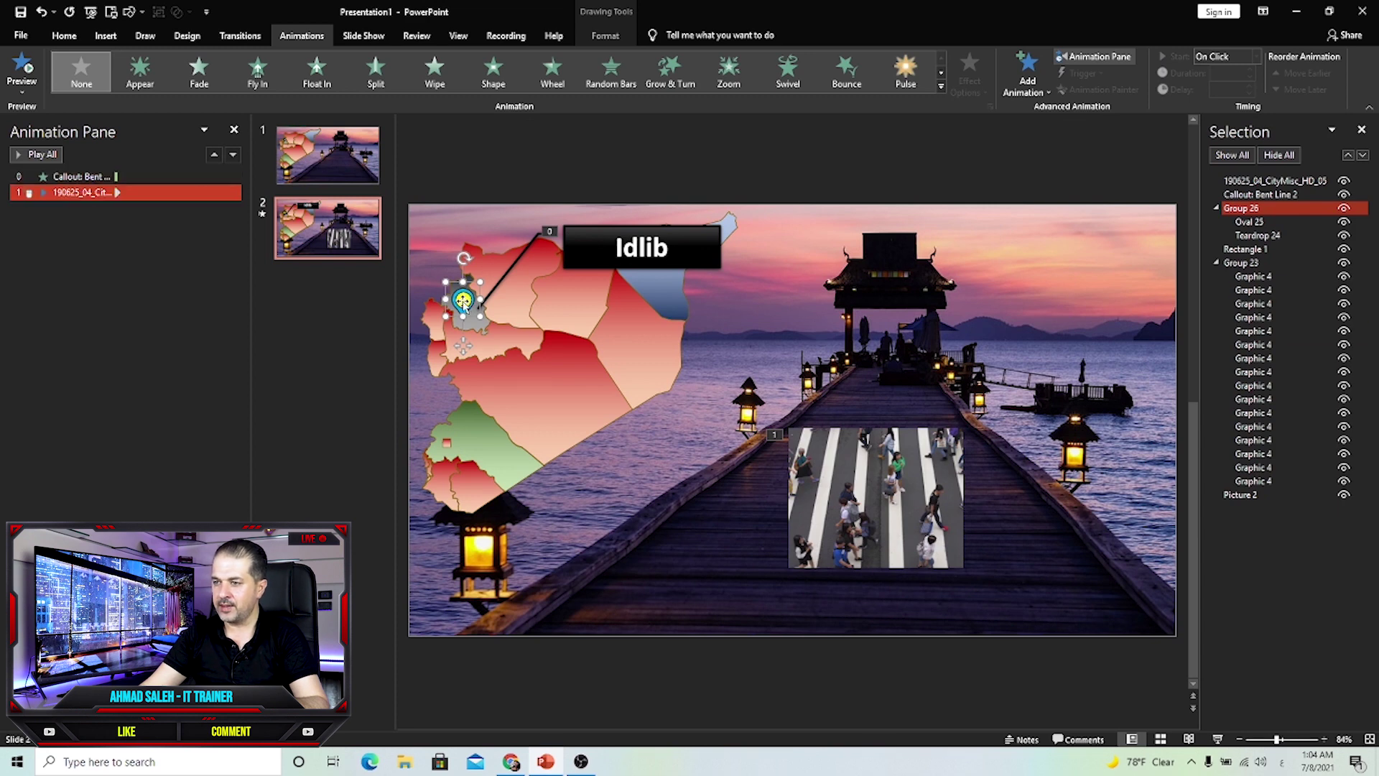
Step: Rename Group 26 to 'الموقع' in slide 2's Selection Pane
left_click(146, 222)
left_click(328, 155)
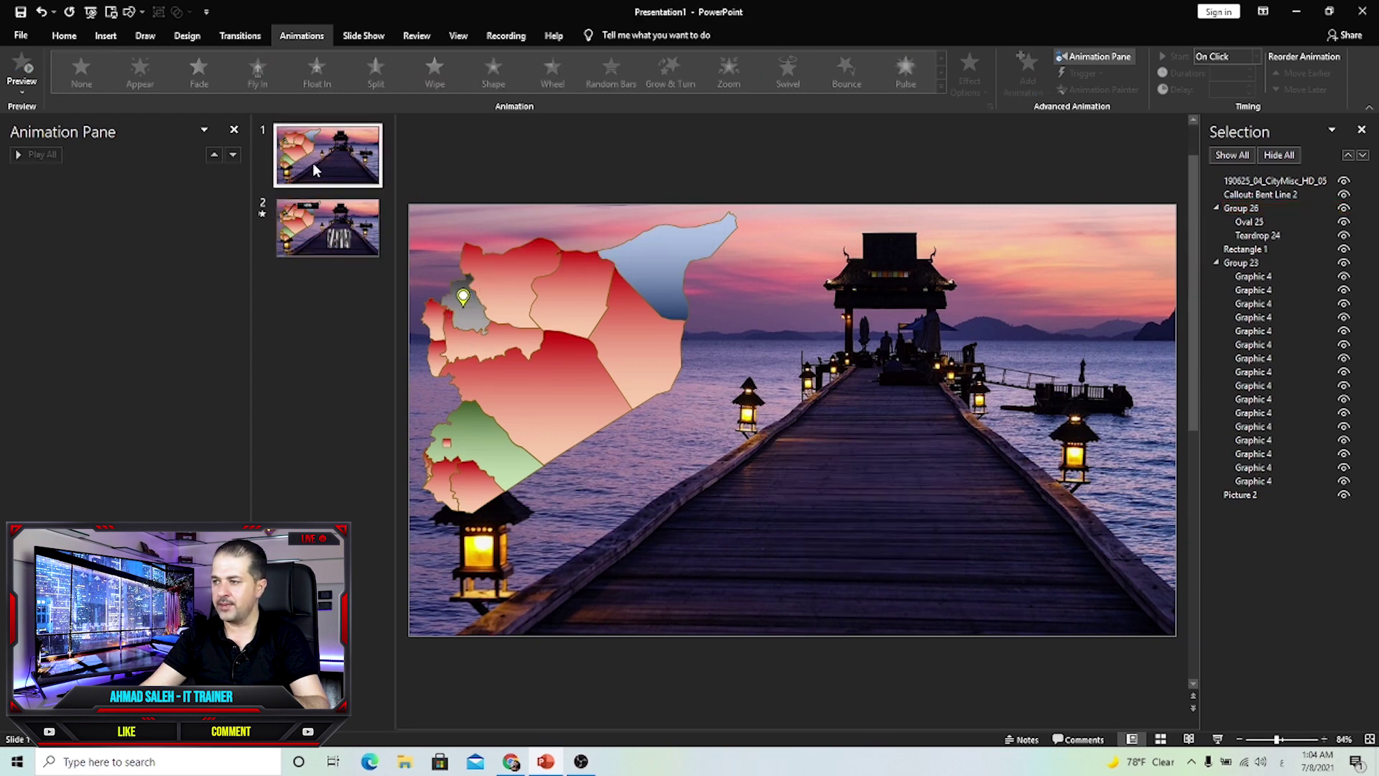
left_click(352, 243)
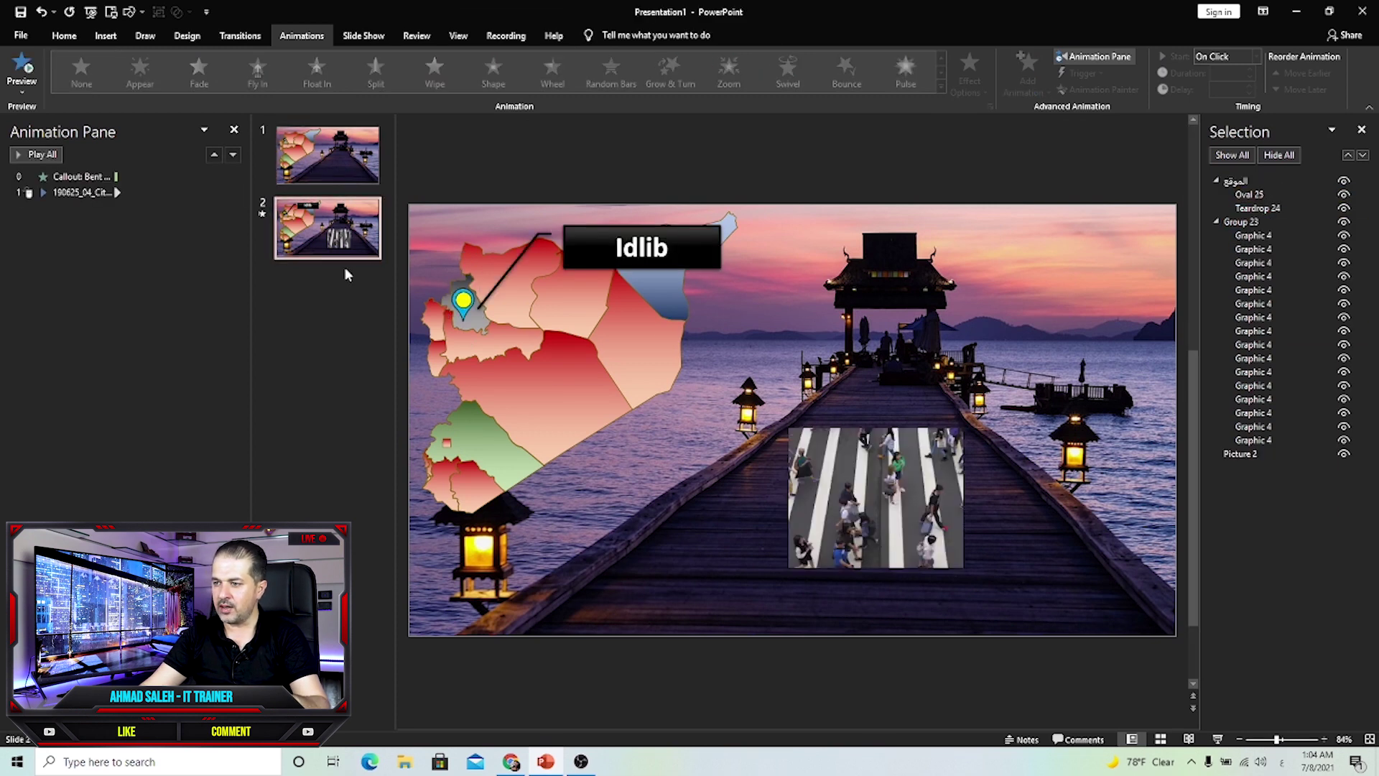
left_click(1246, 208)
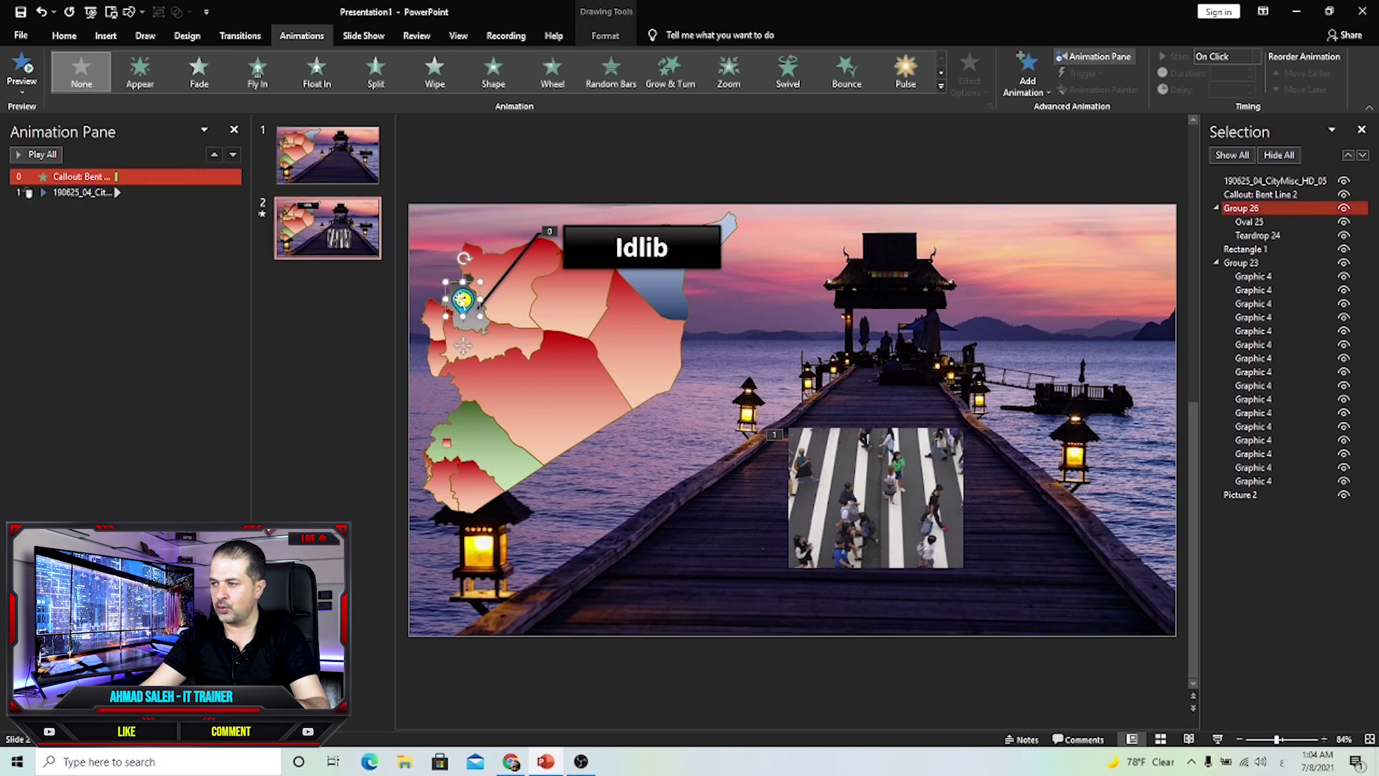
left_click(1248, 208)
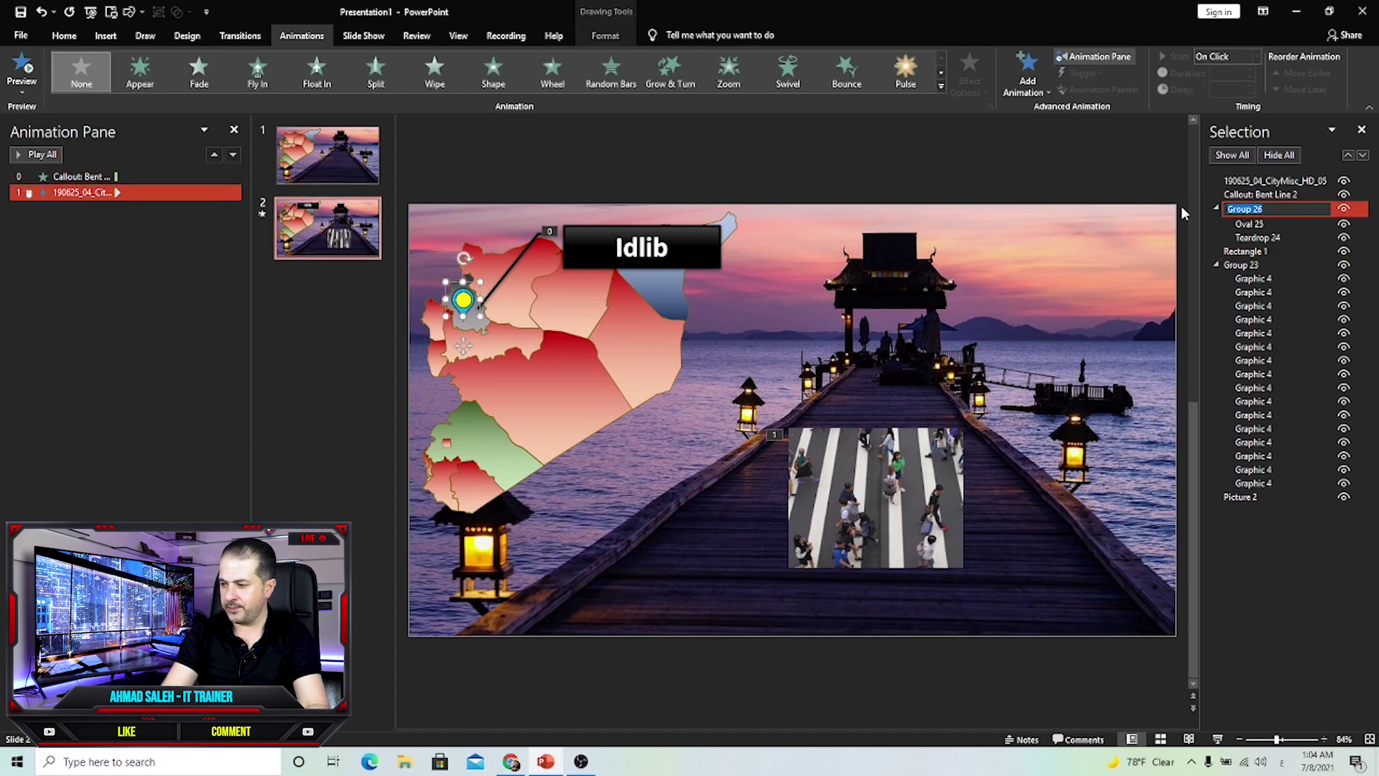
type("الموق")
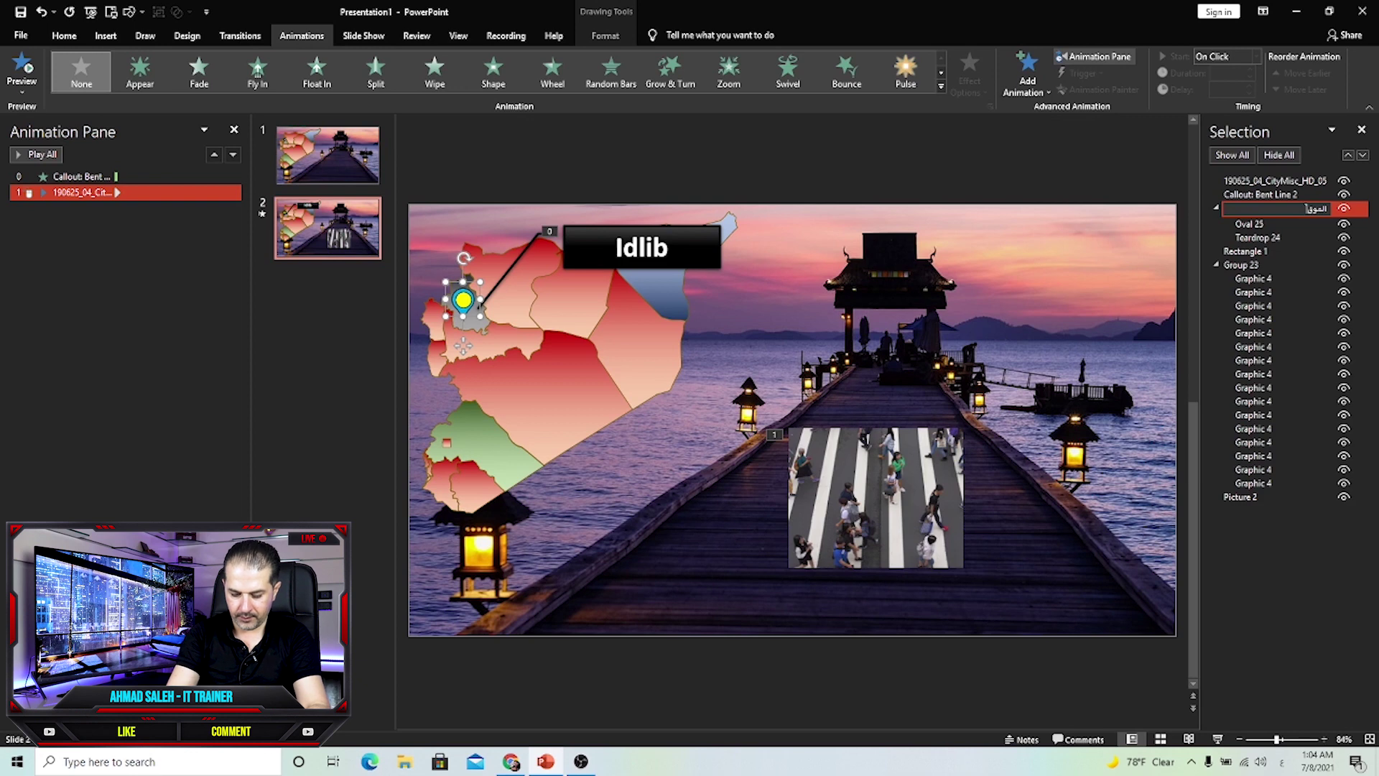
type("ع")
key("Return")
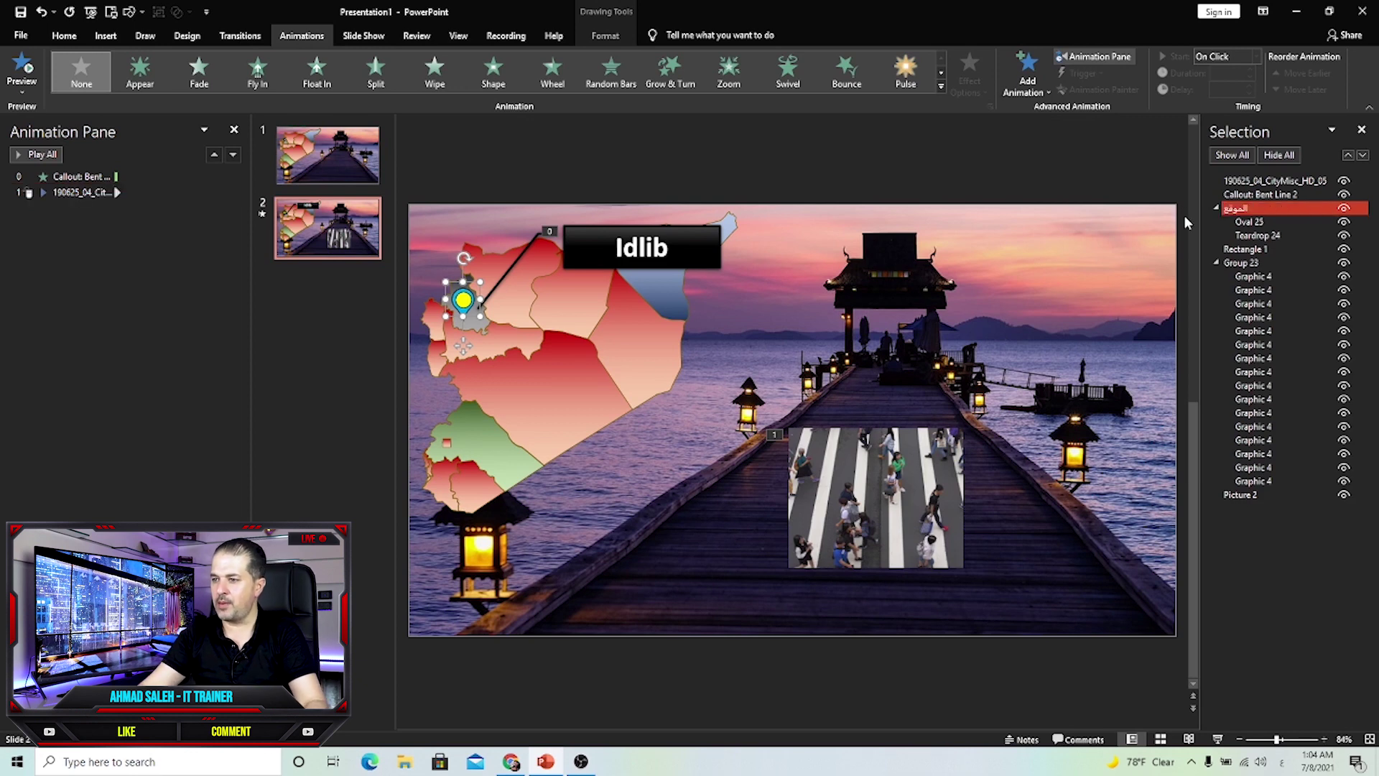
left_click(466, 303)
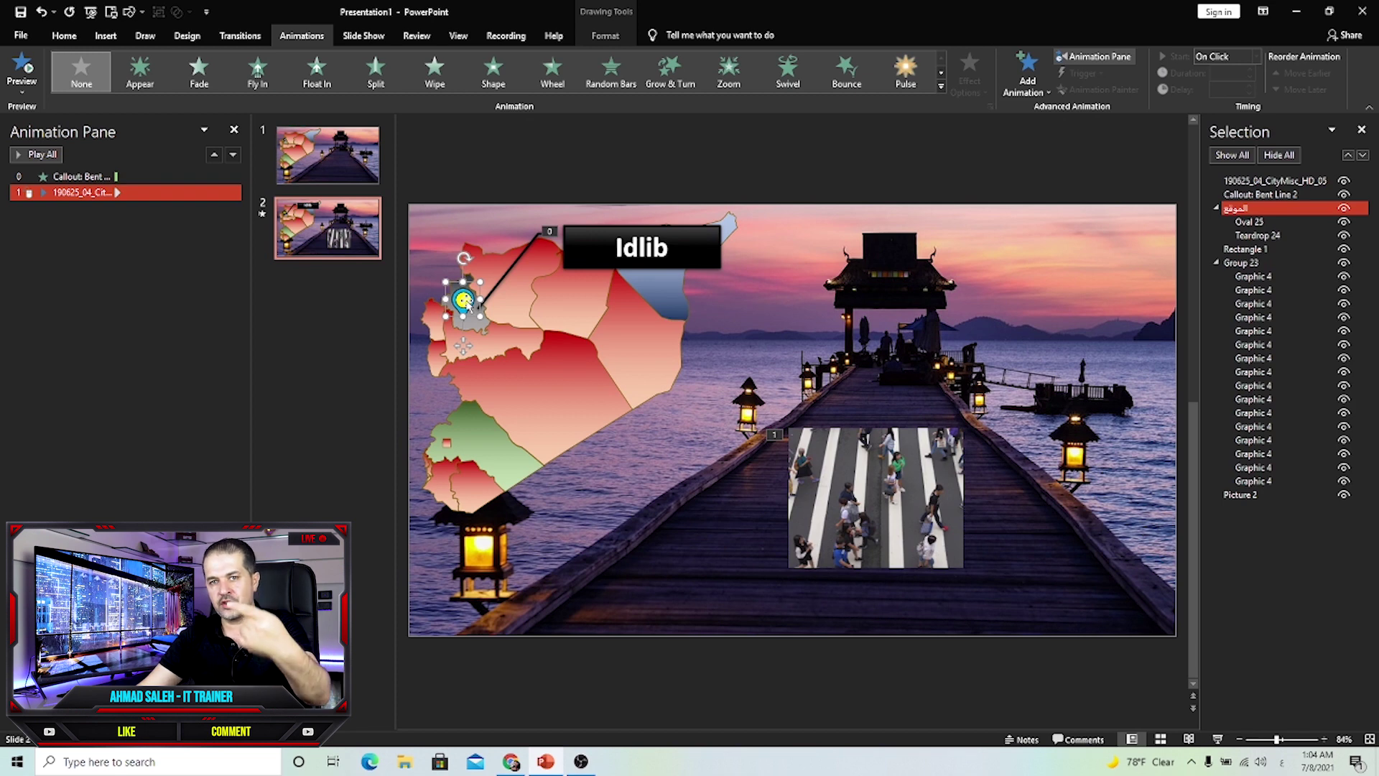
left_click(882, 518)
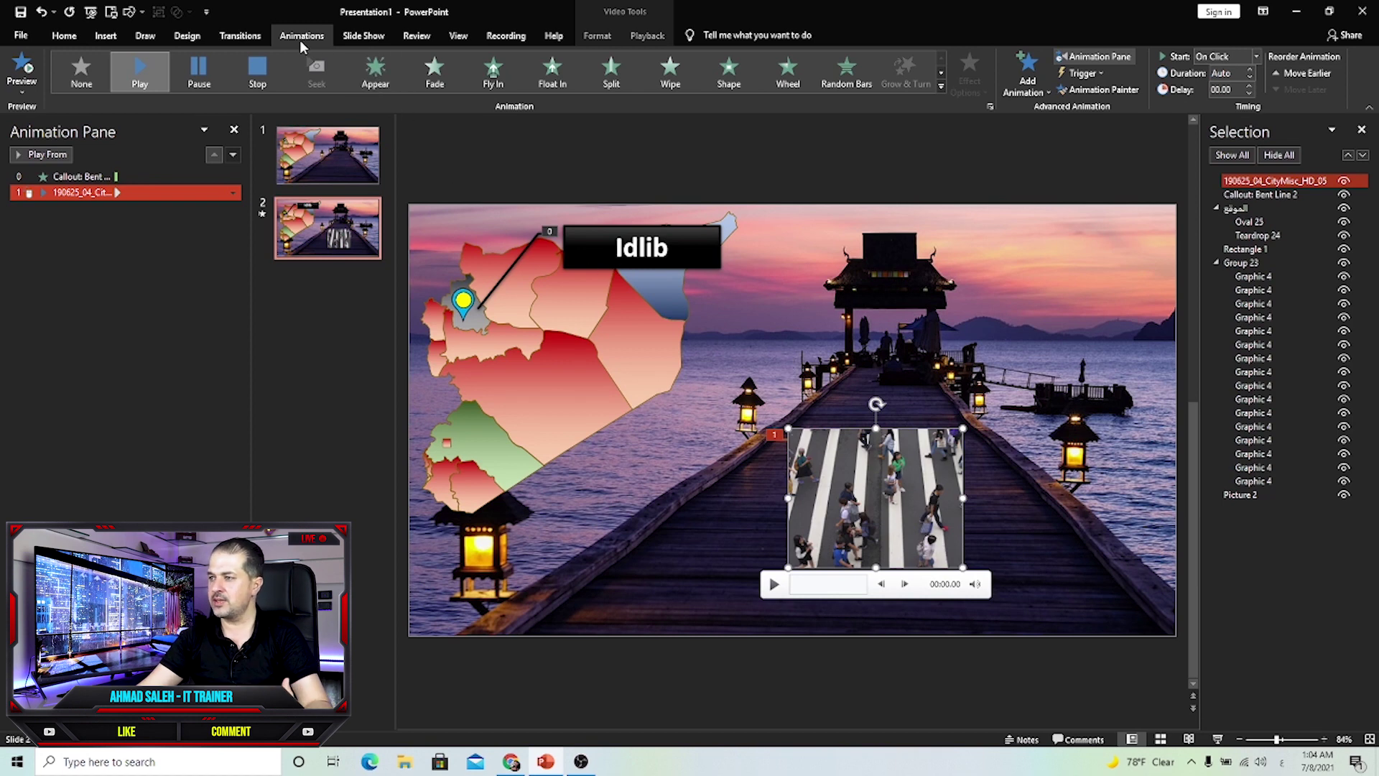
Step: Set the video's Play animation trigger to On Click of الموقع
left_click(1095, 75)
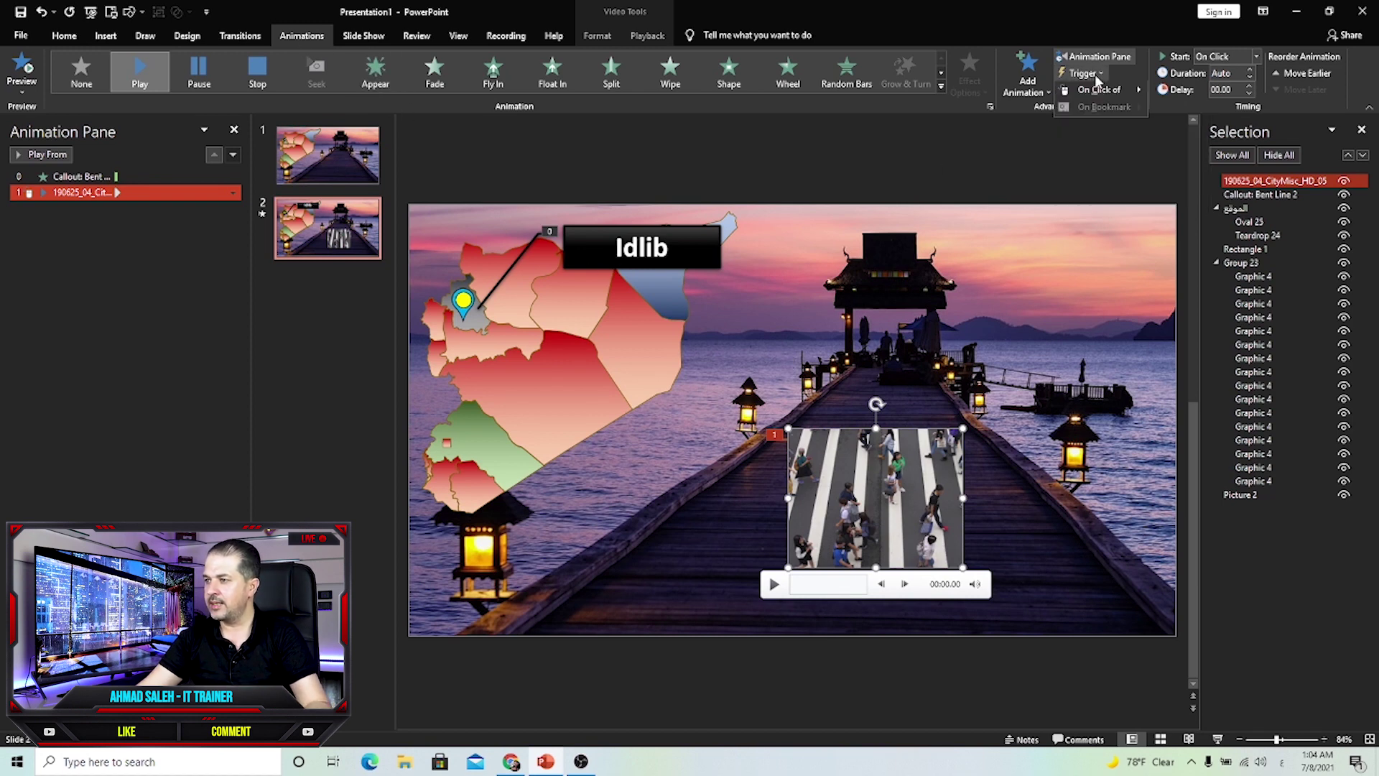
mouse_move(1101, 95)
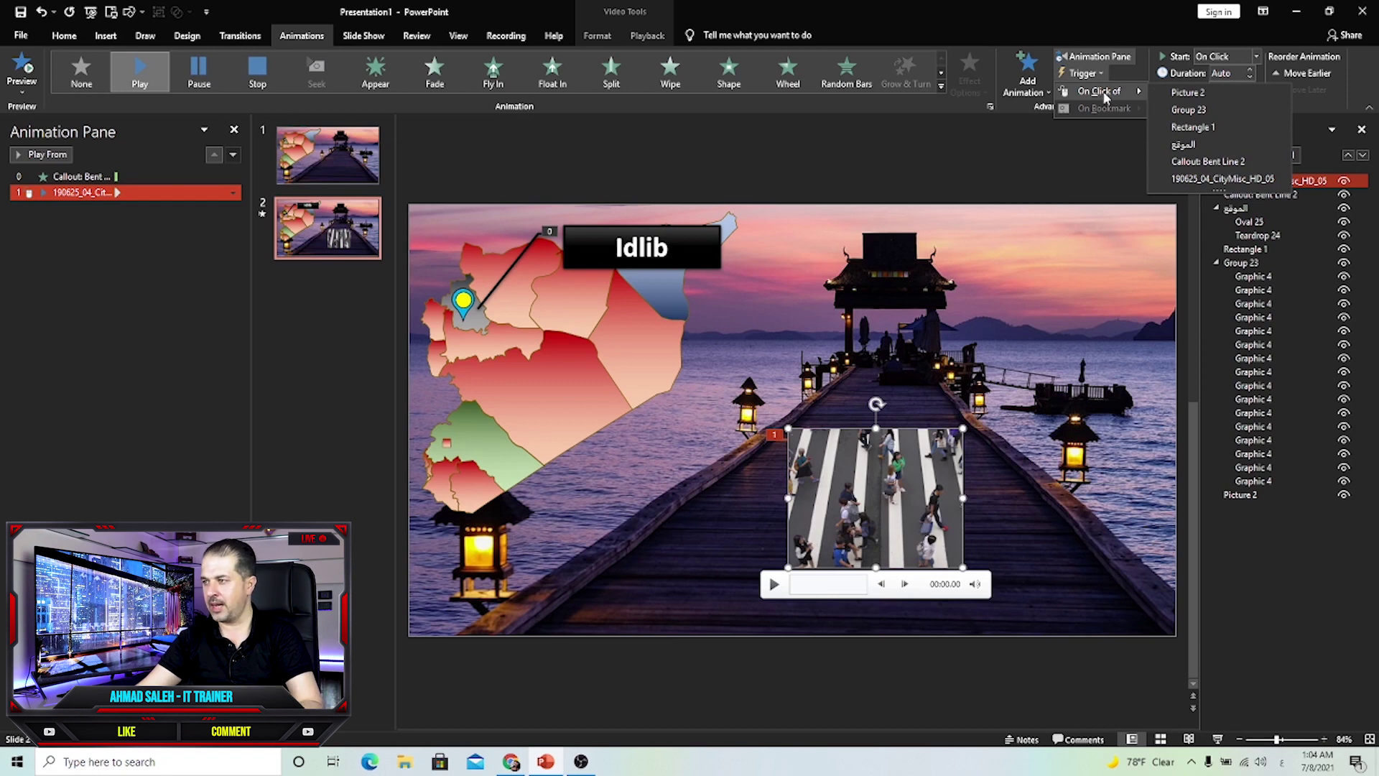
left_click(1194, 148)
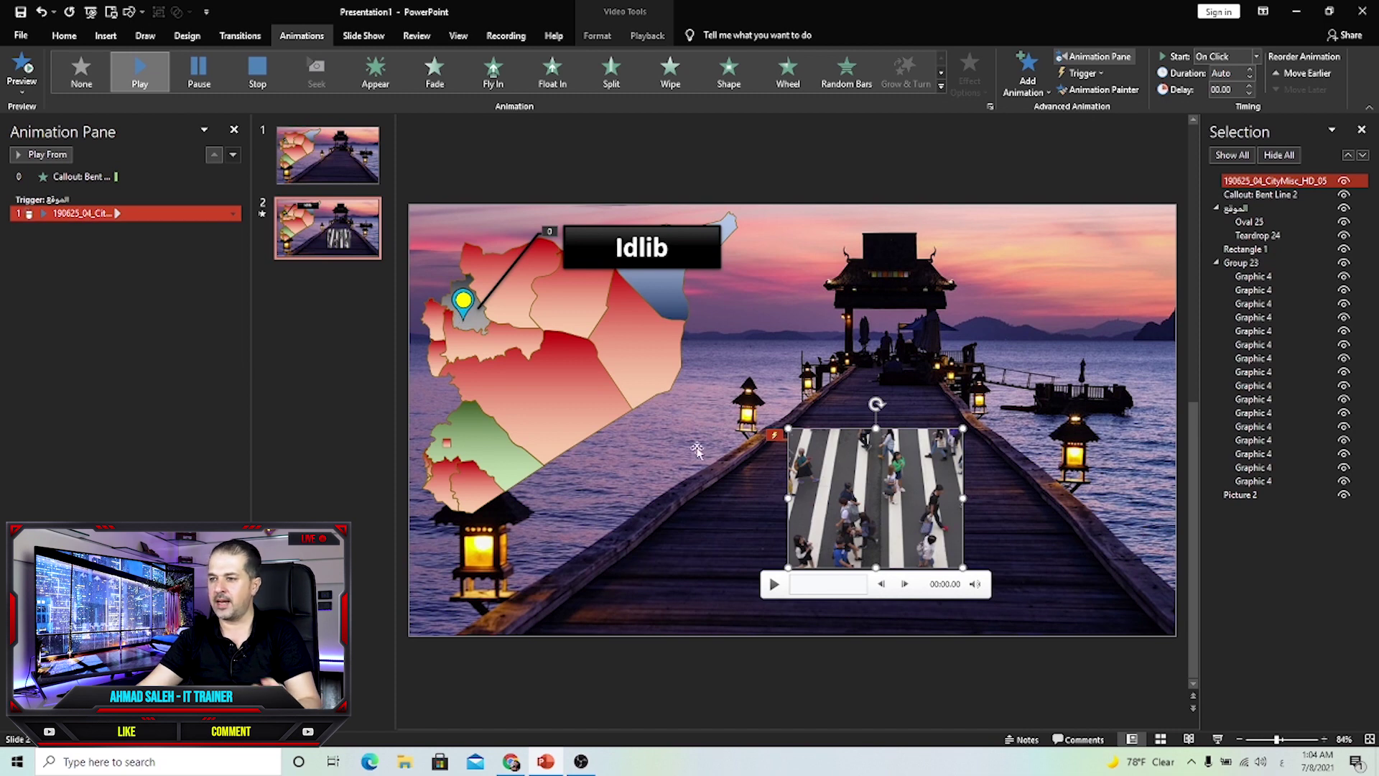
left_click(328, 155)
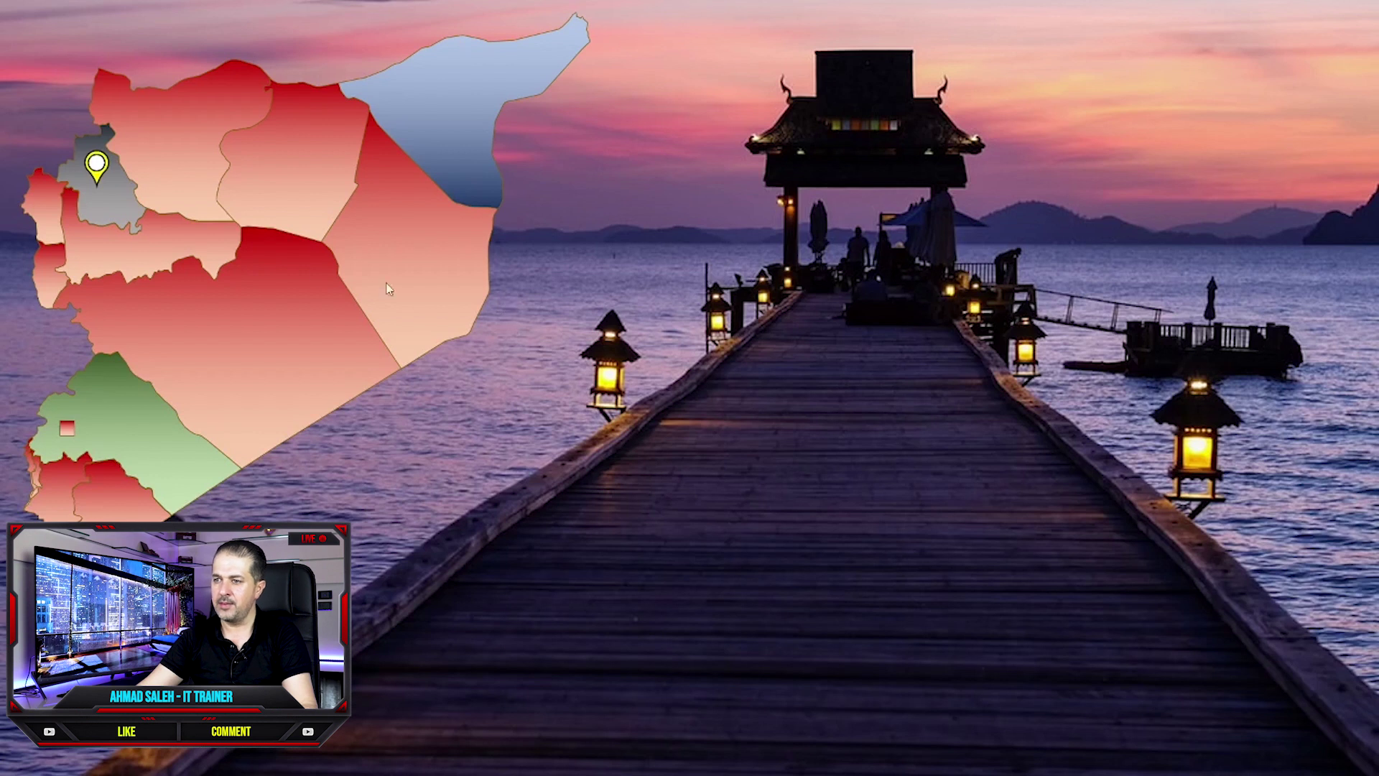
left_click(97, 172)
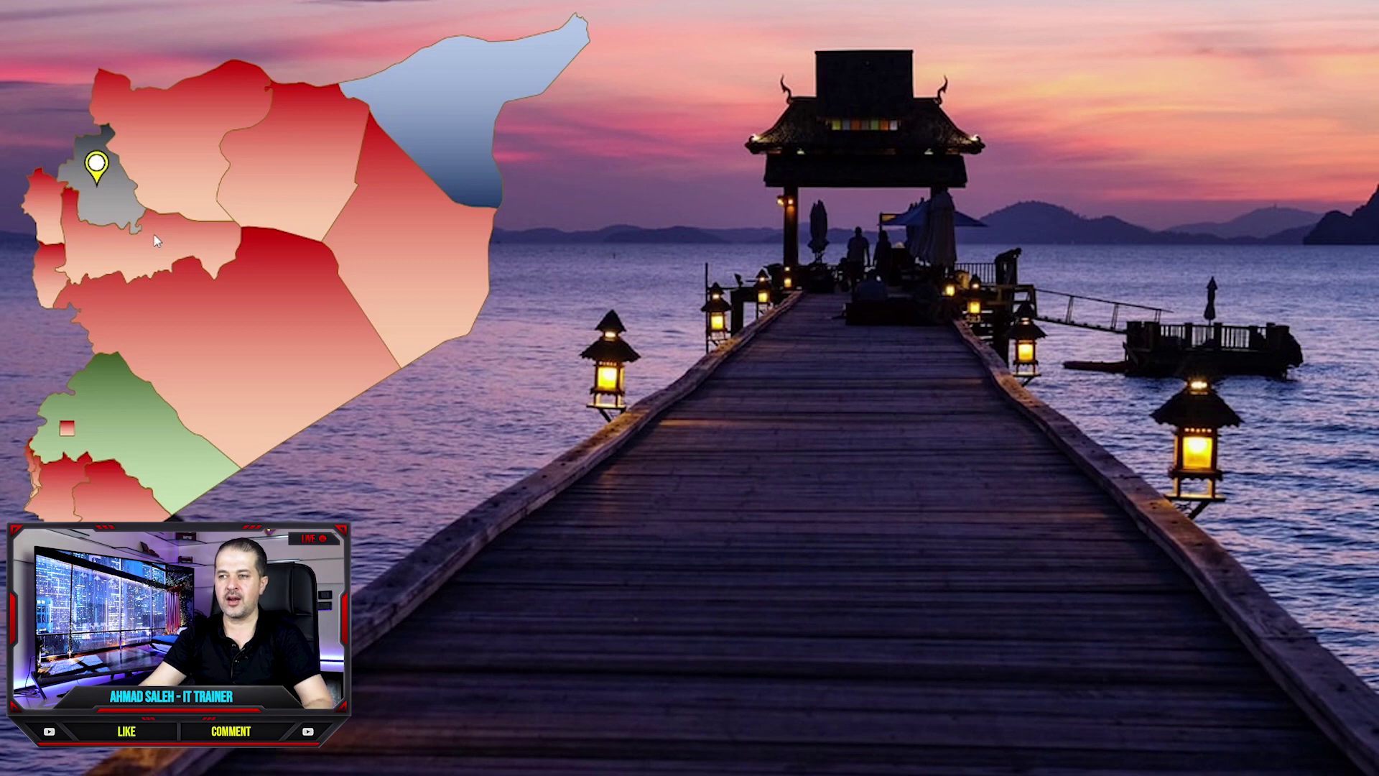
mouse_move(98, 175)
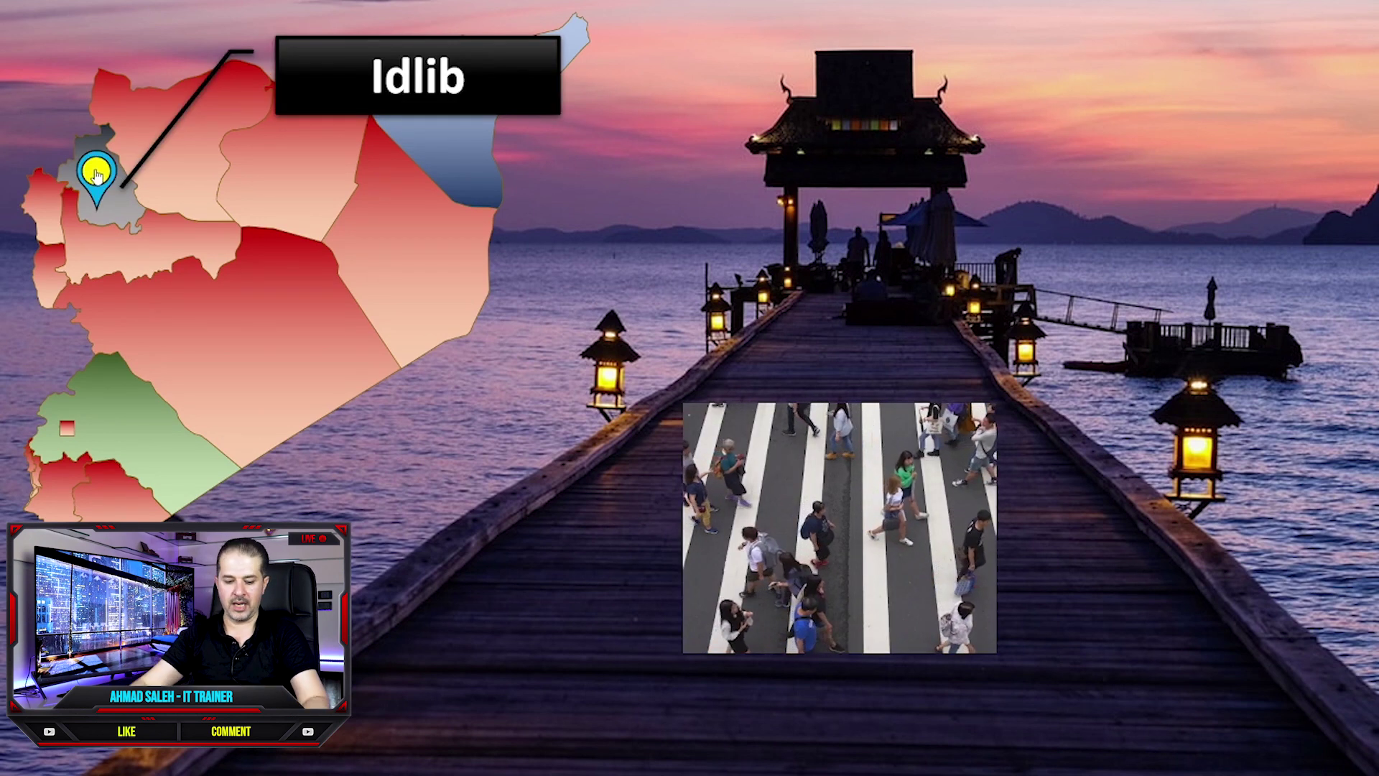
key("Escape")
left_click(327, 227)
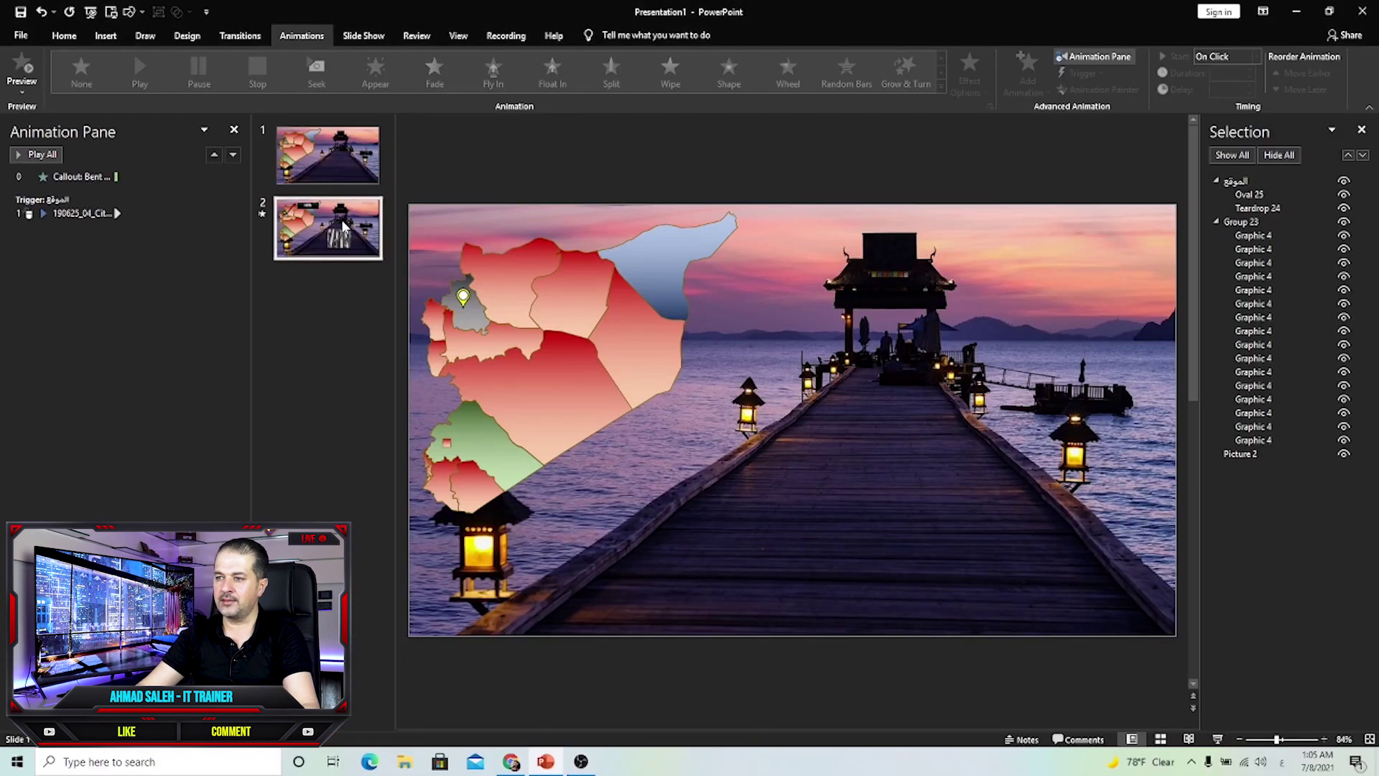
left_click(864, 491)
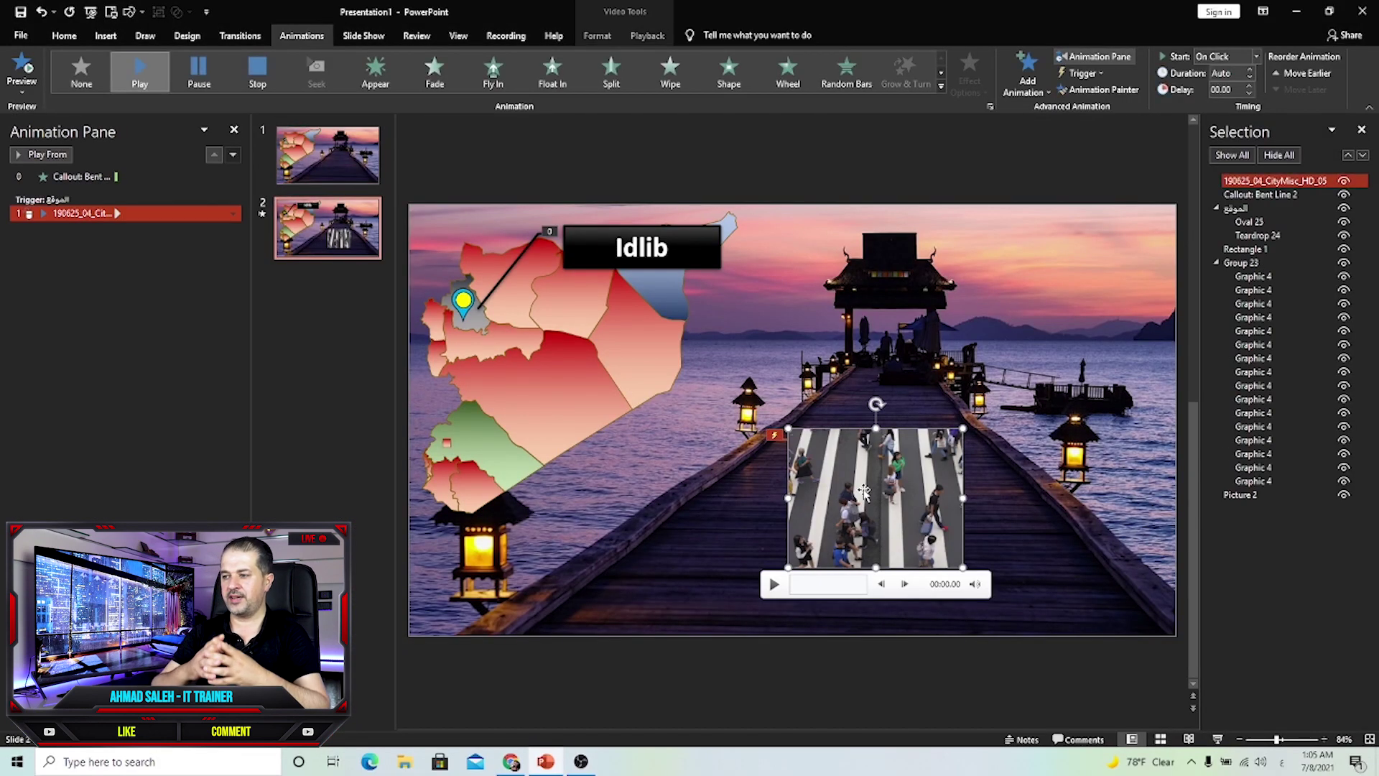
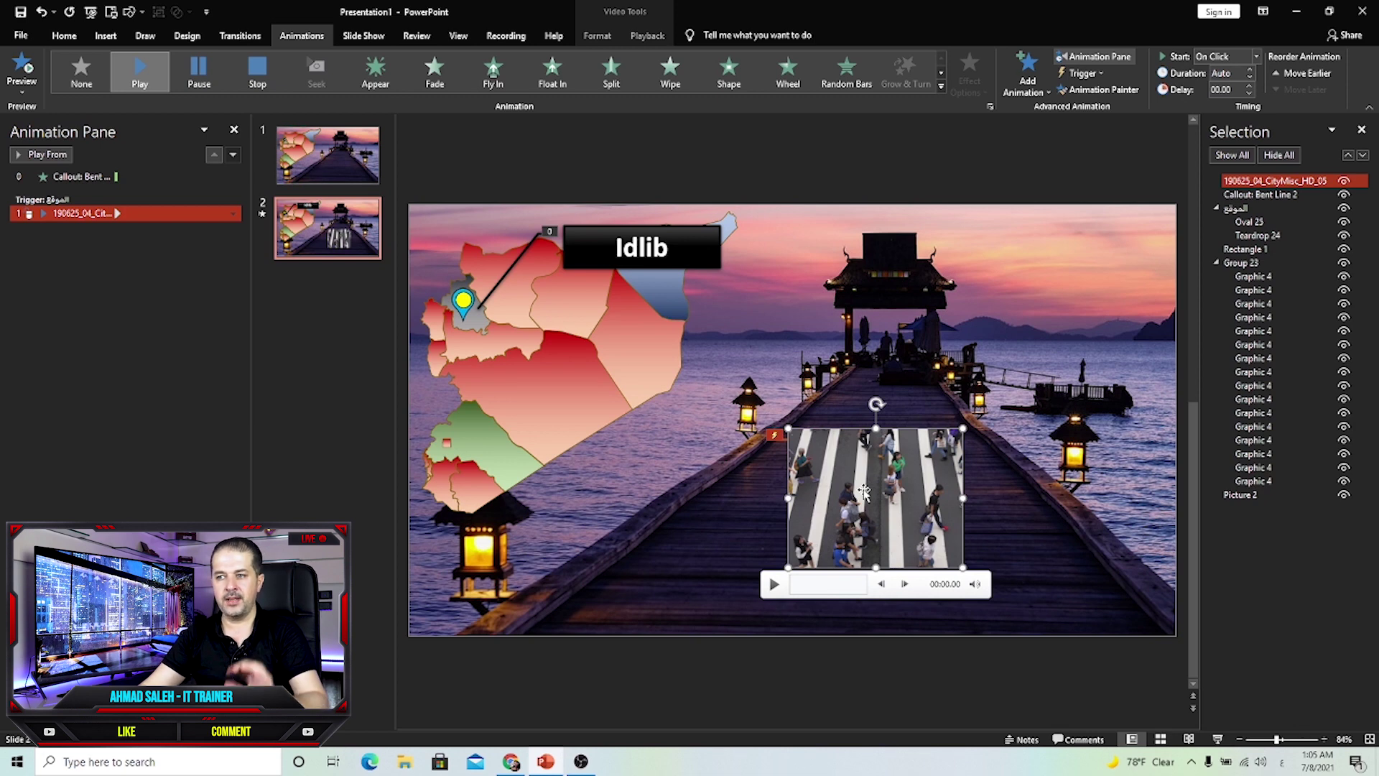
Step: Close the Animation and Selection panes and soften the crosswalk video's edges to 18 pt
left_click(233, 129)
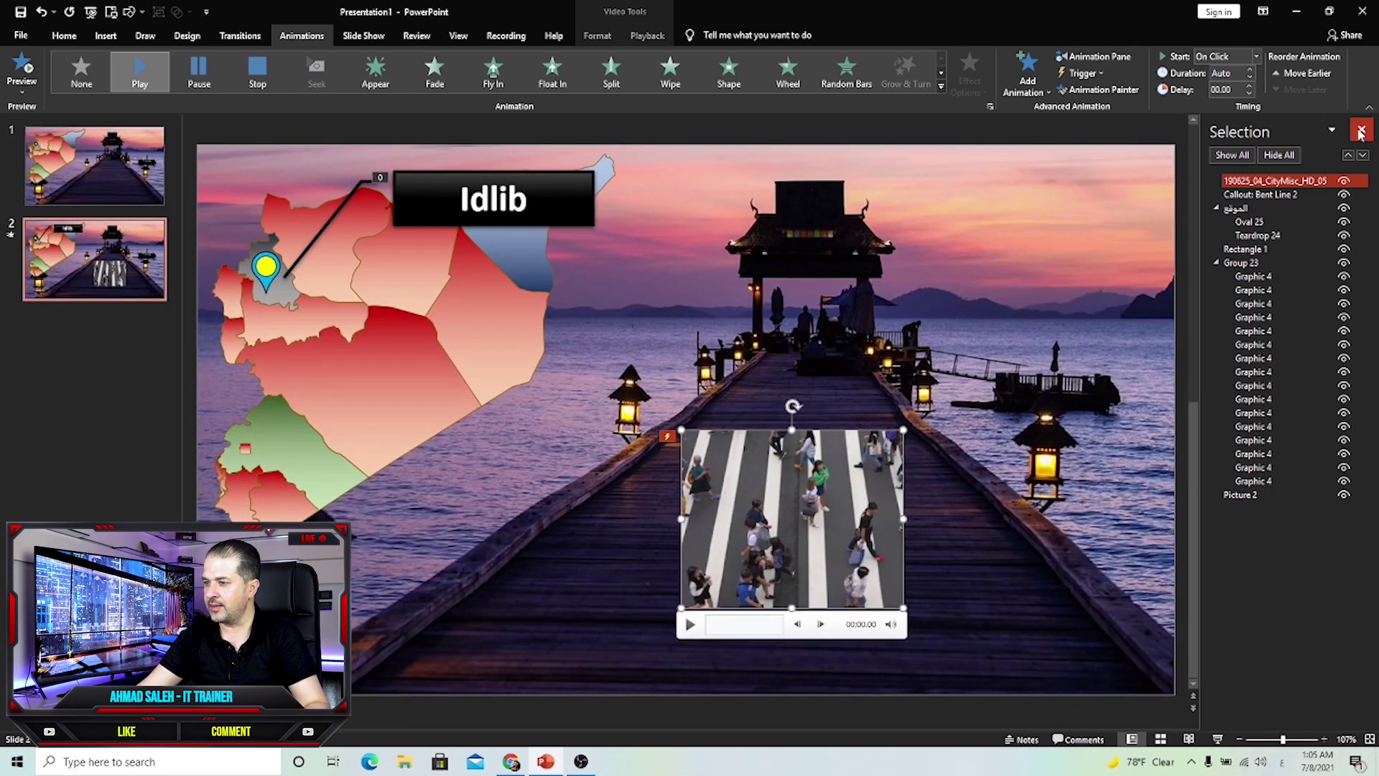
left_click(1361, 129)
right_click(859, 502)
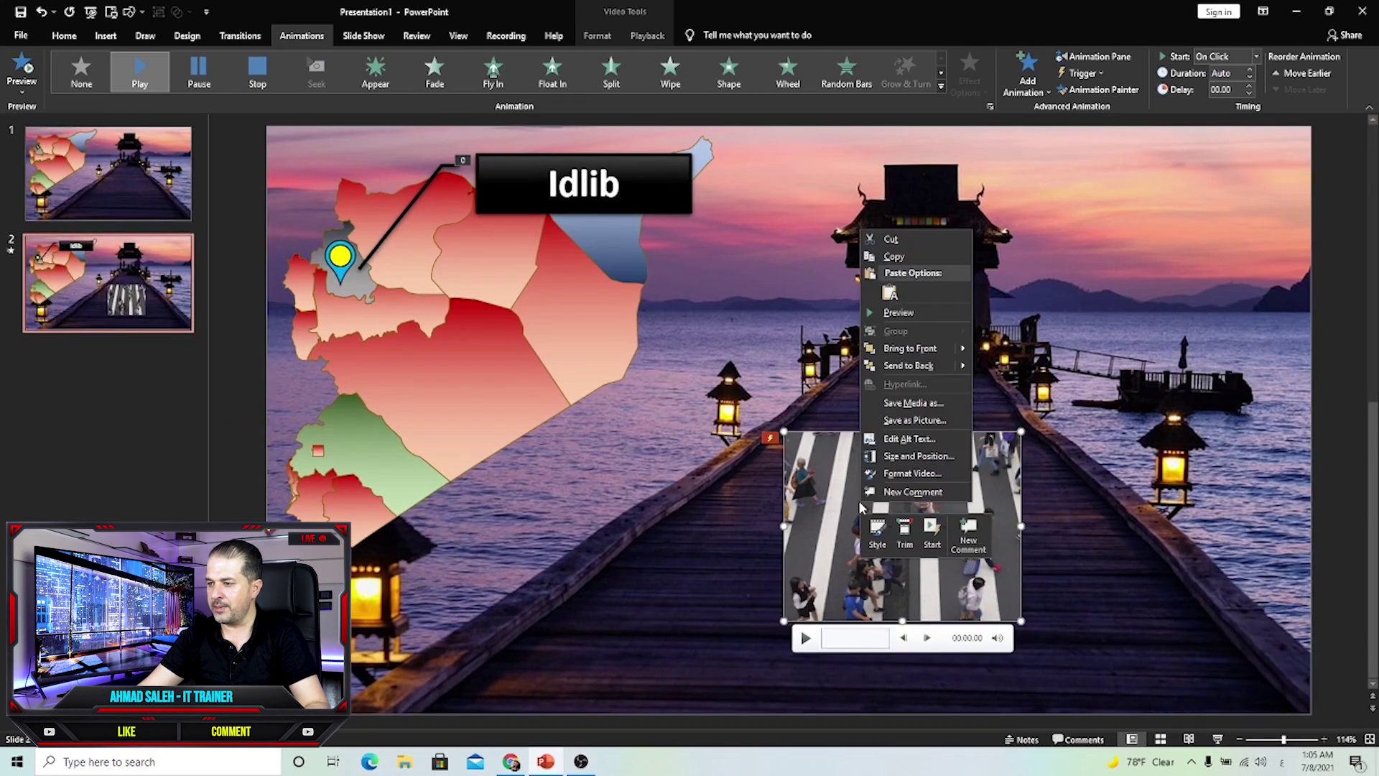
left_click(894, 478)
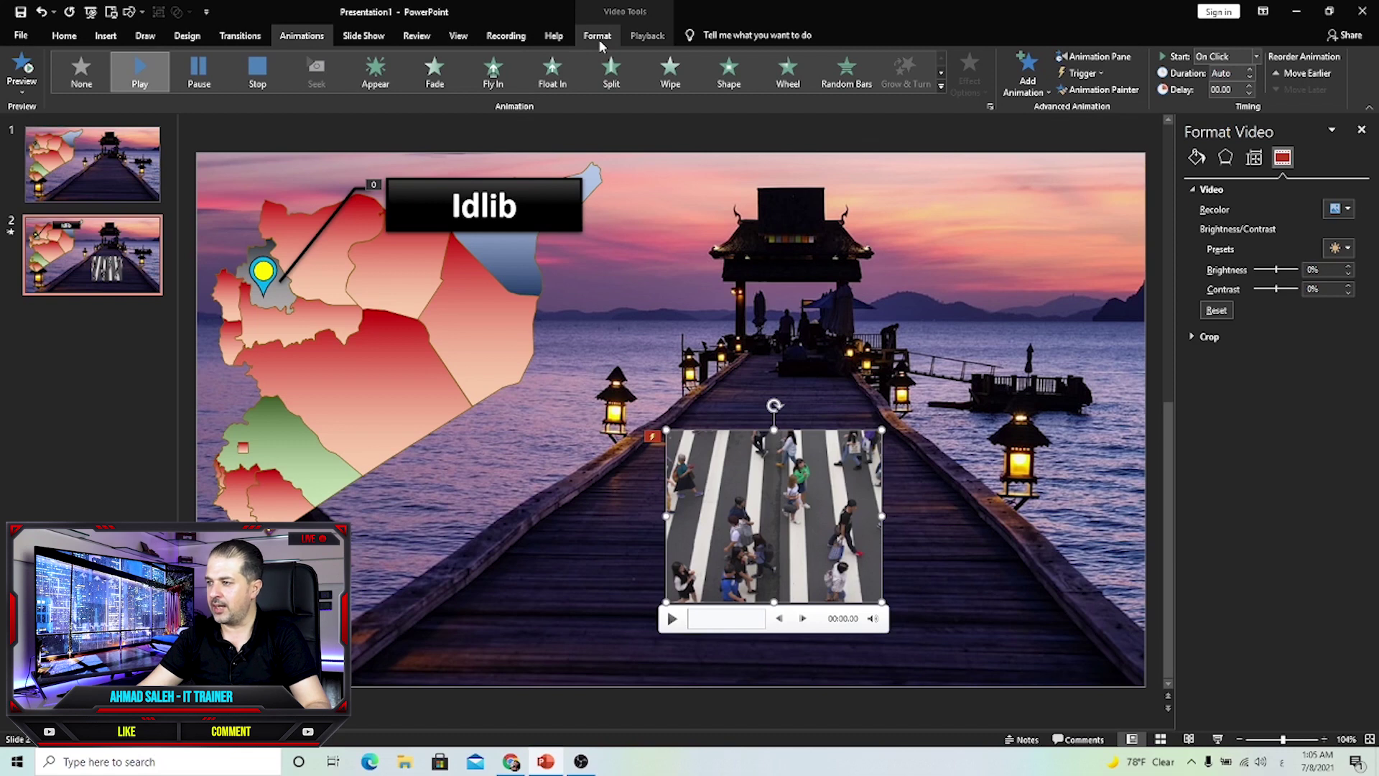
left_click(1225, 158)
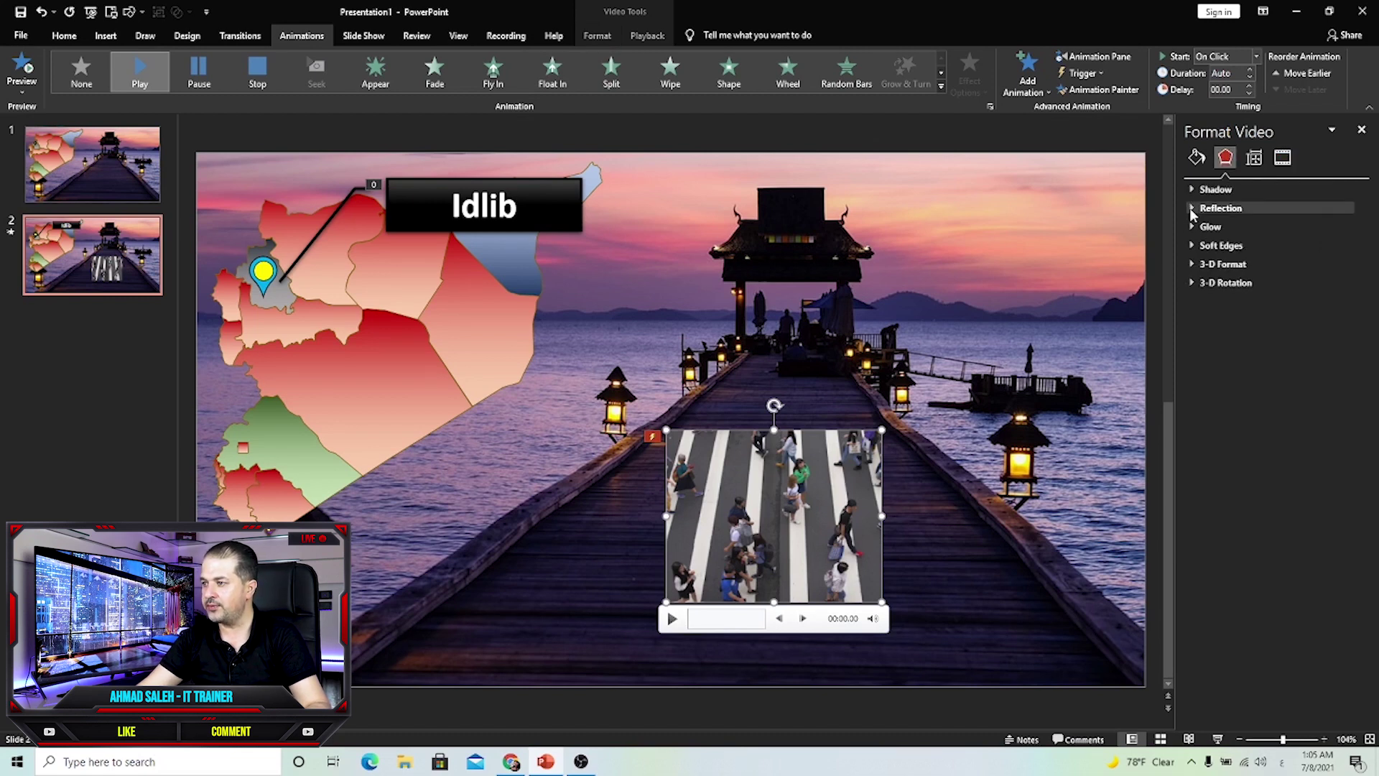
left_click(1194, 245)
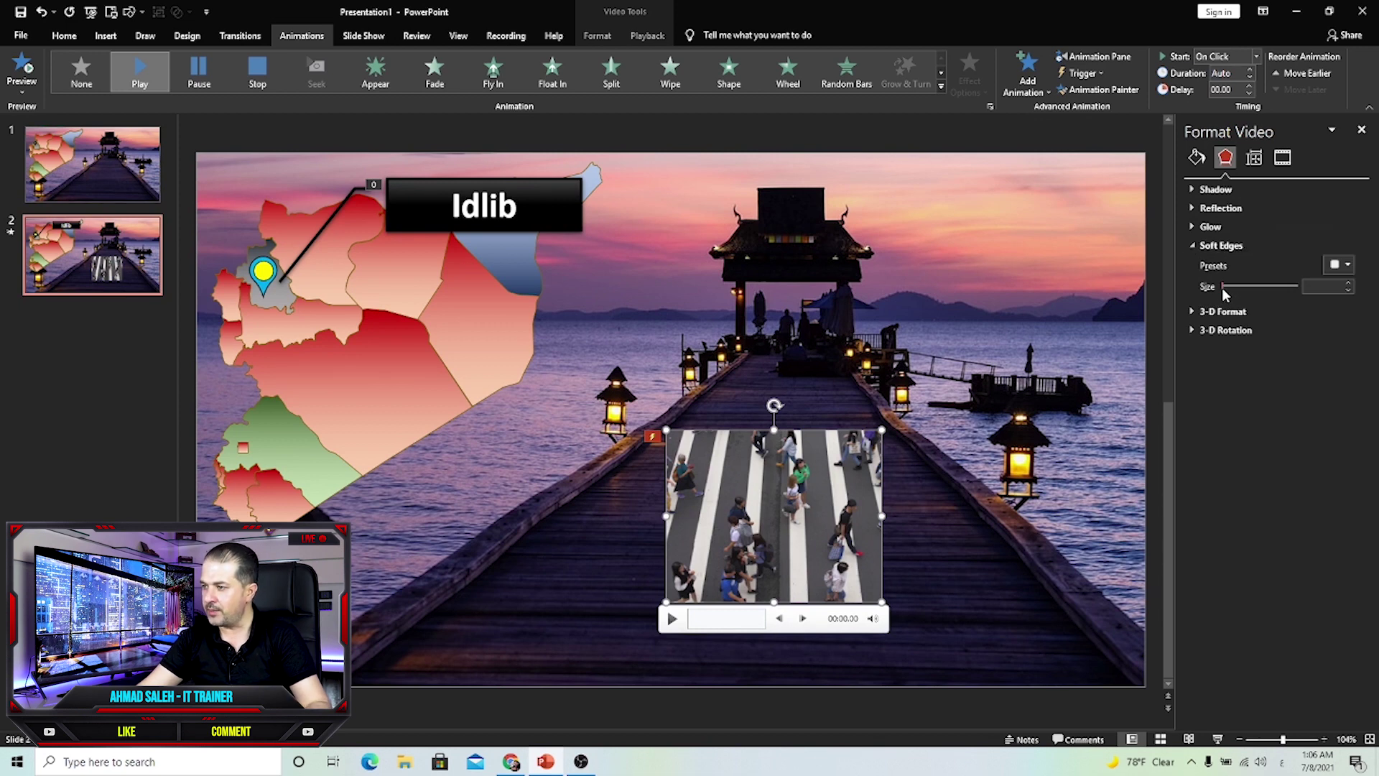
left_click_drag(1223, 287, 1234, 285)
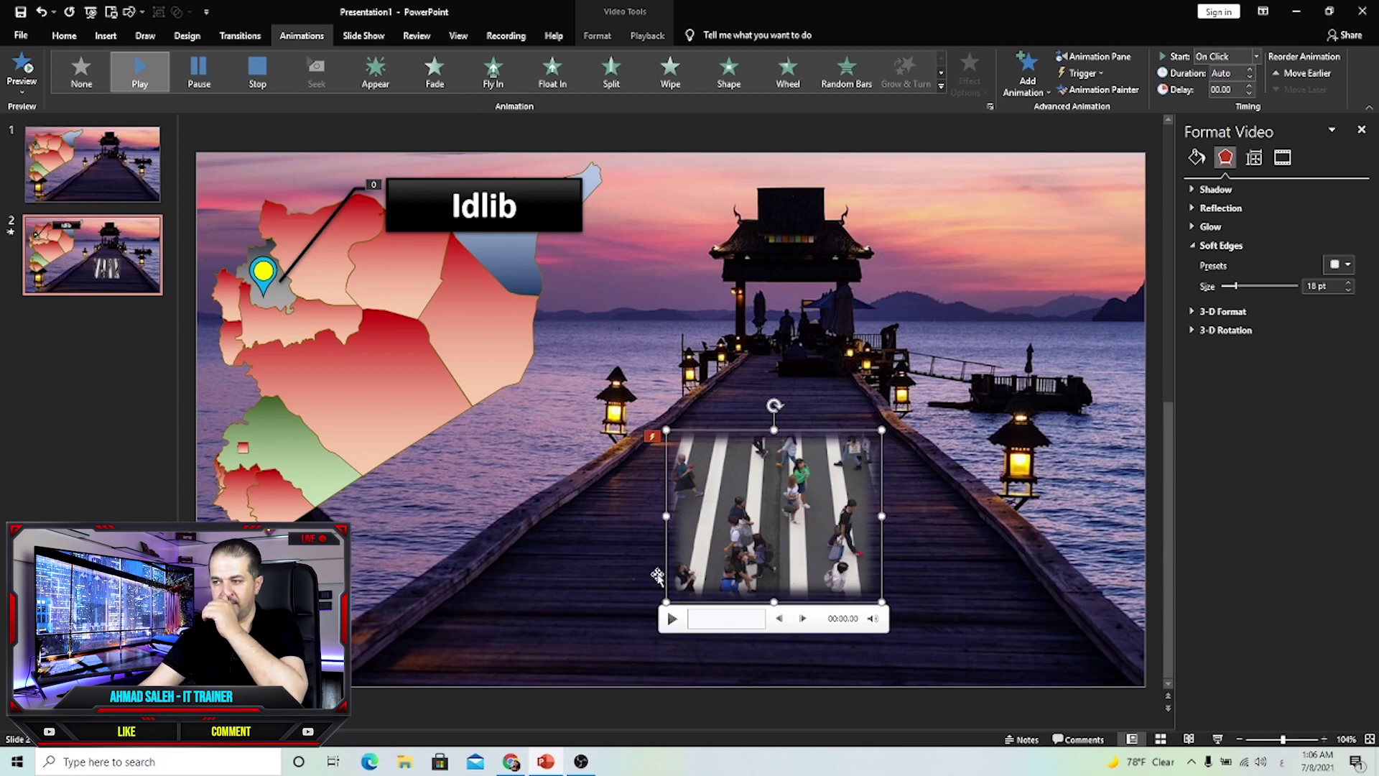
Step: Enlarge the crosswalk video on the pier, raise its soft edges to 28 pt, and show 3-D Rotation presets
left_click_drag(665, 602, 601, 654)
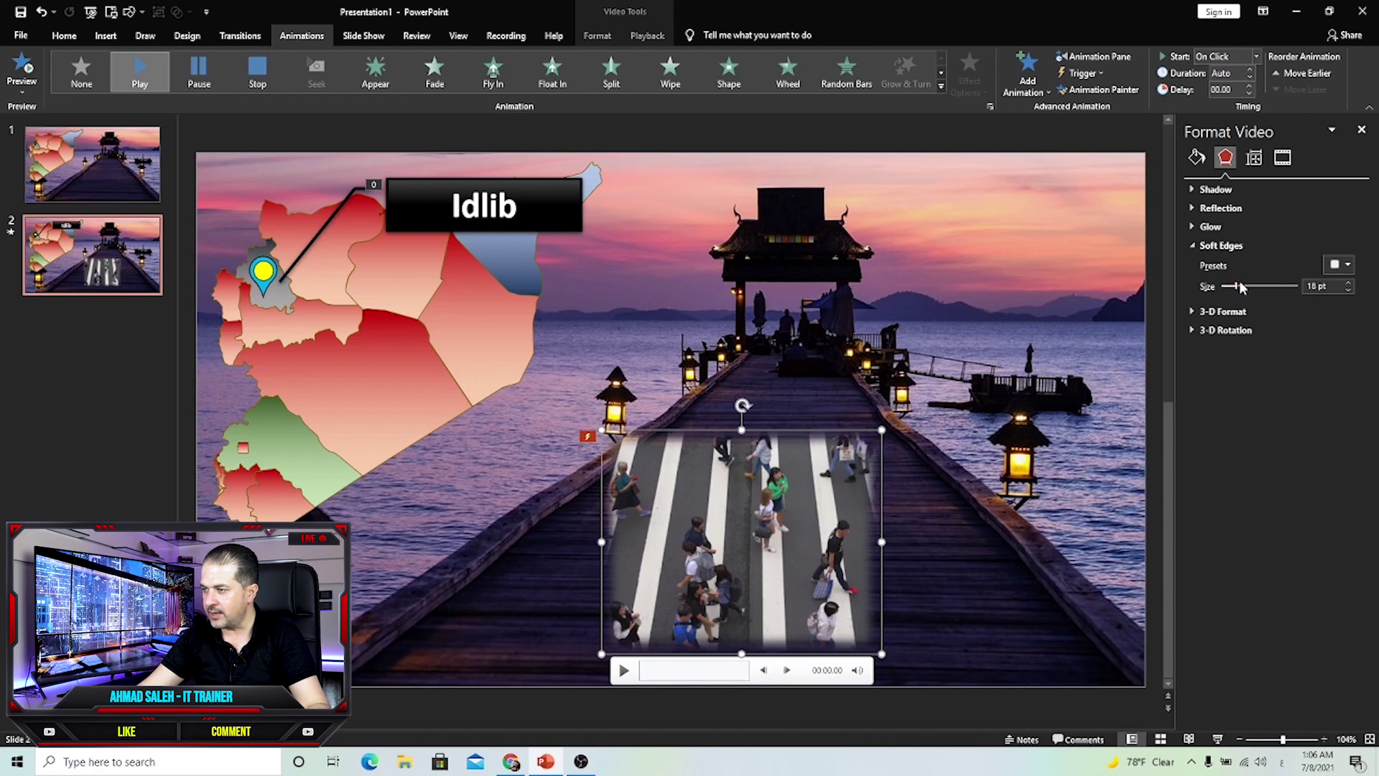
left_click_drag(1236, 286, 1246, 288)
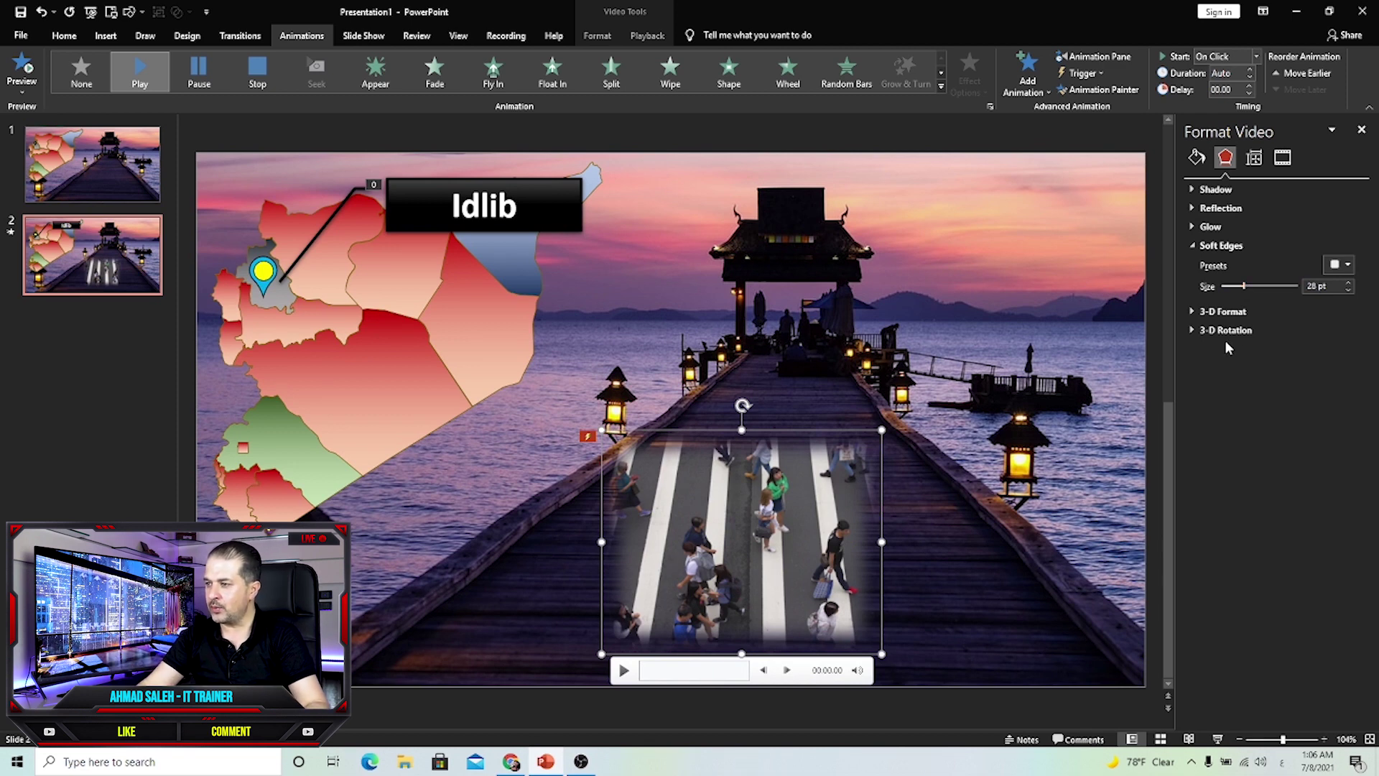
left_click(1192, 330)
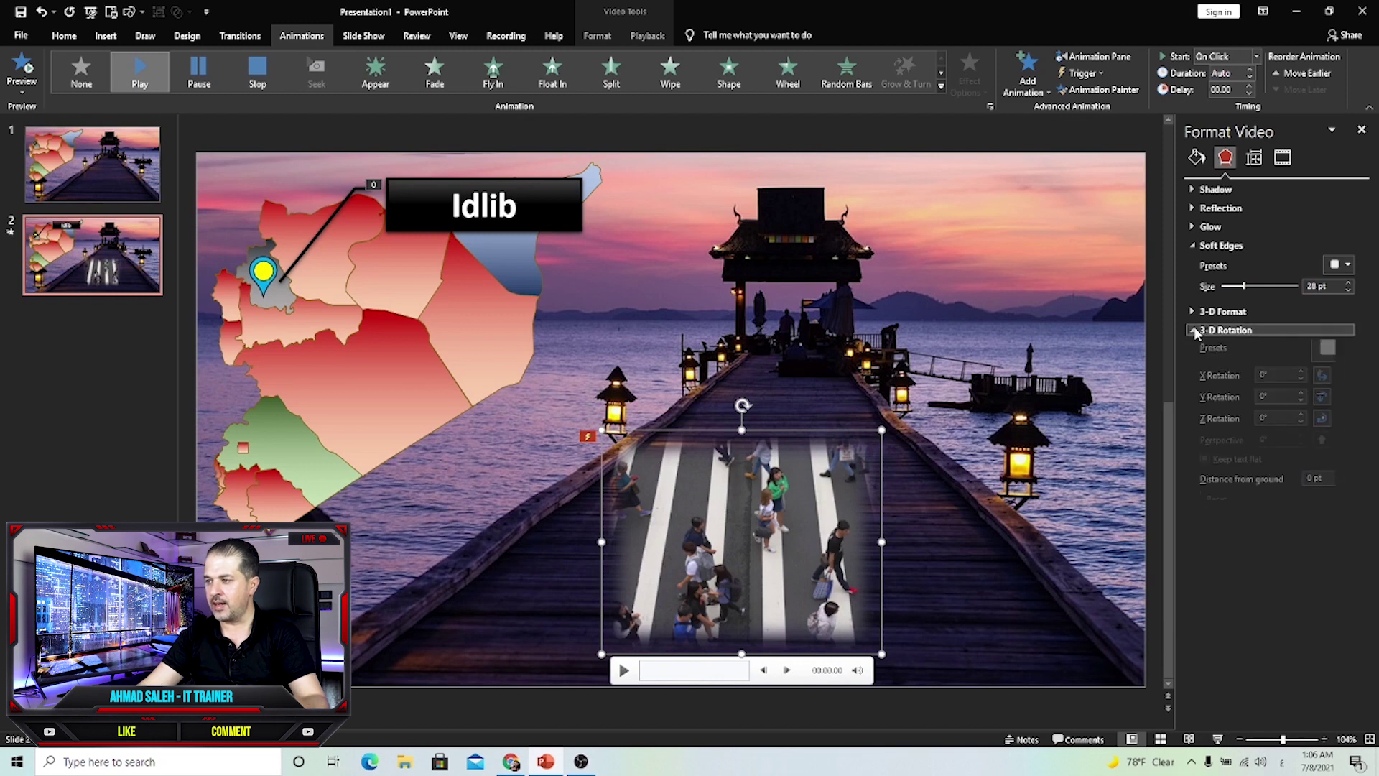
left_click(1331, 359)
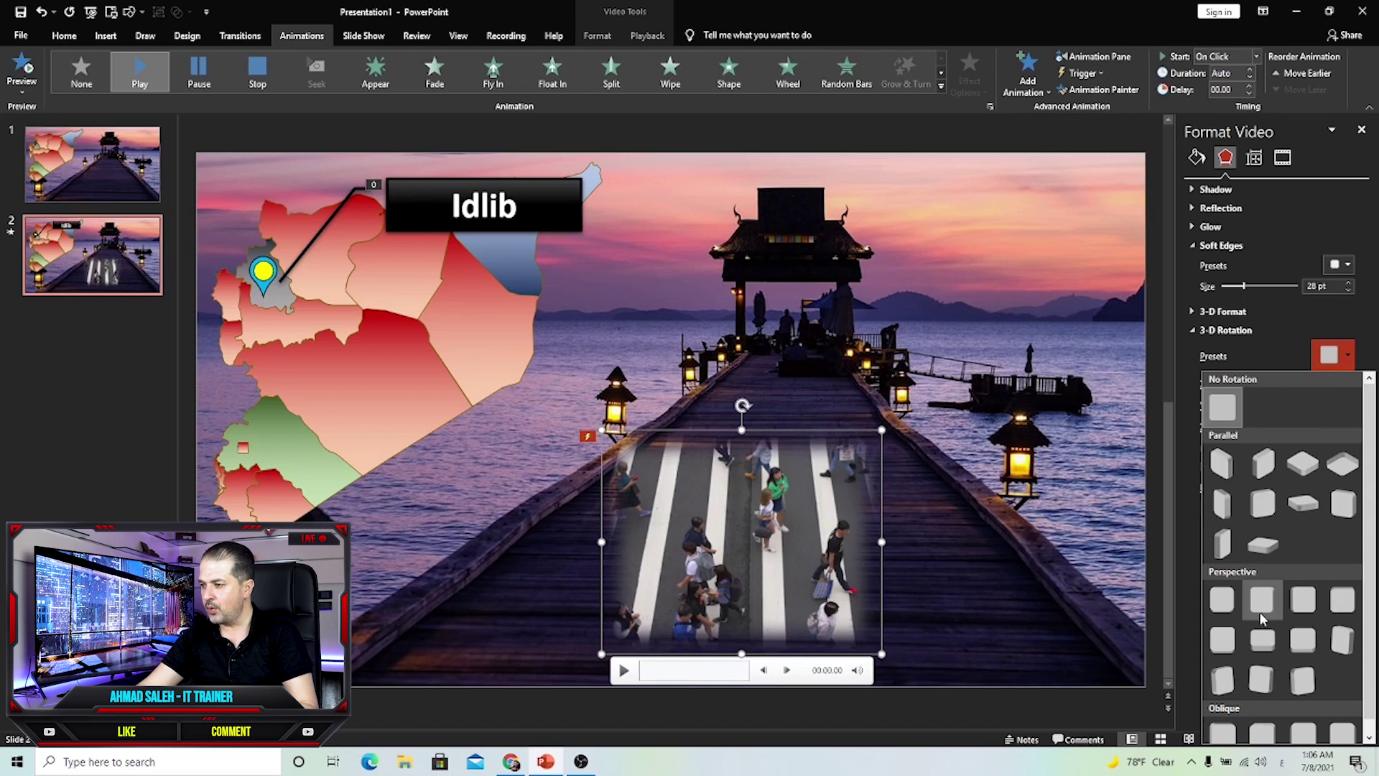
Step: Tilt the crosswalk video with a Perspective preset, Y rotation 294.6° and perspective 100°
left_click(1302, 640)
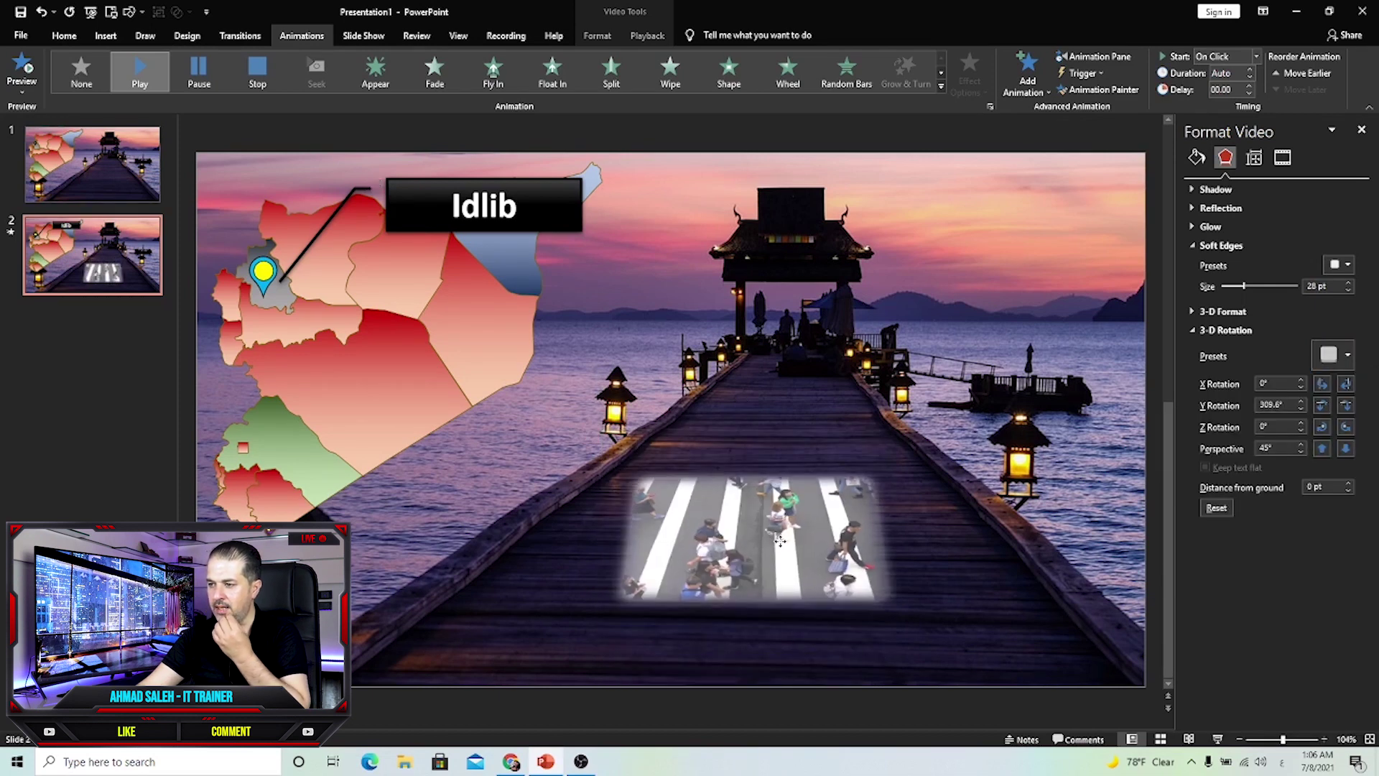
left_click(793, 519)
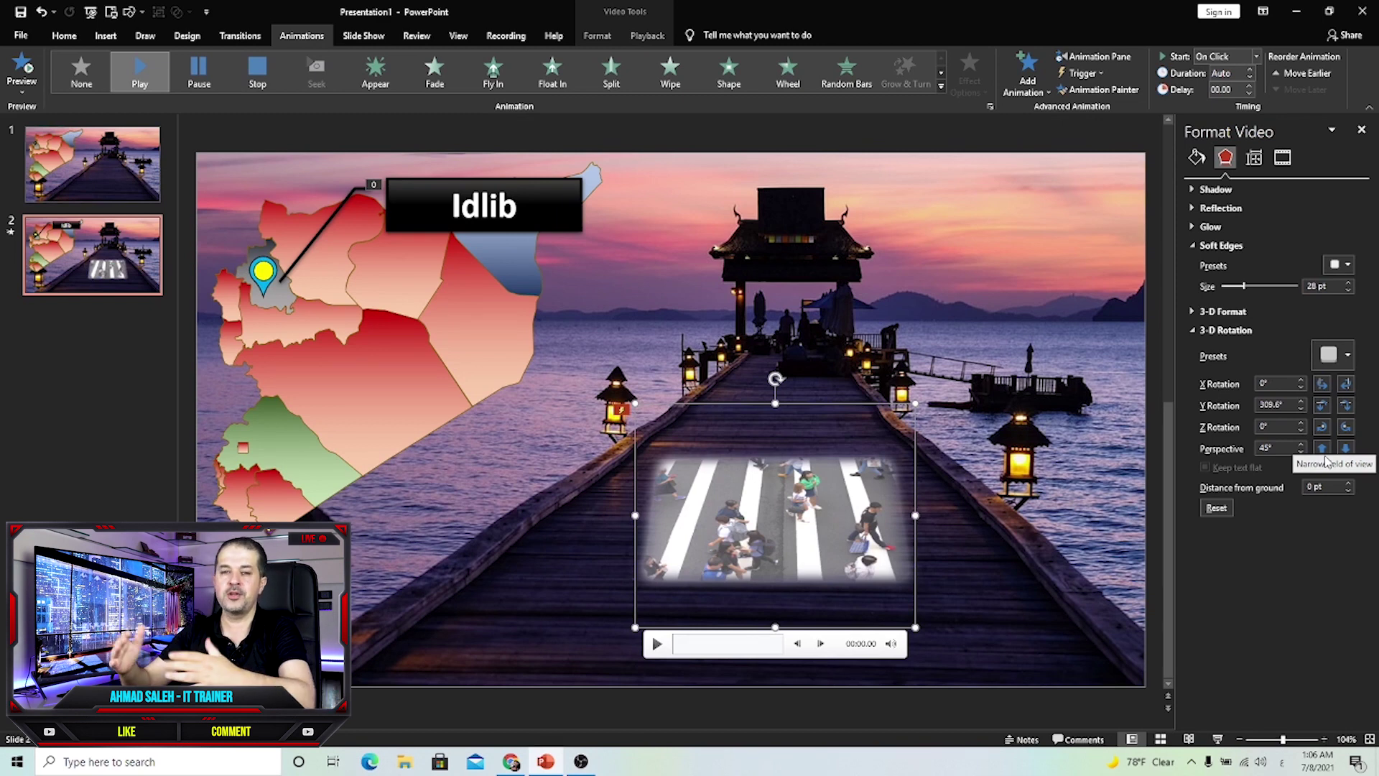
left_click(1344, 405)
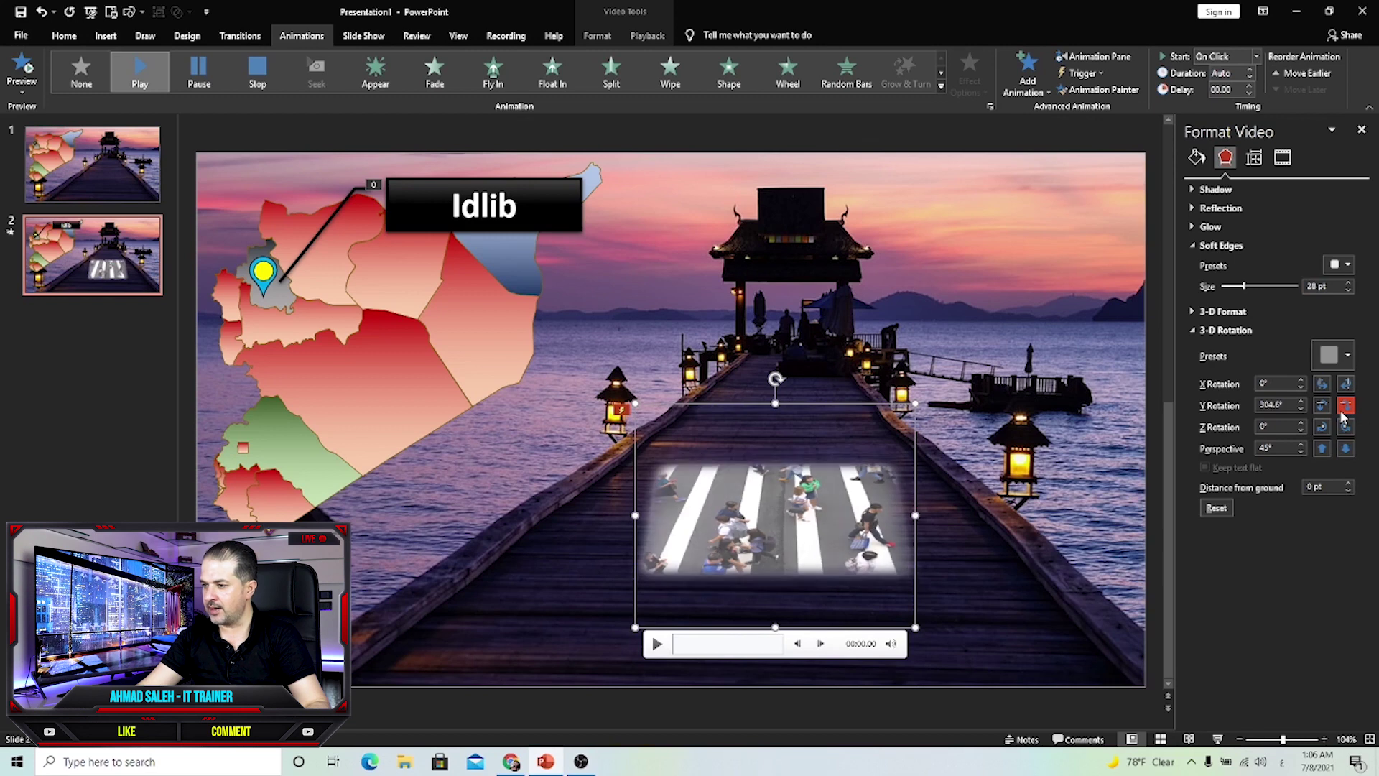
left_click(1344, 405)
left_click(1345, 449)
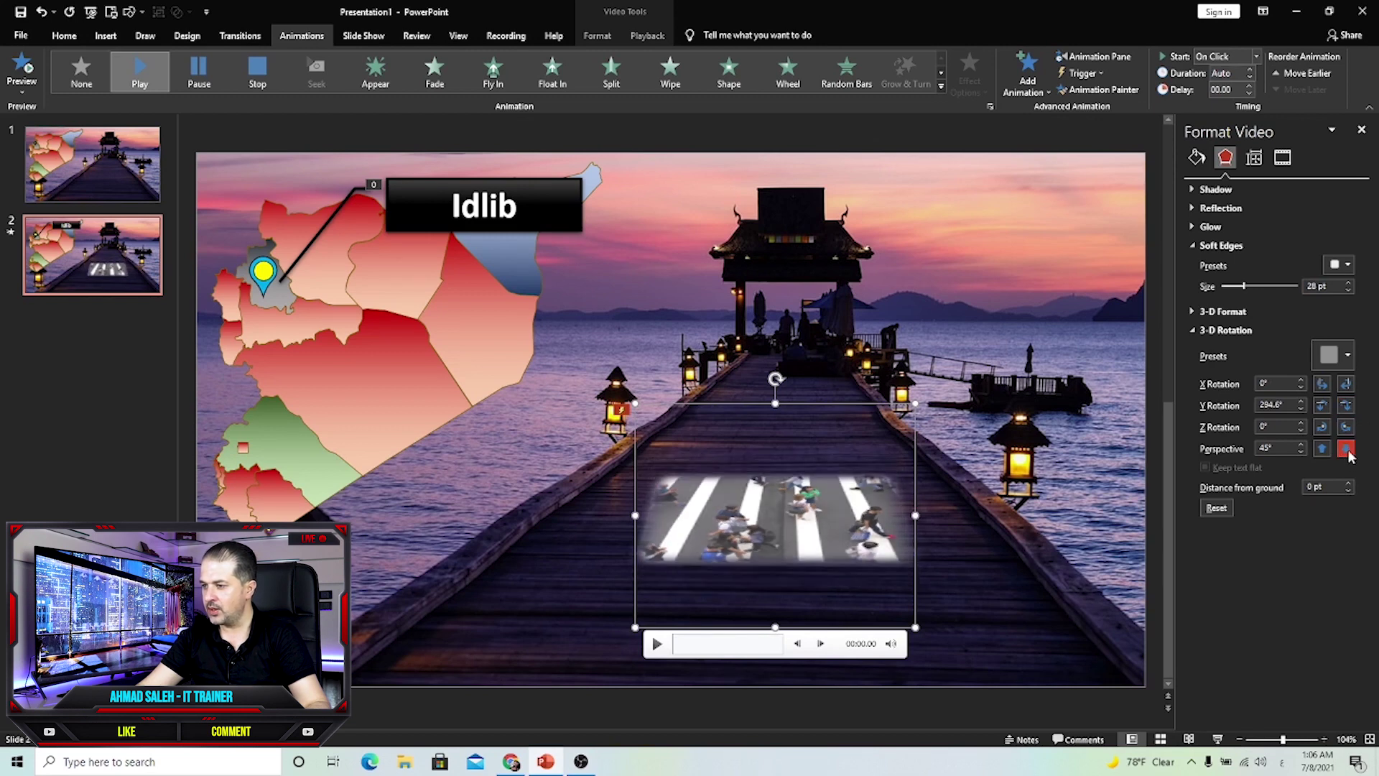
left_click(1345, 449)
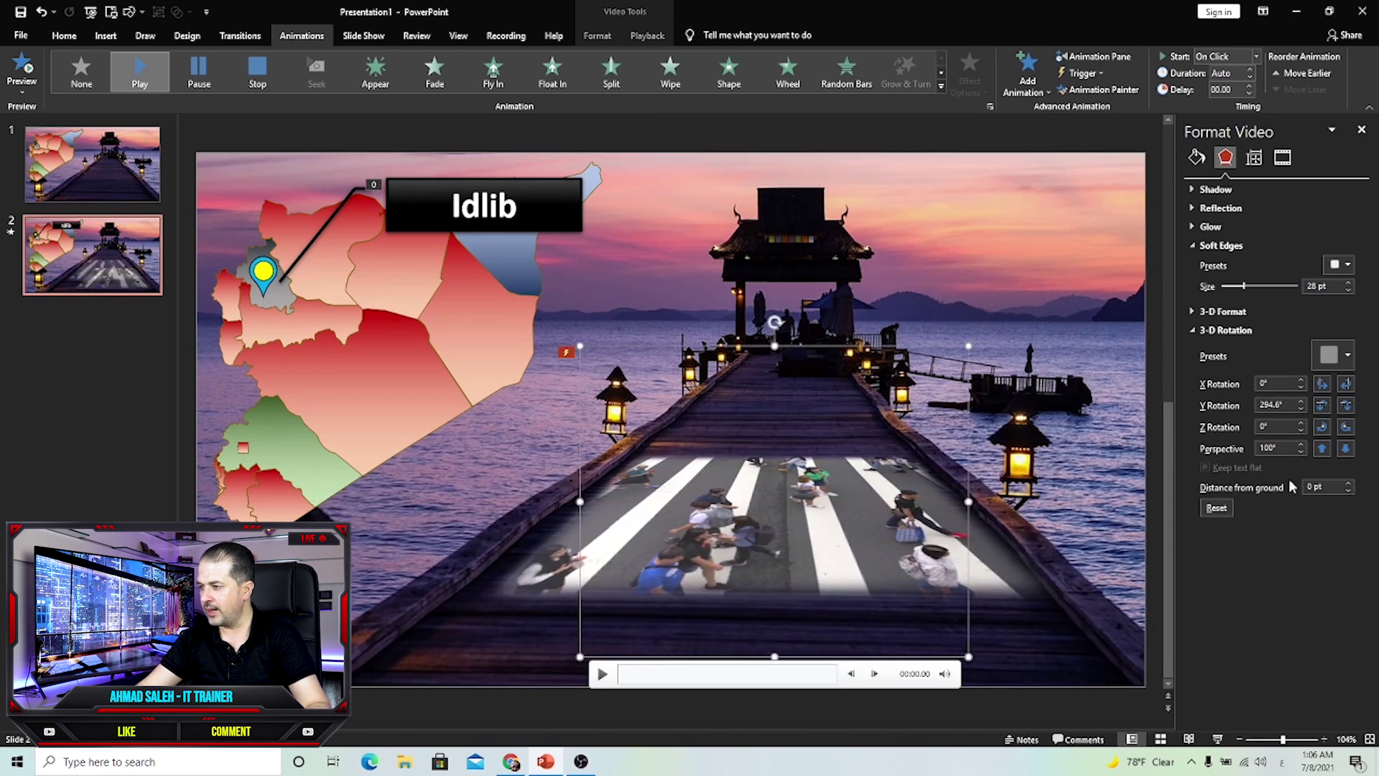
left_click(1343, 449)
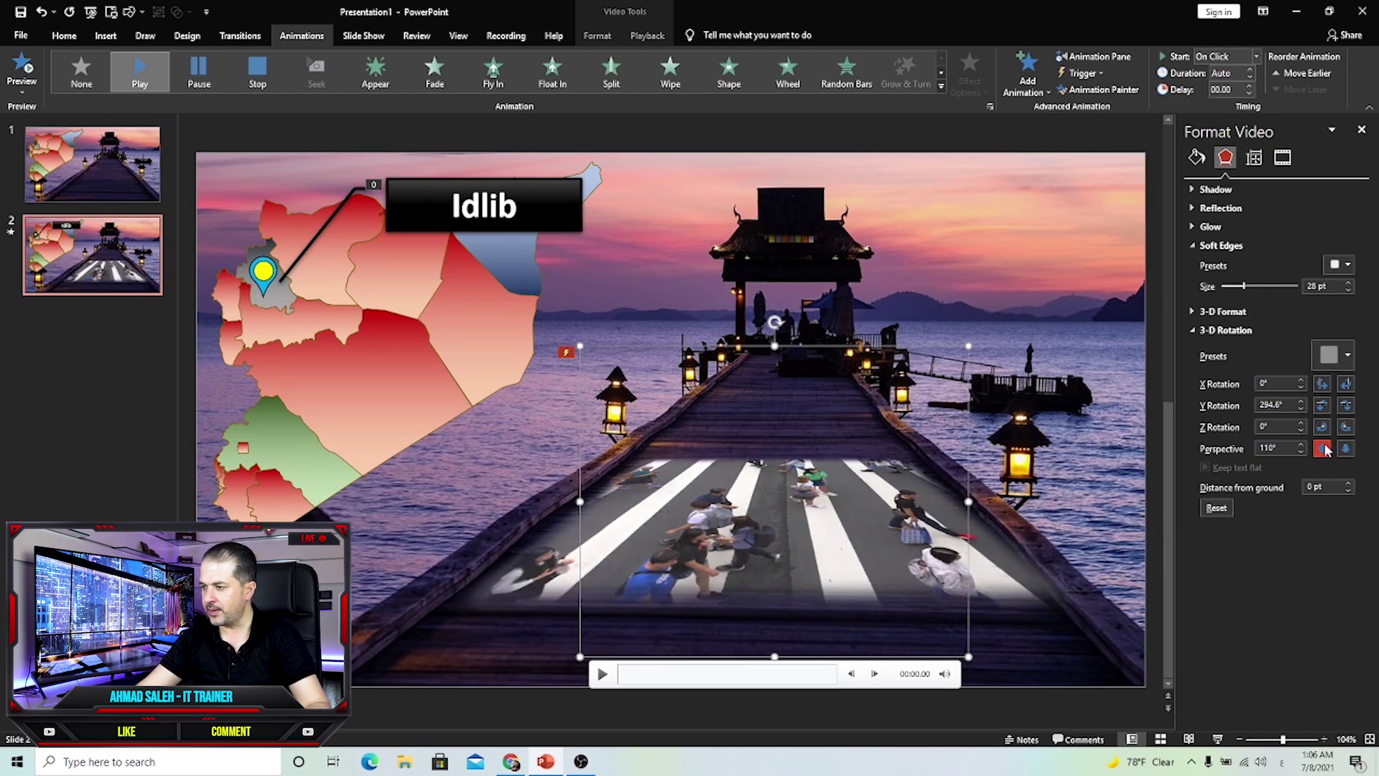
left_click(1324, 449)
left_click(1323, 449)
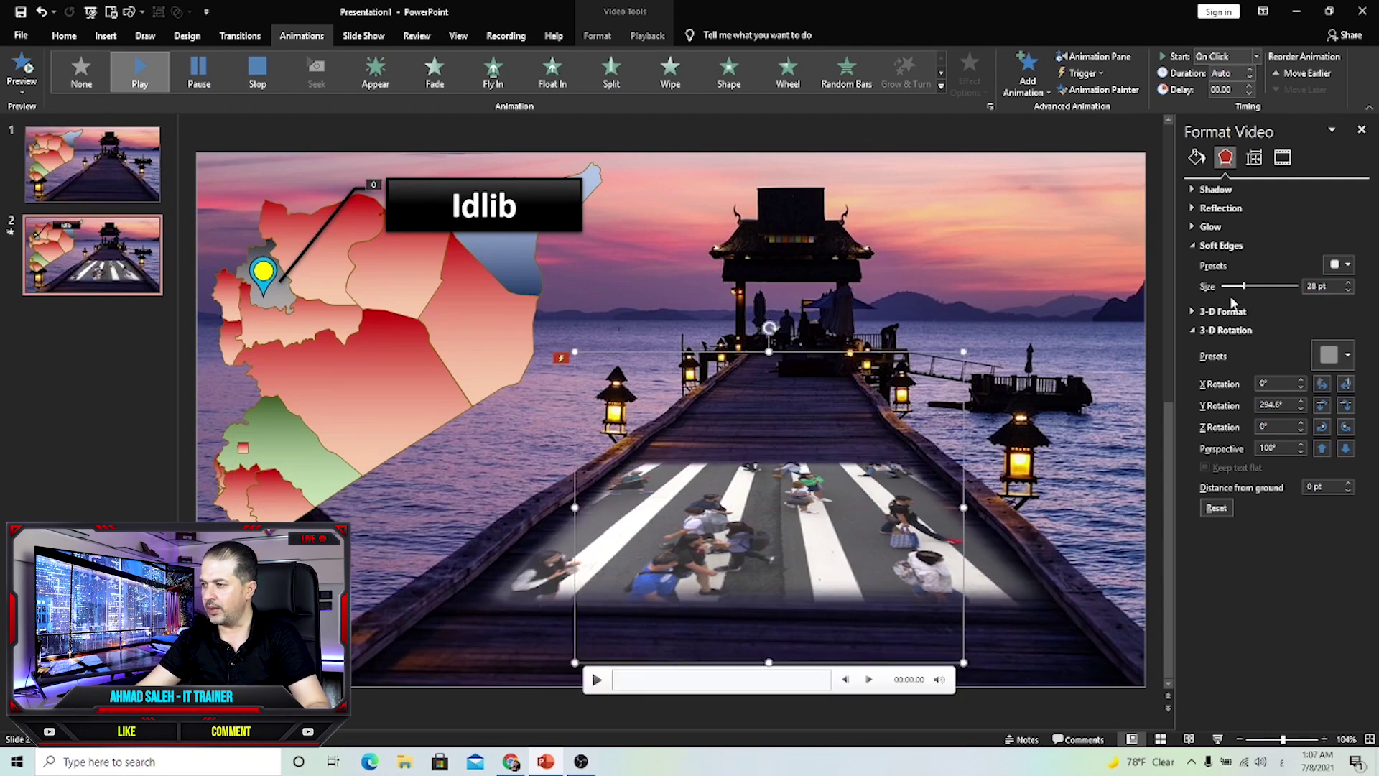
Step: Widen the crosswalk video's soft edges to 44 pt, keeping the Y rotation at 294.6°
left_click_drag(1244, 286, 1244, 285)
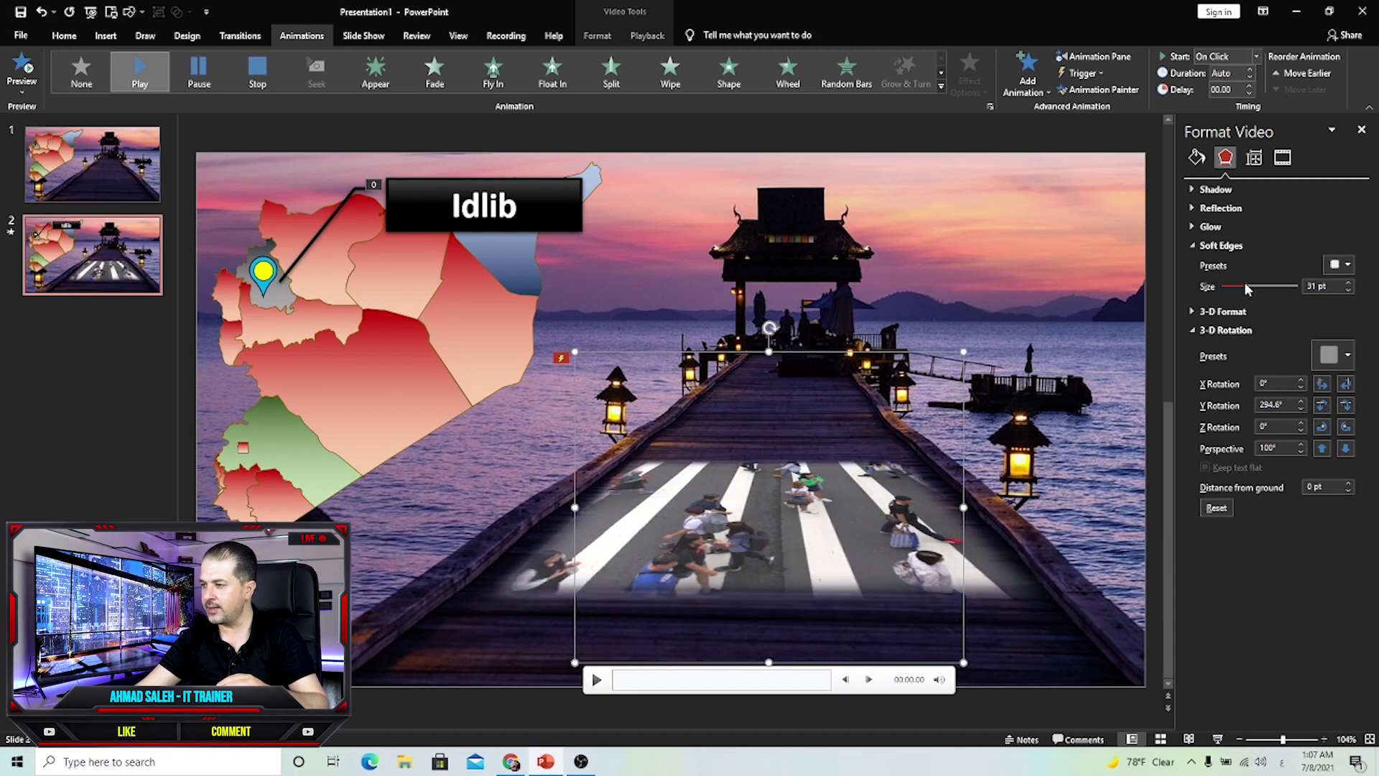
left_click(1323, 407)
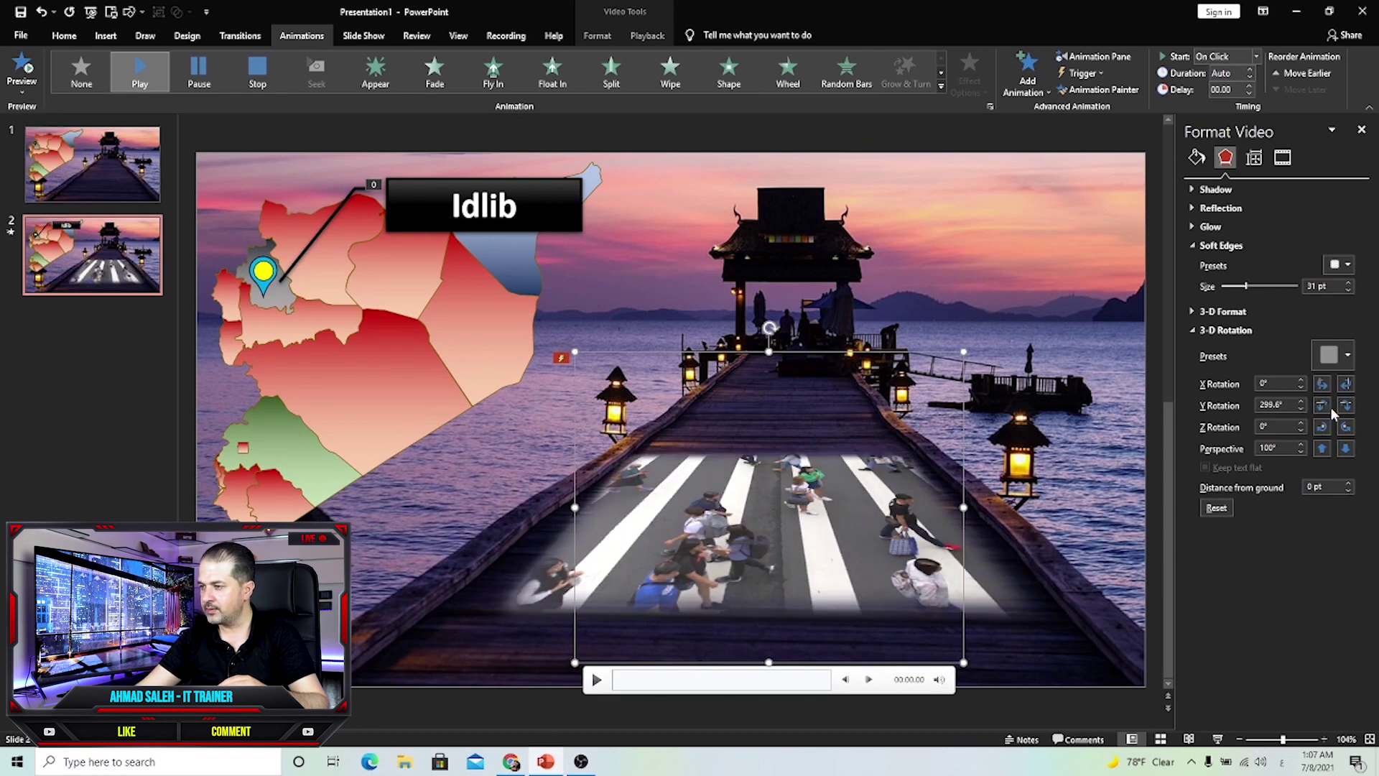
left_click(1344, 406)
left_click(1345, 406)
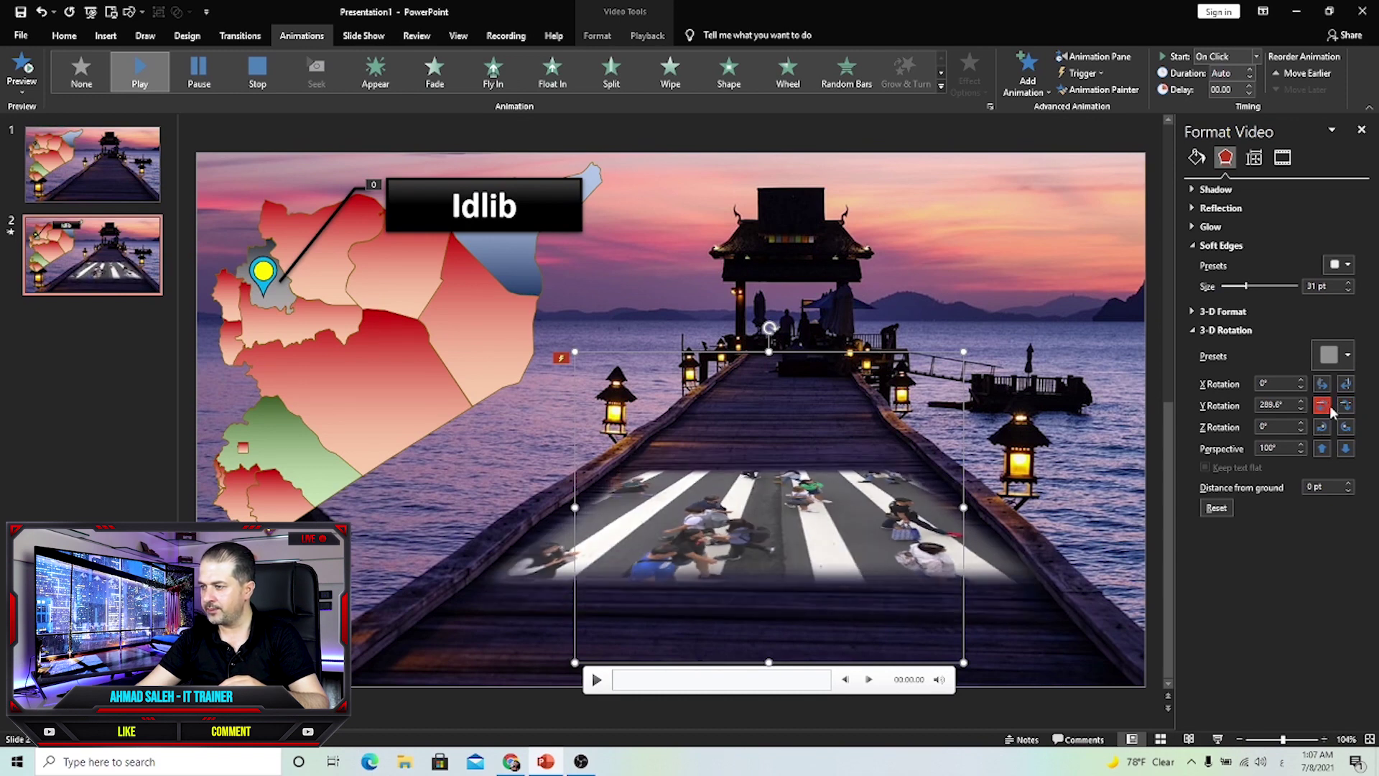
key("Escape")
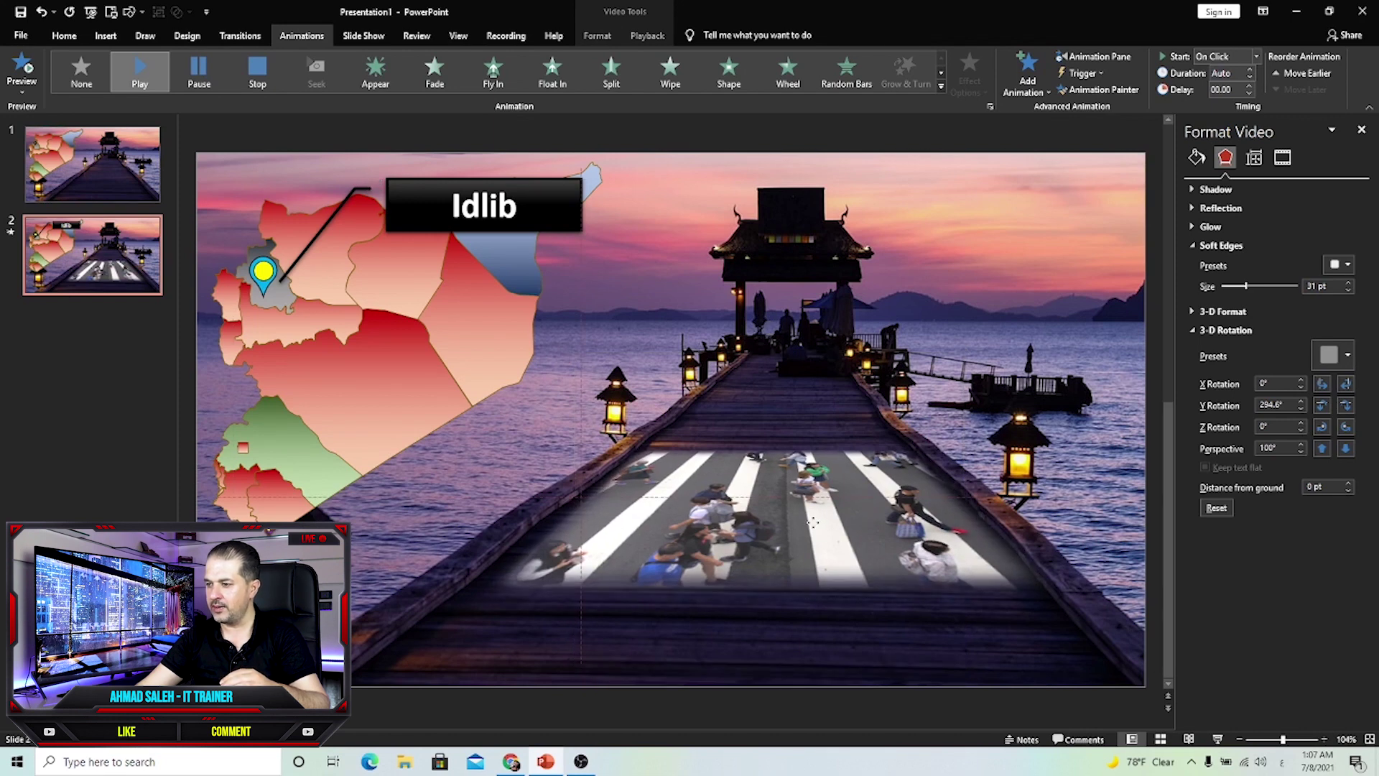
left_click(816, 523)
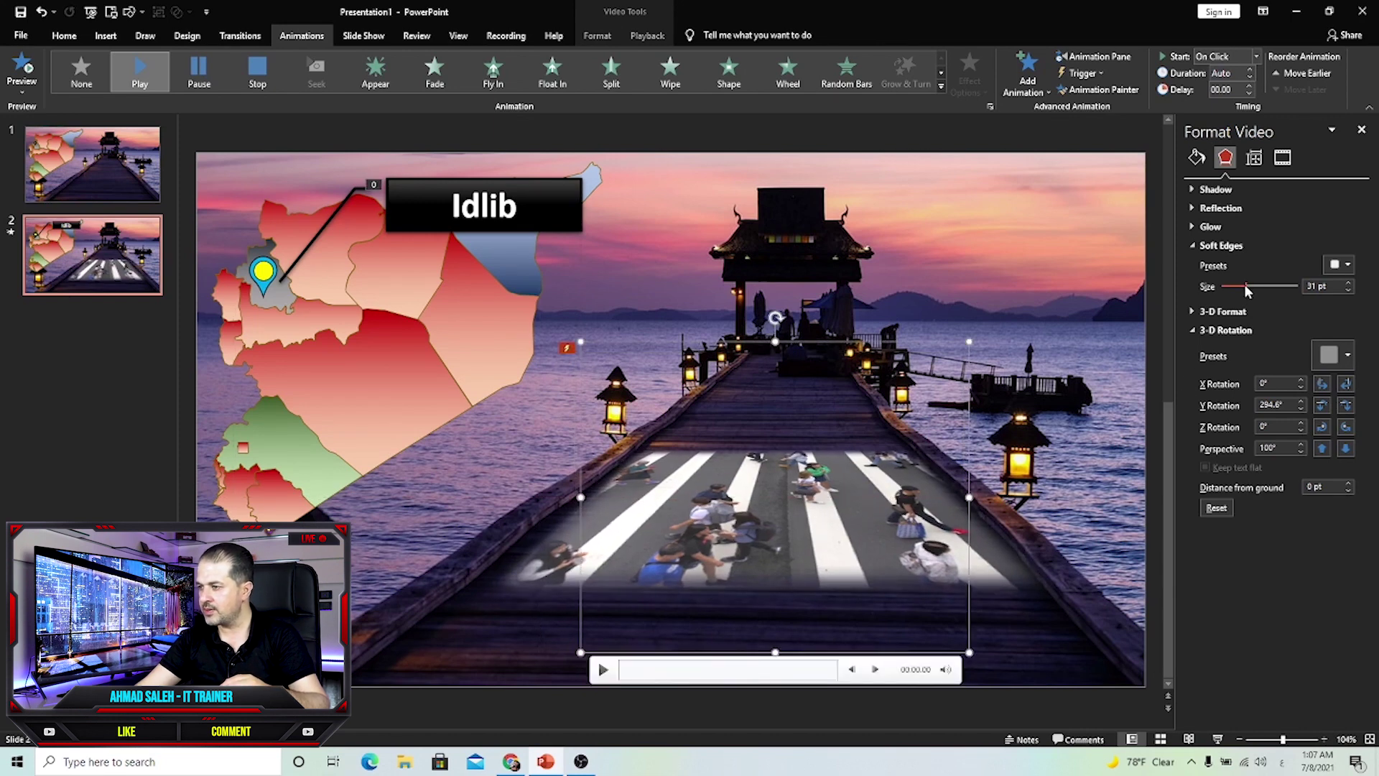
left_click_drag(1246, 285, 1254, 285)
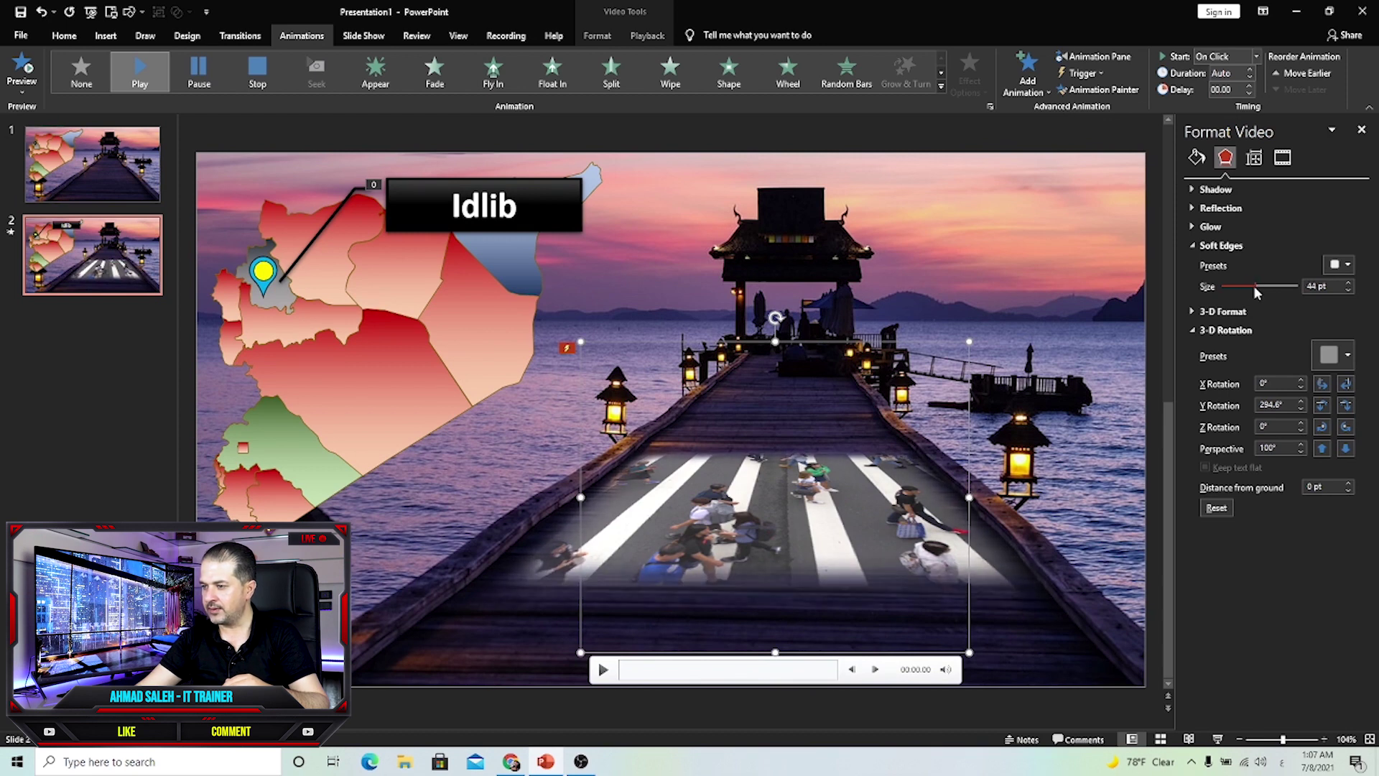
left_click(535, 634)
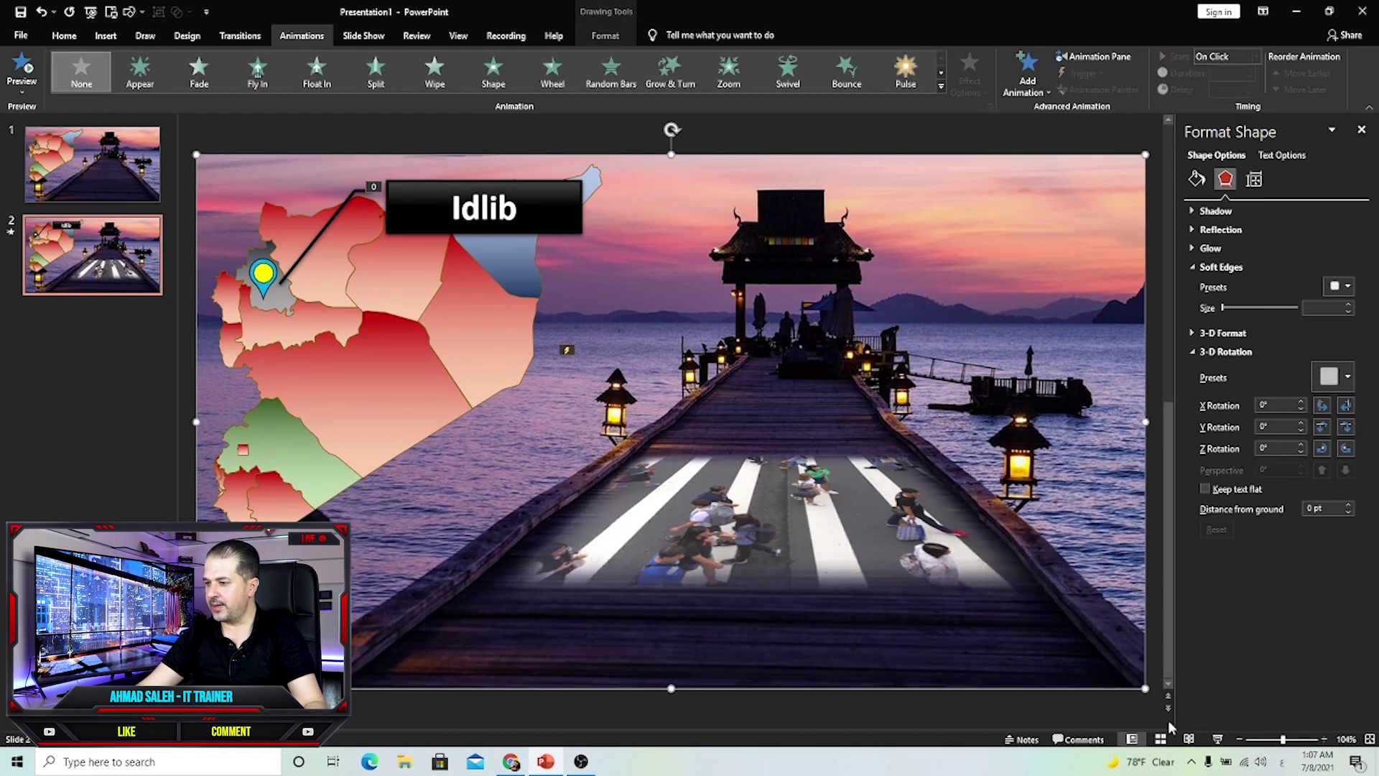
Step: Run the slide show from slide 1, check the Idlib pin's label and tilted video, then exit
left_click(99, 154)
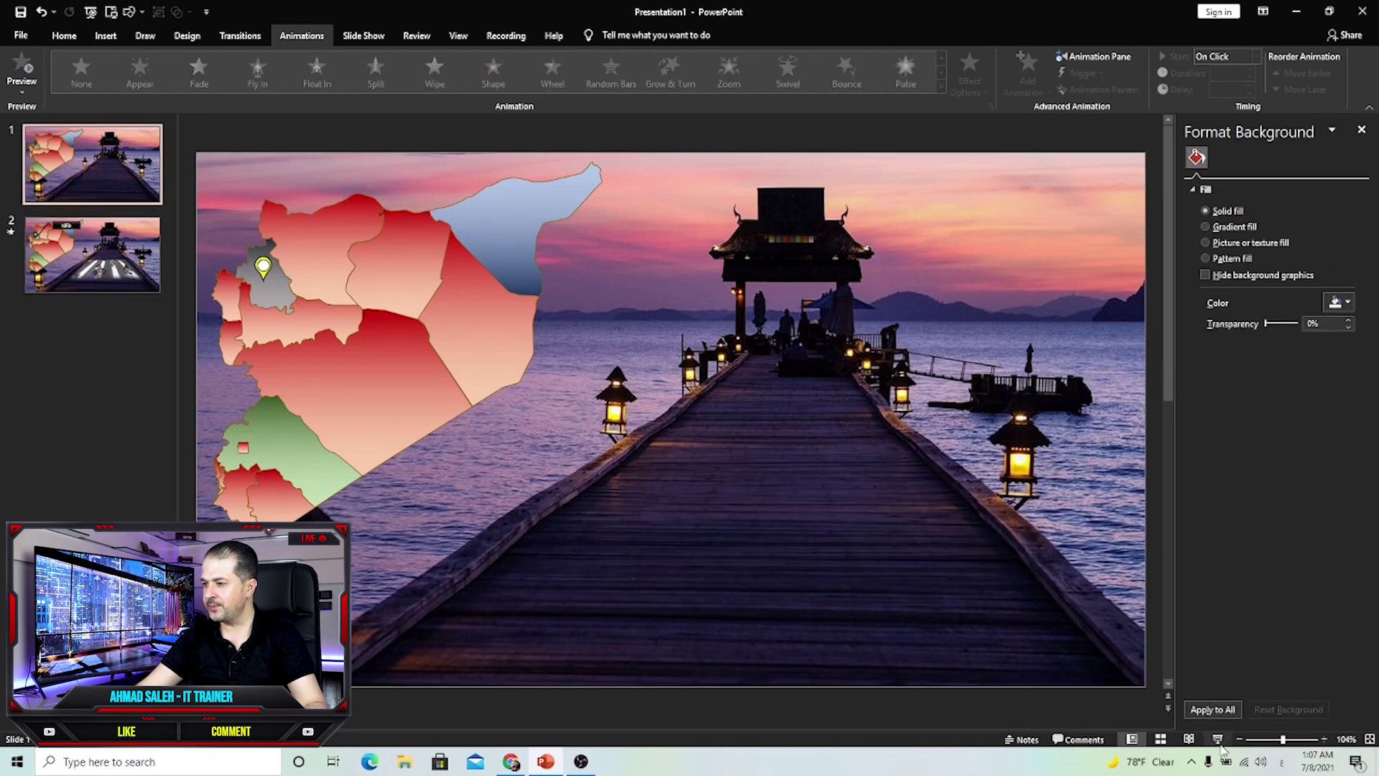
left_click(1217, 739)
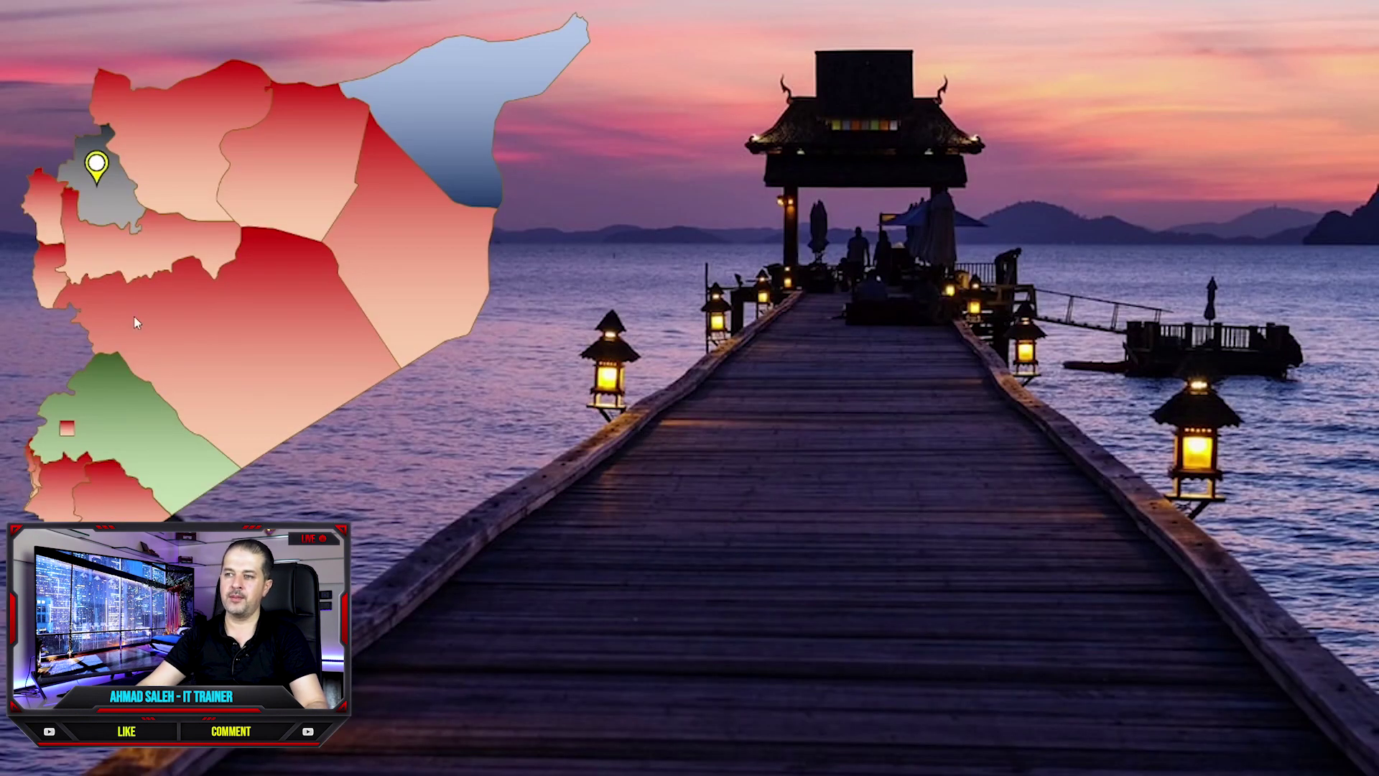
left_click(98, 174)
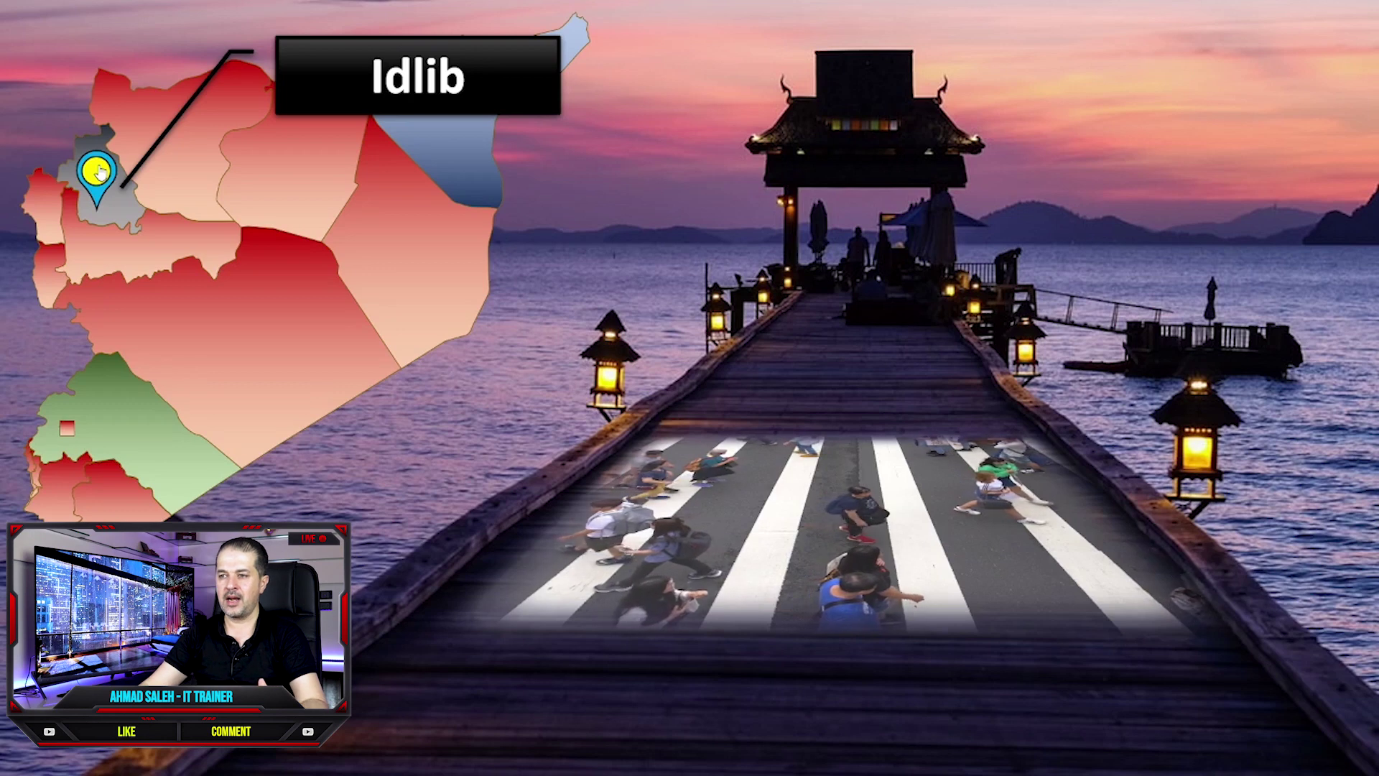
left_click(100, 172)
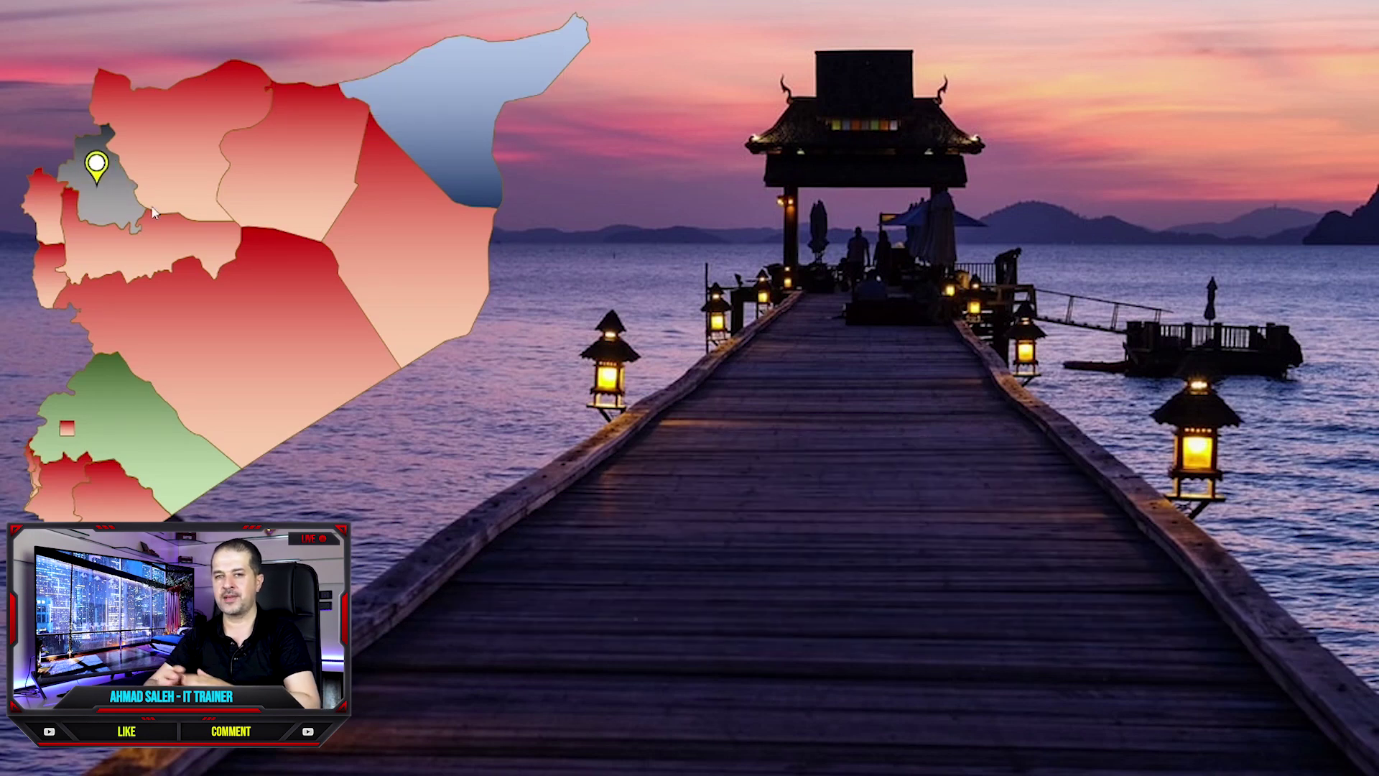
key("Escape")
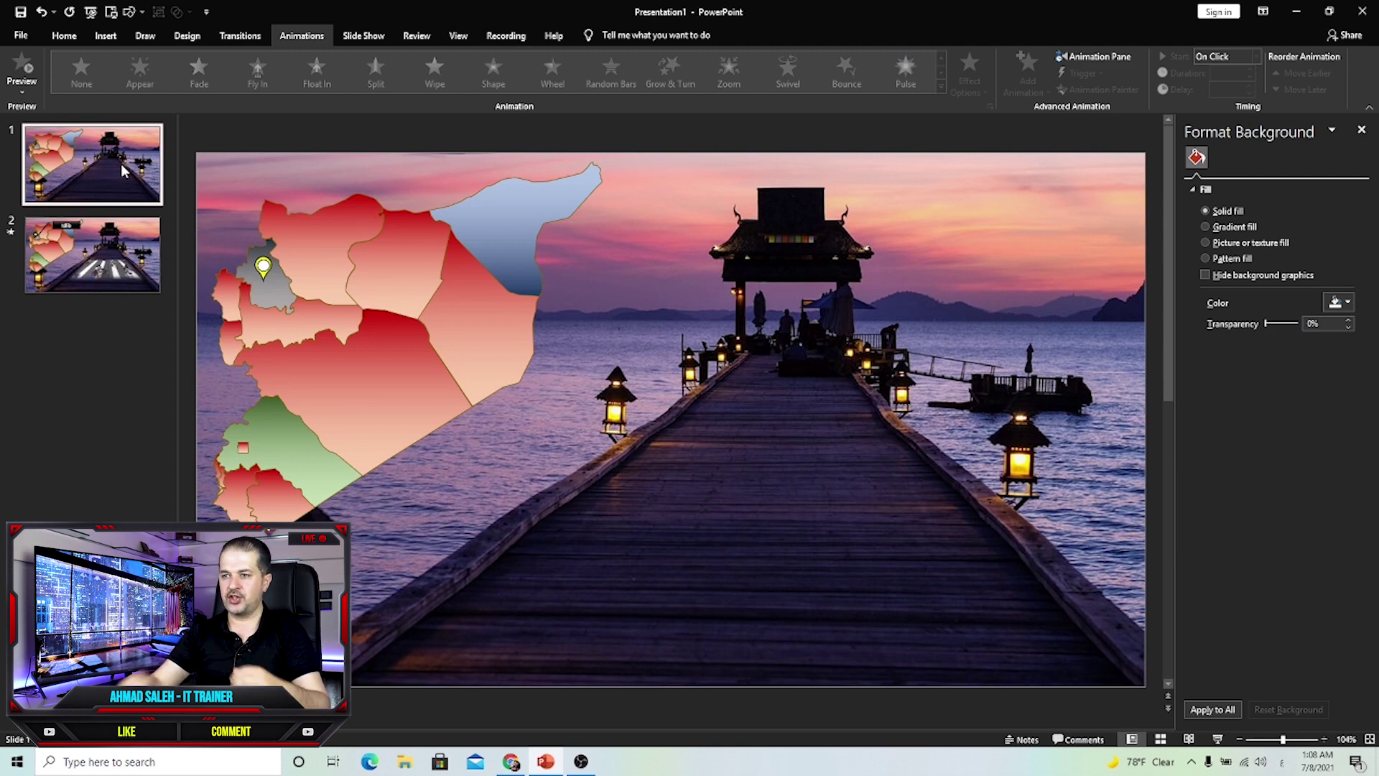
Step: Duplicate slide 2 to create slide 3
left_click(88, 248)
right_click(58, 273)
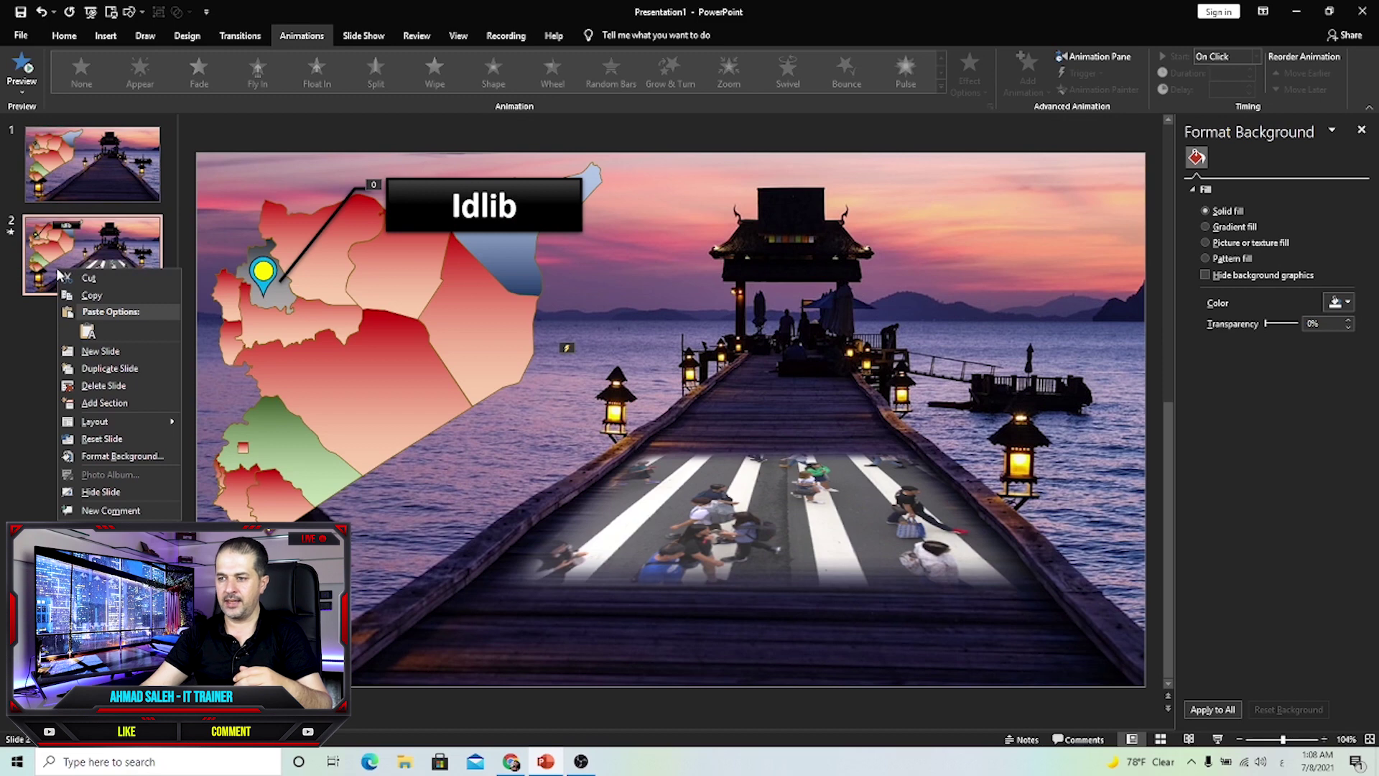
left_click(92, 368)
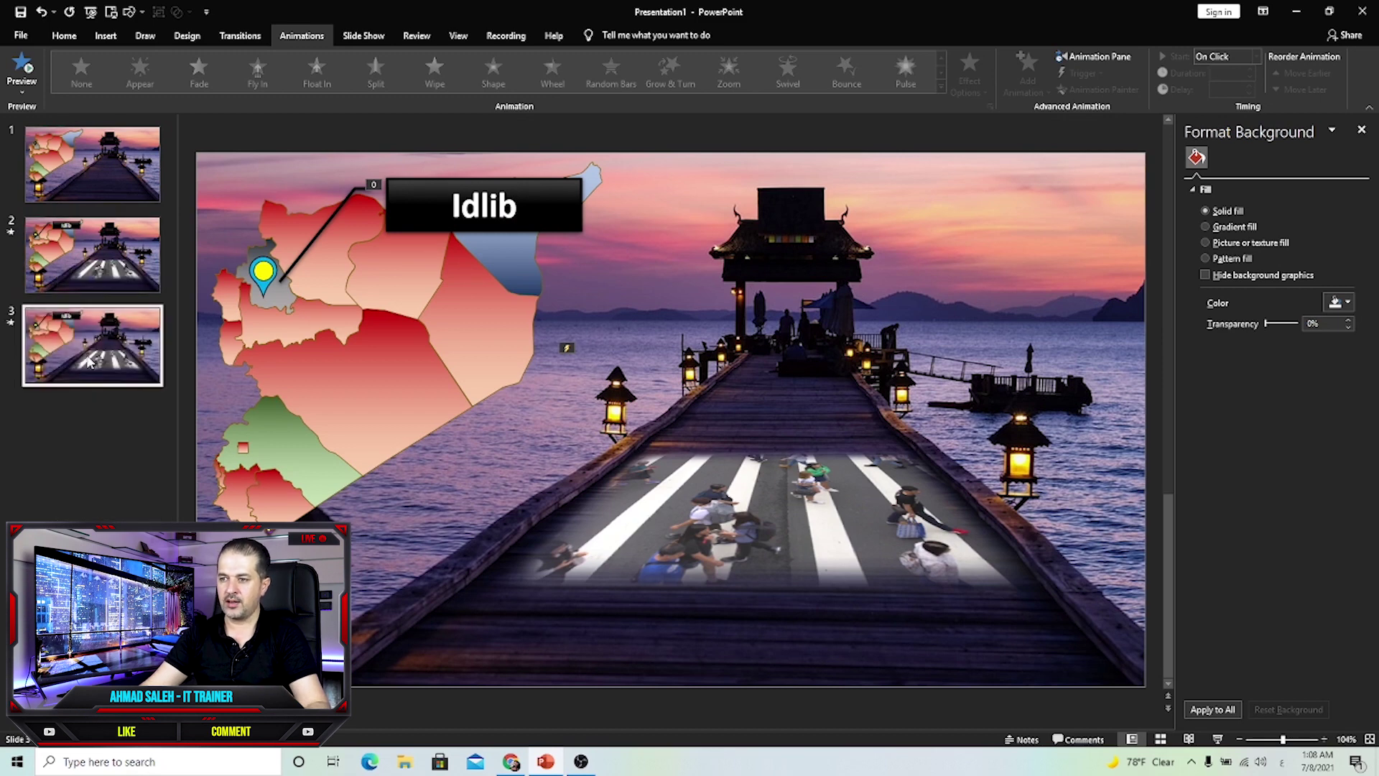
Step: On slide 1, Ctrl-drag a copy of the yellow pin onto the green southern region
left_click(95, 182)
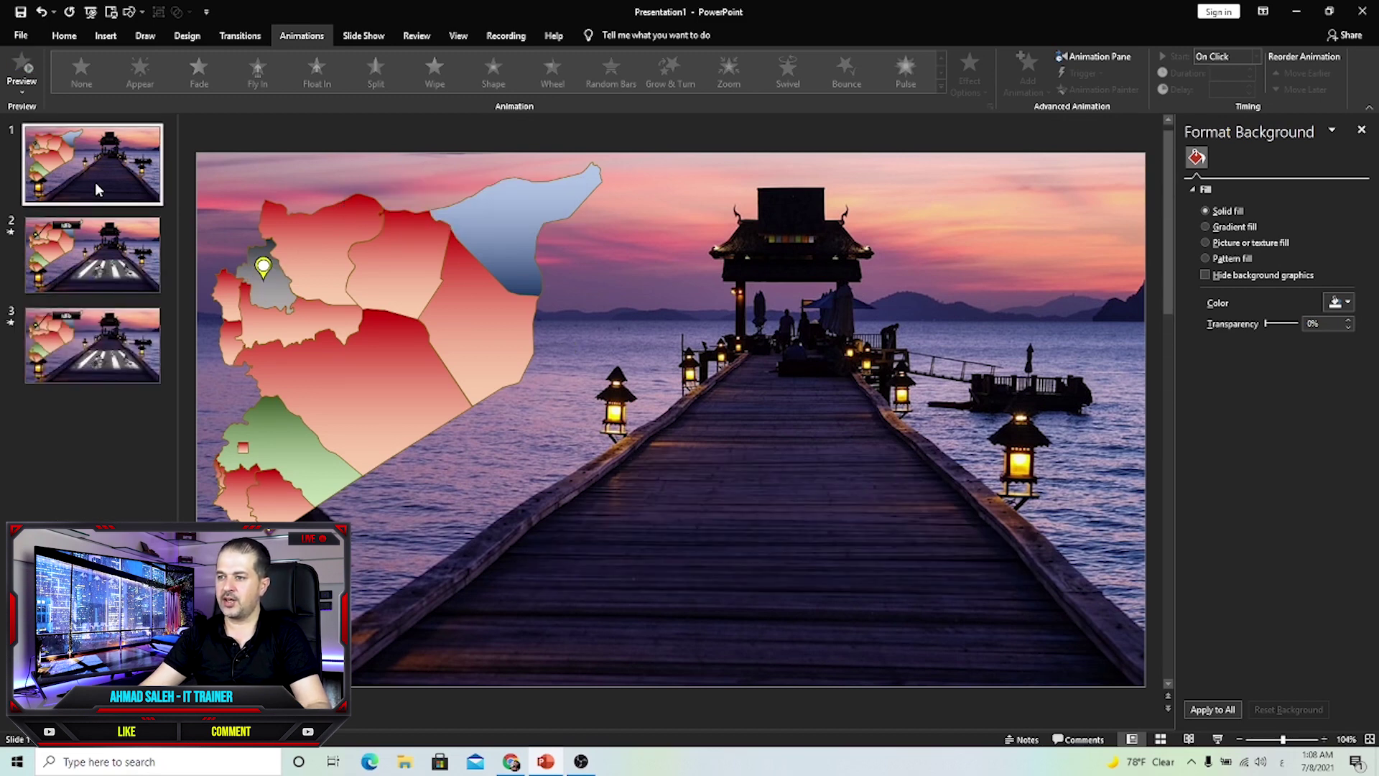
left_click(263, 267)
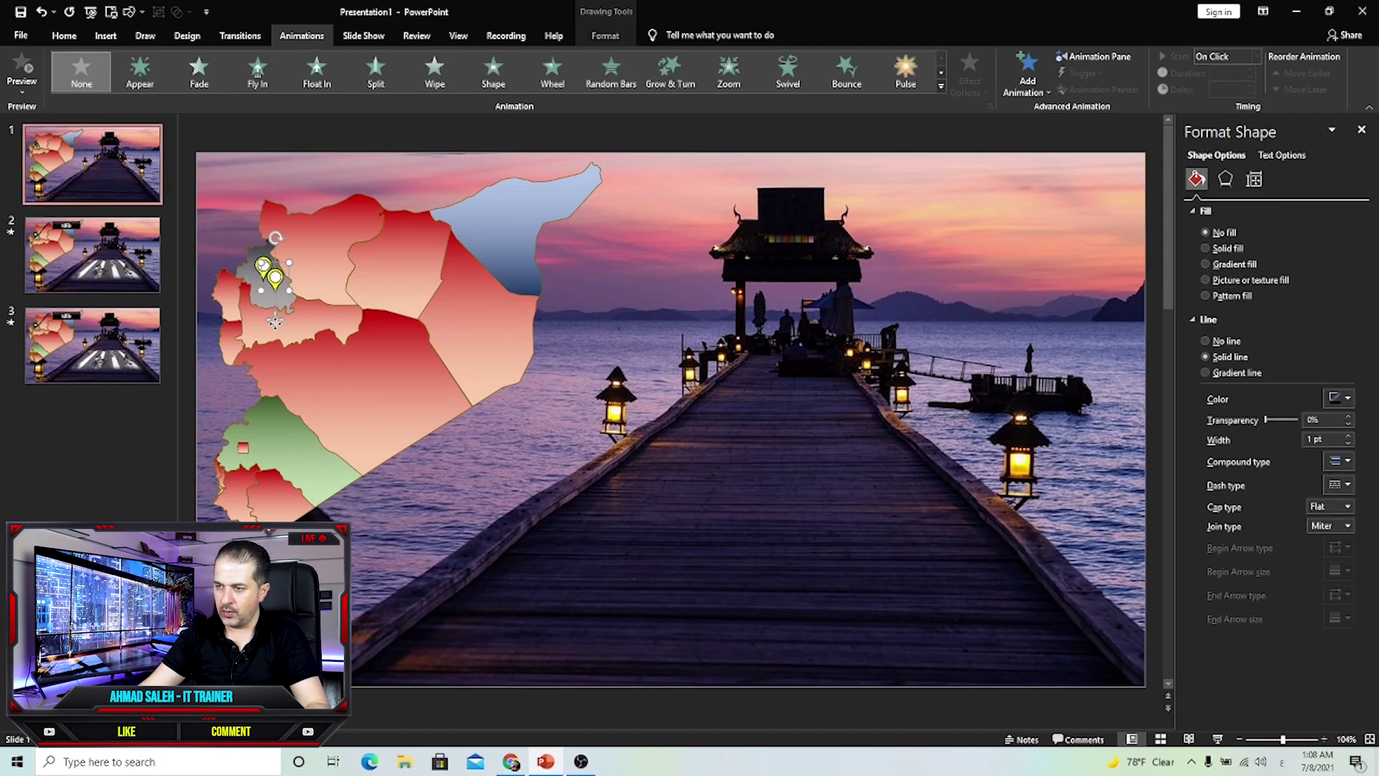
left_click_drag(273, 321, 265, 471)
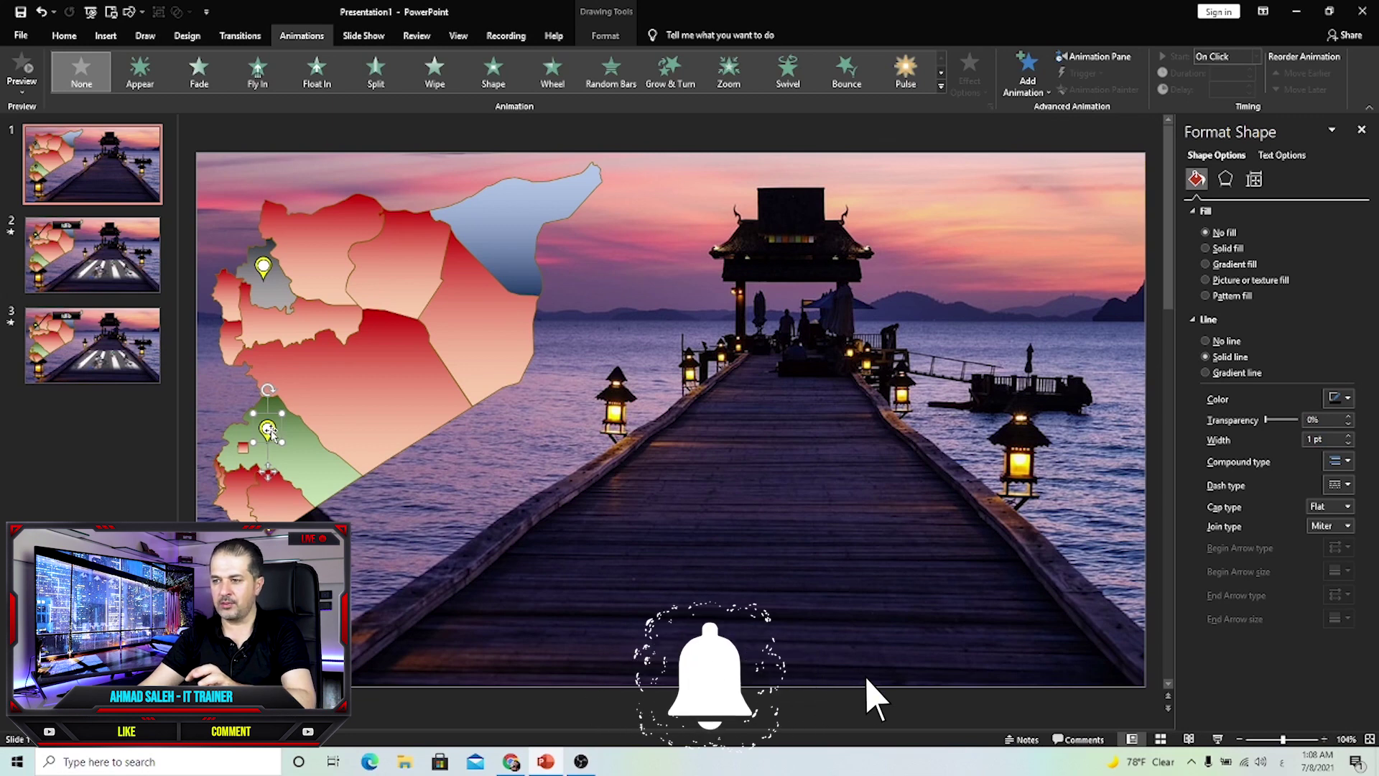
Step: Give the new pin's inner shape a Mouse Over hyperlink to Slide 3
left_click(106, 38)
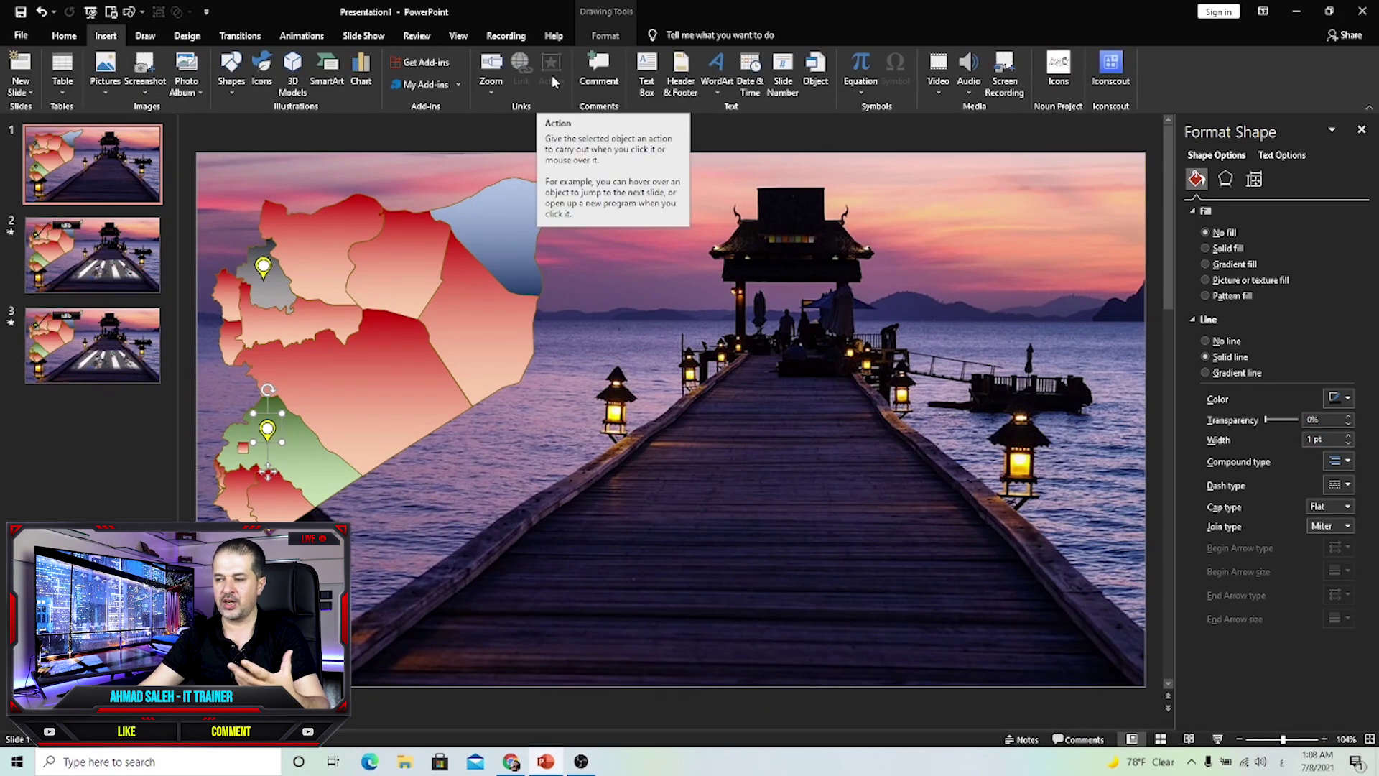
scroll(262, 451, "up", 5)
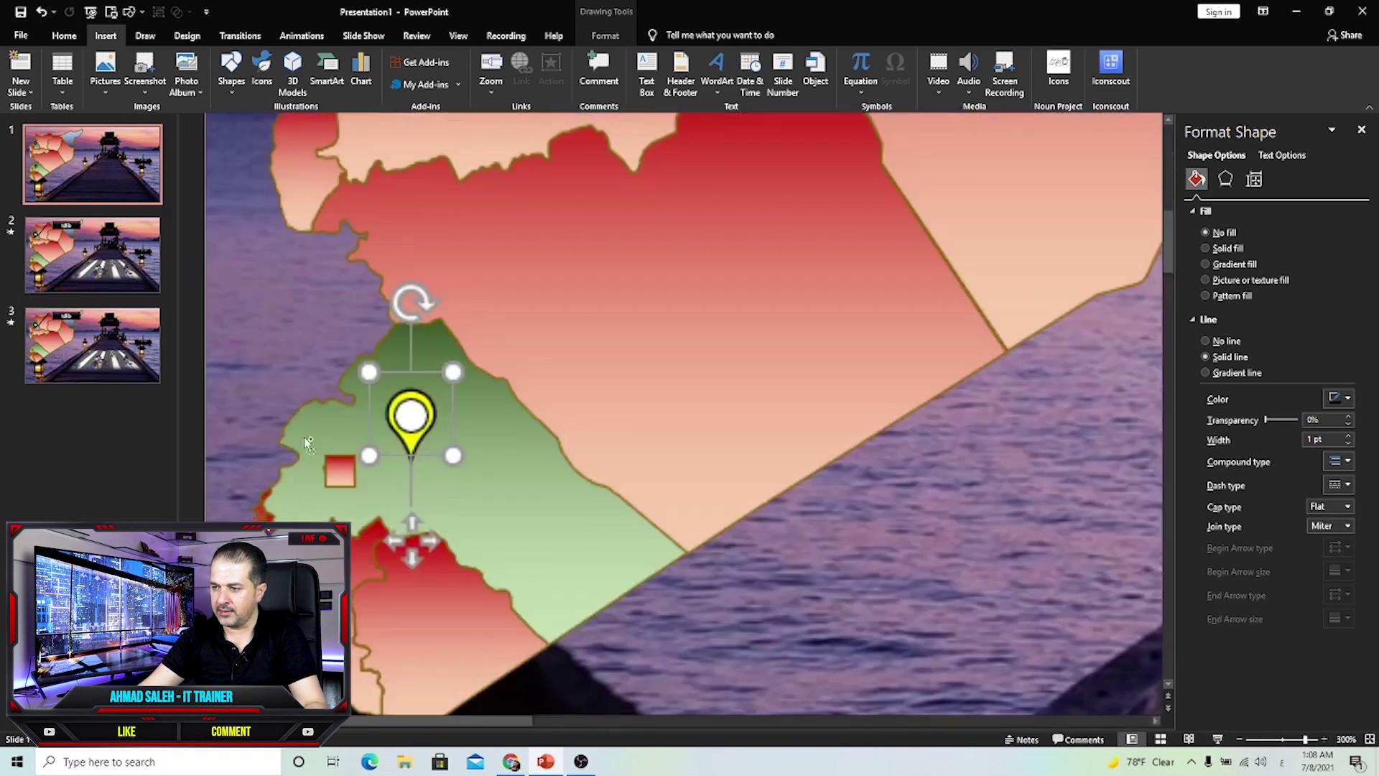
left_click(411, 441)
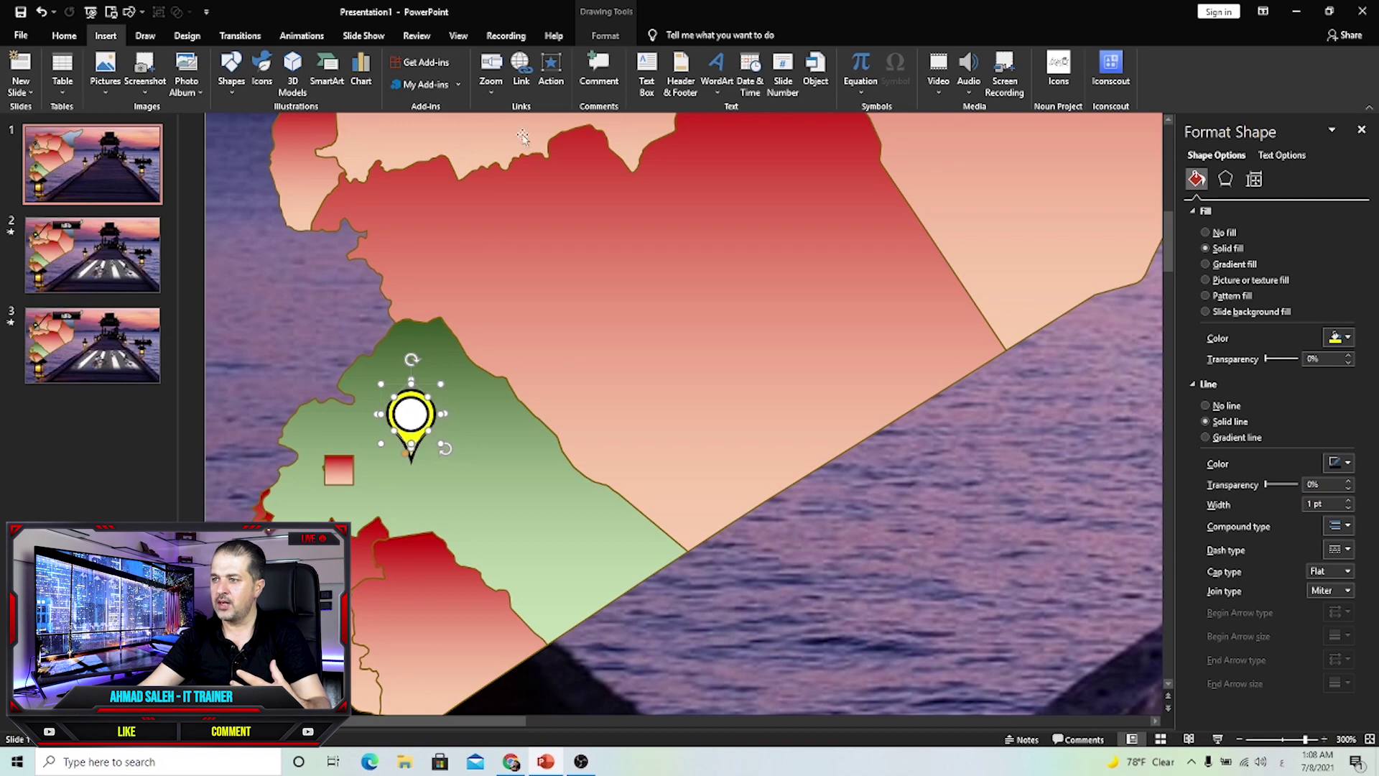
left_click(551, 68)
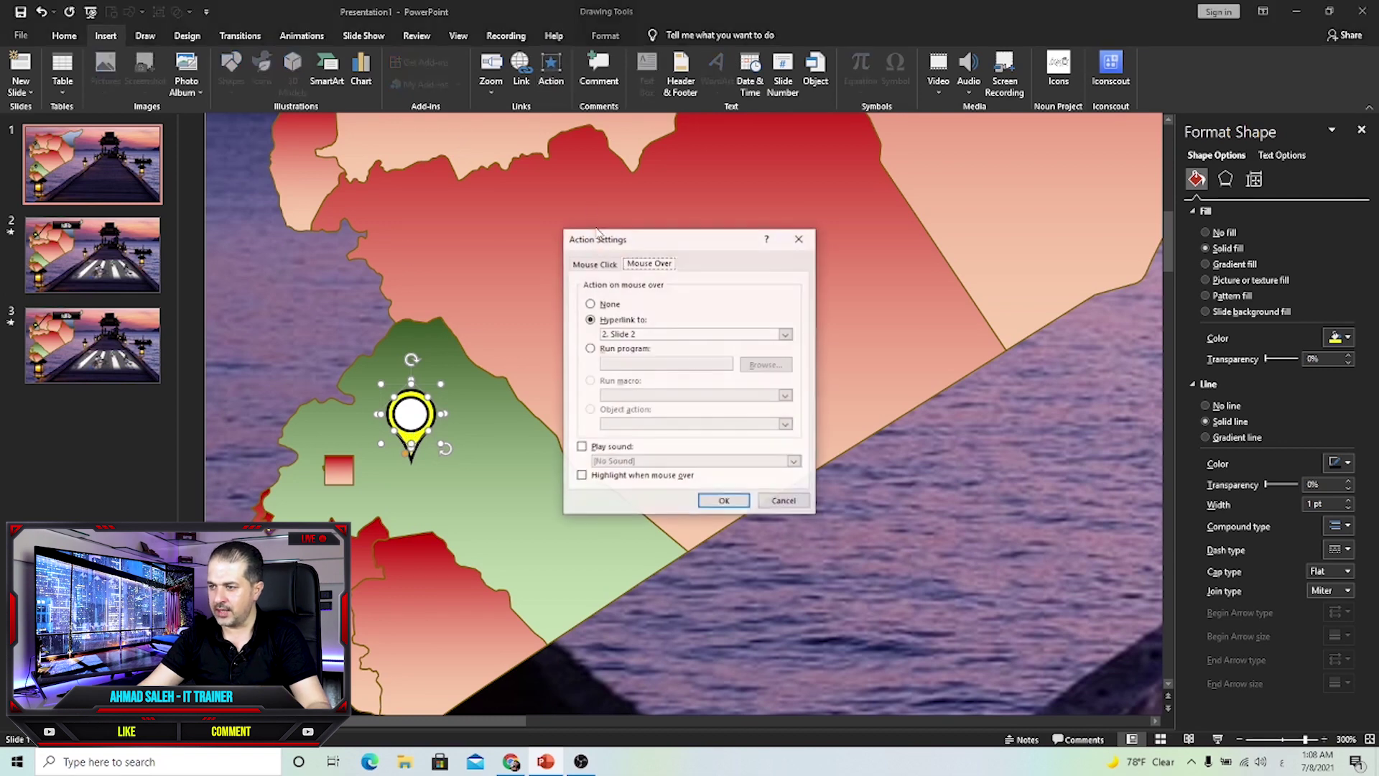
left_click(628, 334)
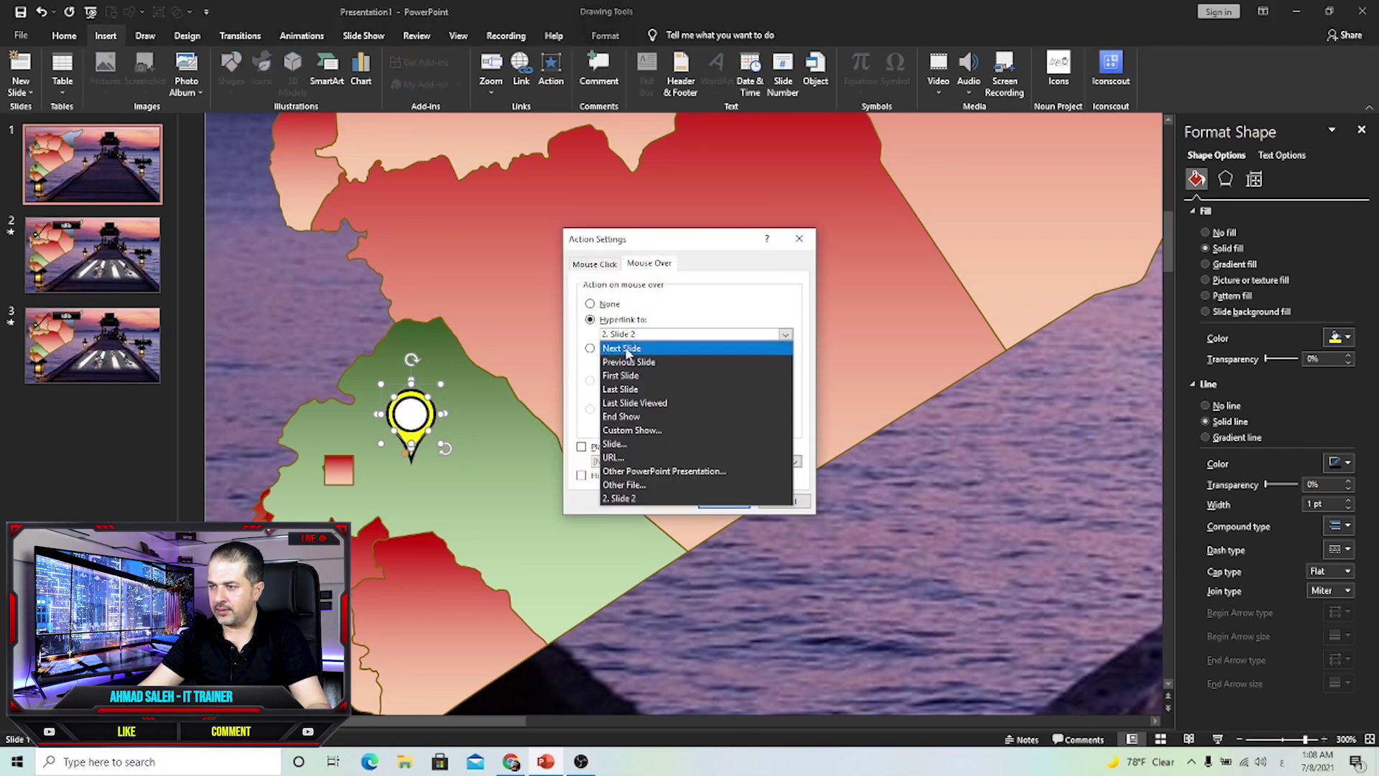
left_click(624, 444)
left_click(537, 332)
left_click(772, 460)
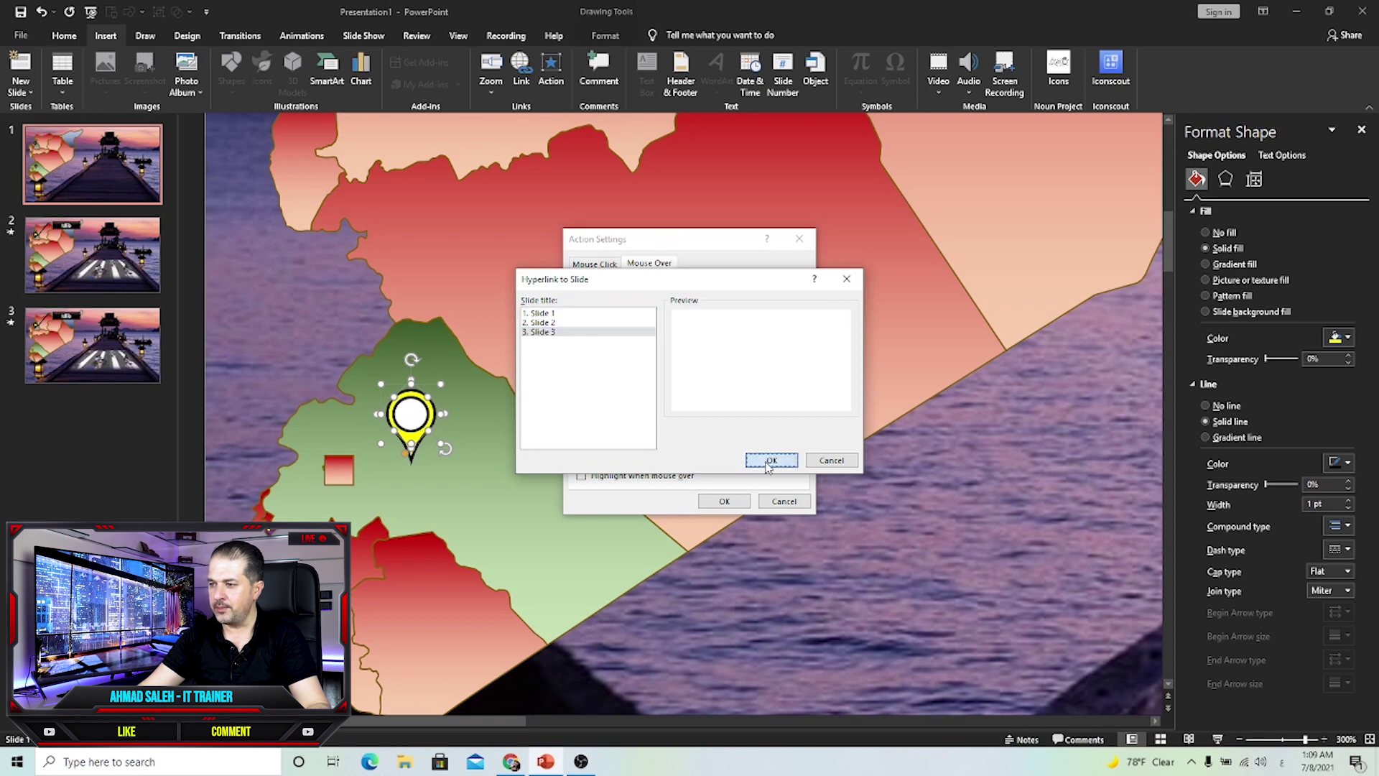
left_click(741, 503)
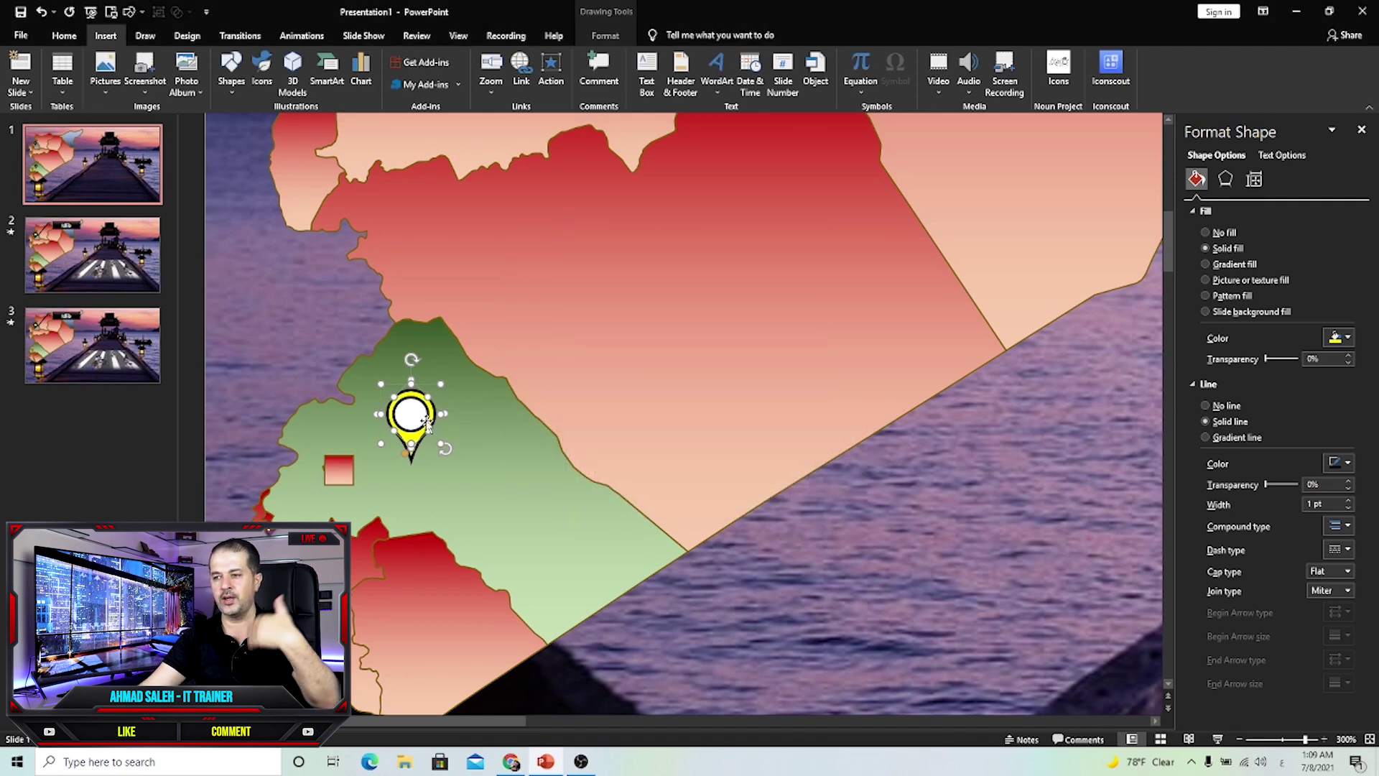
scroll(427, 424, "down", 8)
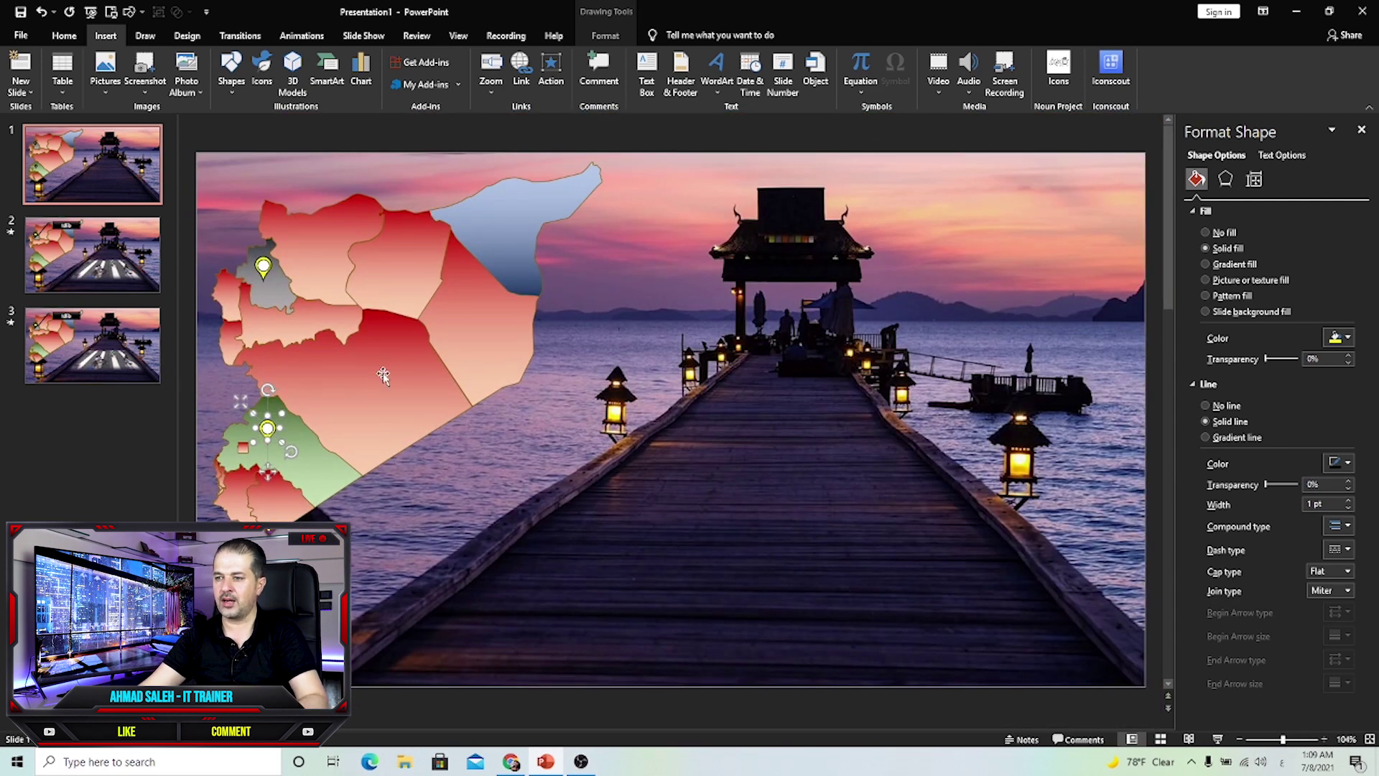
Step: Move slide 3's location pin onto the green southern region
left_click(92, 345)
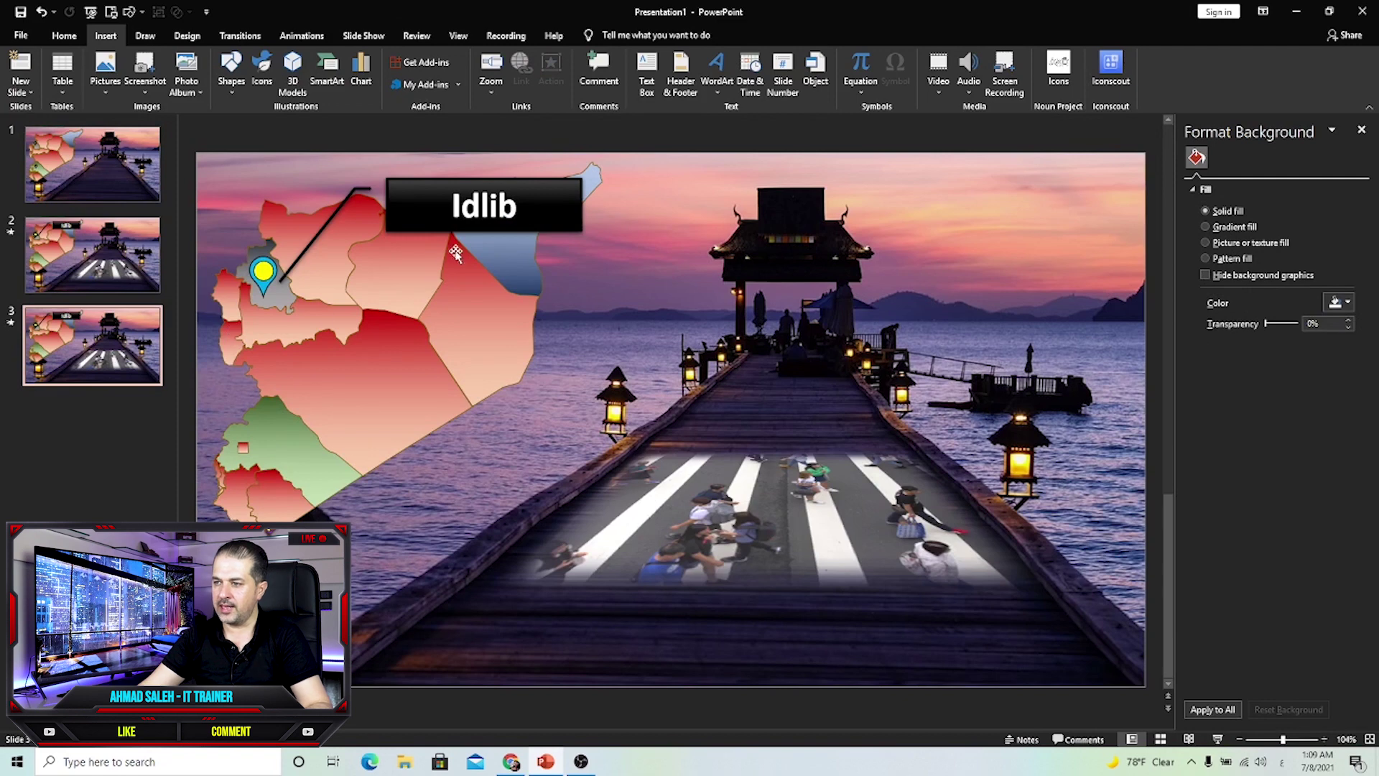
left_click(264, 281)
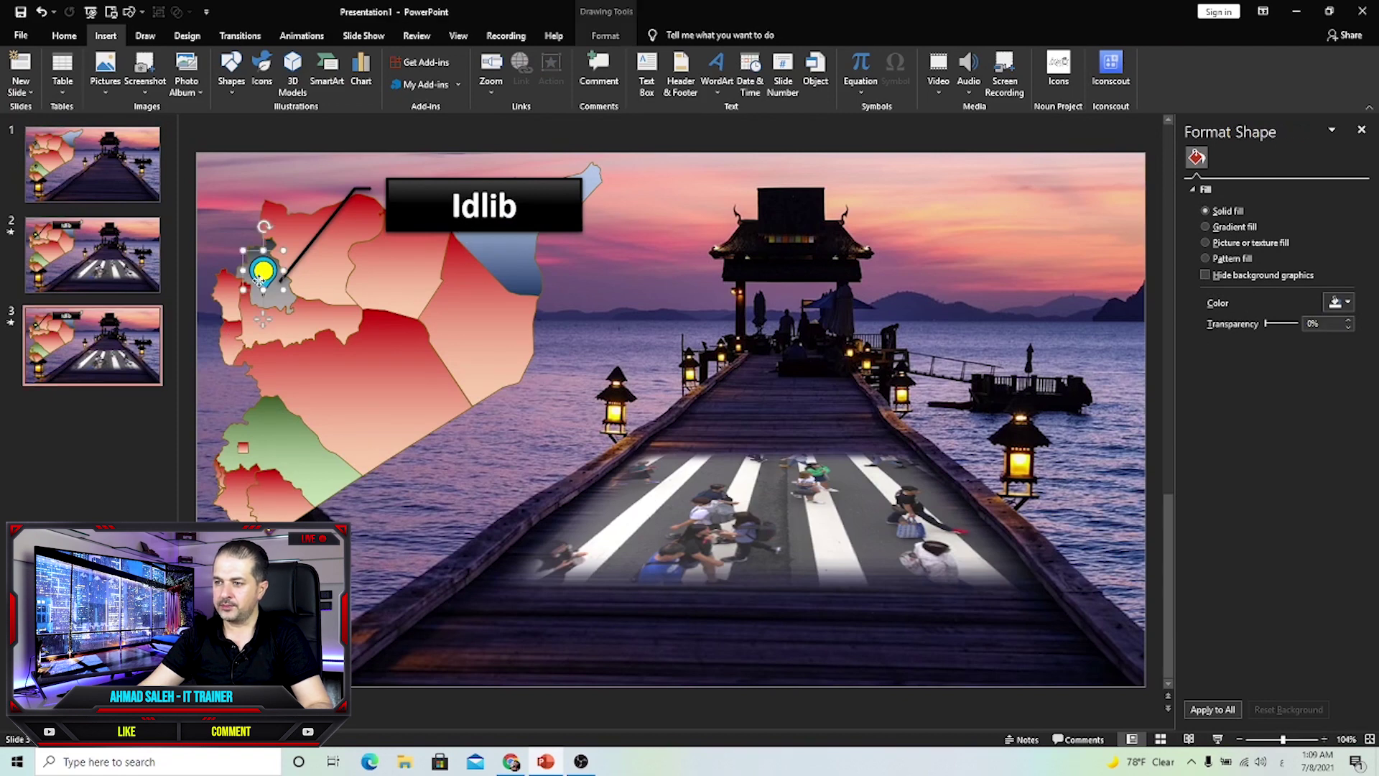
left_click_drag(261, 321, 270, 463)
Step: Lower the Idlib label and connector, then select Rif Dimashq on the SimpleMaps page
left_click(449, 227)
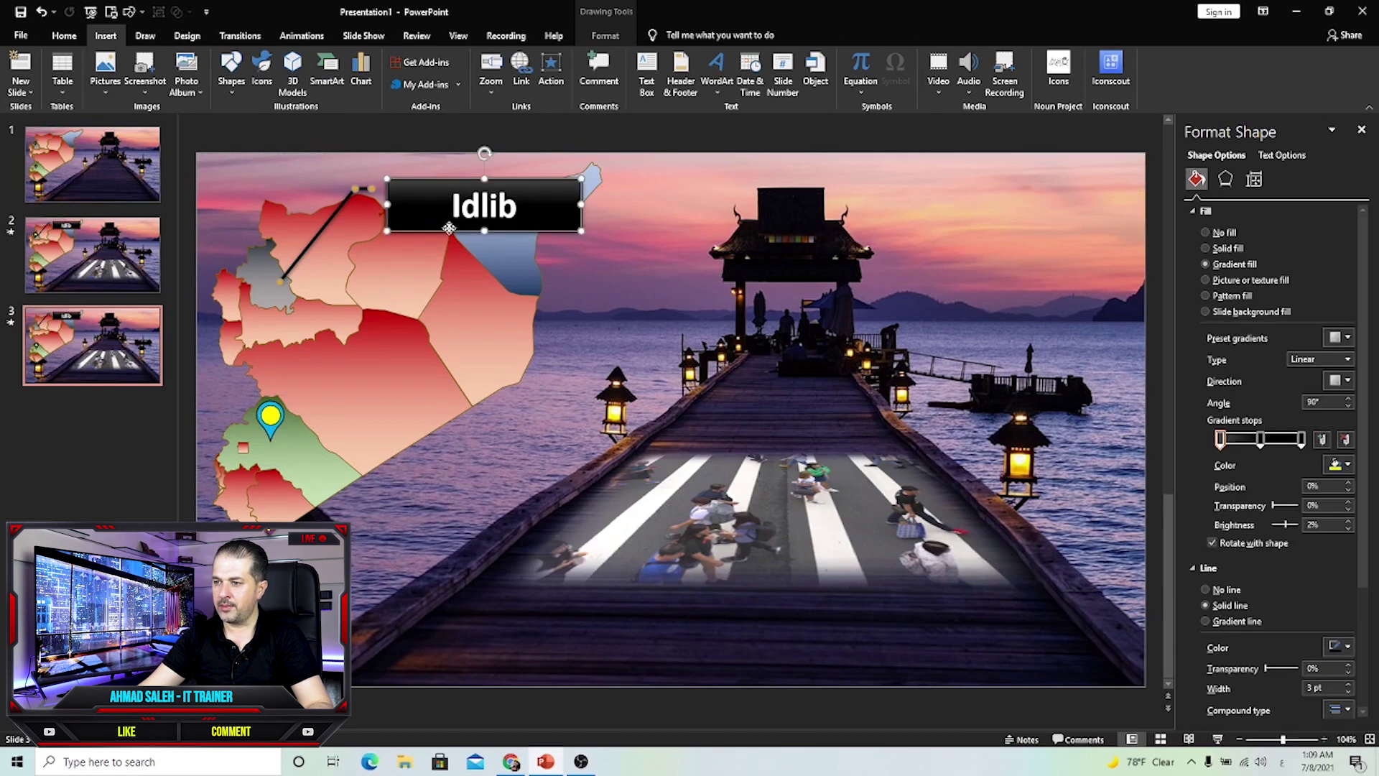
left_click_drag(449, 227, 462, 367)
left_click(511, 761)
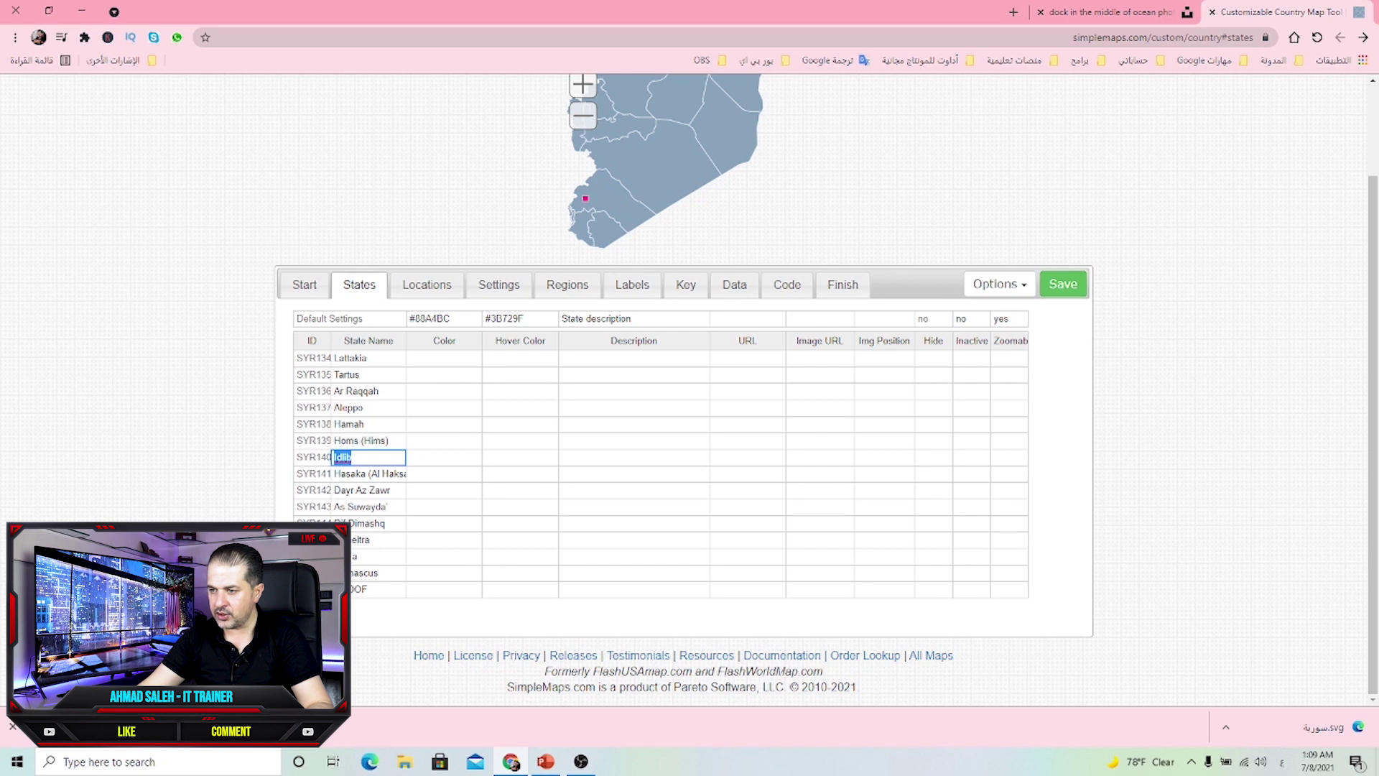
left_click(370, 523)
key("ctrl+c")
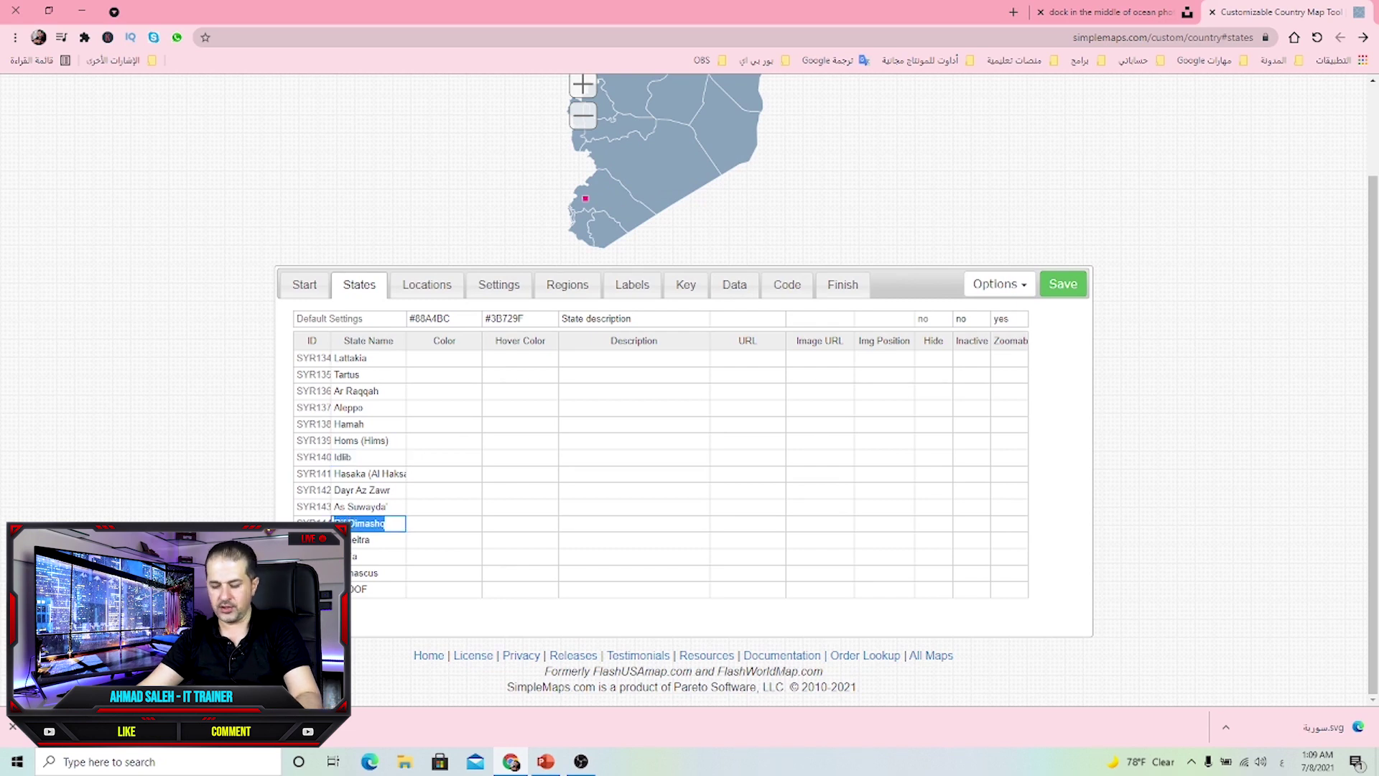
Step: Replace slide 3's label text Idlib with the pasted 'Rif Dimashq' and widen its box
left_click(545, 763)
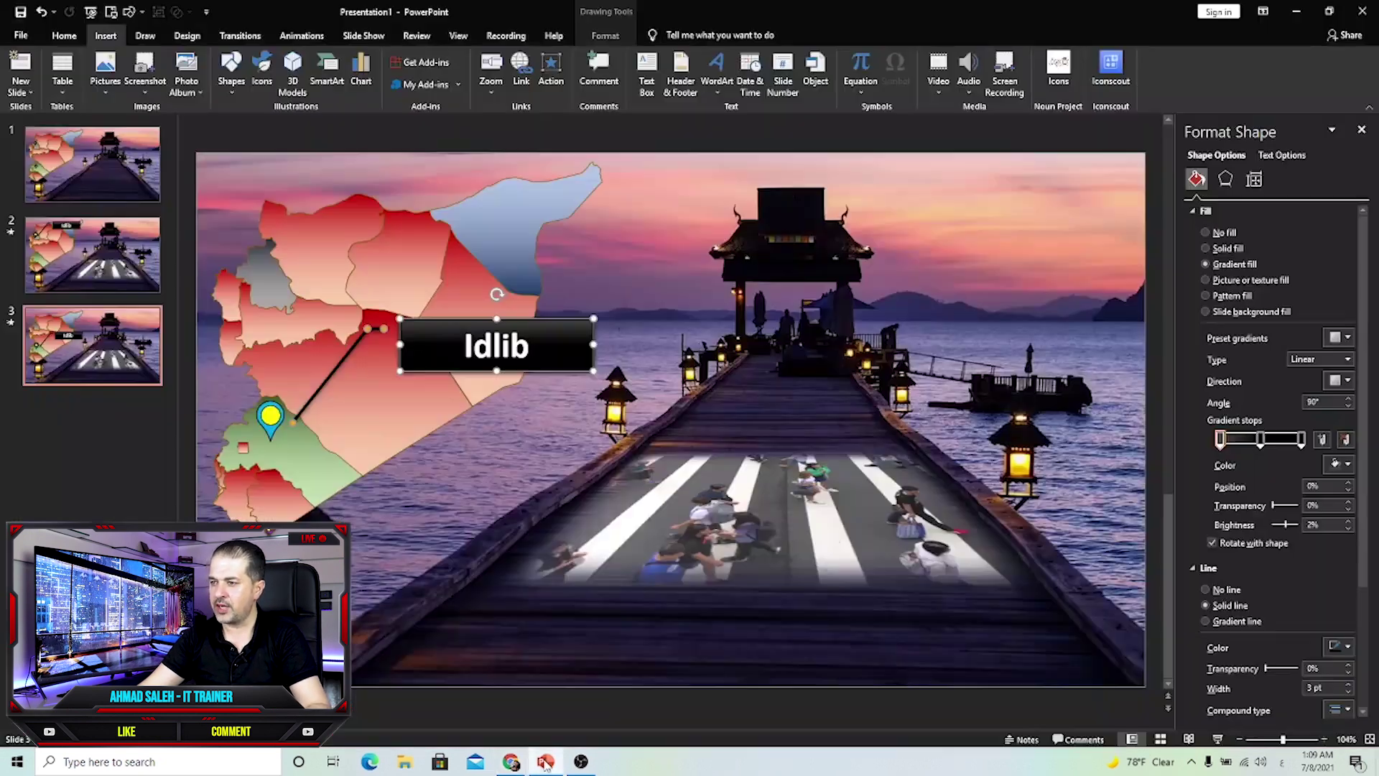
double_click(493, 350)
key("ctrl+v")
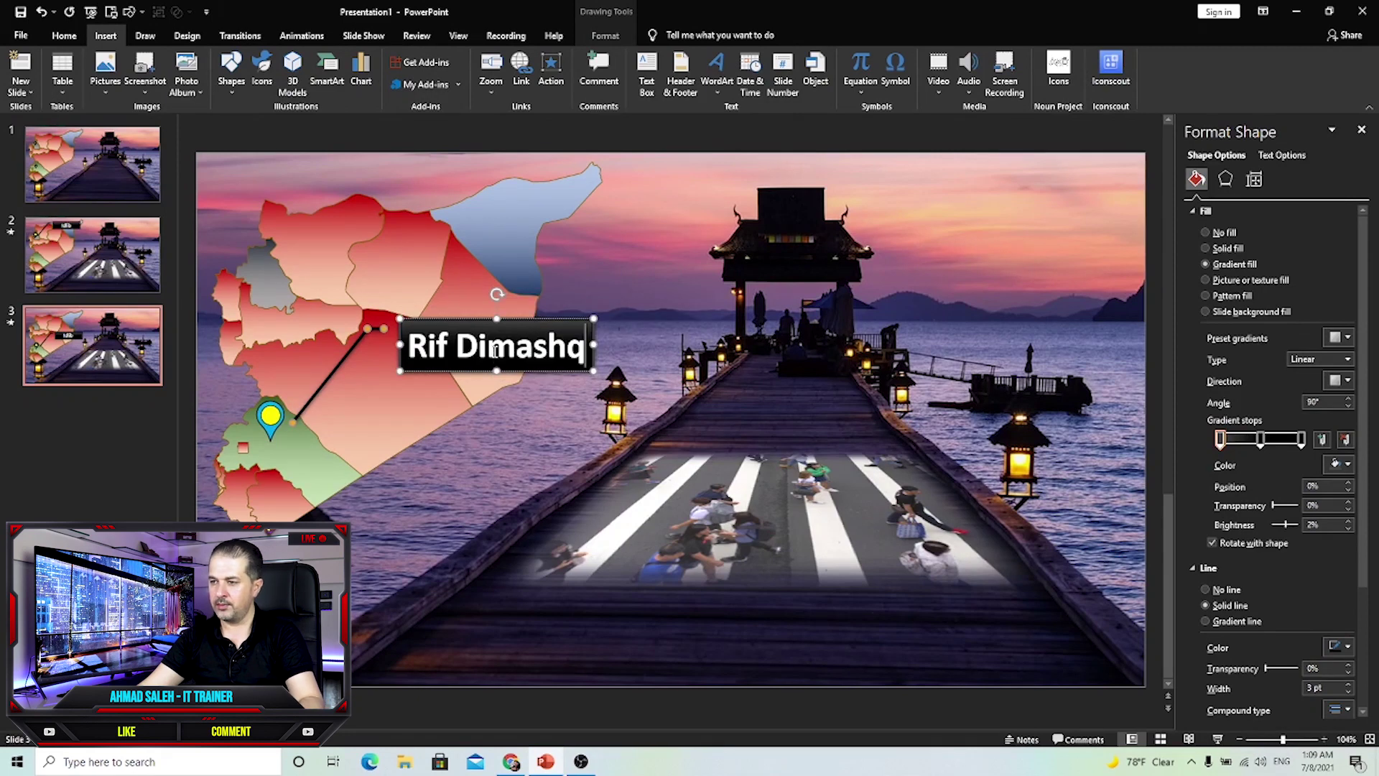
mouse_move(594, 343)
left_mouse_down()
mouse_move(620, 344)
mouse_move(579, 330)
left_mouse_up()
left_click(269, 413)
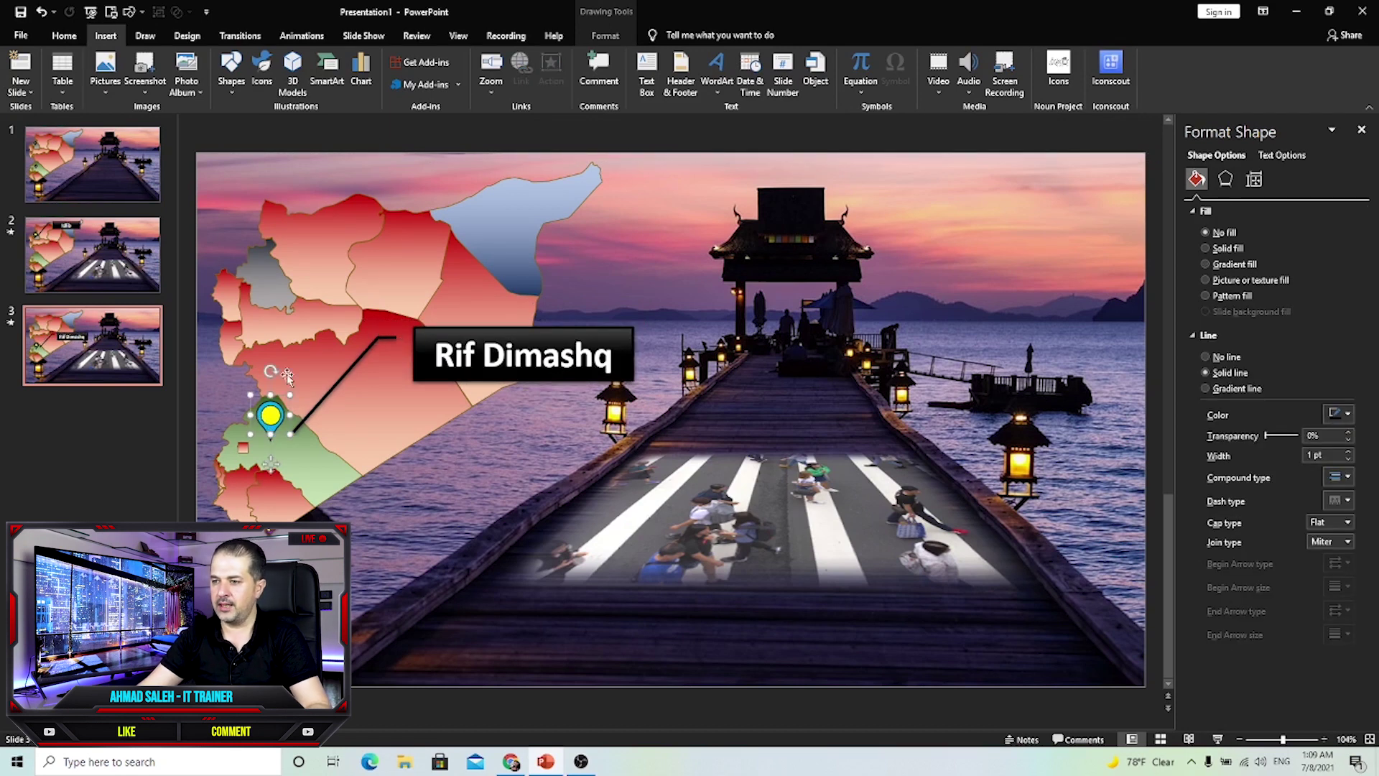
scroll(1046, 682, "up", 2)
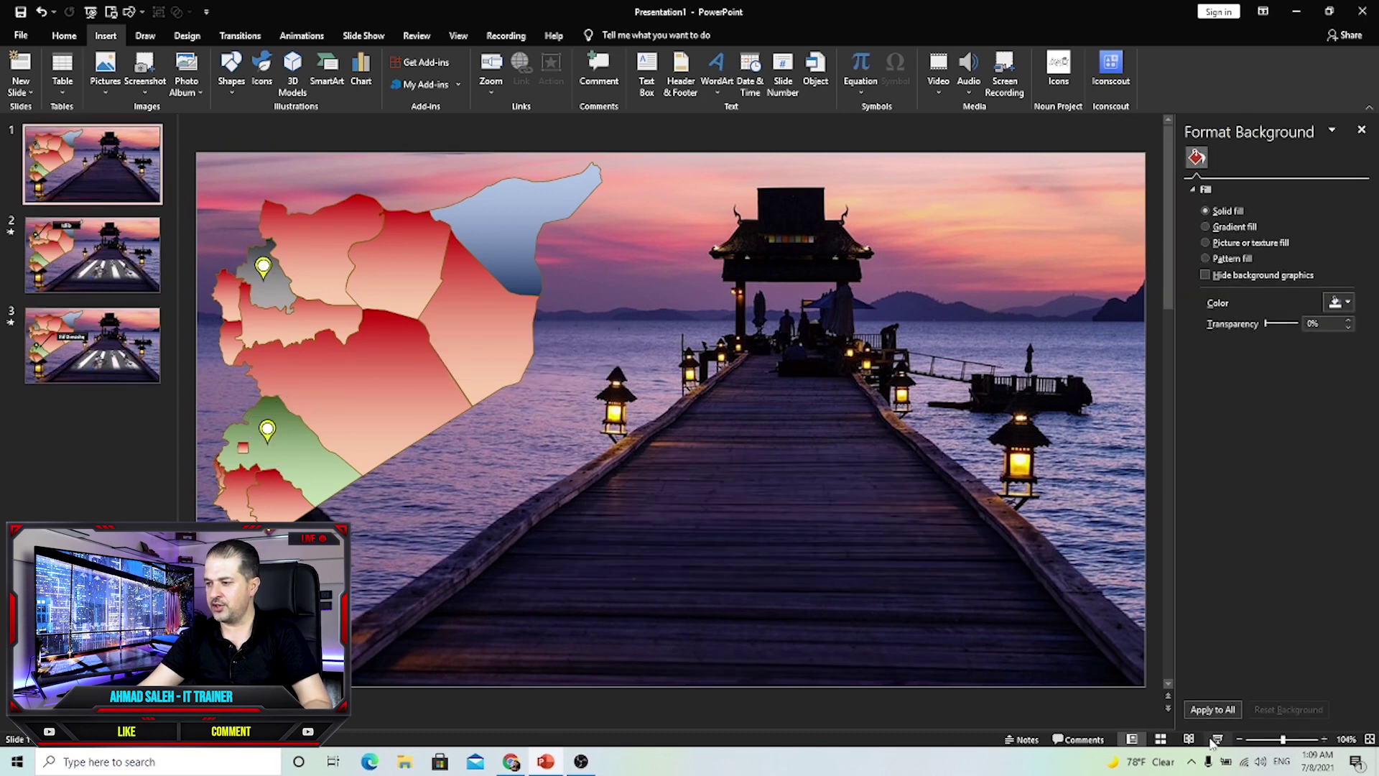
Step: Test the slide show: the Idlib pin, then the southern pin opening the Rif Dimashq slide
left_click(1215, 739)
left_click(100, 172)
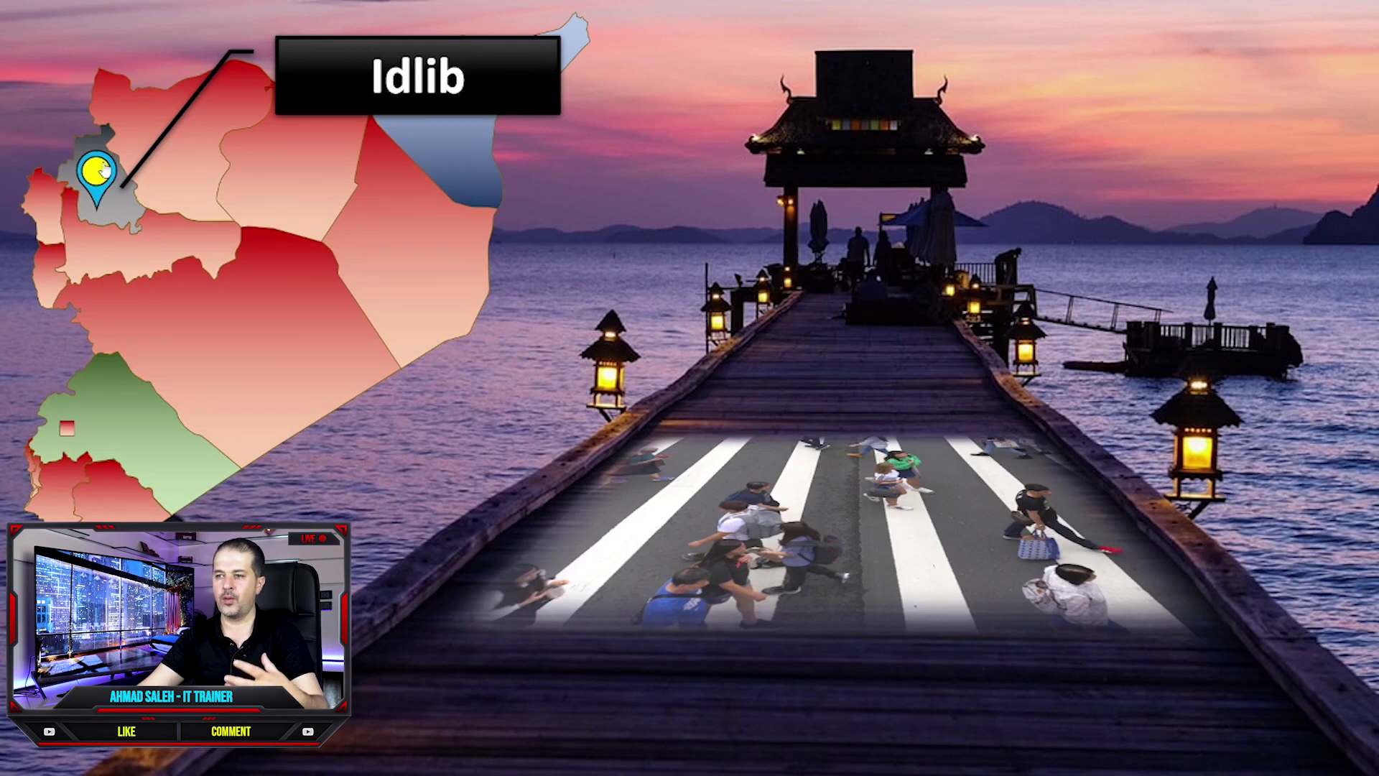
left_click(133, 245)
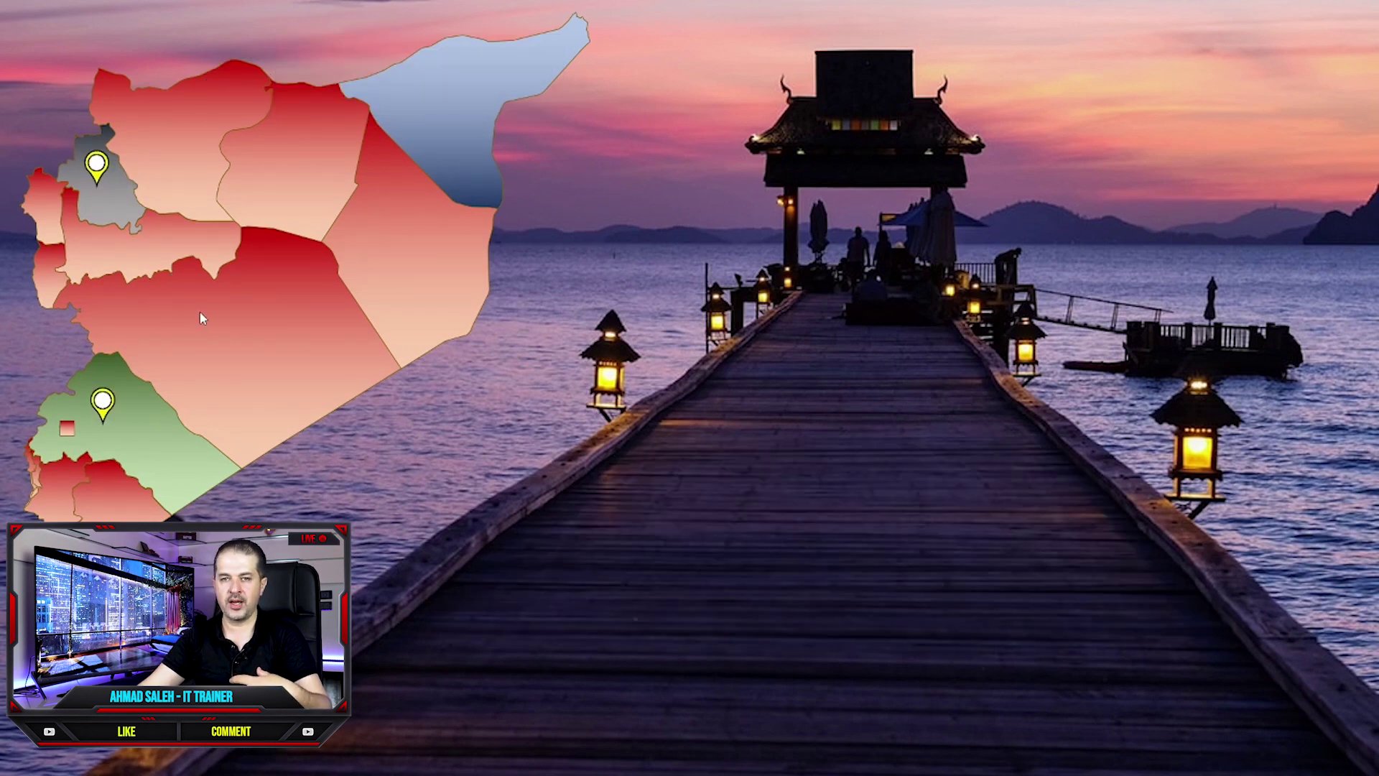
left_click(108, 396)
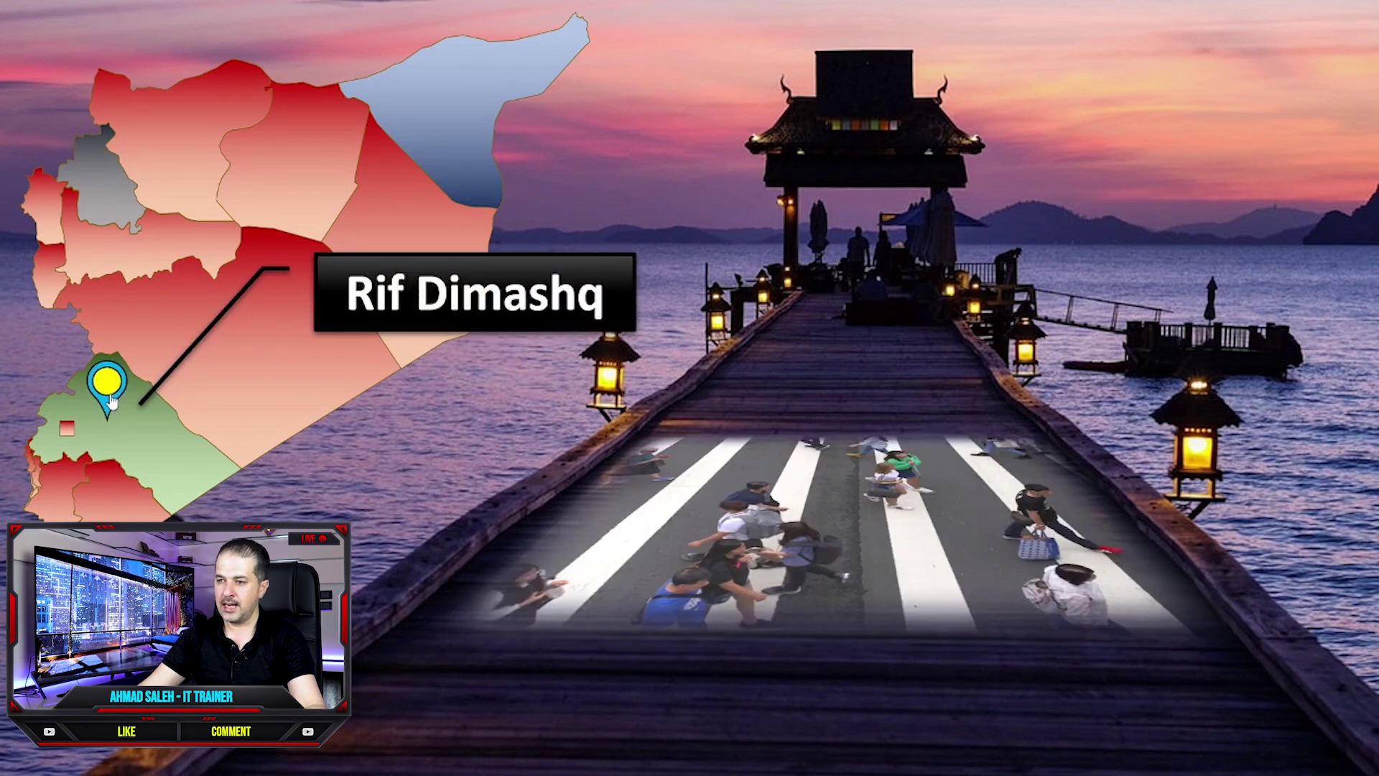
key("Escape")
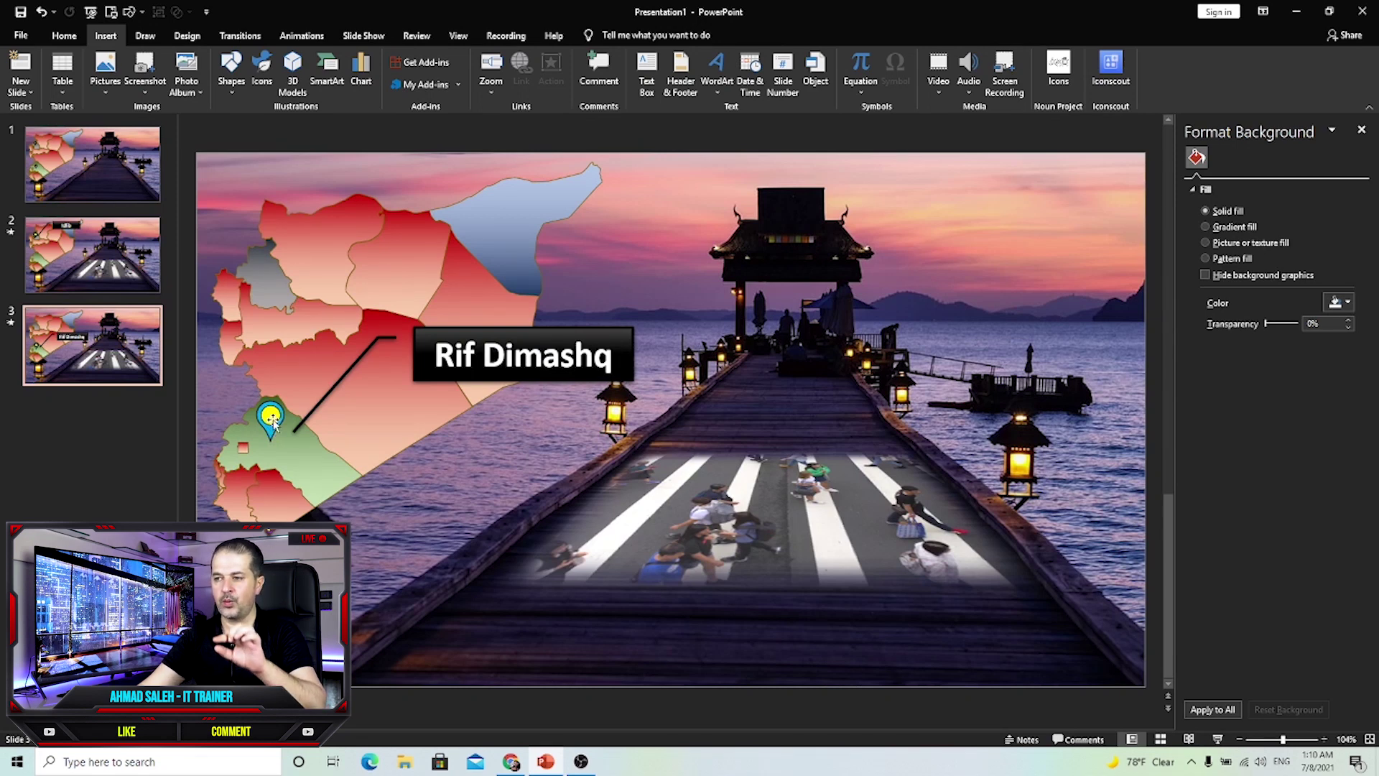
Step: Delete the crosswalk video from the Rif Dimashq slide
mouse_move(723, 476)
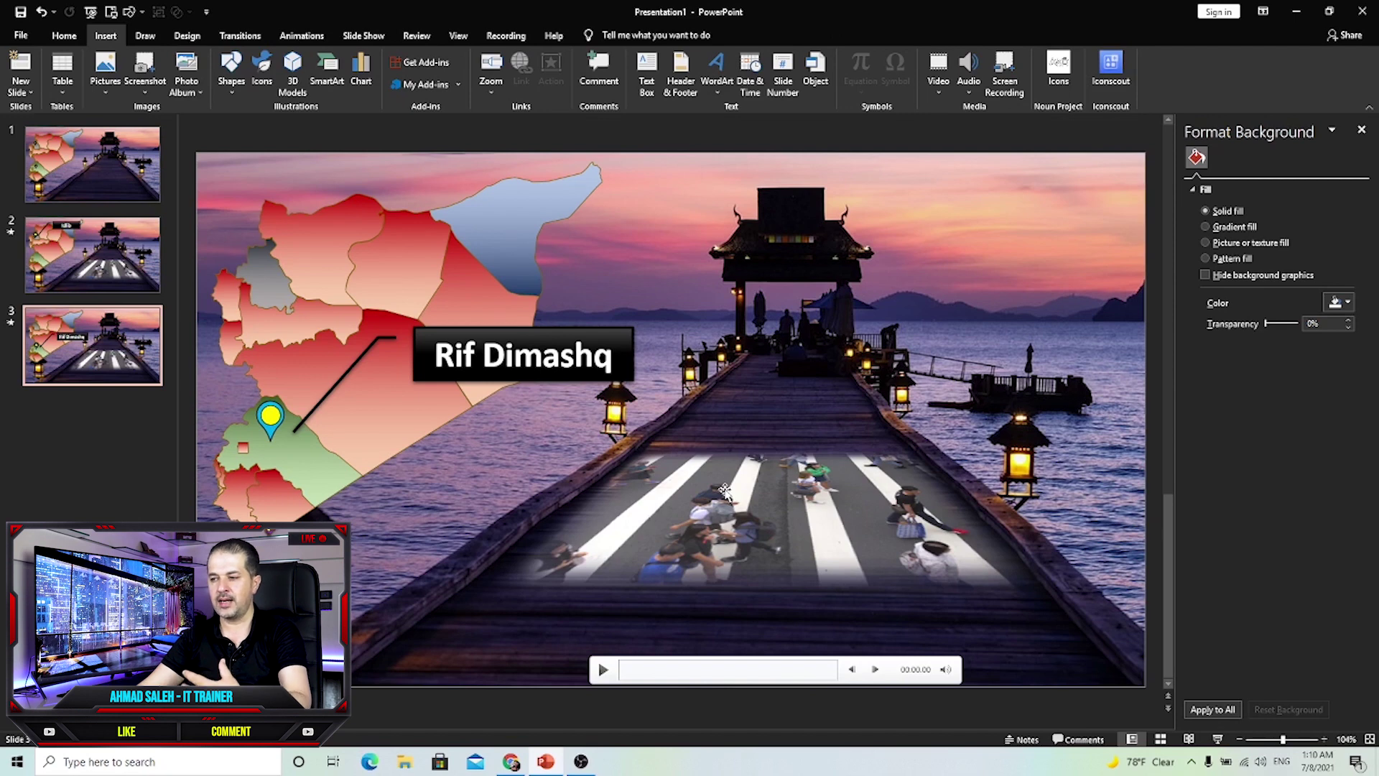
left_click(725, 490)
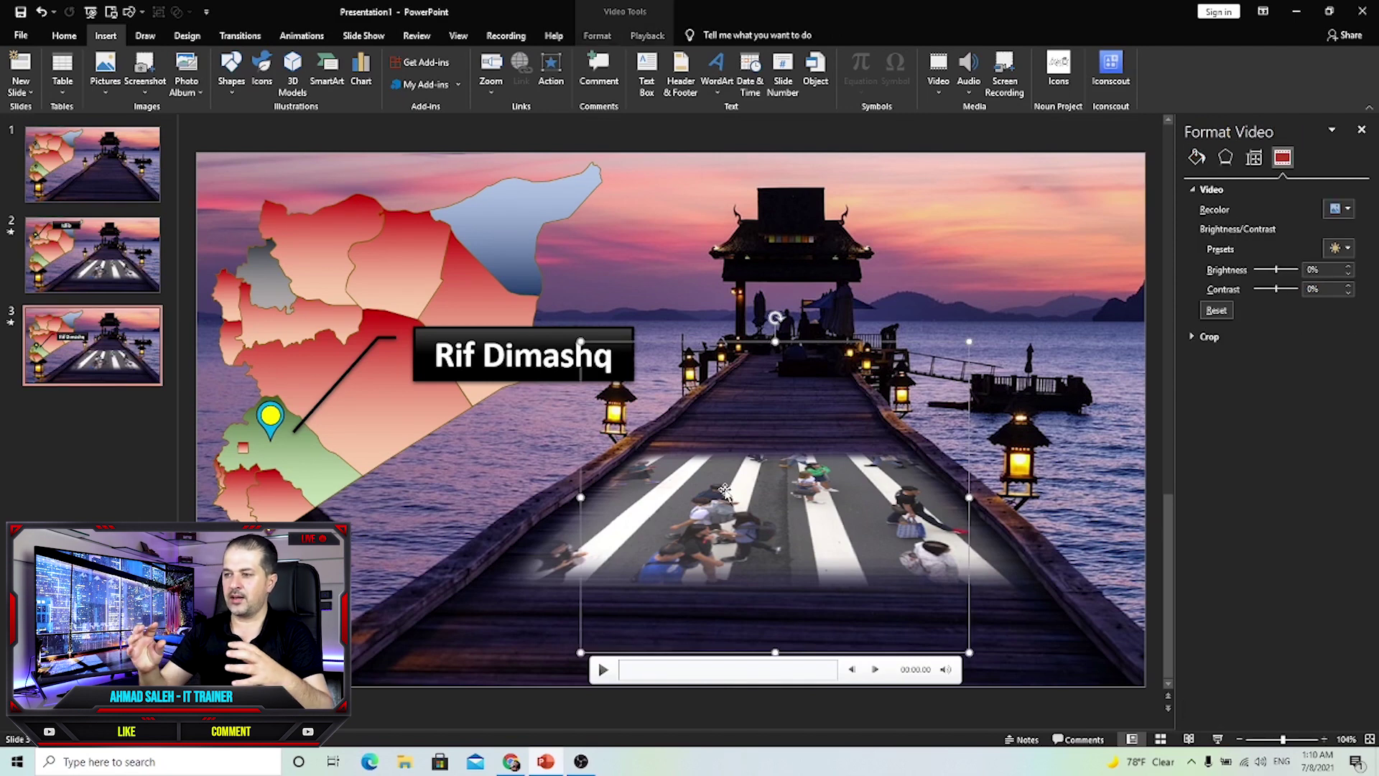
key("Delete")
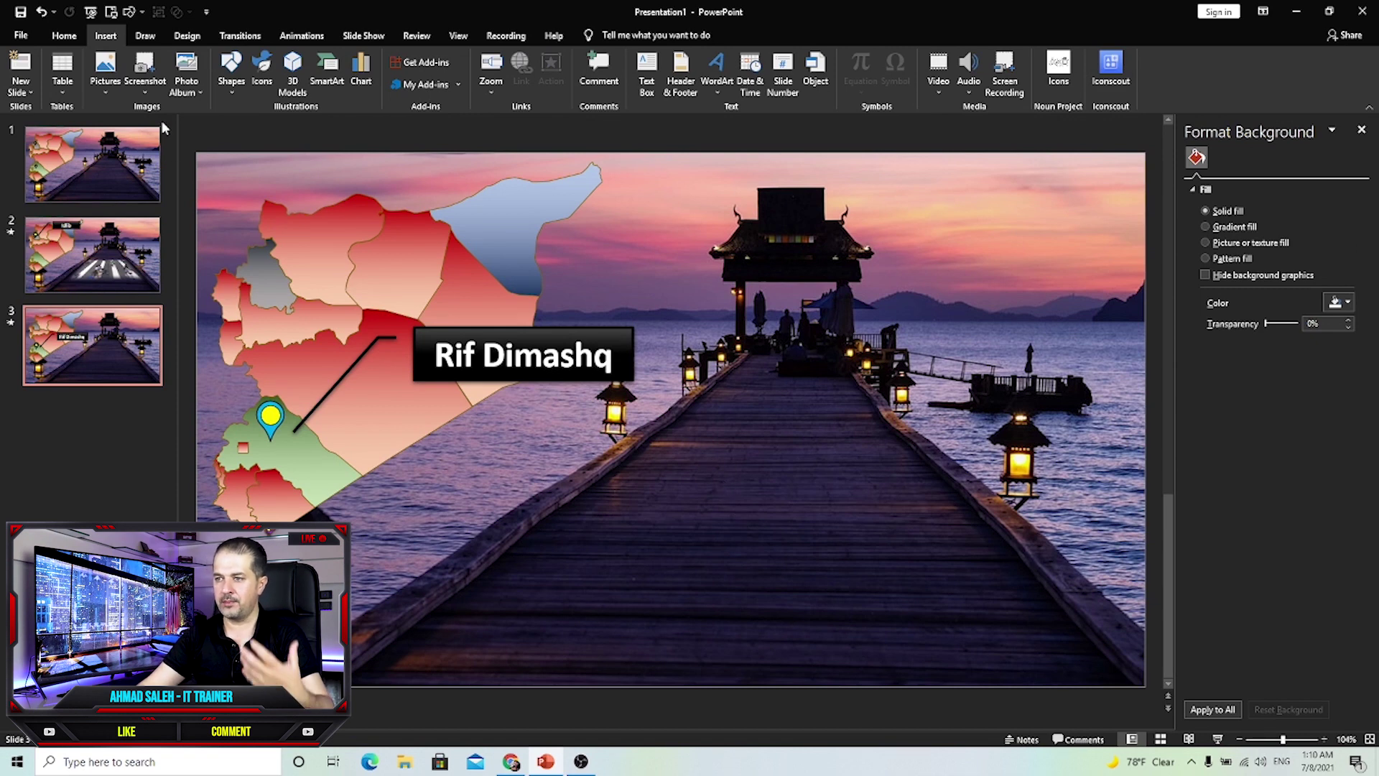
Step: Insert Flowers - 68363.mp4 from the صور folder using Video > This Device
left_click(938, 76)
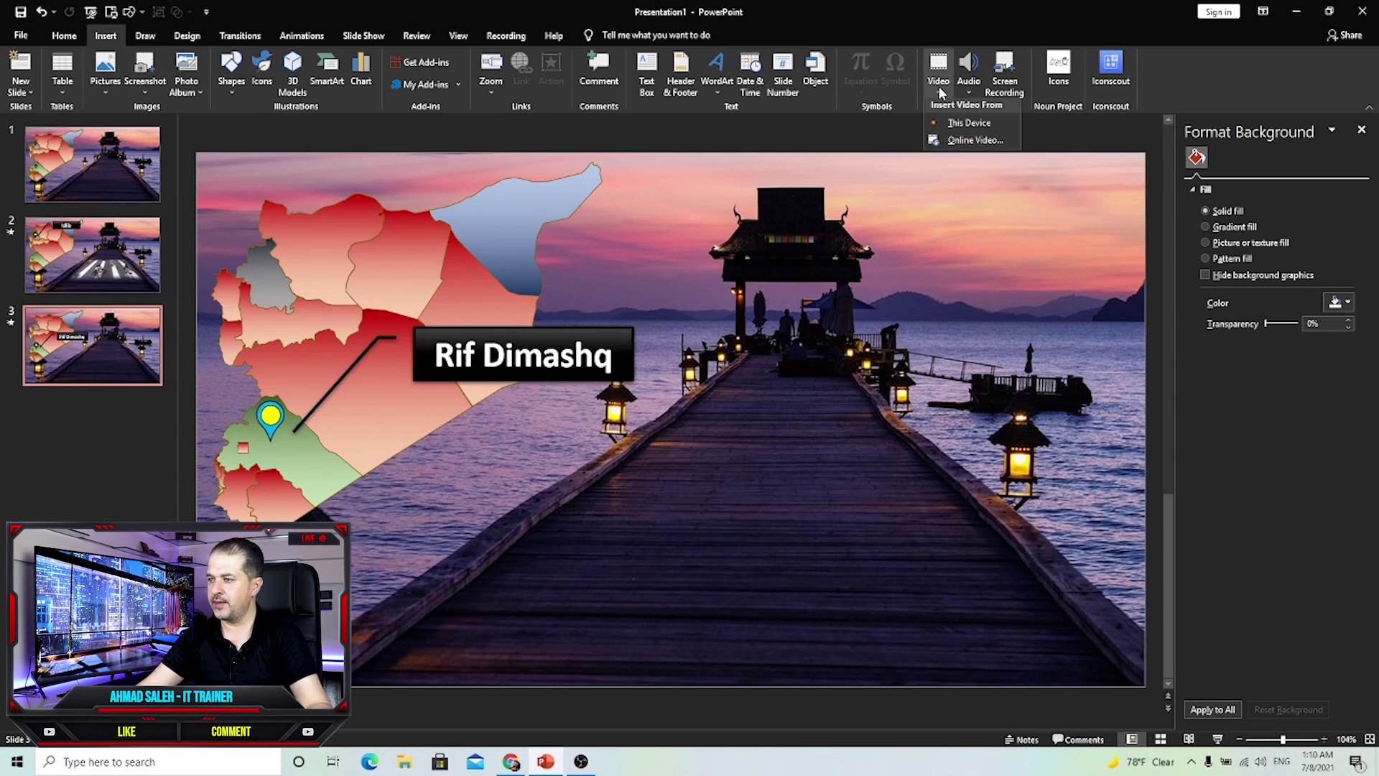
left_click(951, 125)
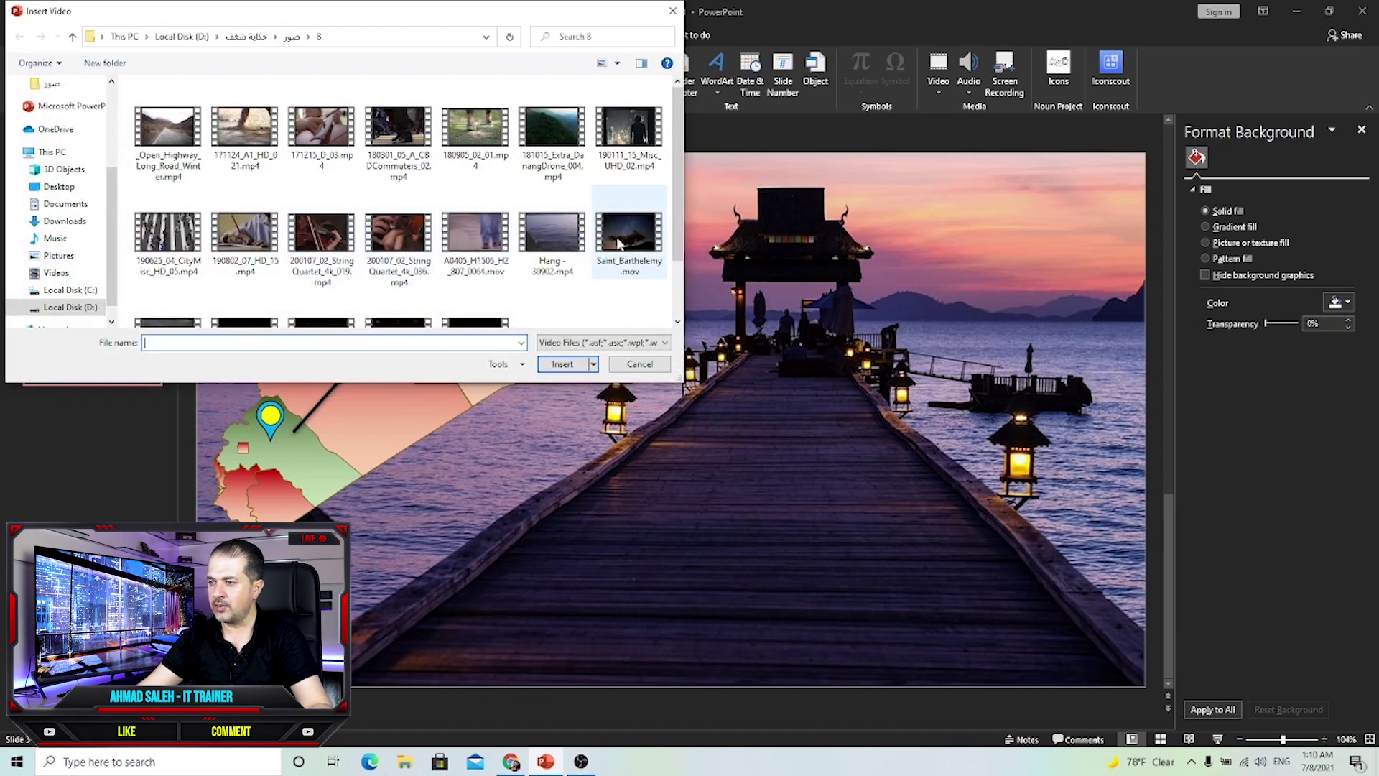
scroll(260, 254, "down", 1)
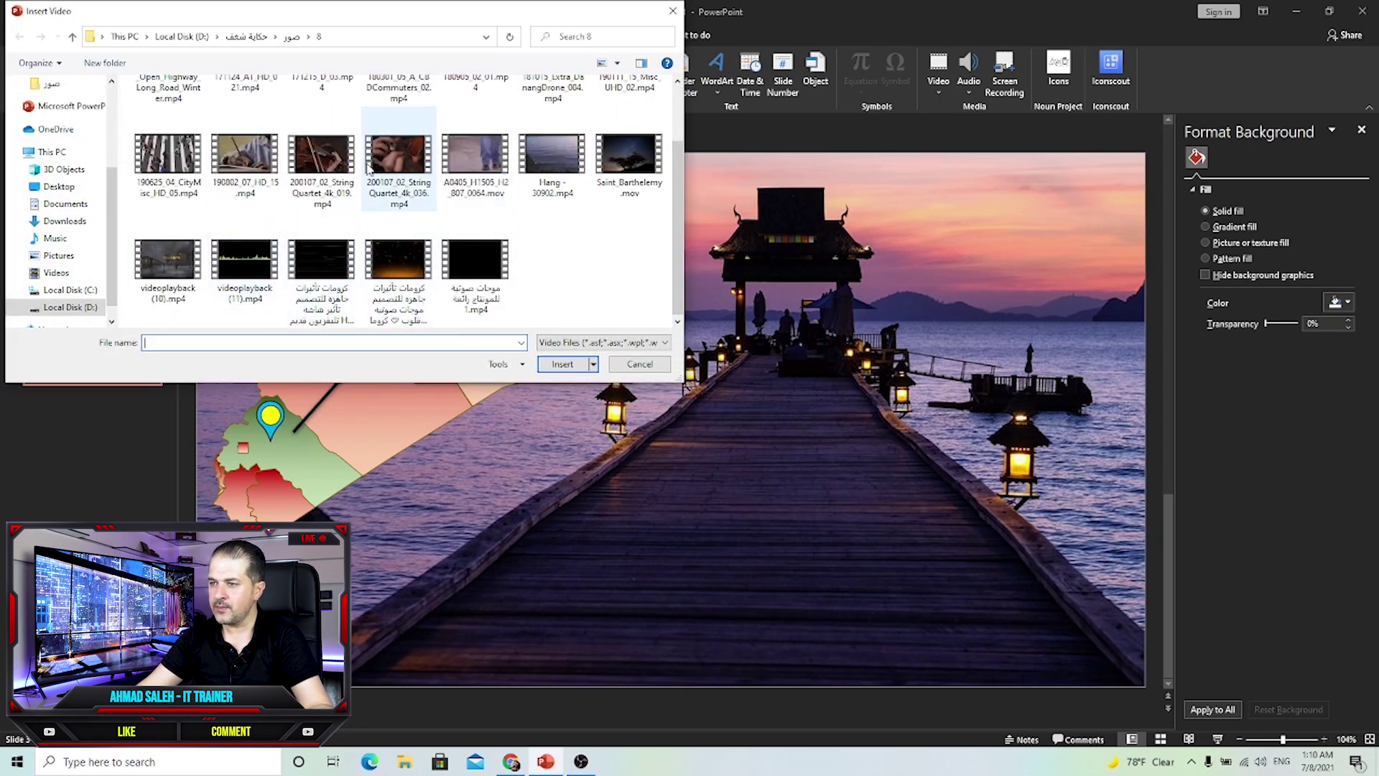
left_click(262, 37)
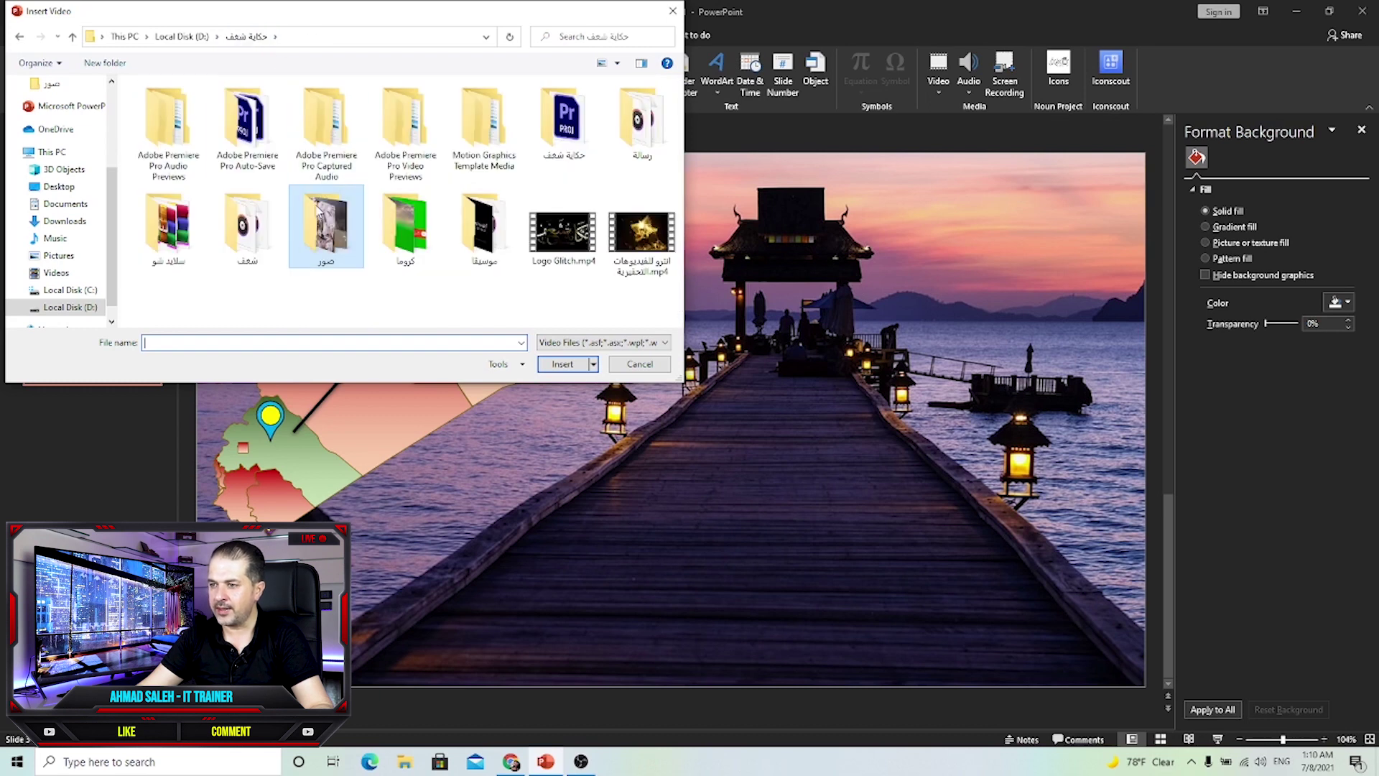
double_click(336, 239)
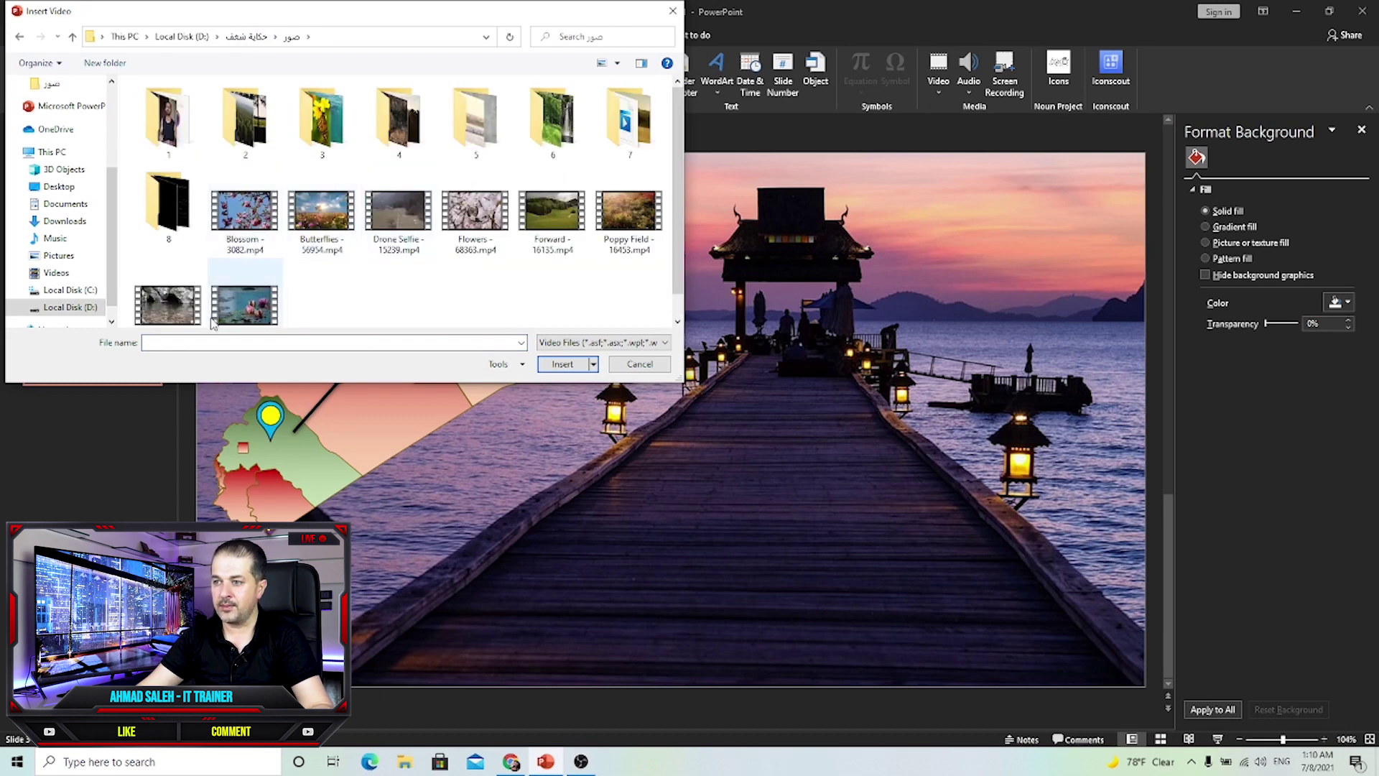
double_click(461, 214)
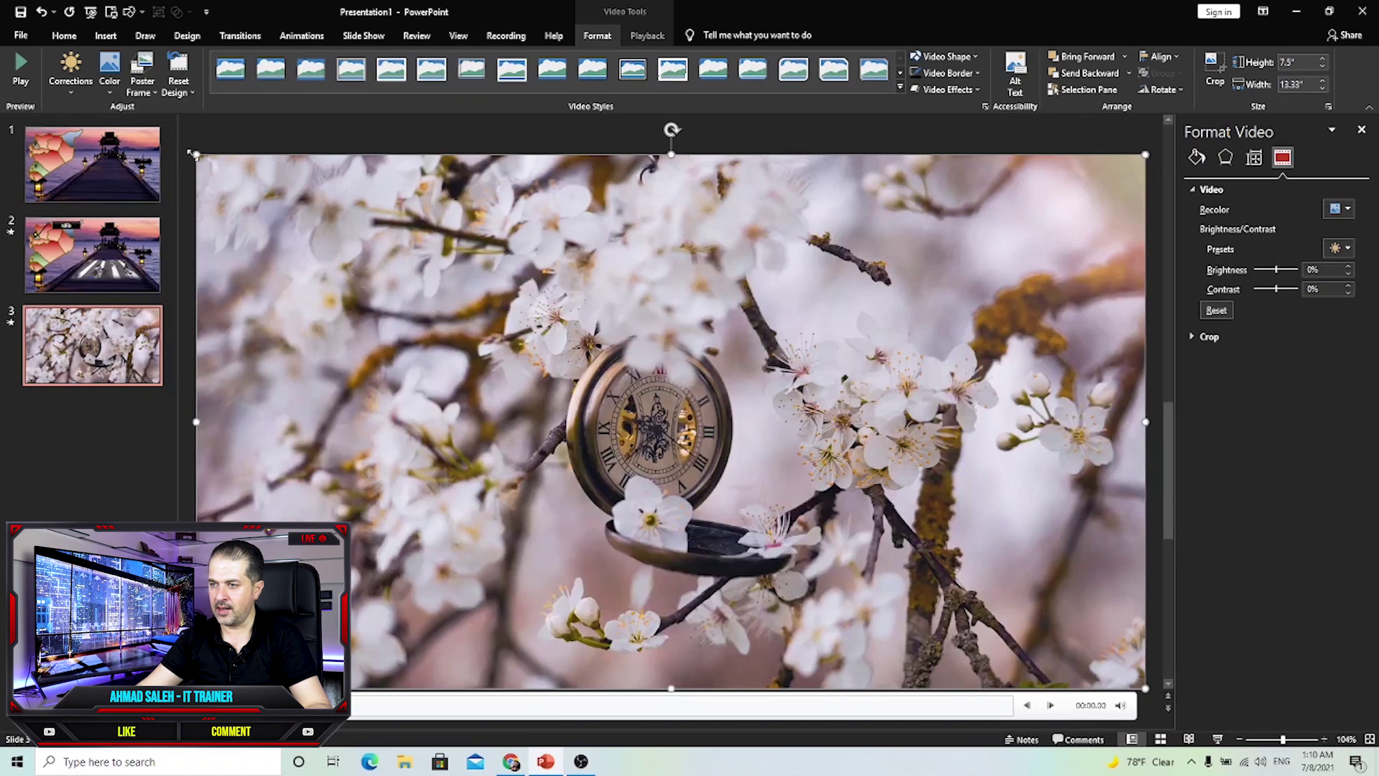
Step: Shrink the full-slide blossom video to a small box and move it onto the pier
left_click_drag(192, 153, 760, 468)
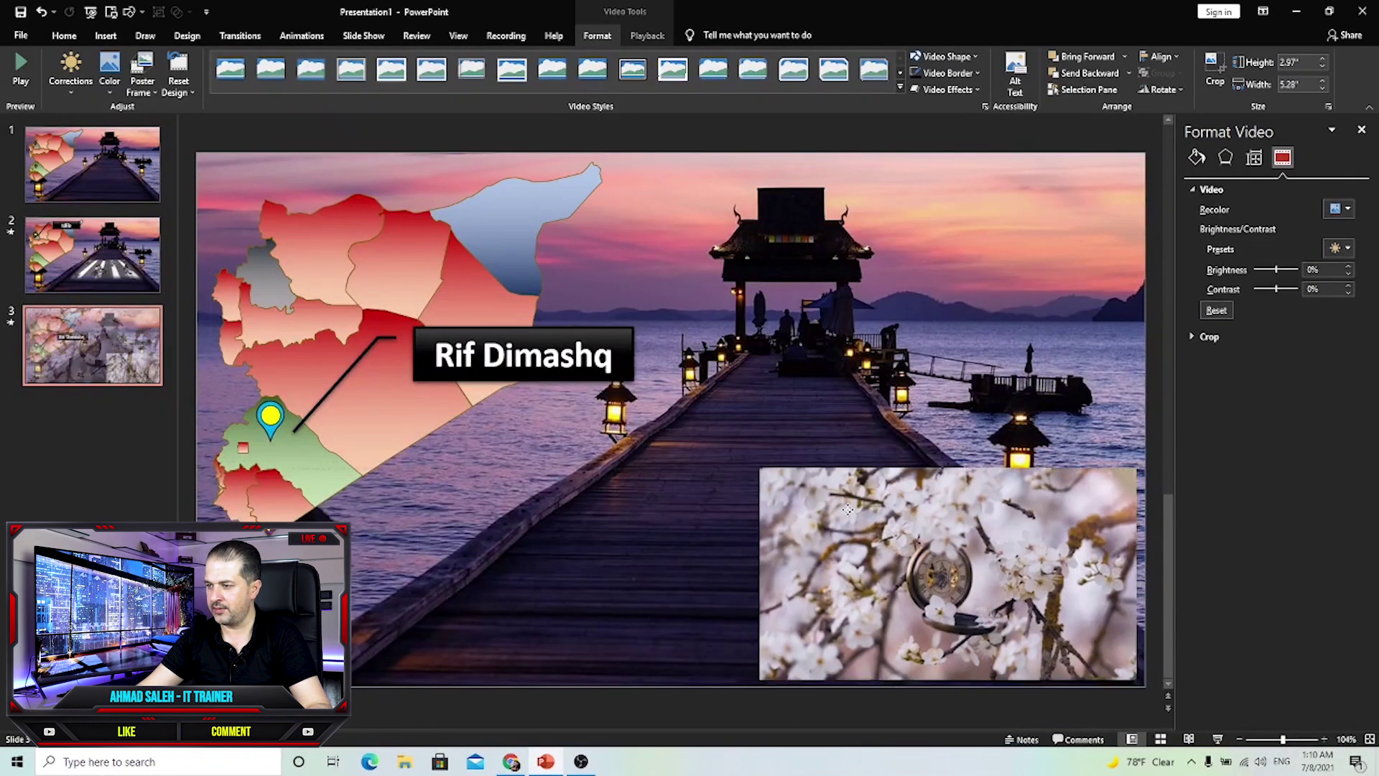
left_click_drag(847, 508, 693, 456)
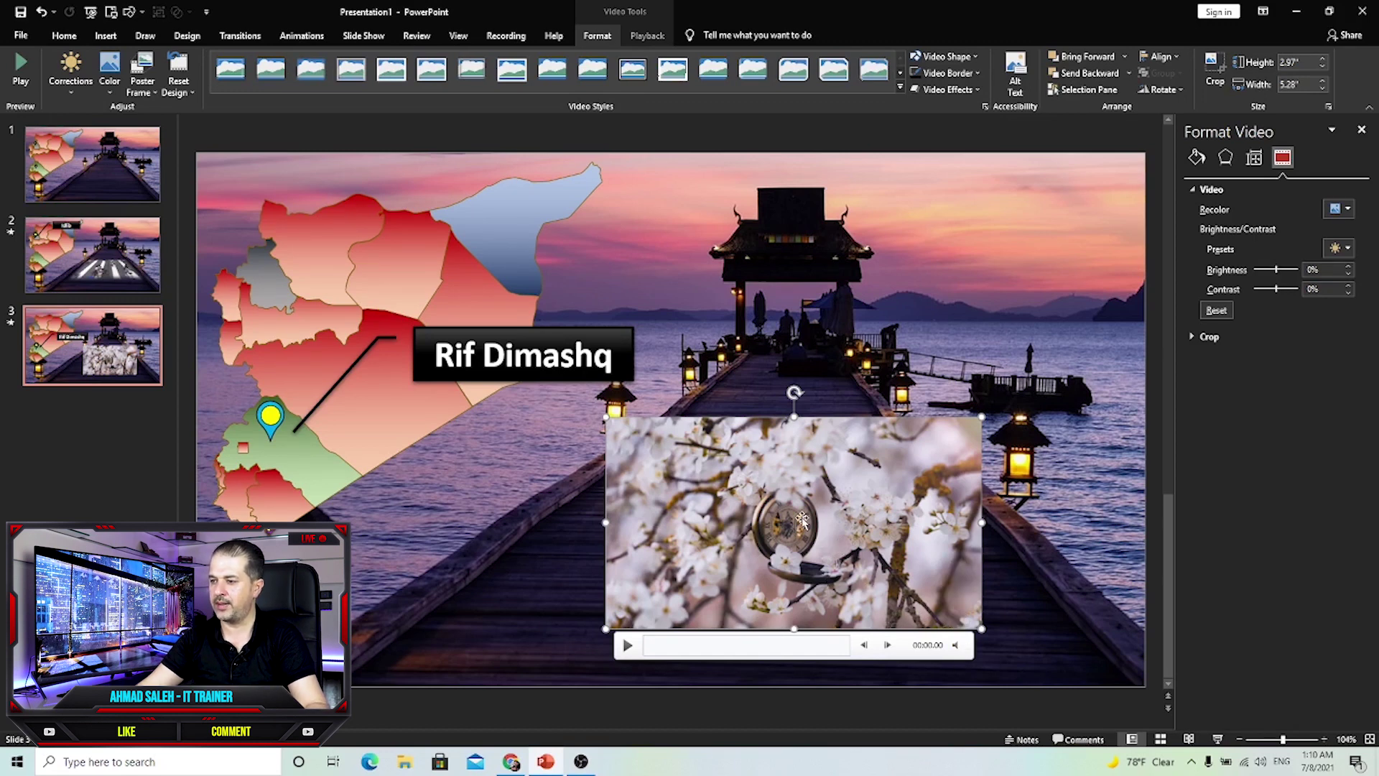
left_click_drag(770, 474, 770, 462)
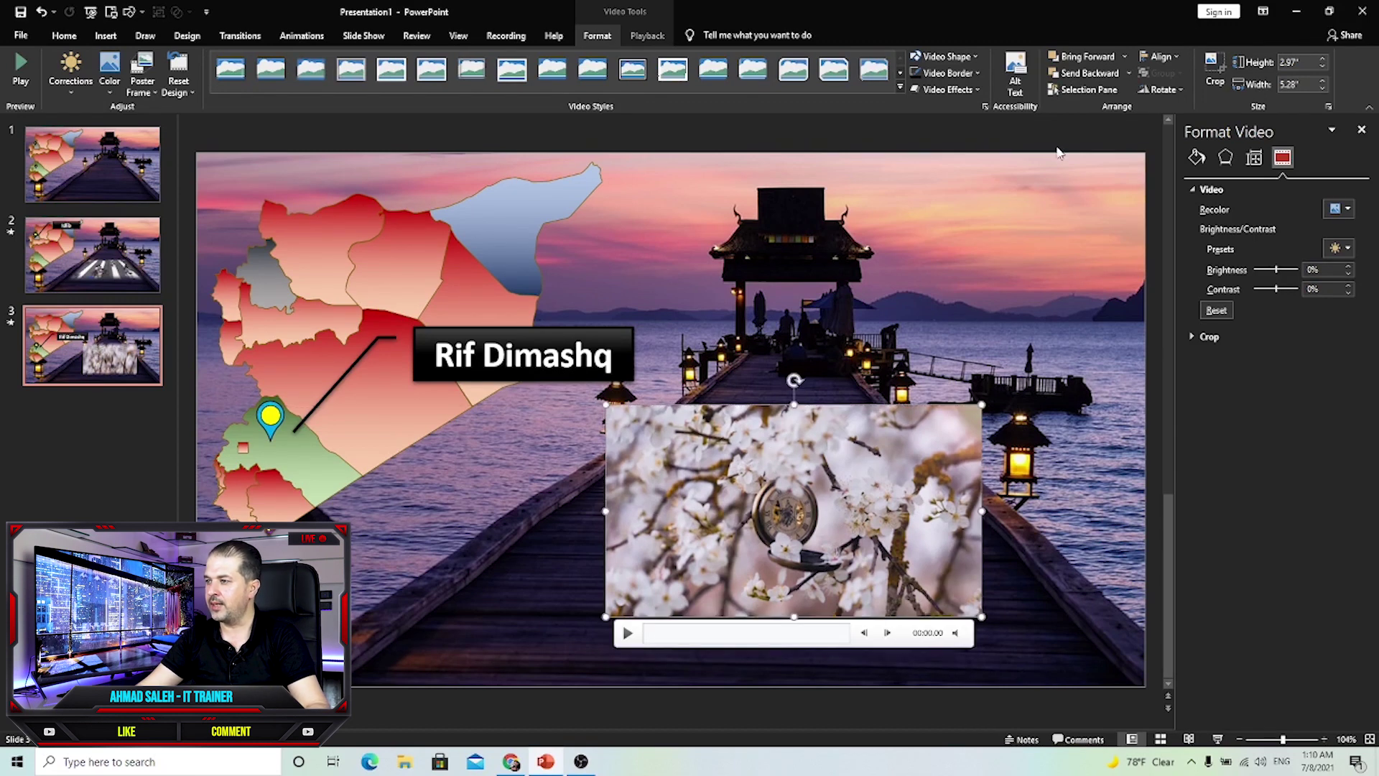
Step: Crop the video's left and right edges to 2.97" by 3.96"
left_click(1215, 68)
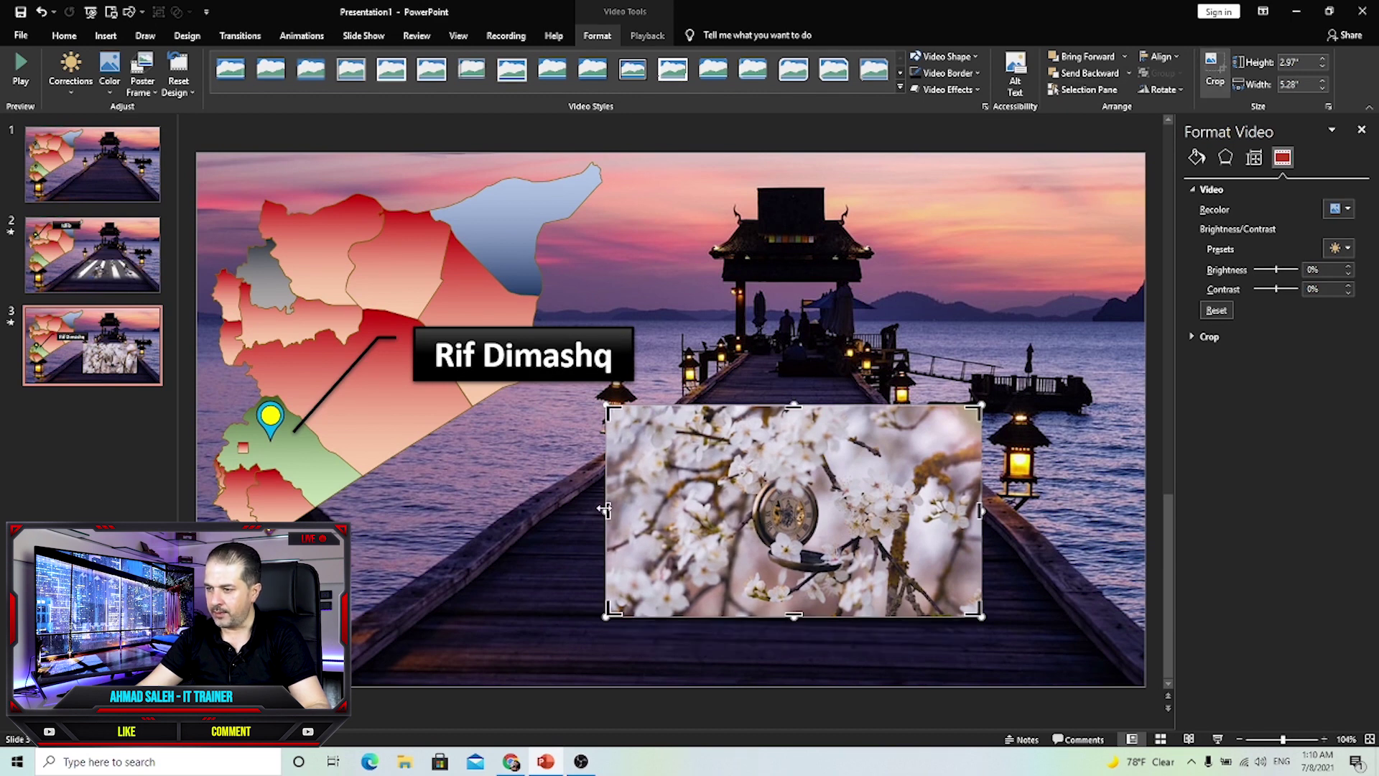
left_click_drag(607, 510, 634, 510)
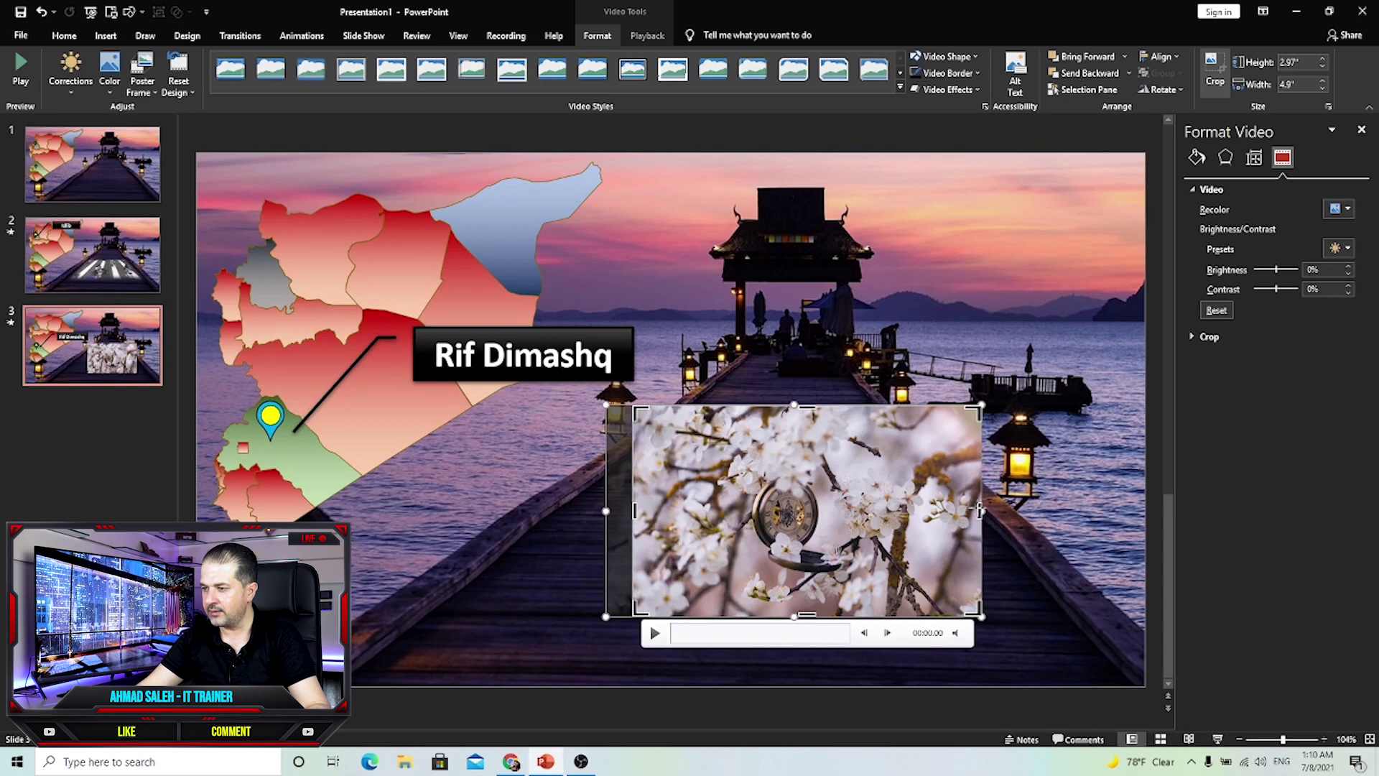
left_click_drag(980, 509, 914, 510)
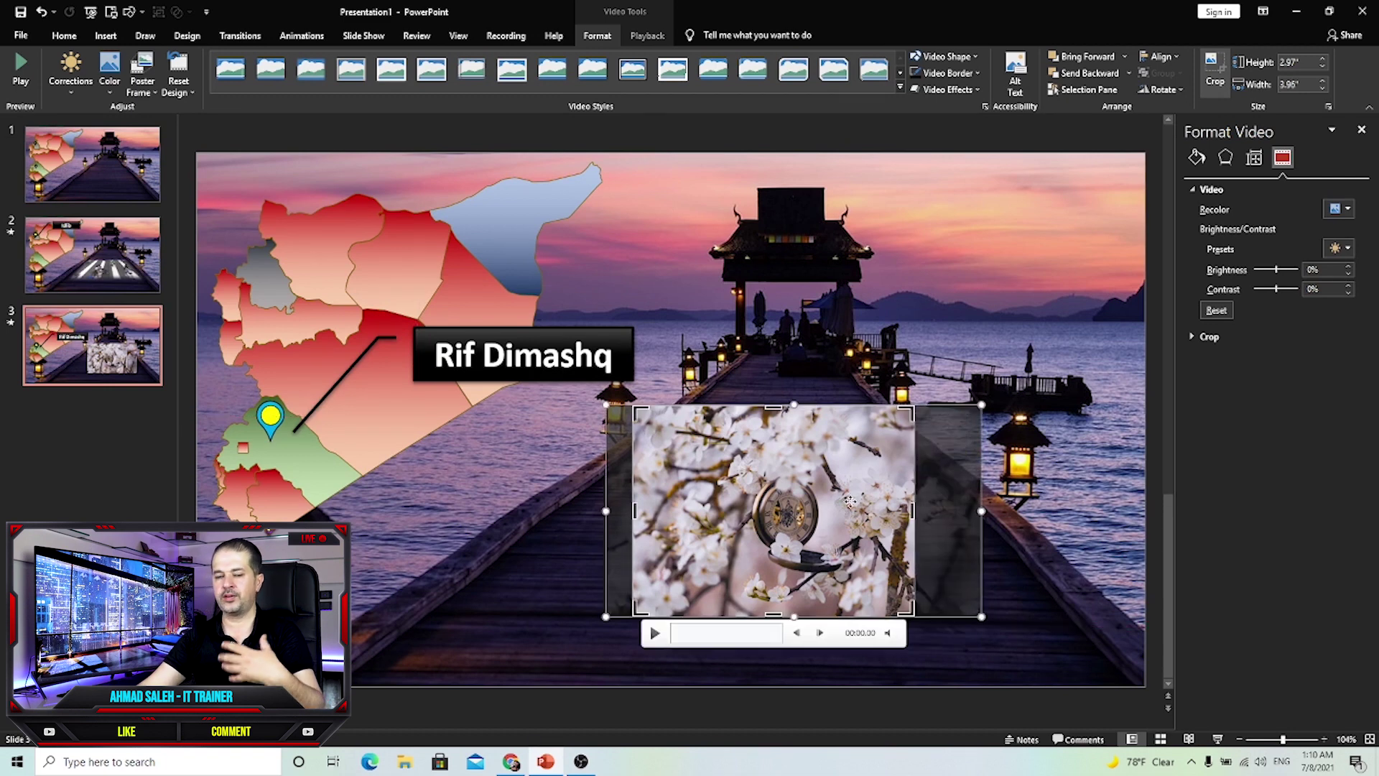
left_click(805, 486)
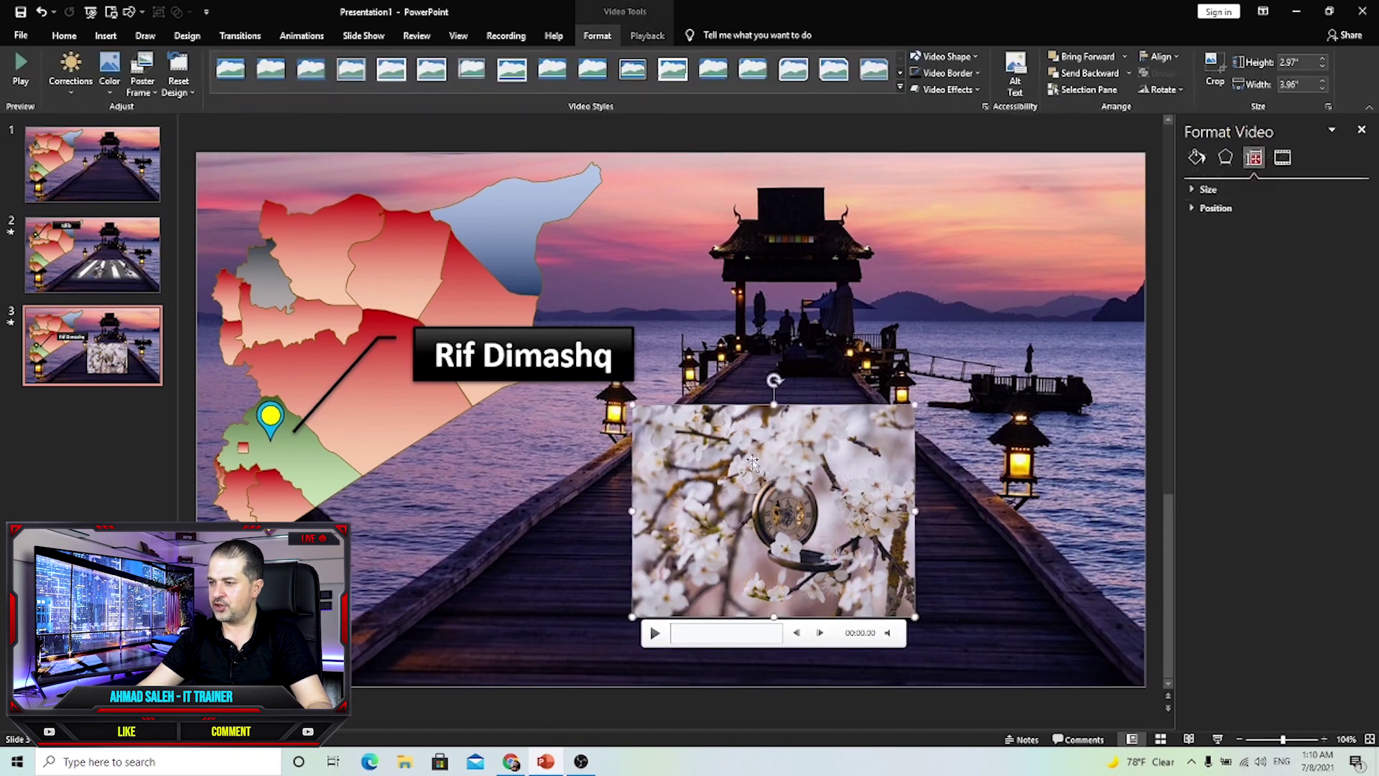
Step: Give the video 19 pt soft edges and a perspective 3-D Rotation preset
left_click(1226, 159)
left_click_drag(1223, 287, 1235, 283)
left_click(1330, 359)
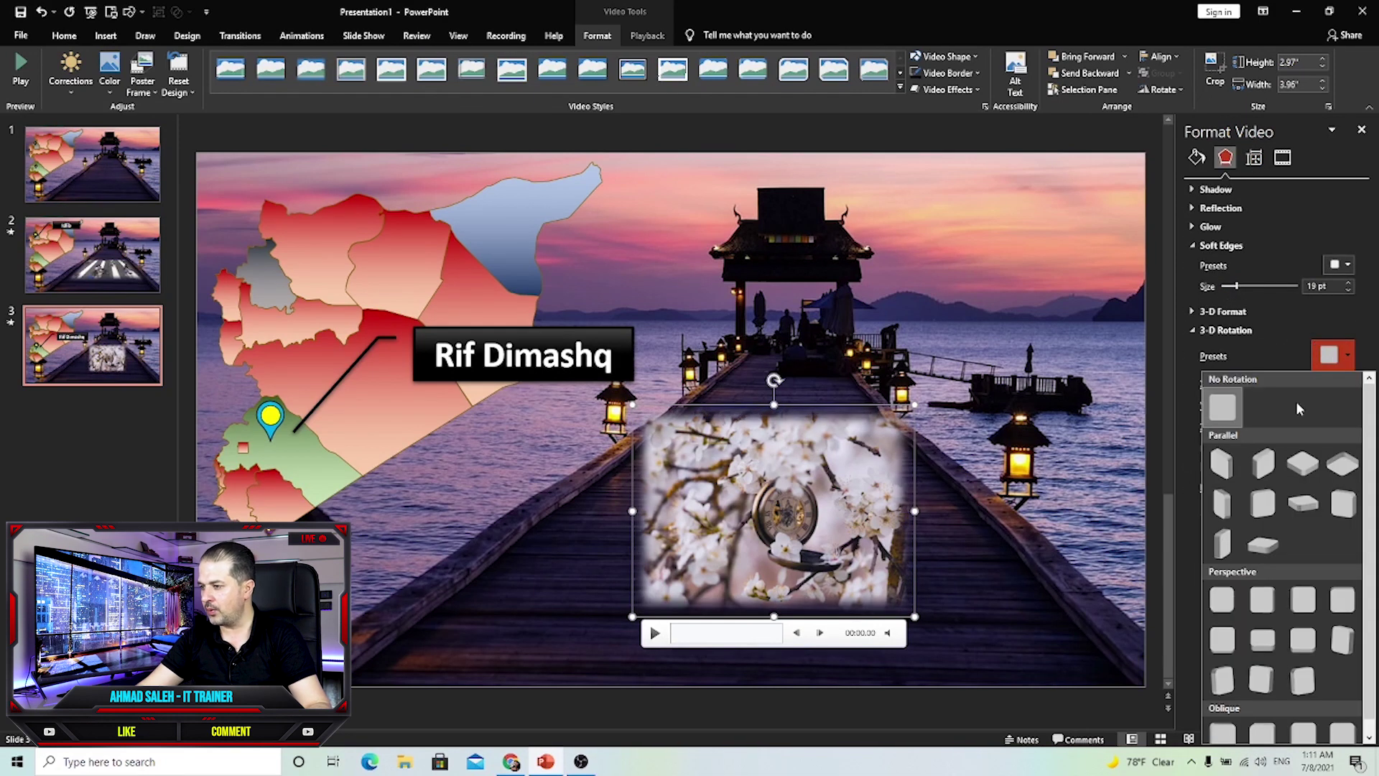
left_click(1304, 639)
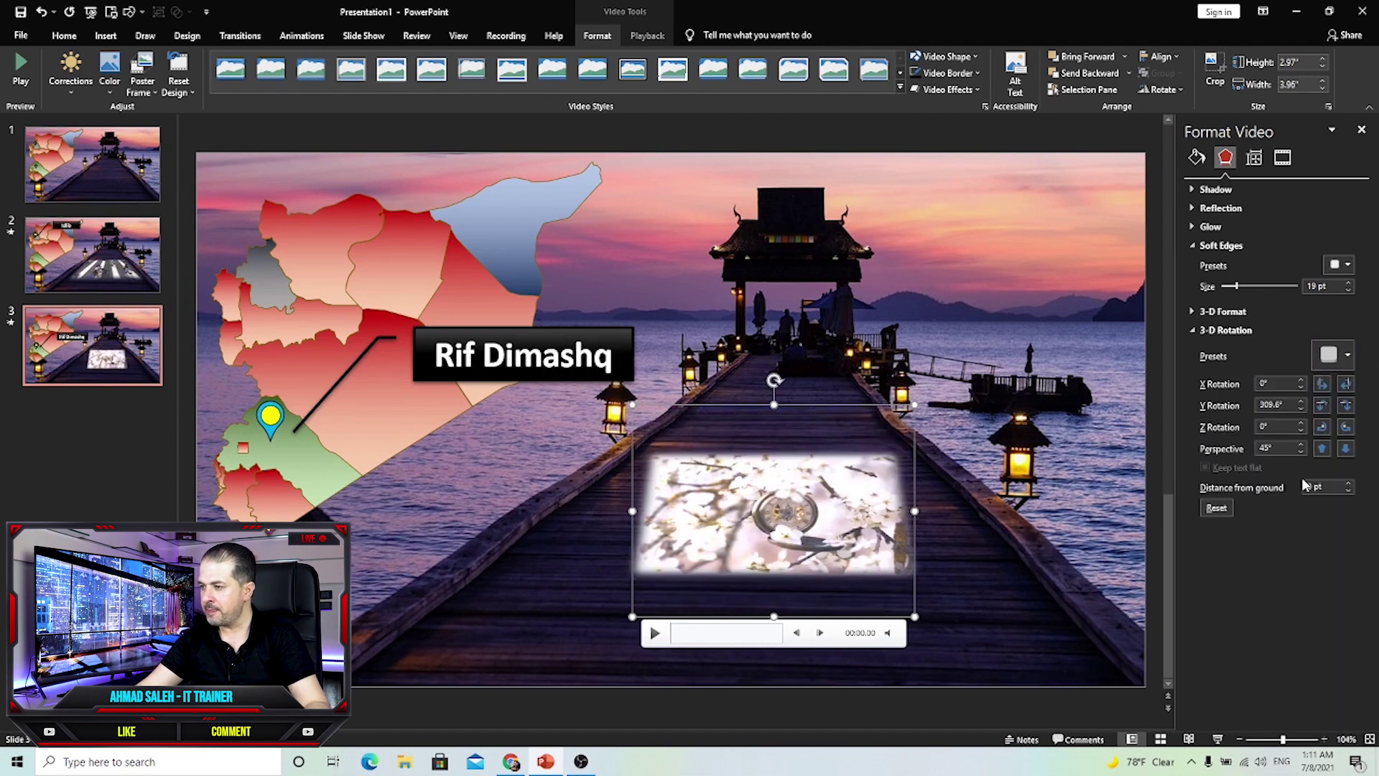
Step: Lower the video's Y rotation and raise its perspective to 105° so it lies along the pier
left_click(1346, 405)
left_click(1346, 405)
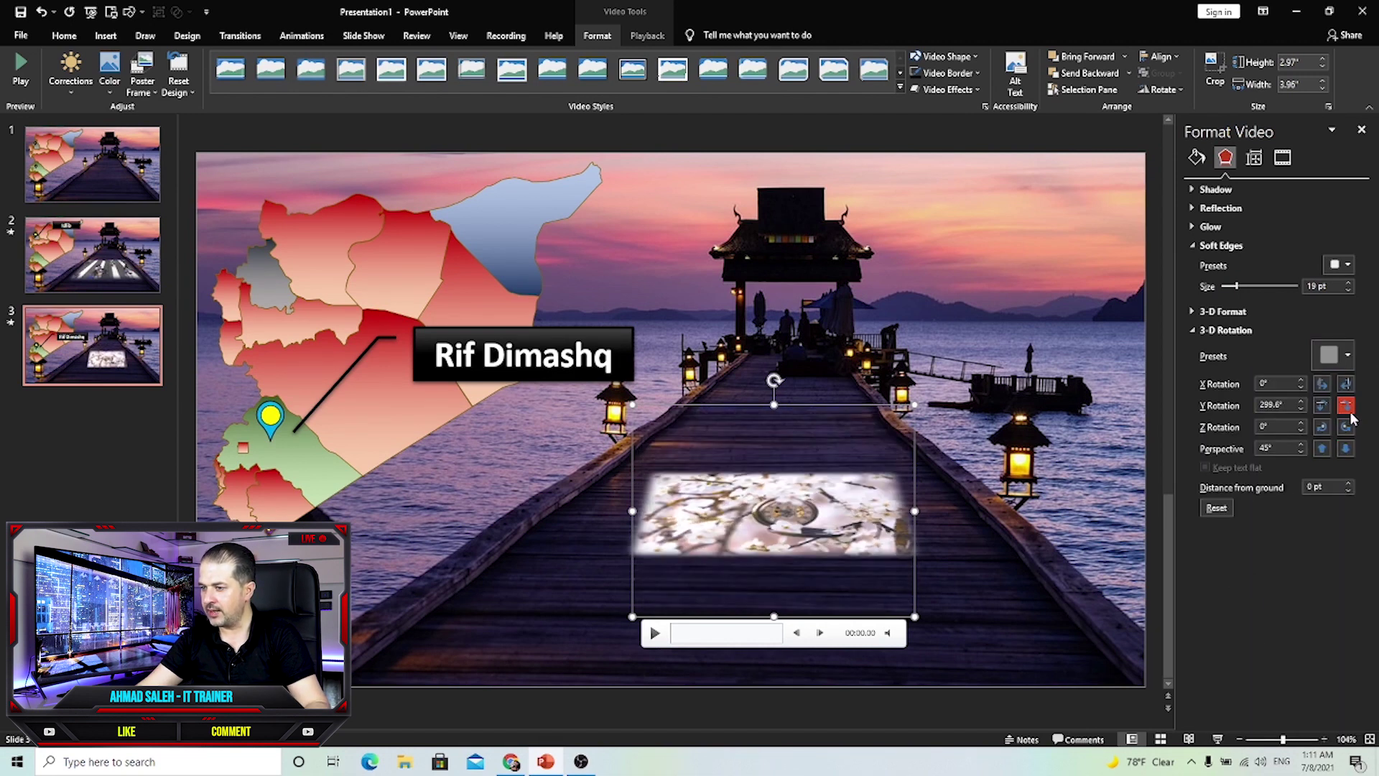
left_click(1346, 448)
left_click(1346, 448)
left_click(1346, 448)
left_click(1346, 448)
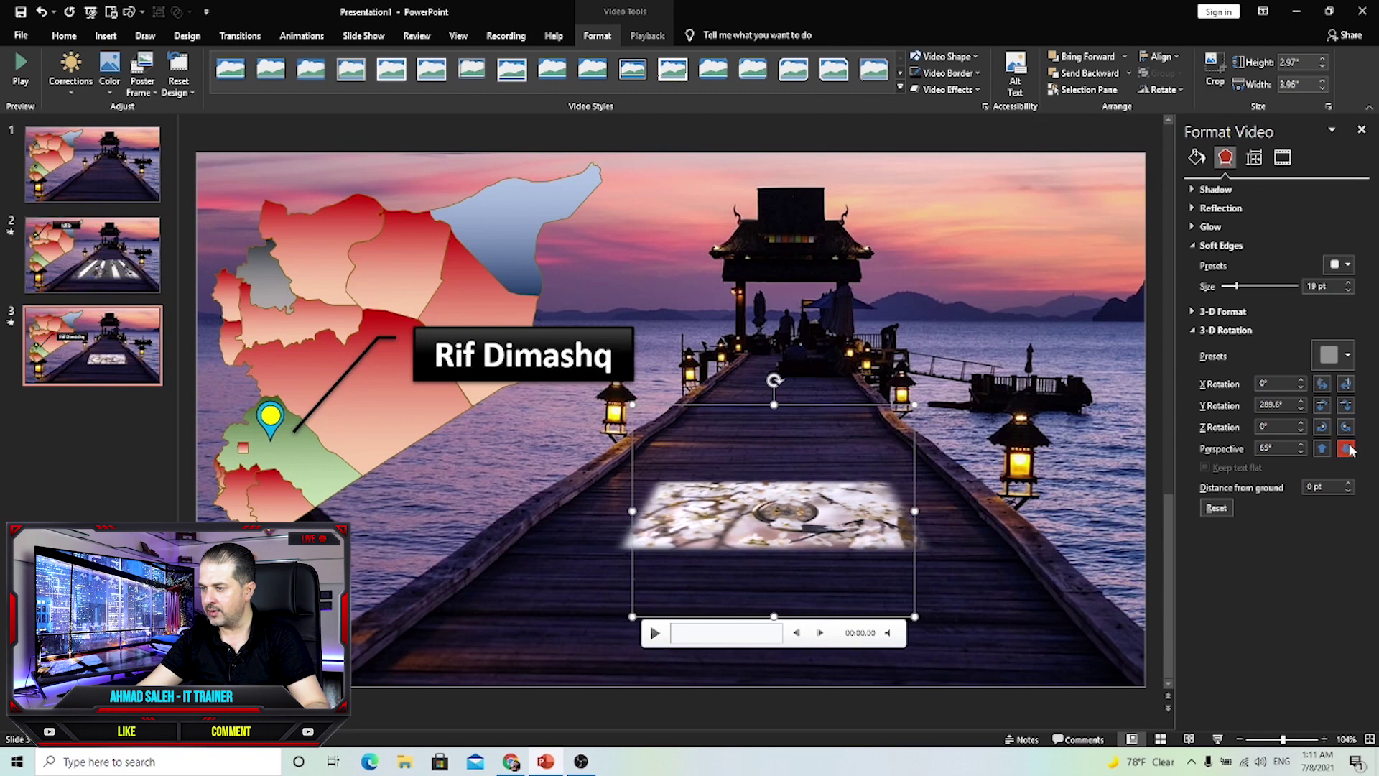
left_click(1346, 448)
left_click(1346, 448)
left_click(1346, 448)
left_click(1346, 448)
left_click(1346, 448)
left_click(1346, 448)
left_click(1346, 449)
left_click(1346, 448)
left_click(1346, 448)
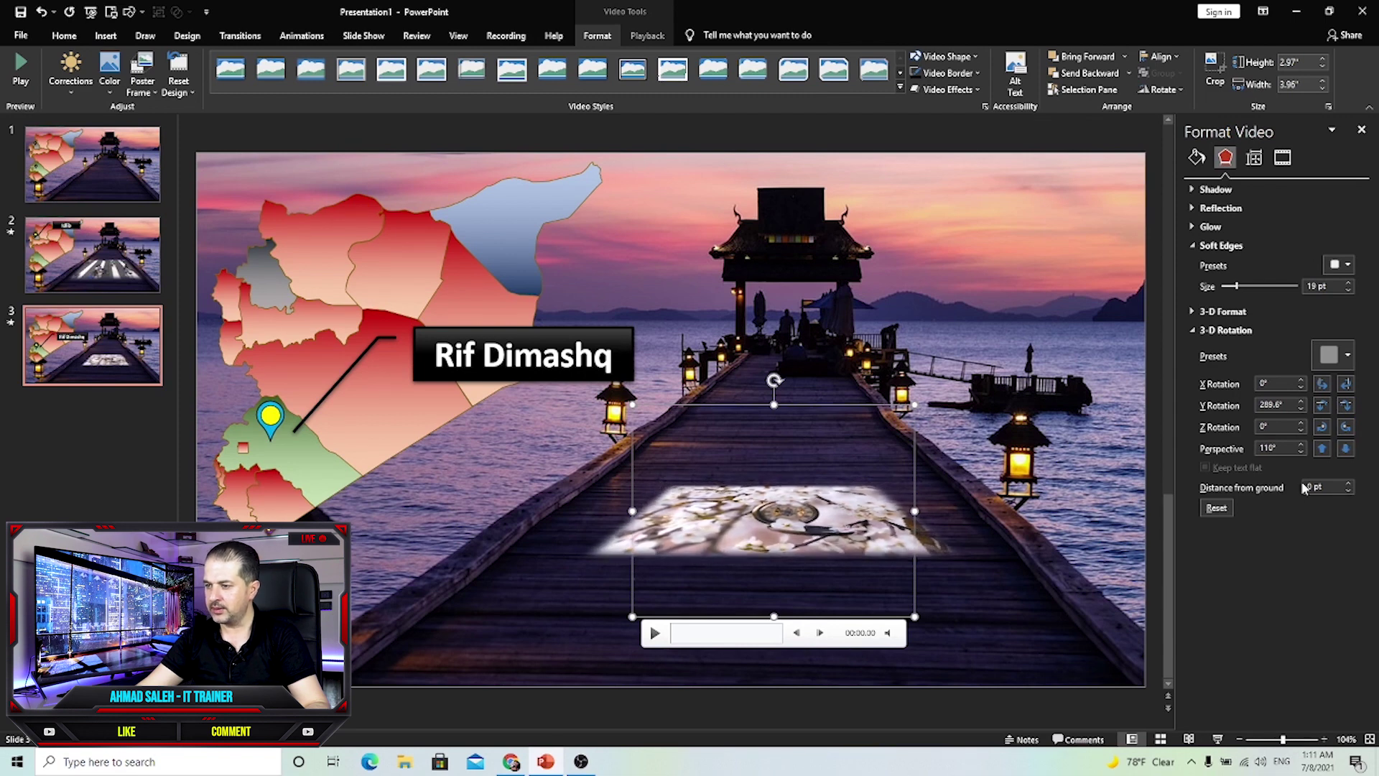
Step: Enlarge the tilted video to 5.52" wide, reposition it on the pier, and set 33 pt soft edges
left_click_drag(632, 616, 523, 695)
left_click(703, 522)
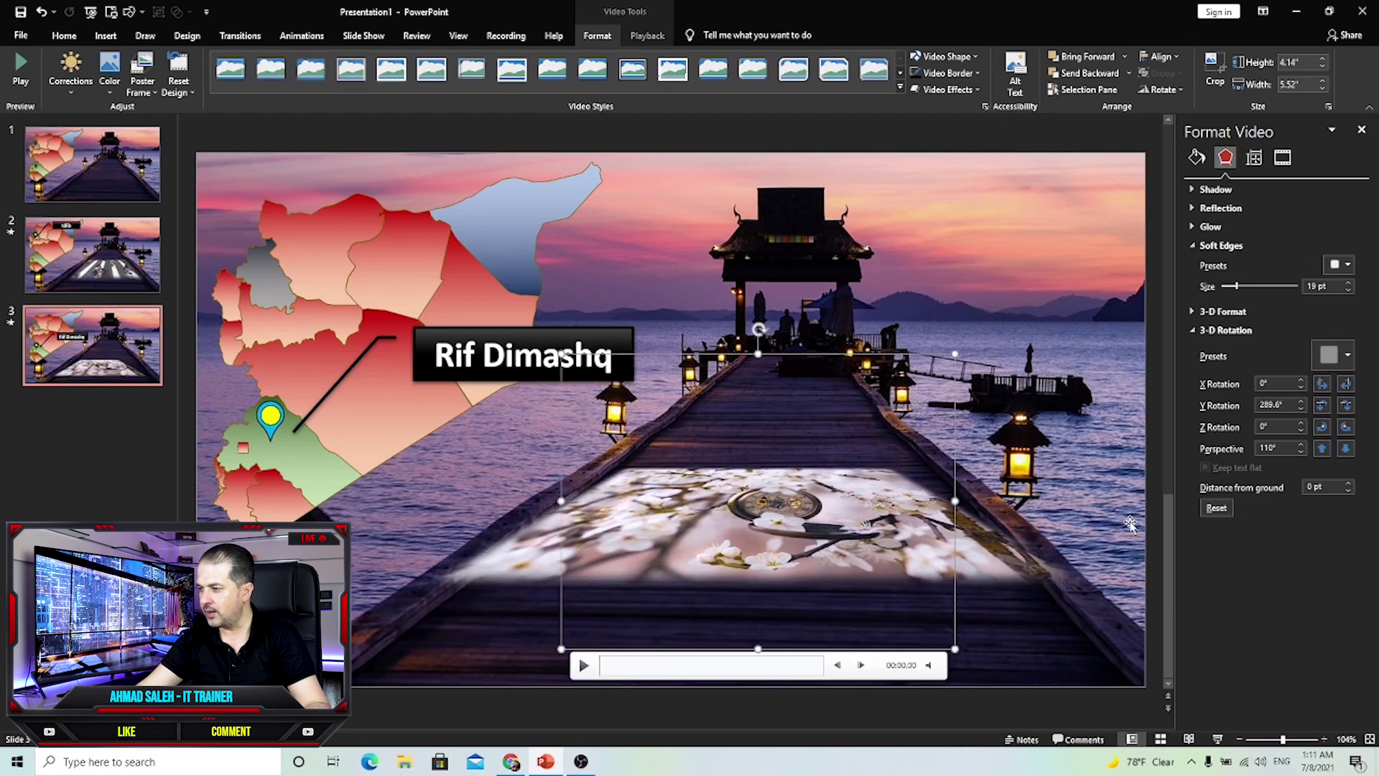
left_click_drag(861, 584, 854, 584)
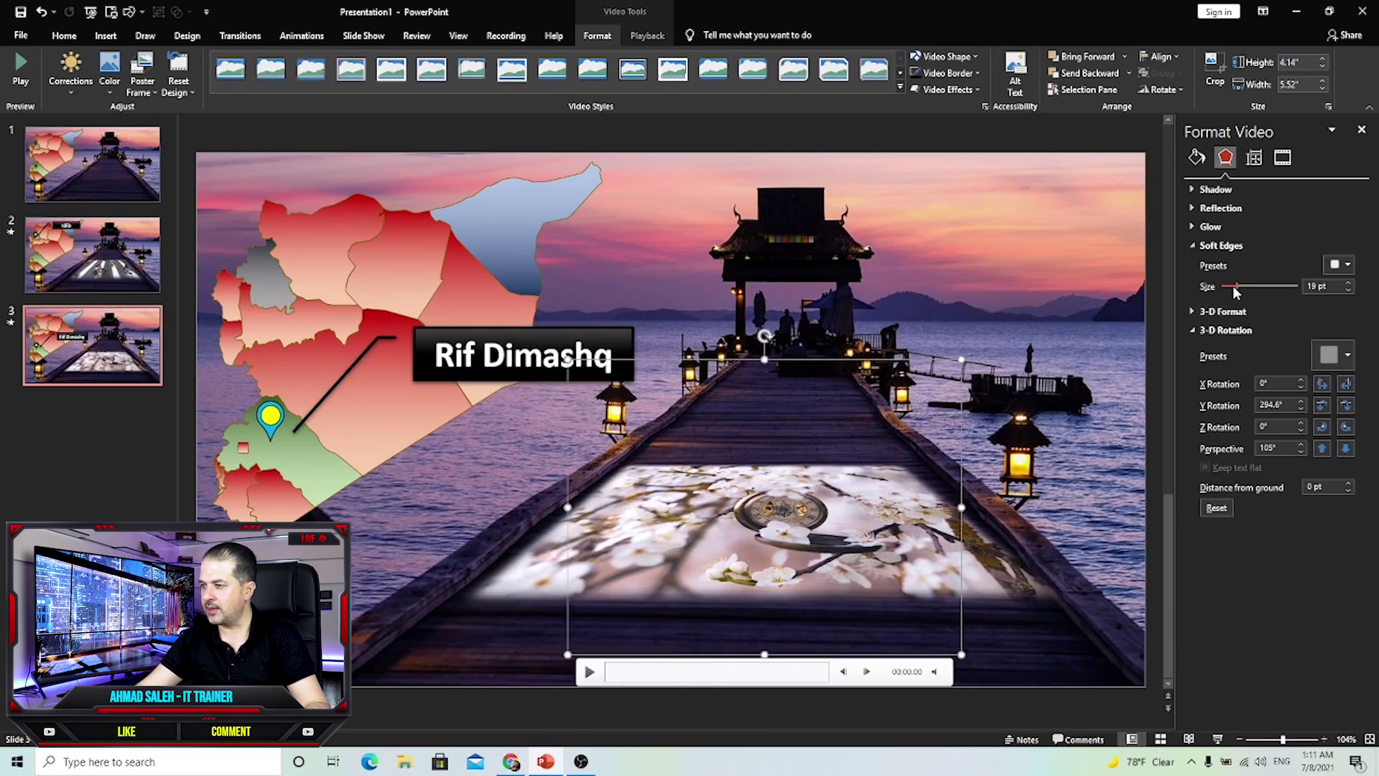
left_click_drag(1235, 287, 1248, 287)
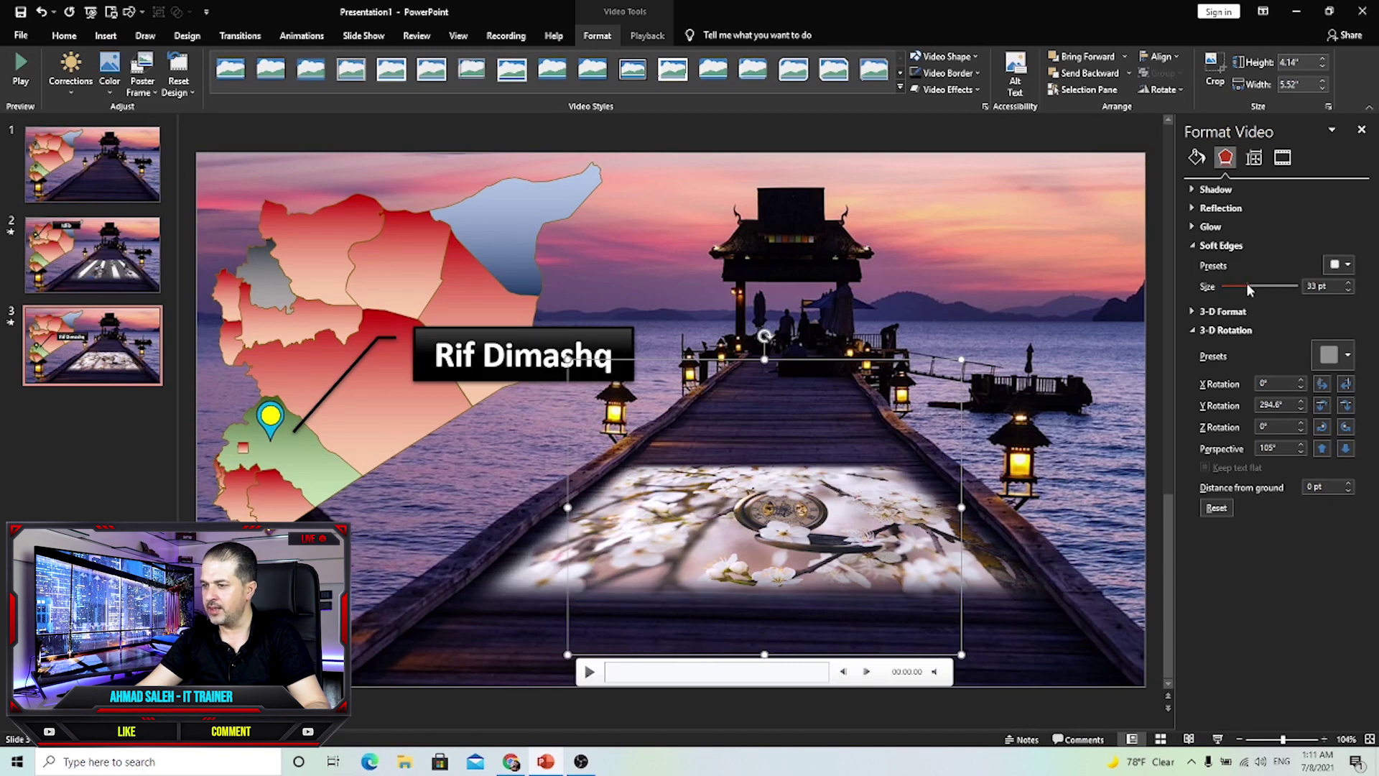
left_click_drag(692, 492, 697, 488)
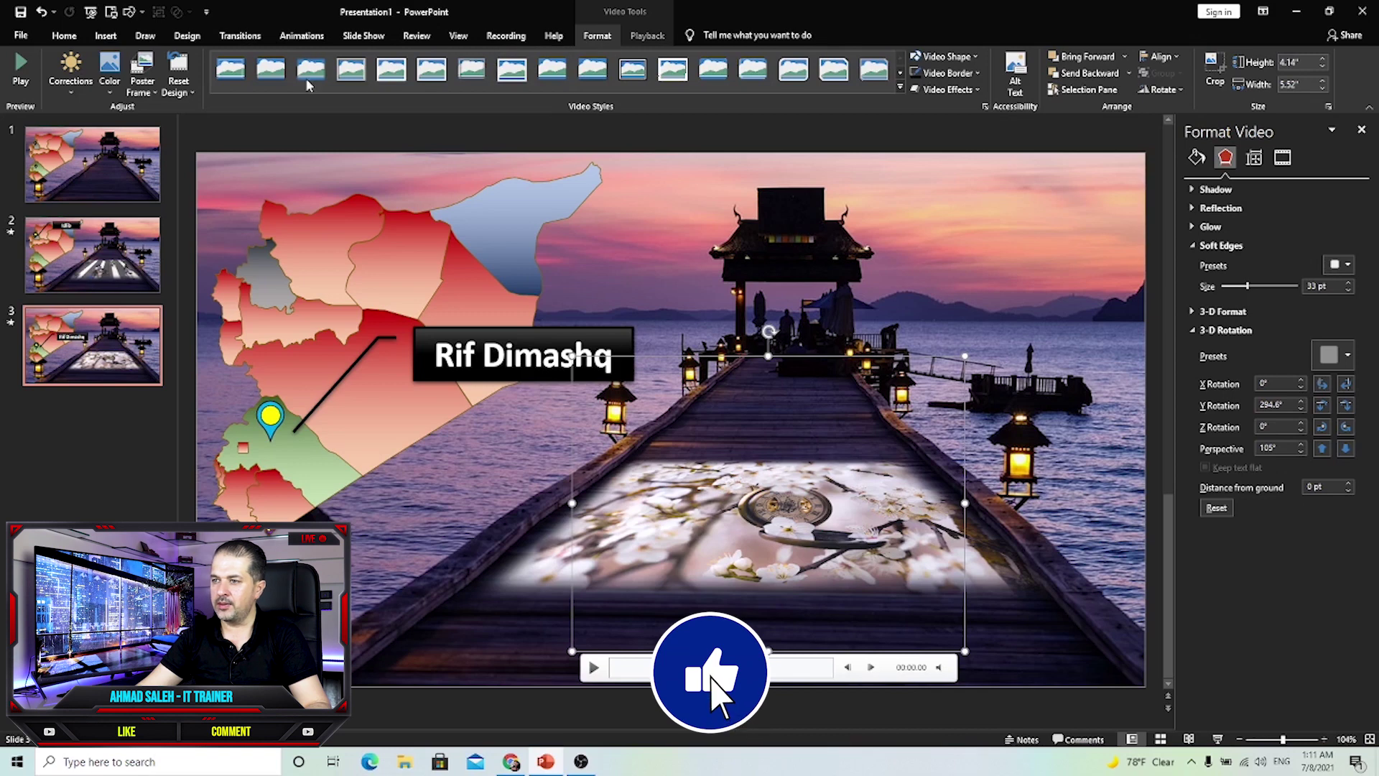
Step: Trigger the slide 3 video On Click of الموقع, then return to slide 1
left_click(301, 36)
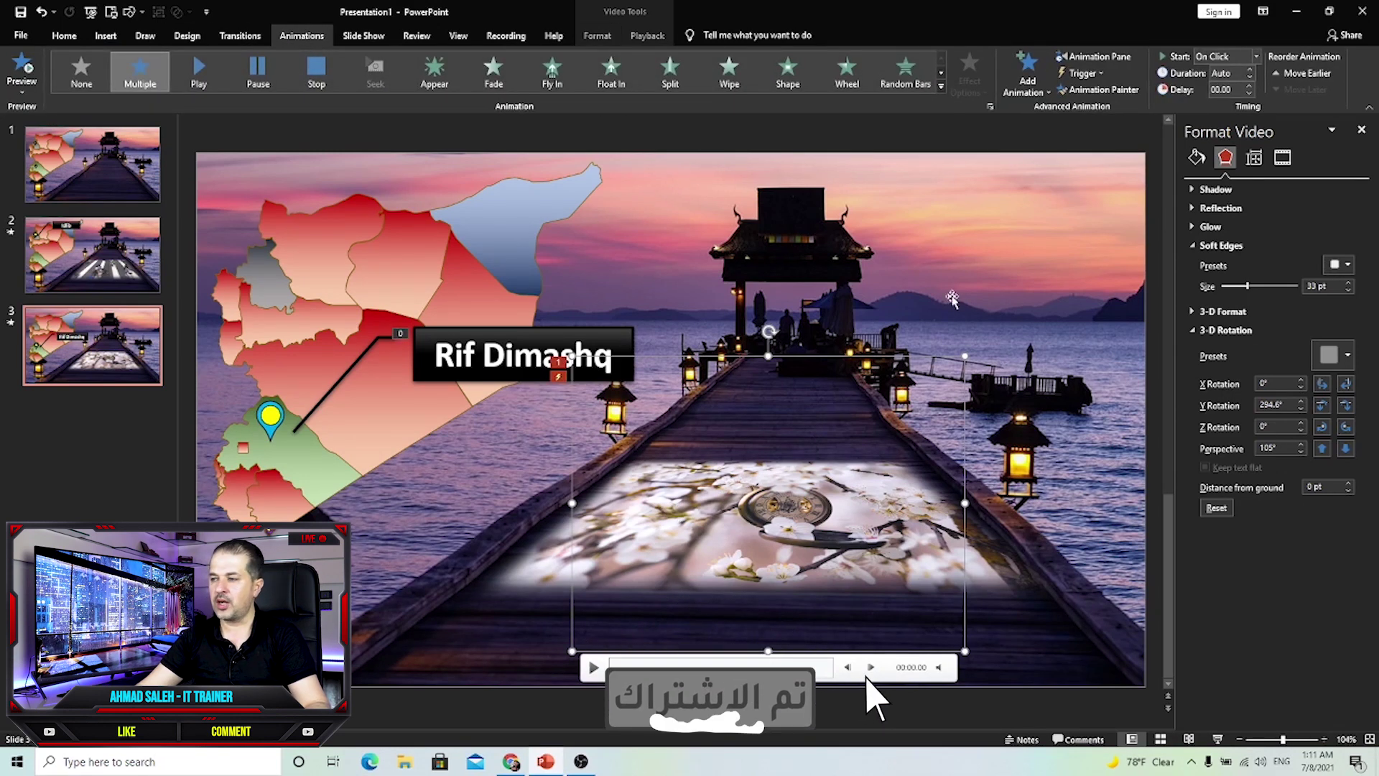
left_click(1096, 73)
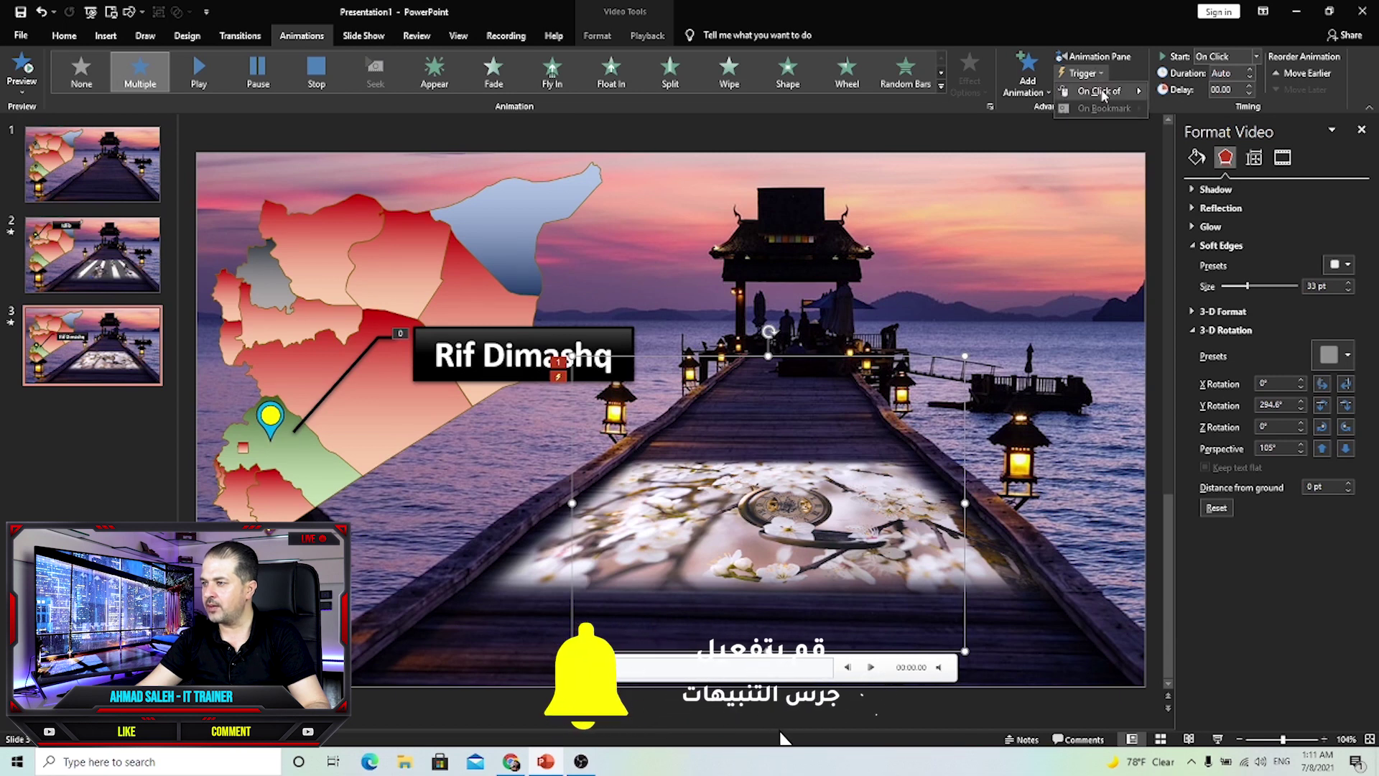
mouse_move(1110, 92)
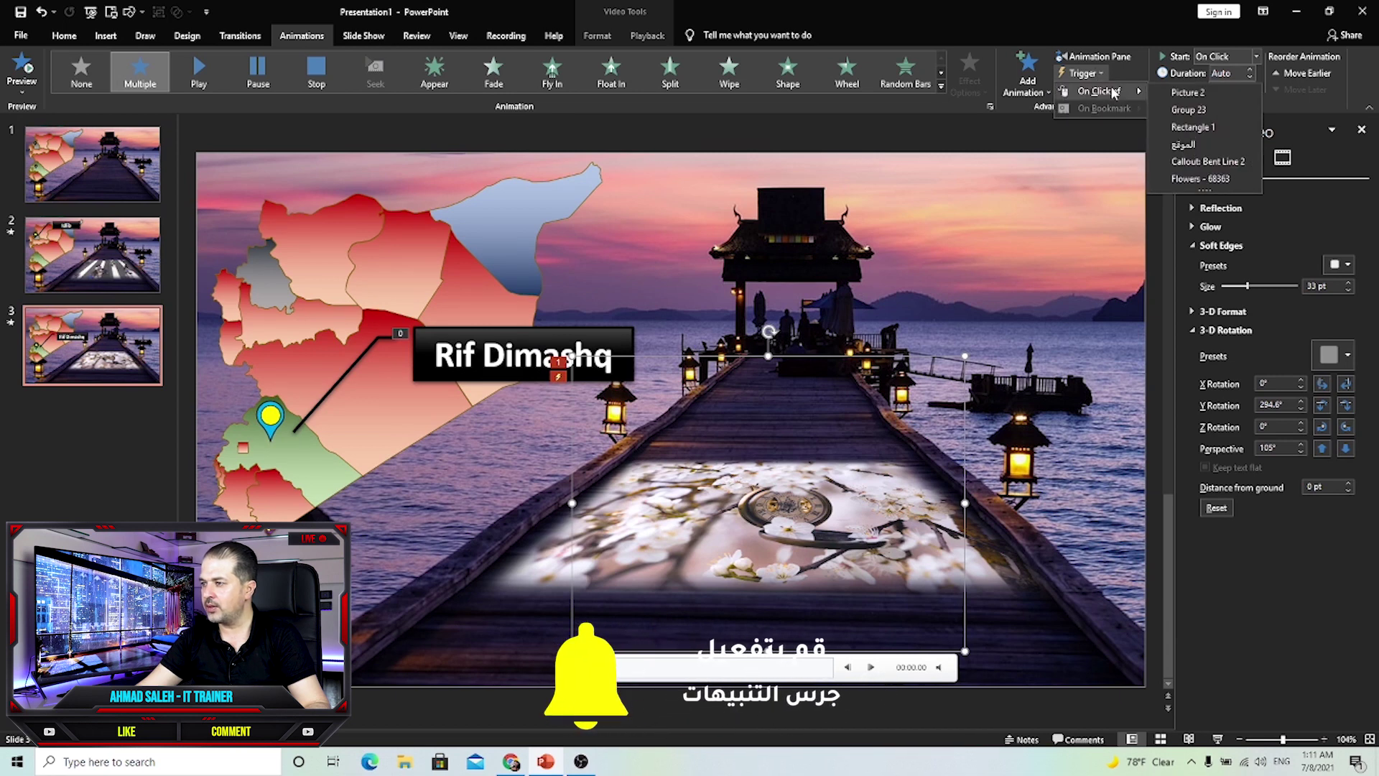
left_click(1183, 147)
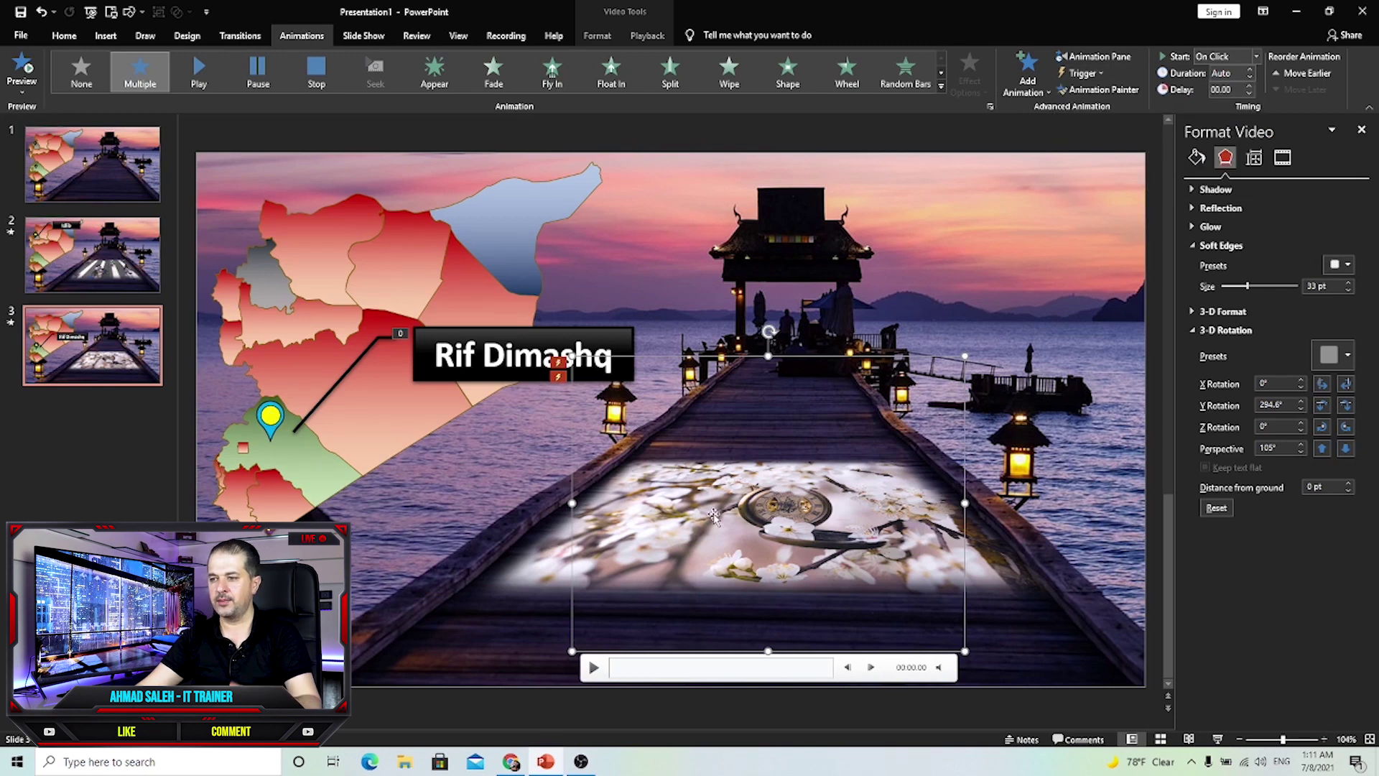
left_click(92, 164)
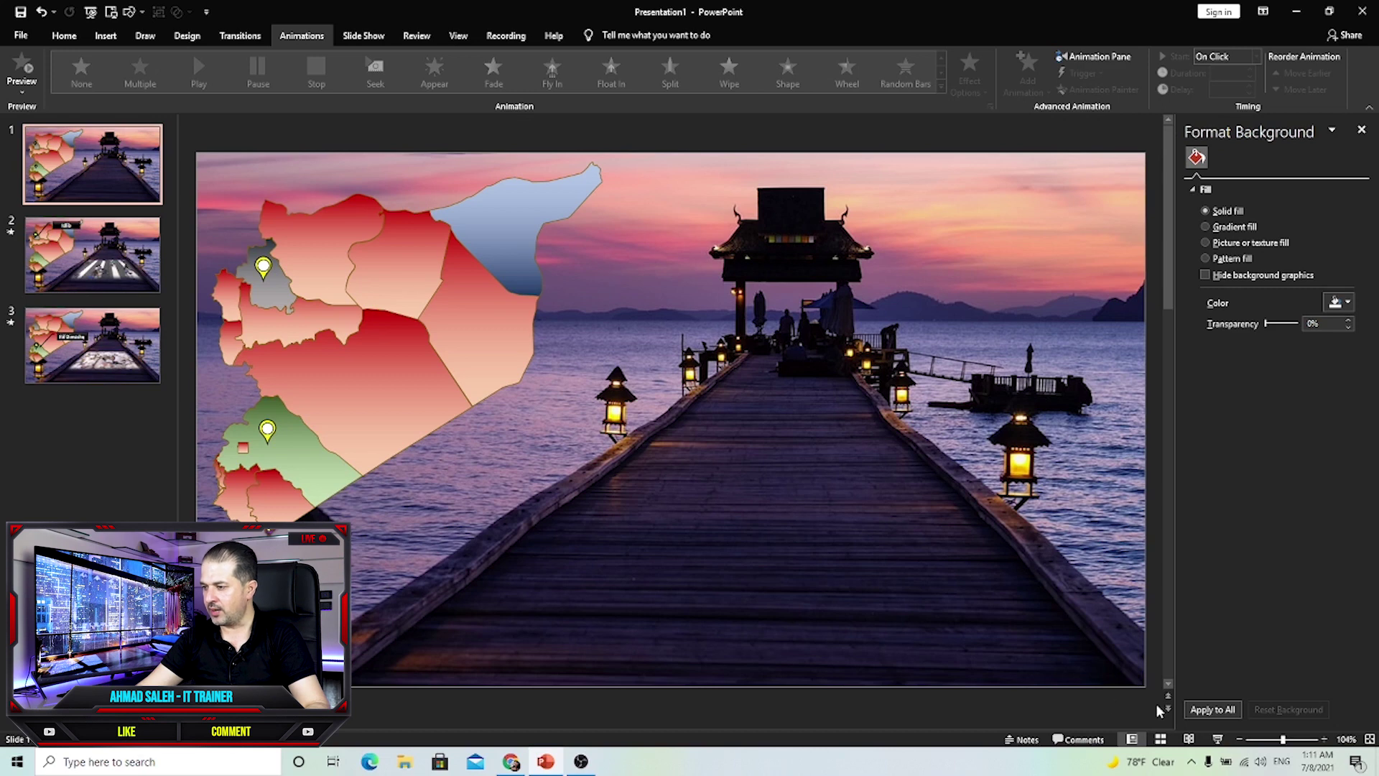
Step: Run the slide show, test the Idlib and Rif Dimashq pins, then exit
left_click(1218, 739)
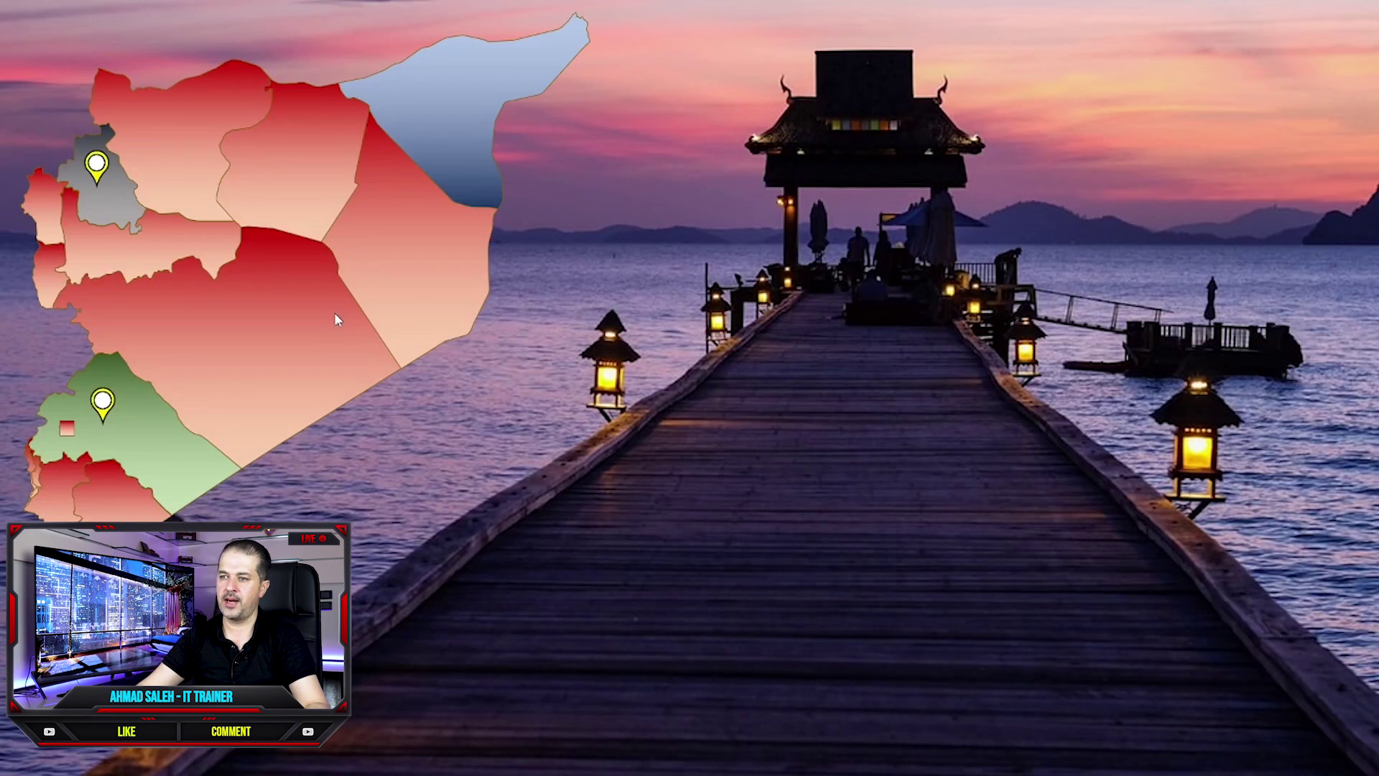
left_click(93, 176)
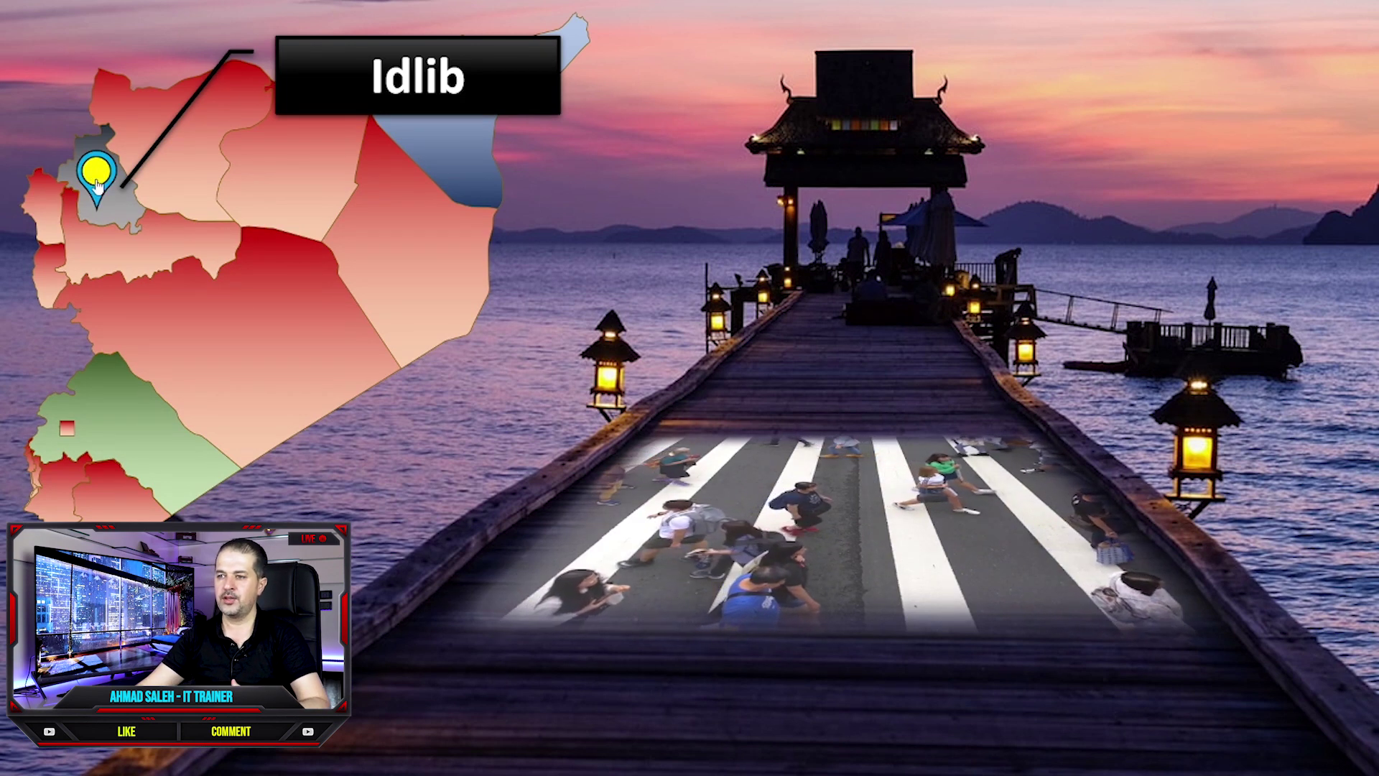
left_click(132, 271)
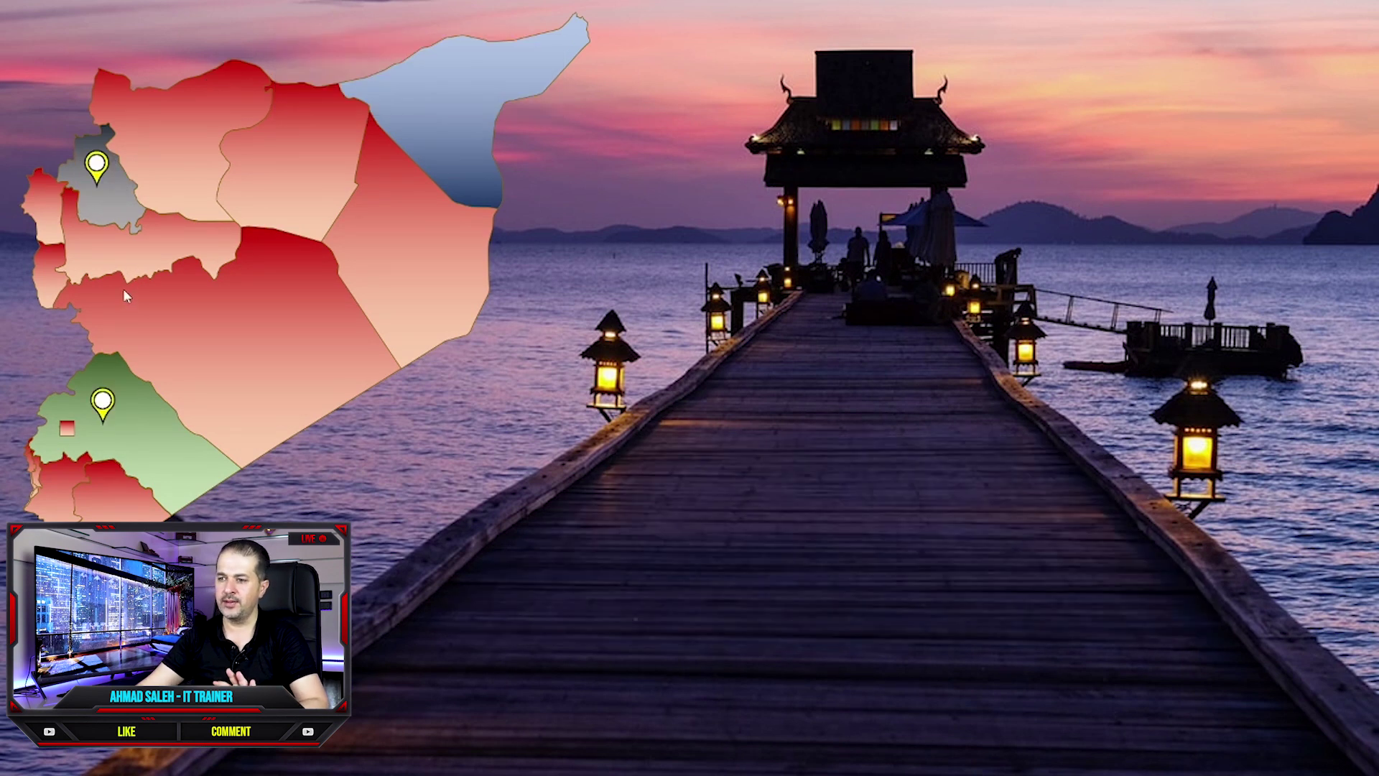
left_click(103, 401)
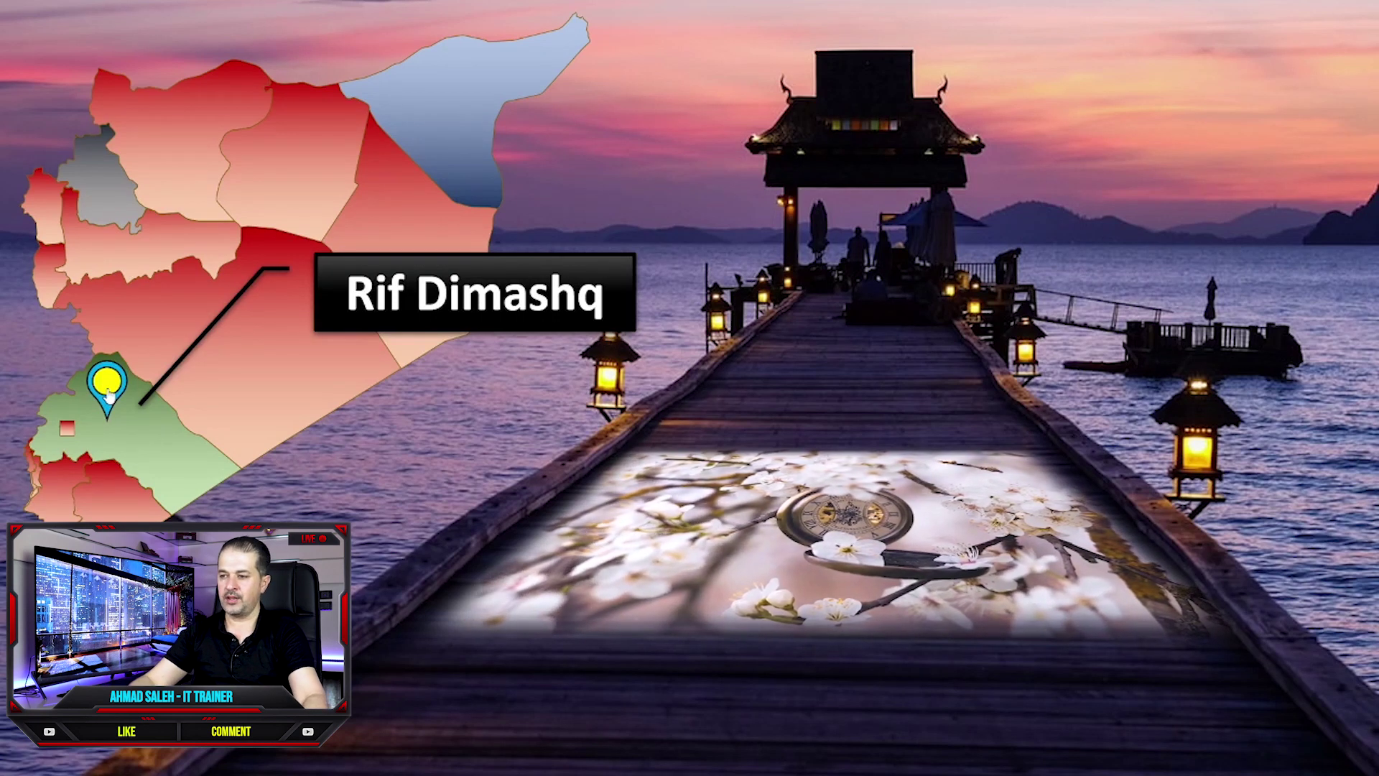
key("Escape")
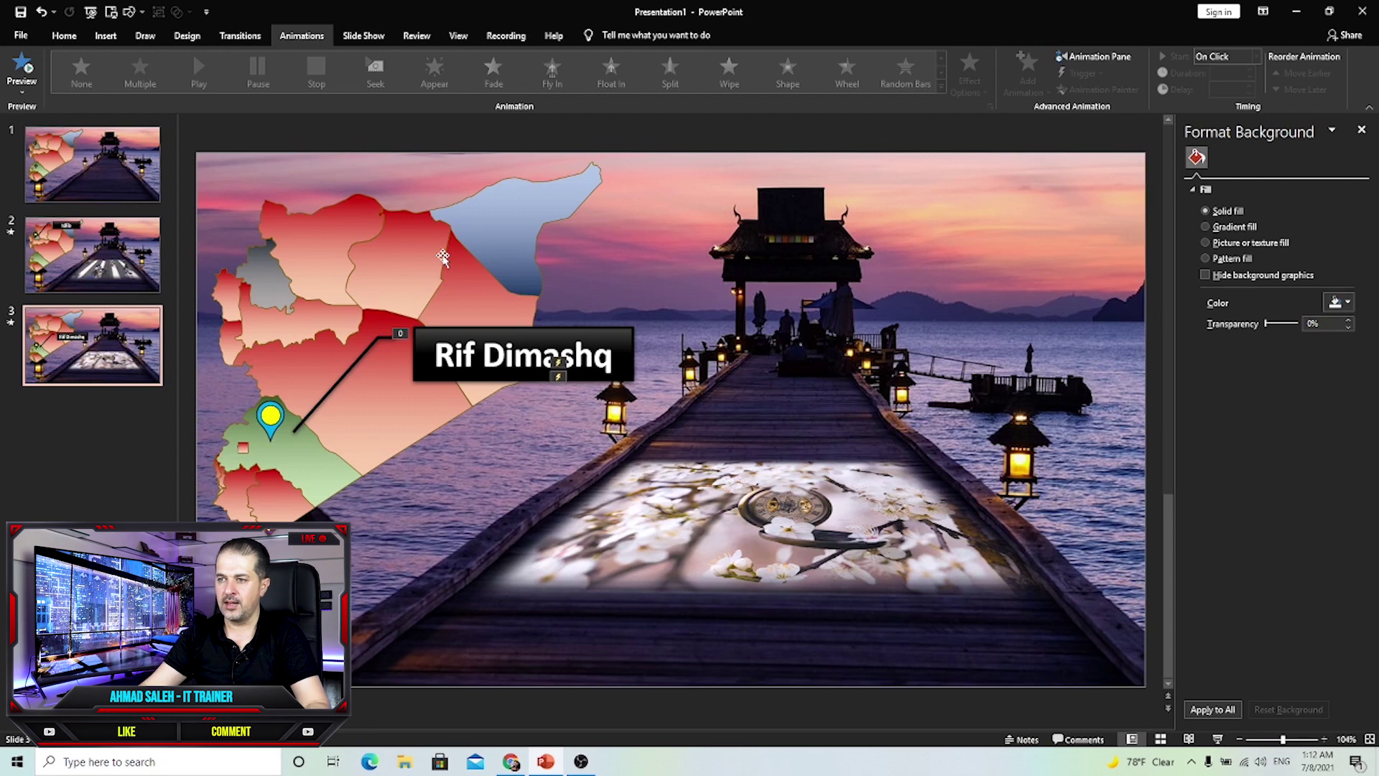
Step: Save the presentation as Presentation1.pptx in the Desktop folder via Save As
left_click(18, 37)
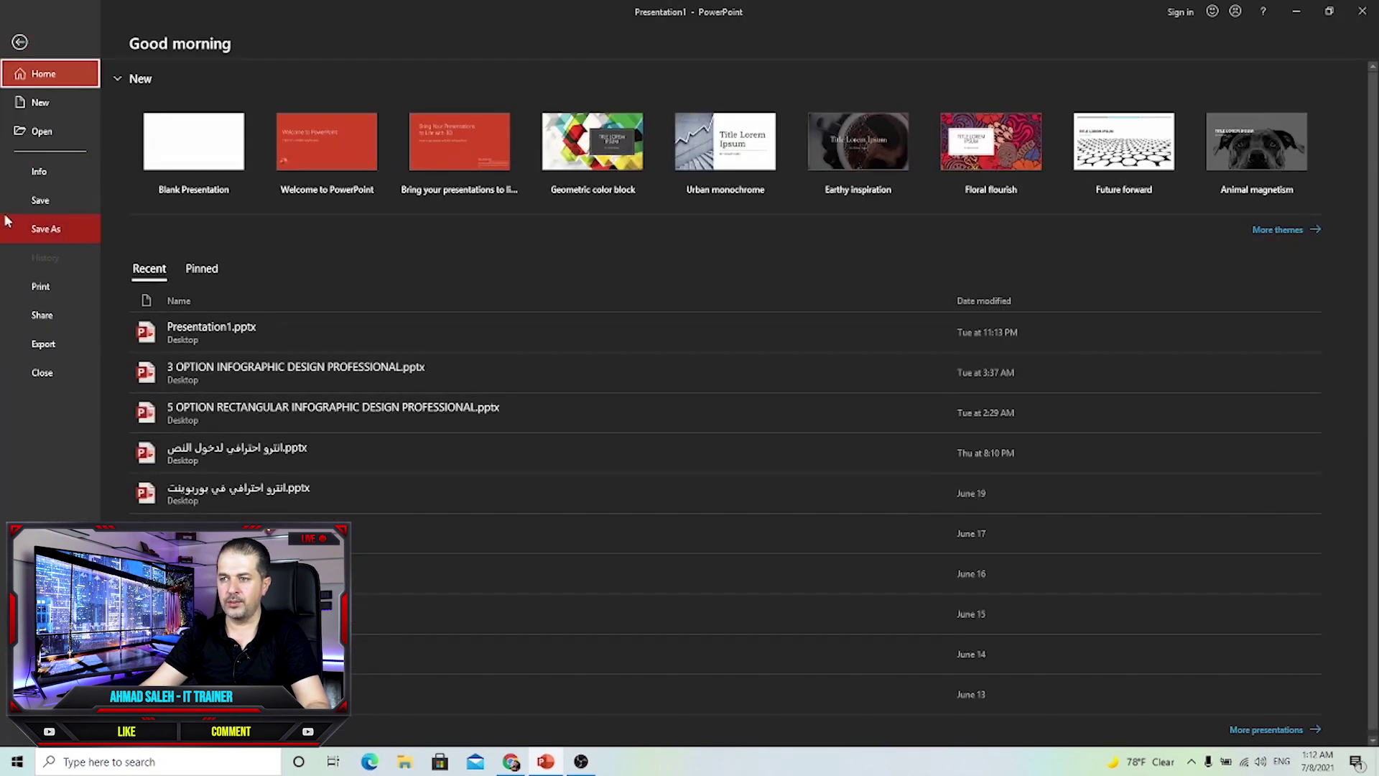
left_click(29, 230)
left_click(186, 244)
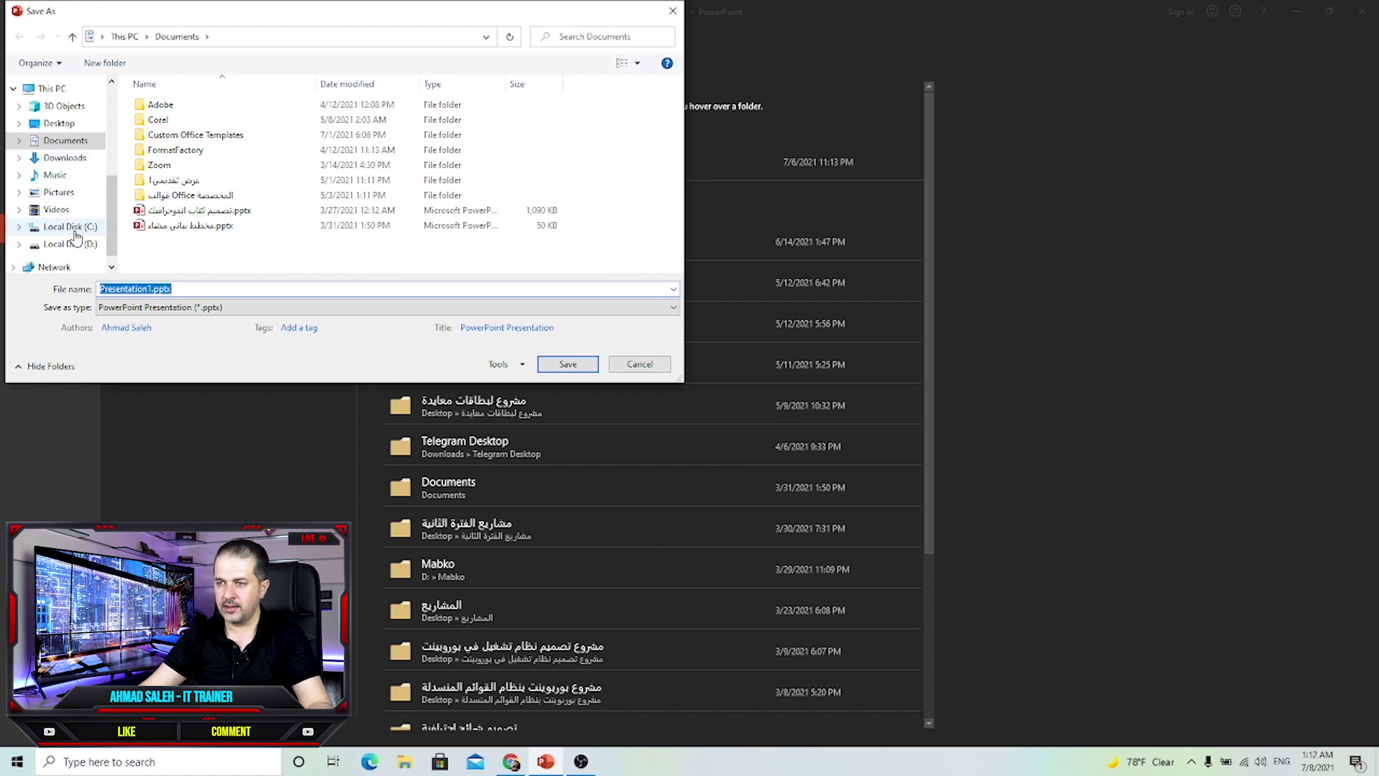
left_click(59, 123)
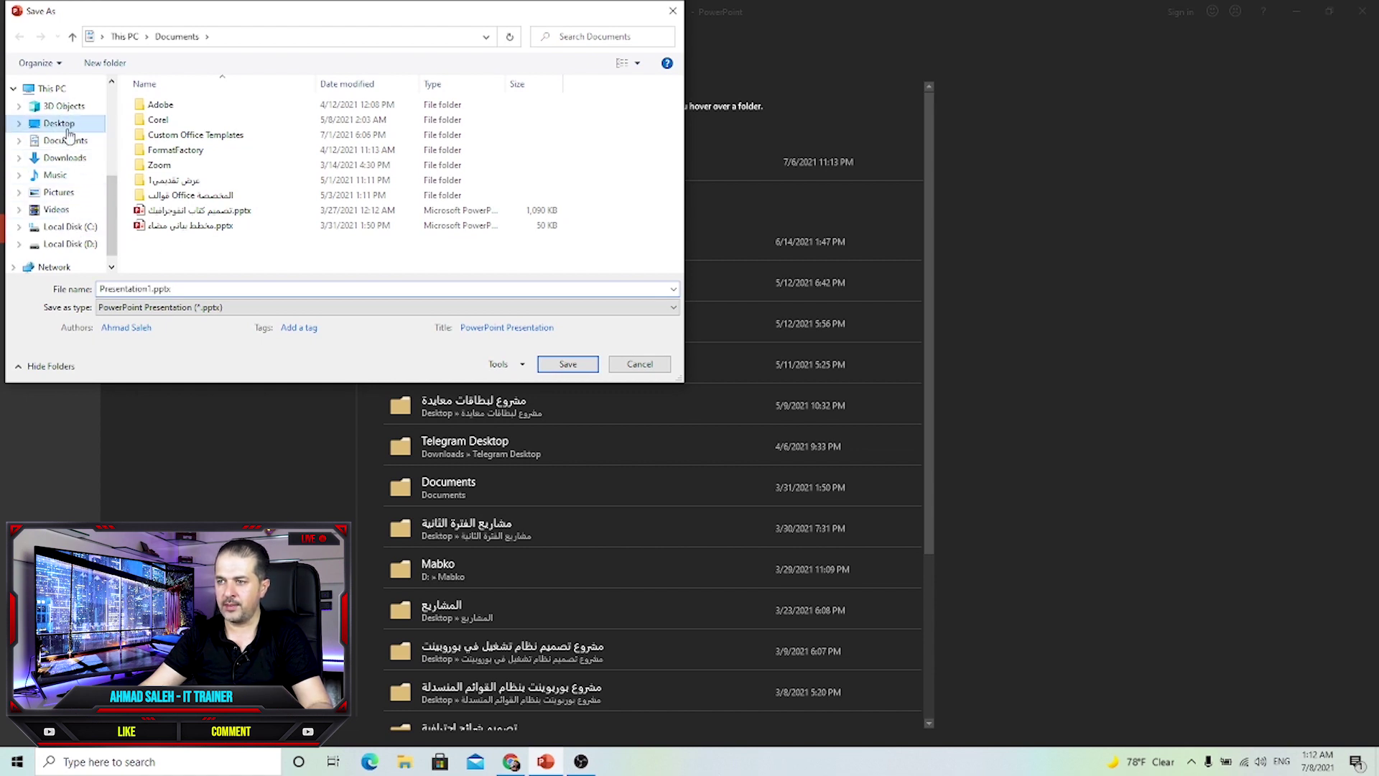
double_click(150, 288)
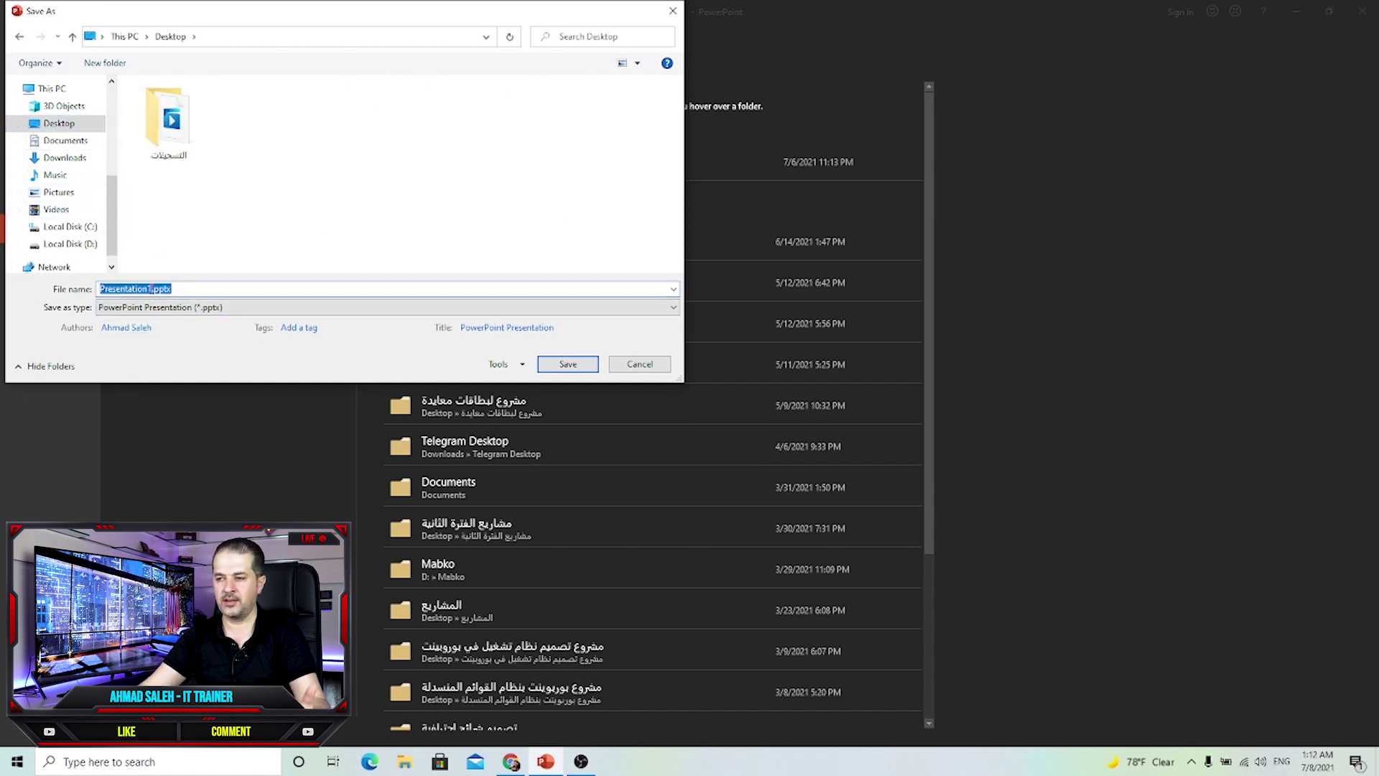
left_click(568, 364)
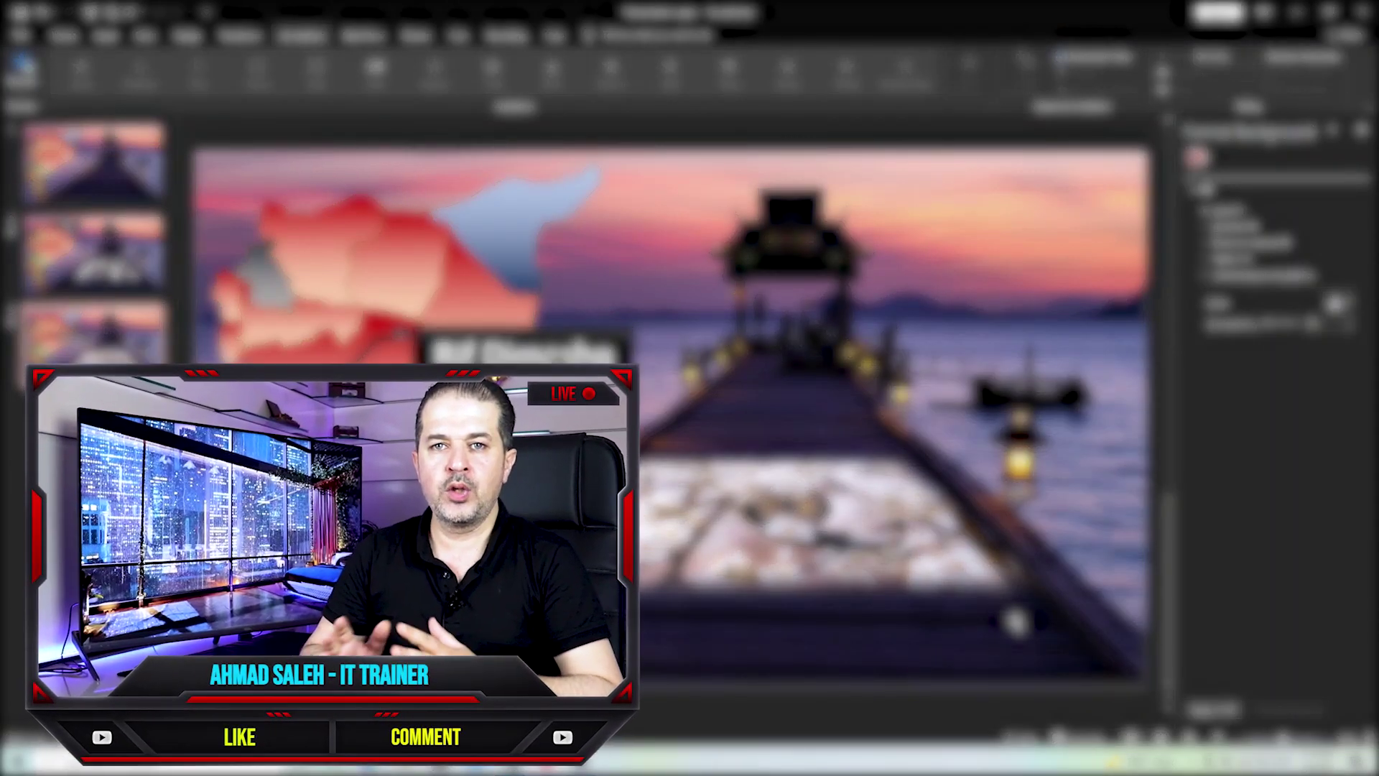